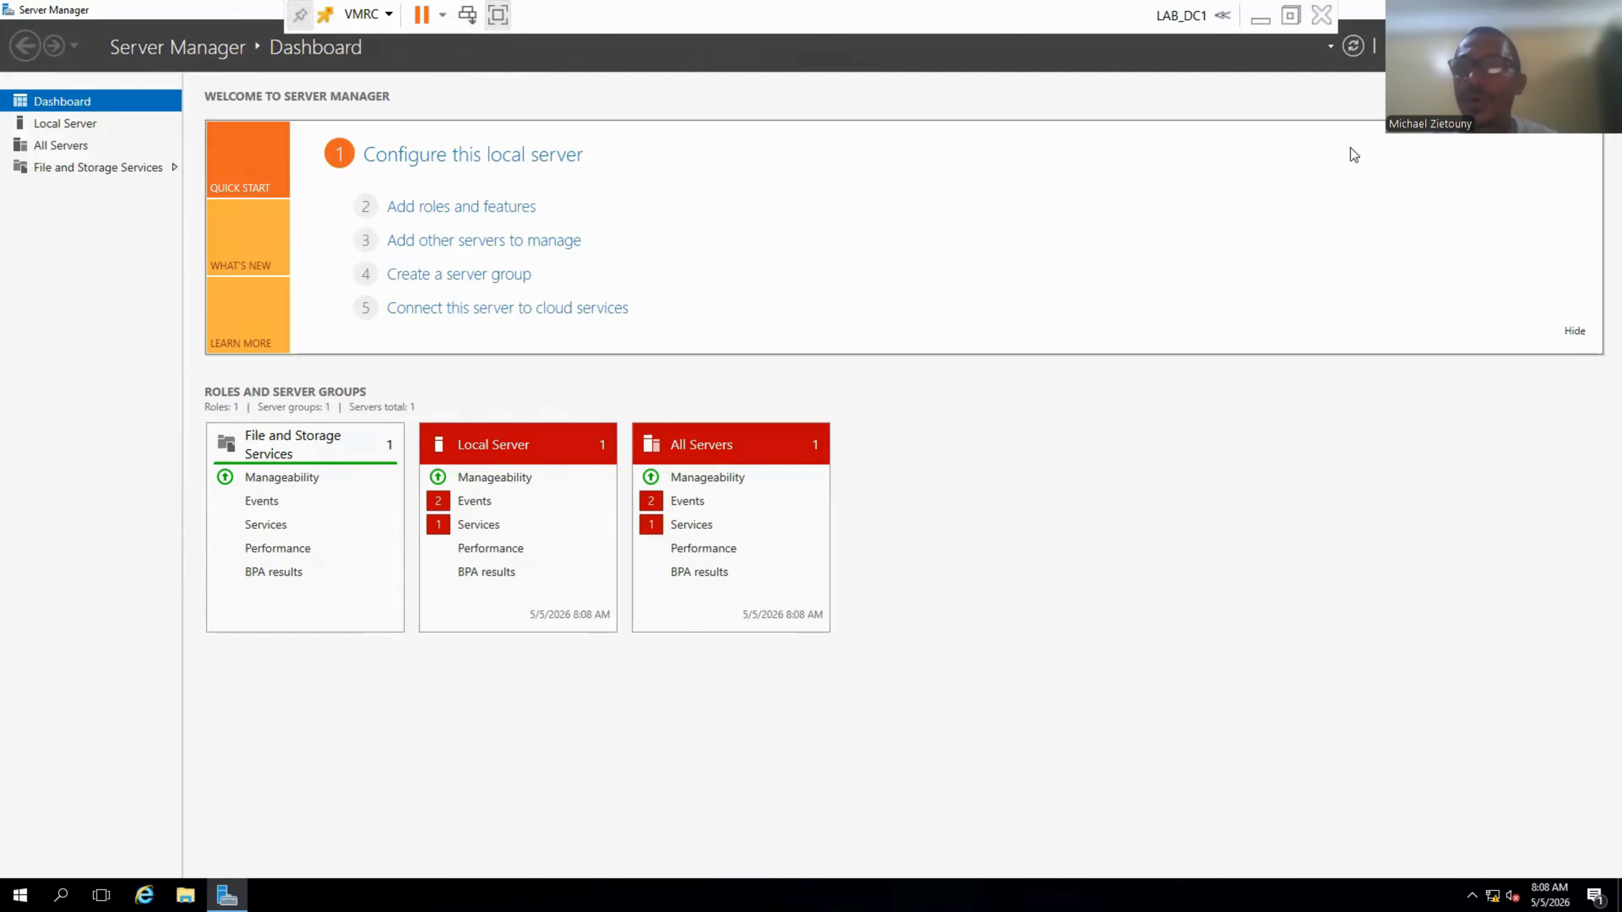
Start the Add Roles and Features wizard as a role-based installation on this server.
{"action": "left_click", "coordinate": [1447, 47]}
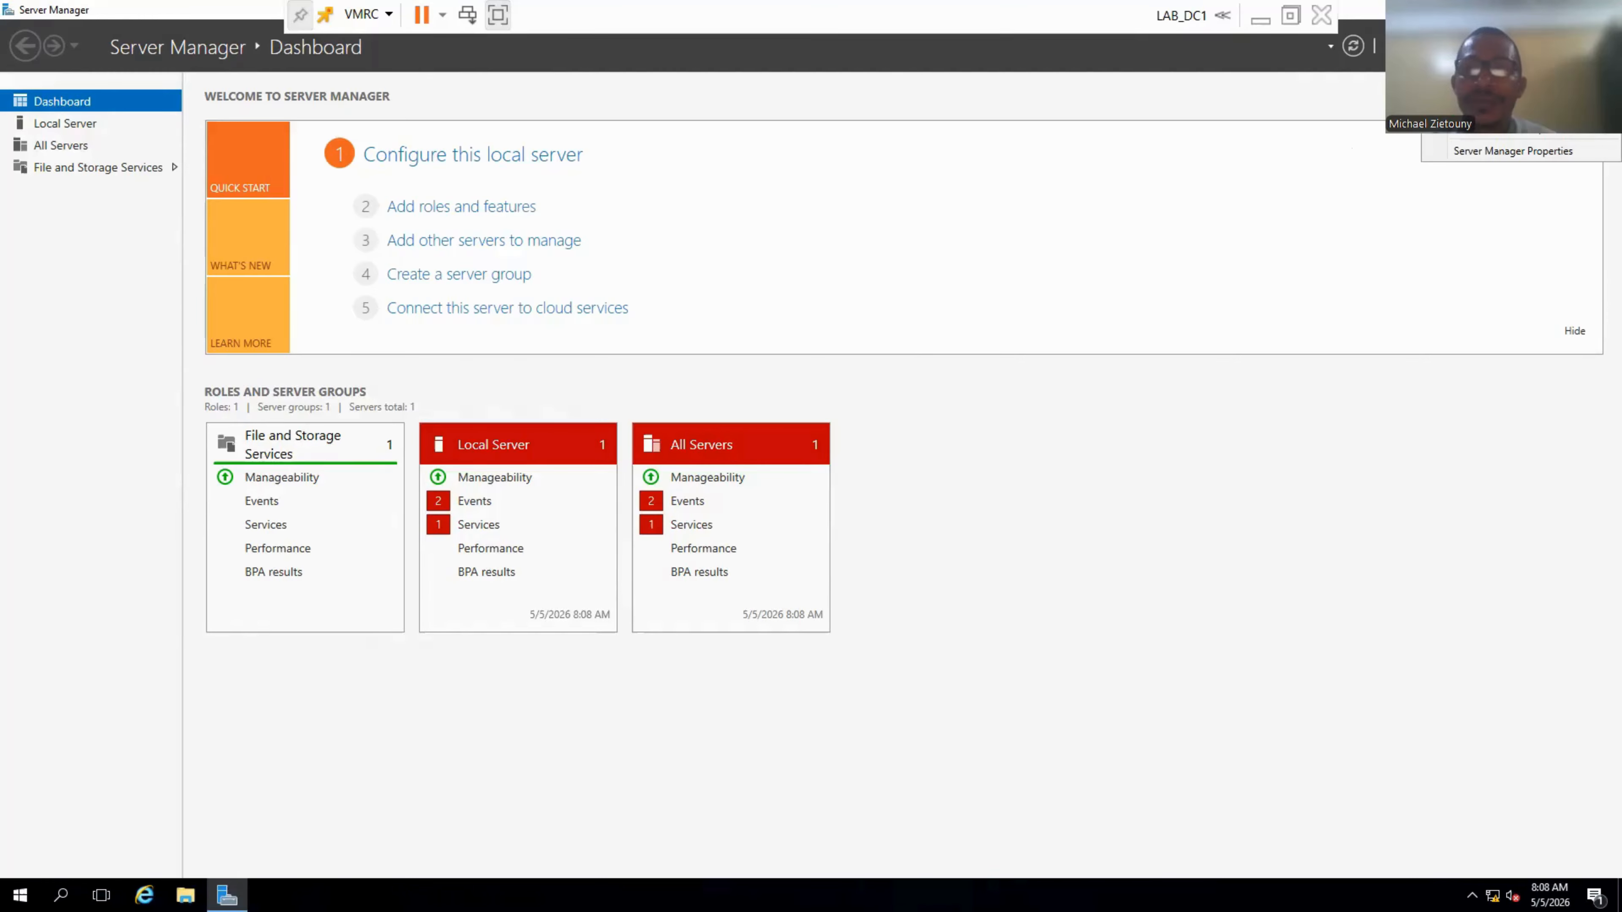
{"action": "left_click", "coordinate": [1498, 72]}
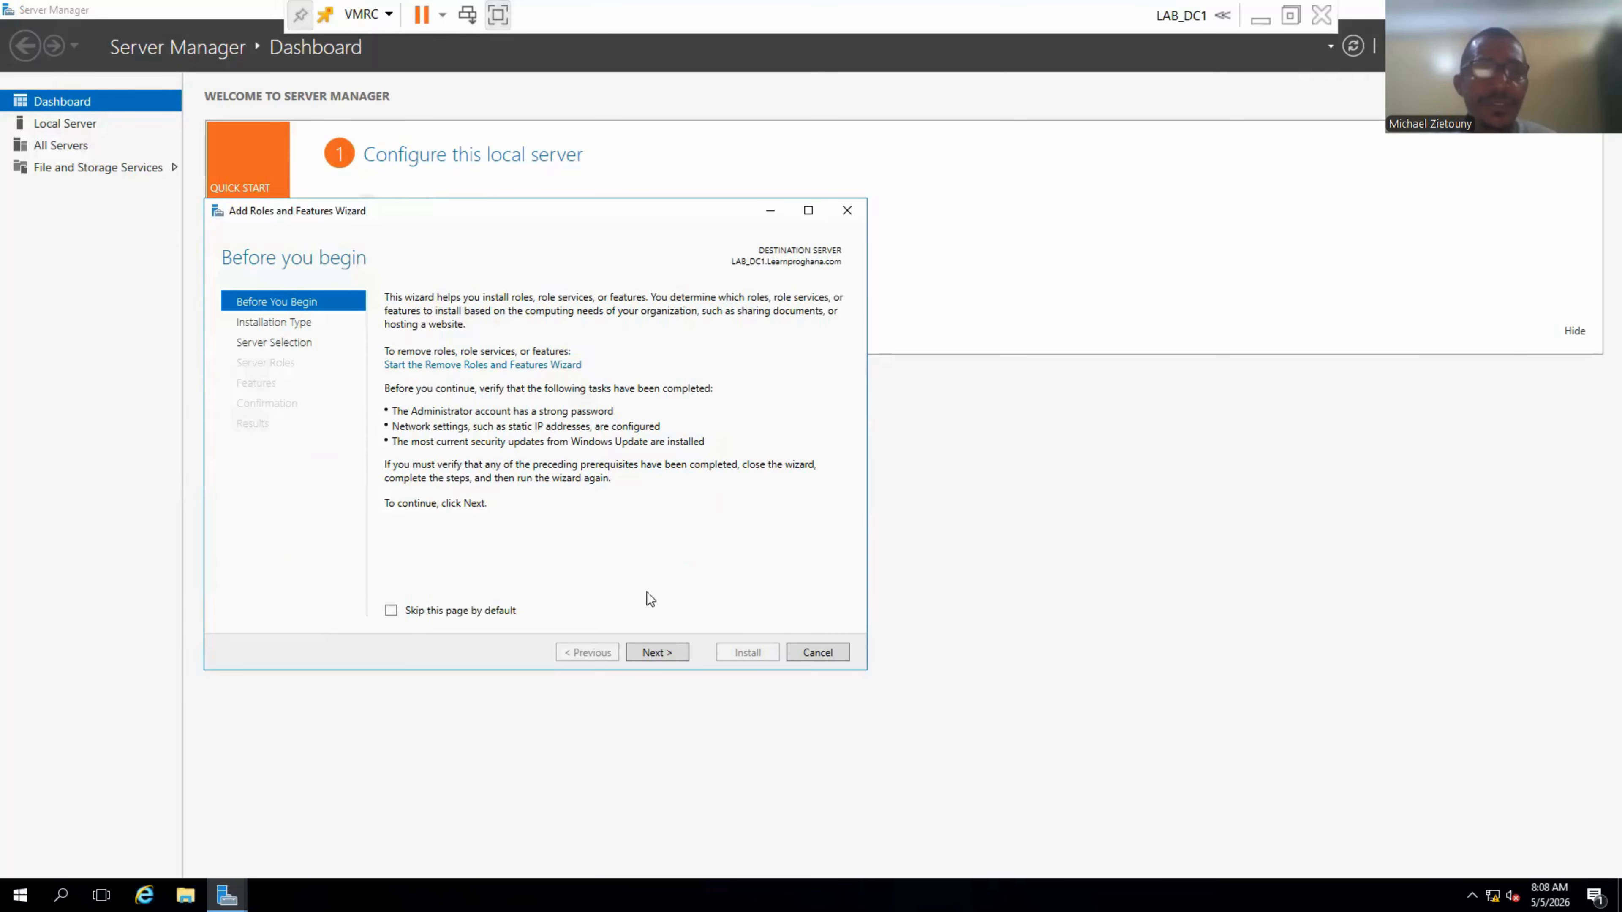
{"action": "left_click", "coordinate": [648, 654]}
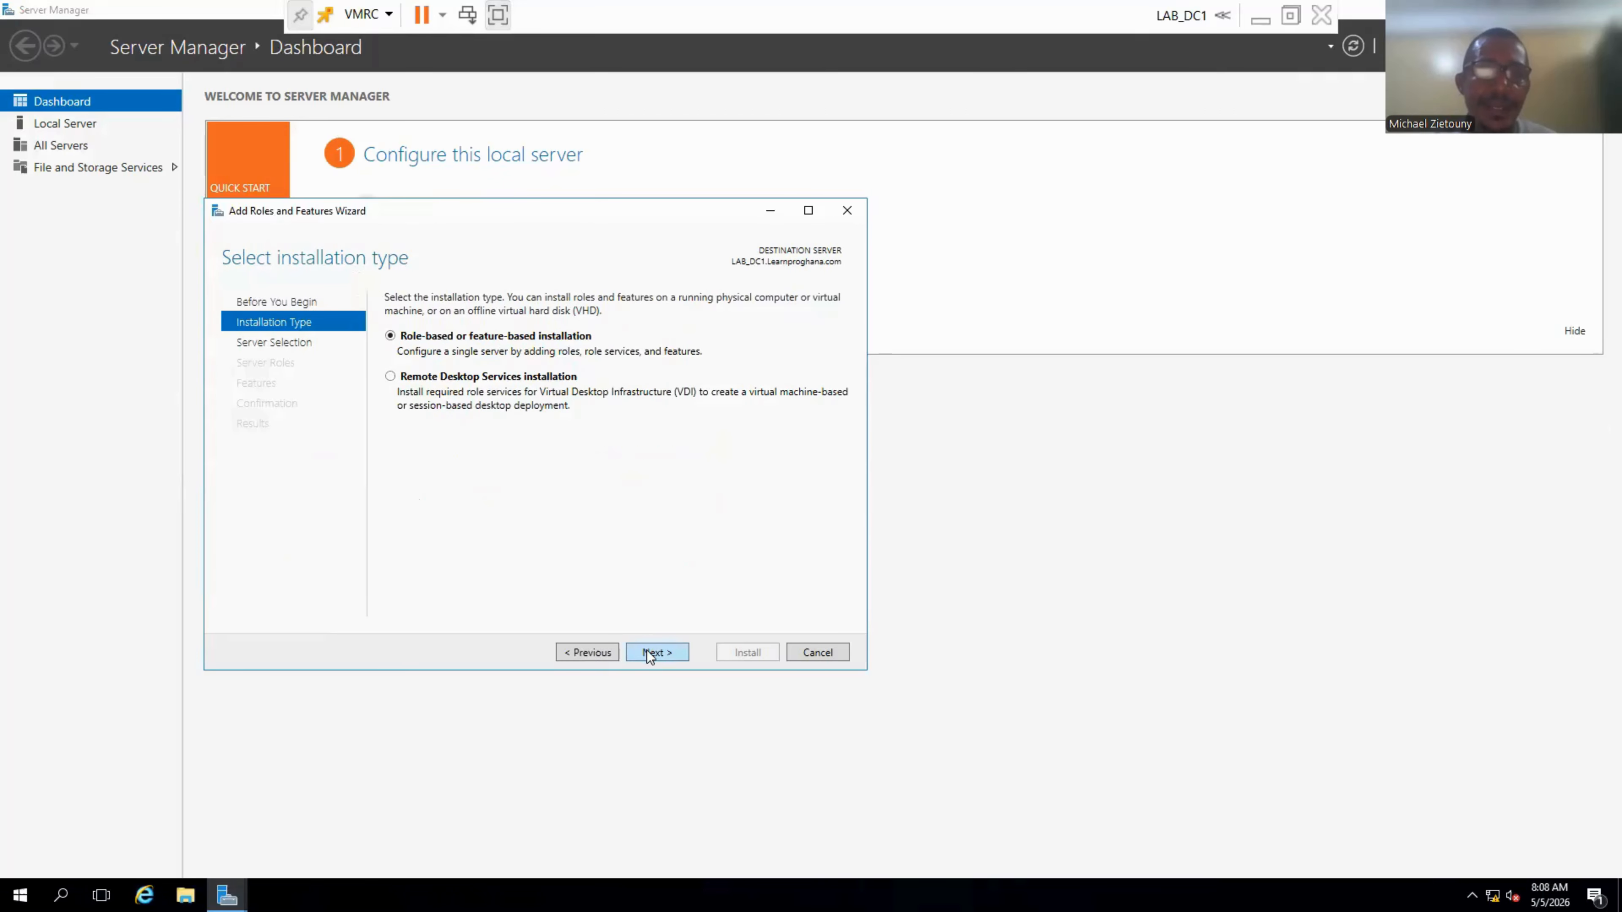
{"action": "left_click", "coordinate": [648, 652]}
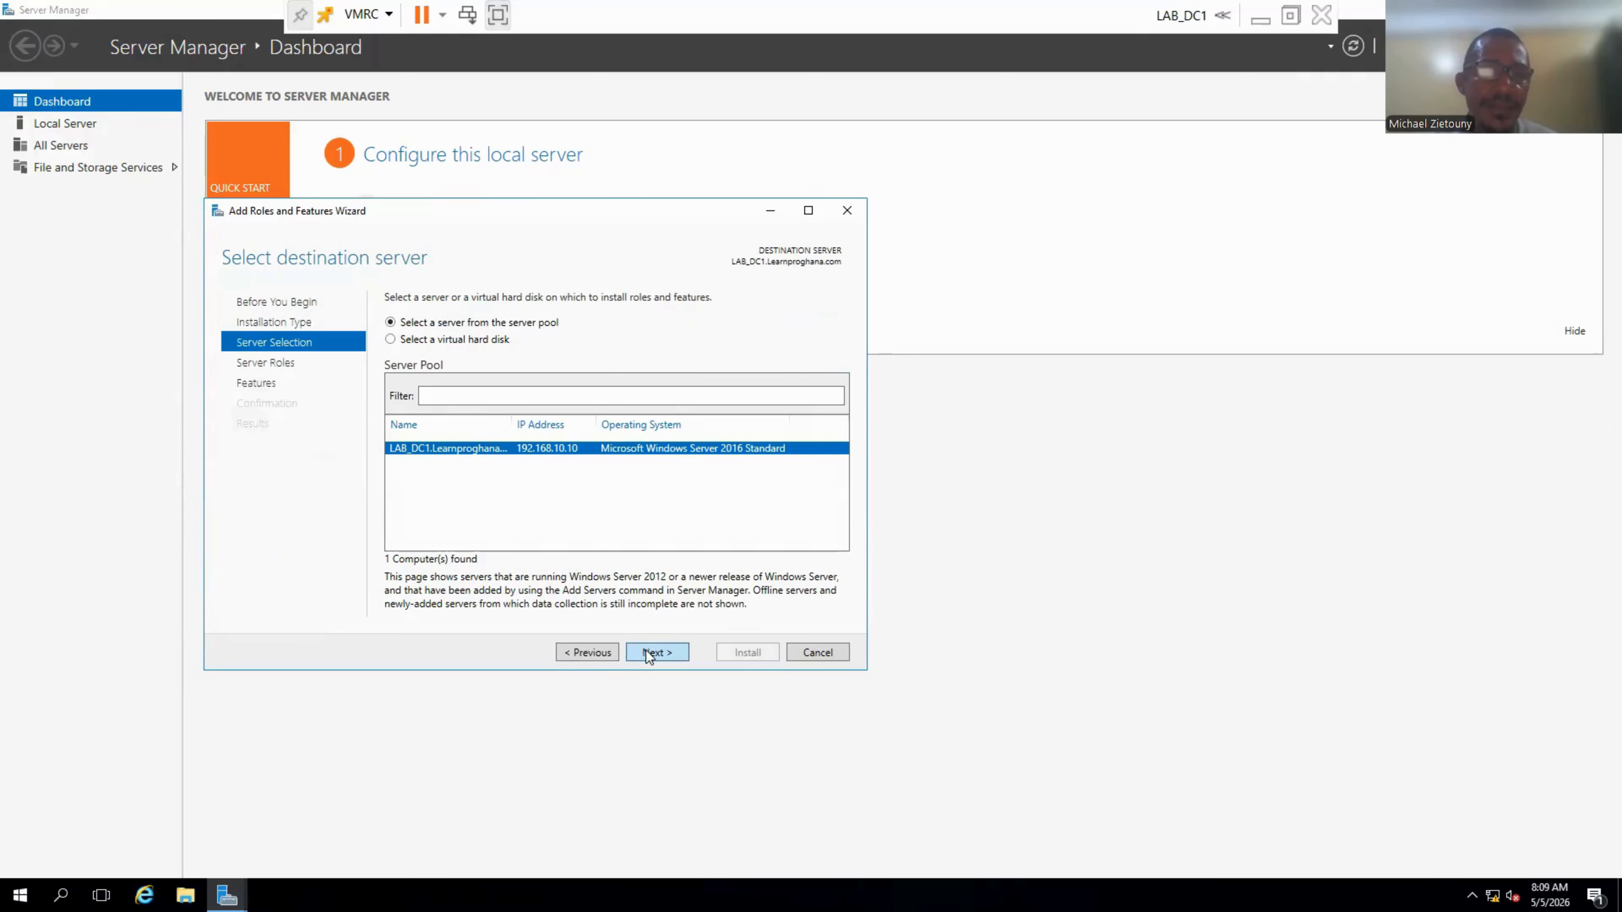
{"action": "left_click", "coordinate": [646, 651]}
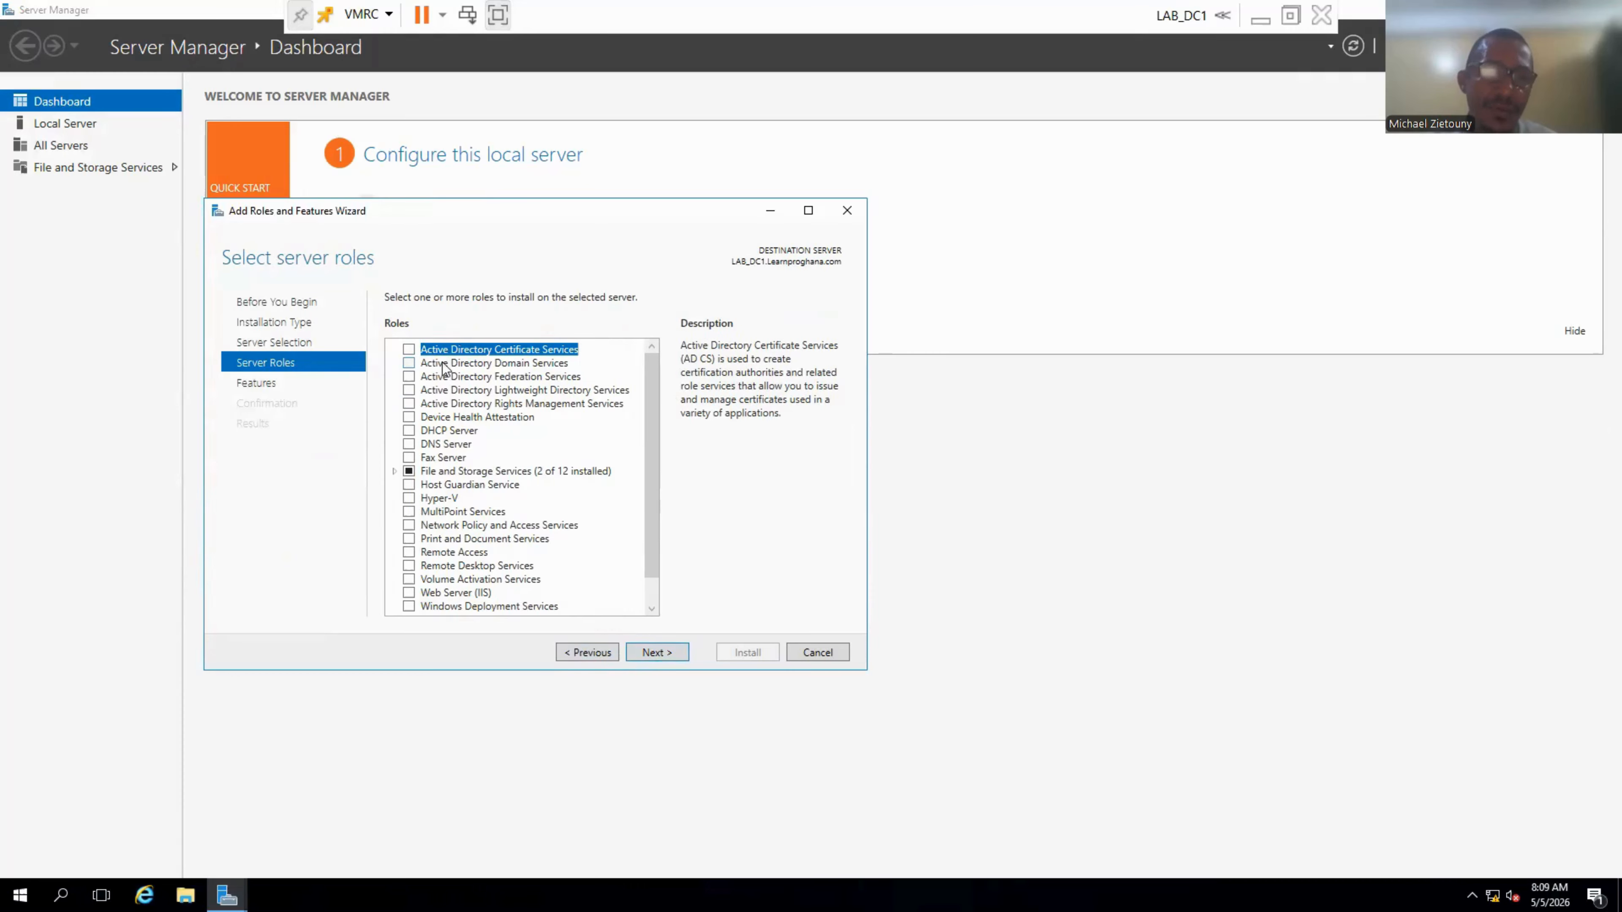
Select Active Directory Domain Services and DNS Server with their required tools, then advance to confirmation.
{"action": "left_click", "coordinate": [409, 364]}
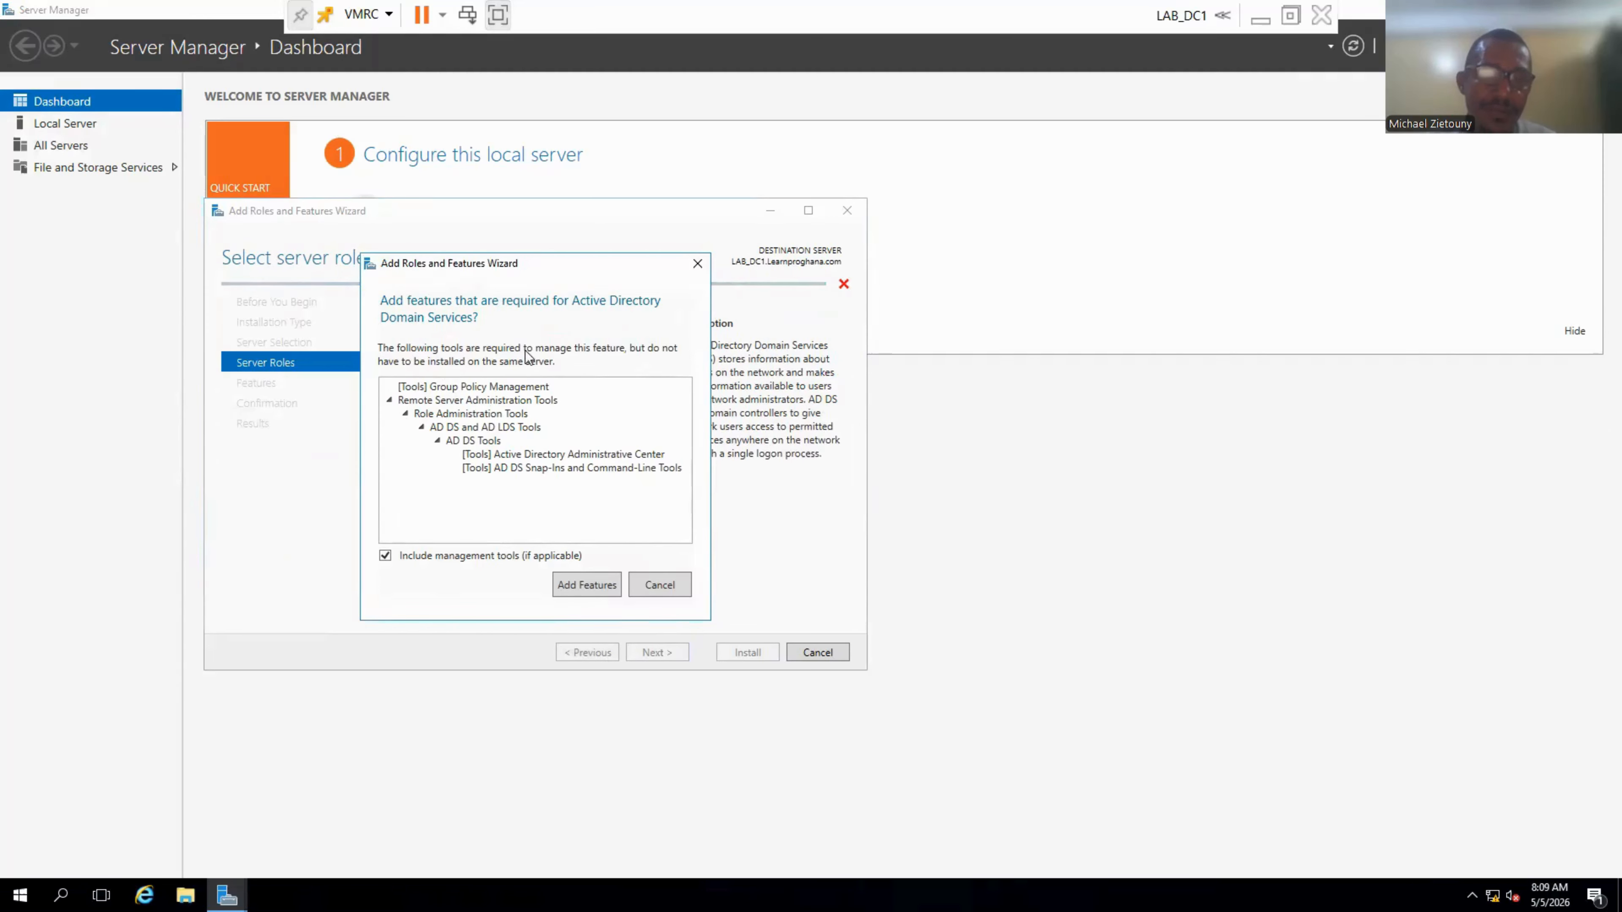
{"action": "left_click", "coordinate": [593, 584]}
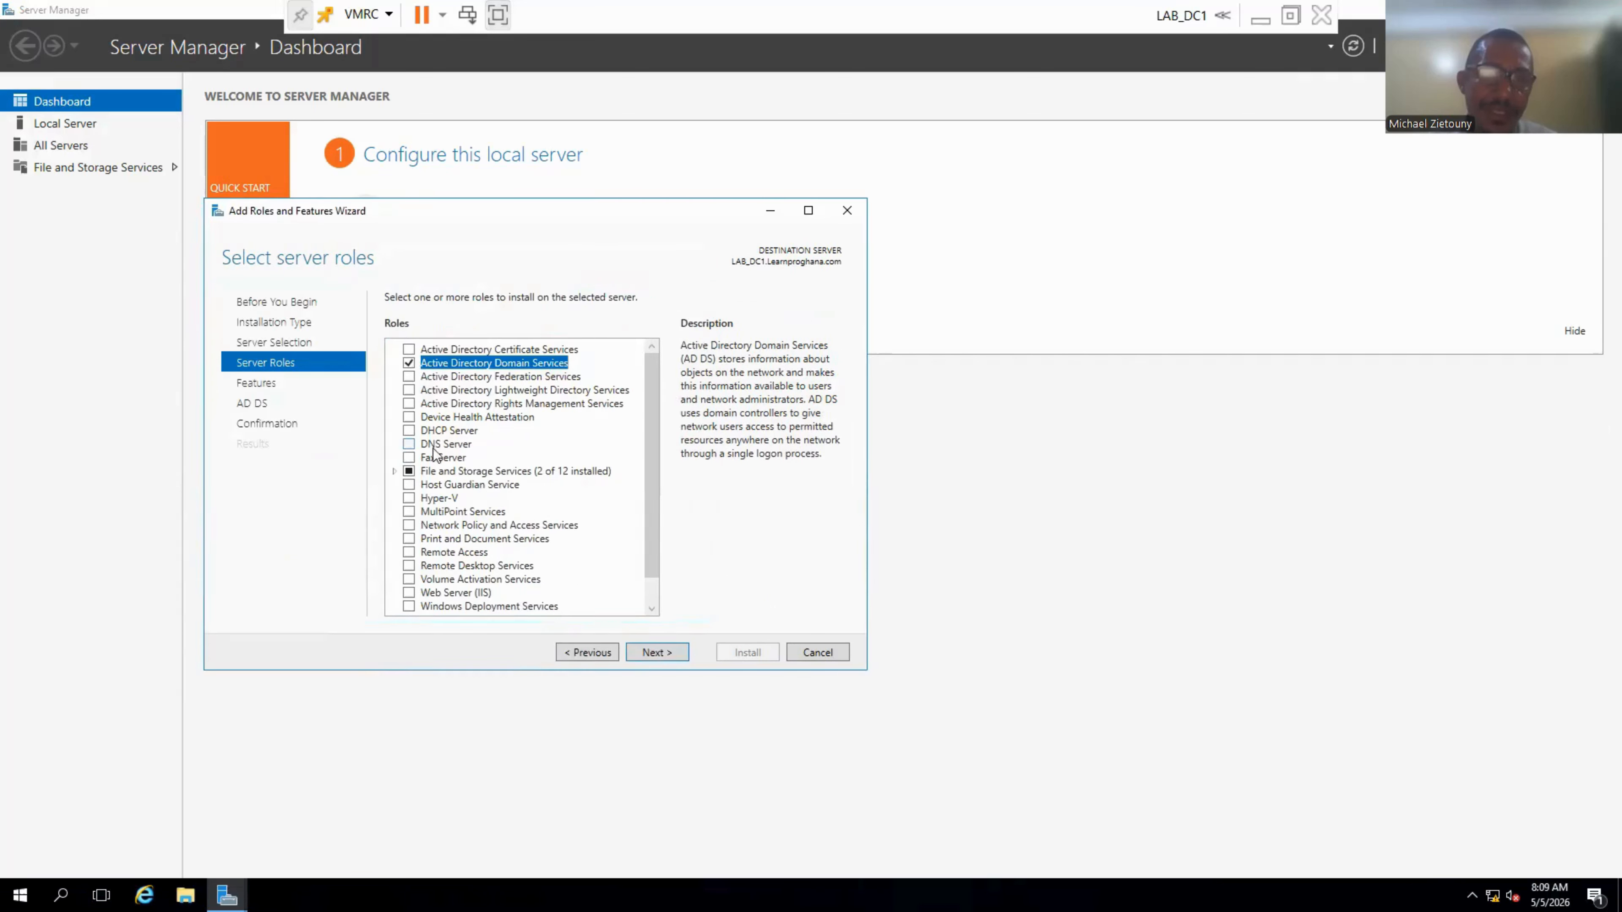
{"action": "left_click", "coordinate": [409, 444]}
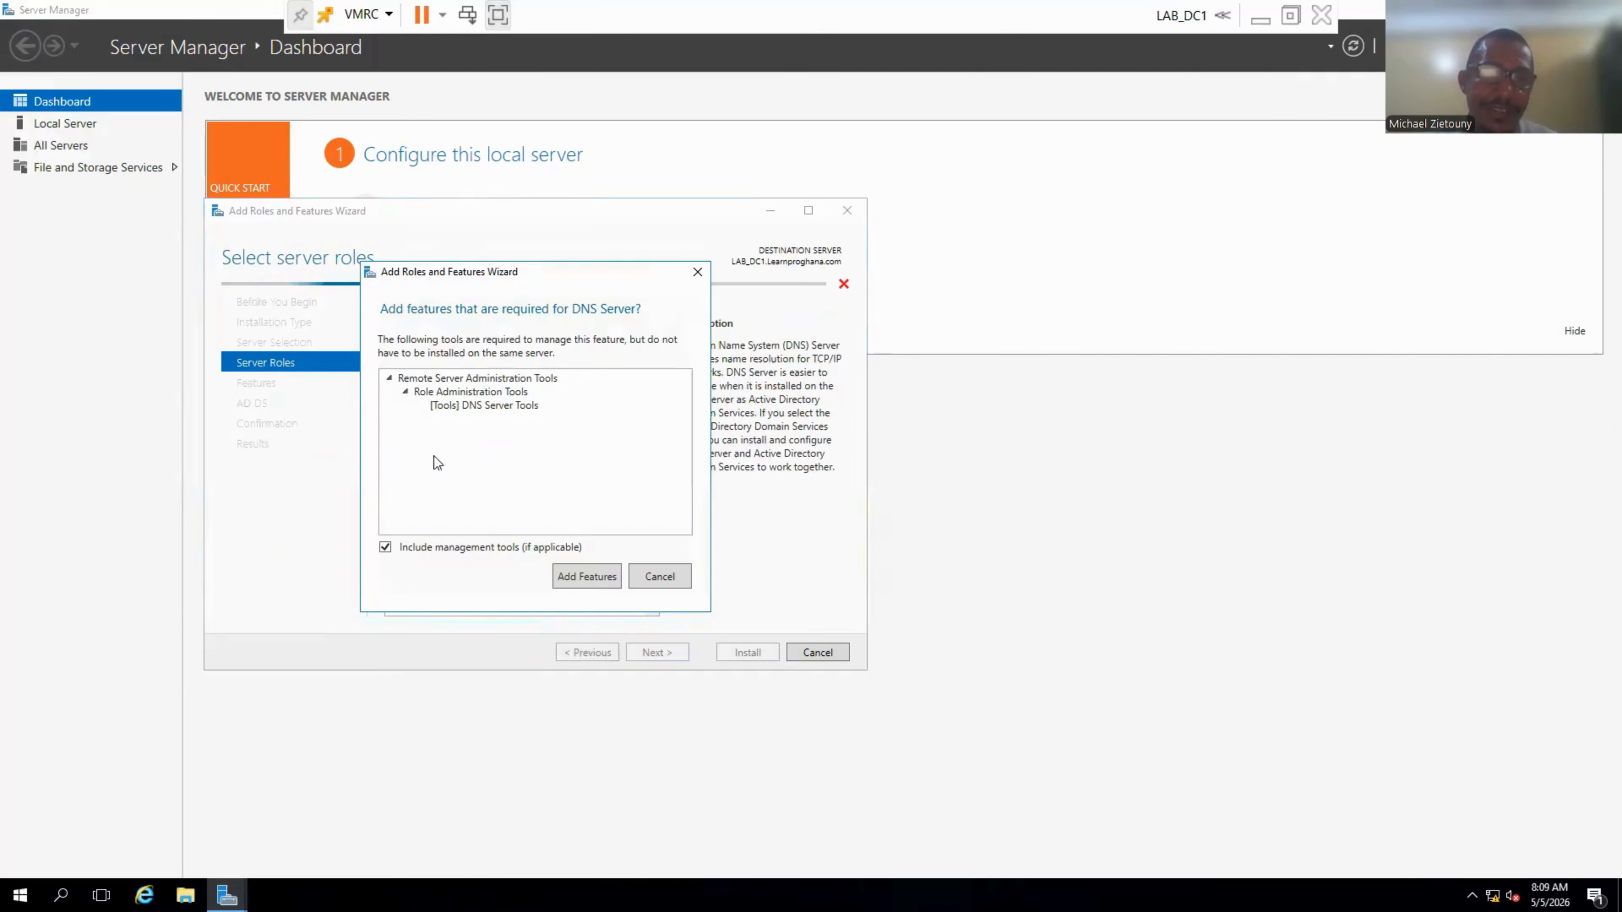
{"action": "left_click", "coordinate": [589, 591]}
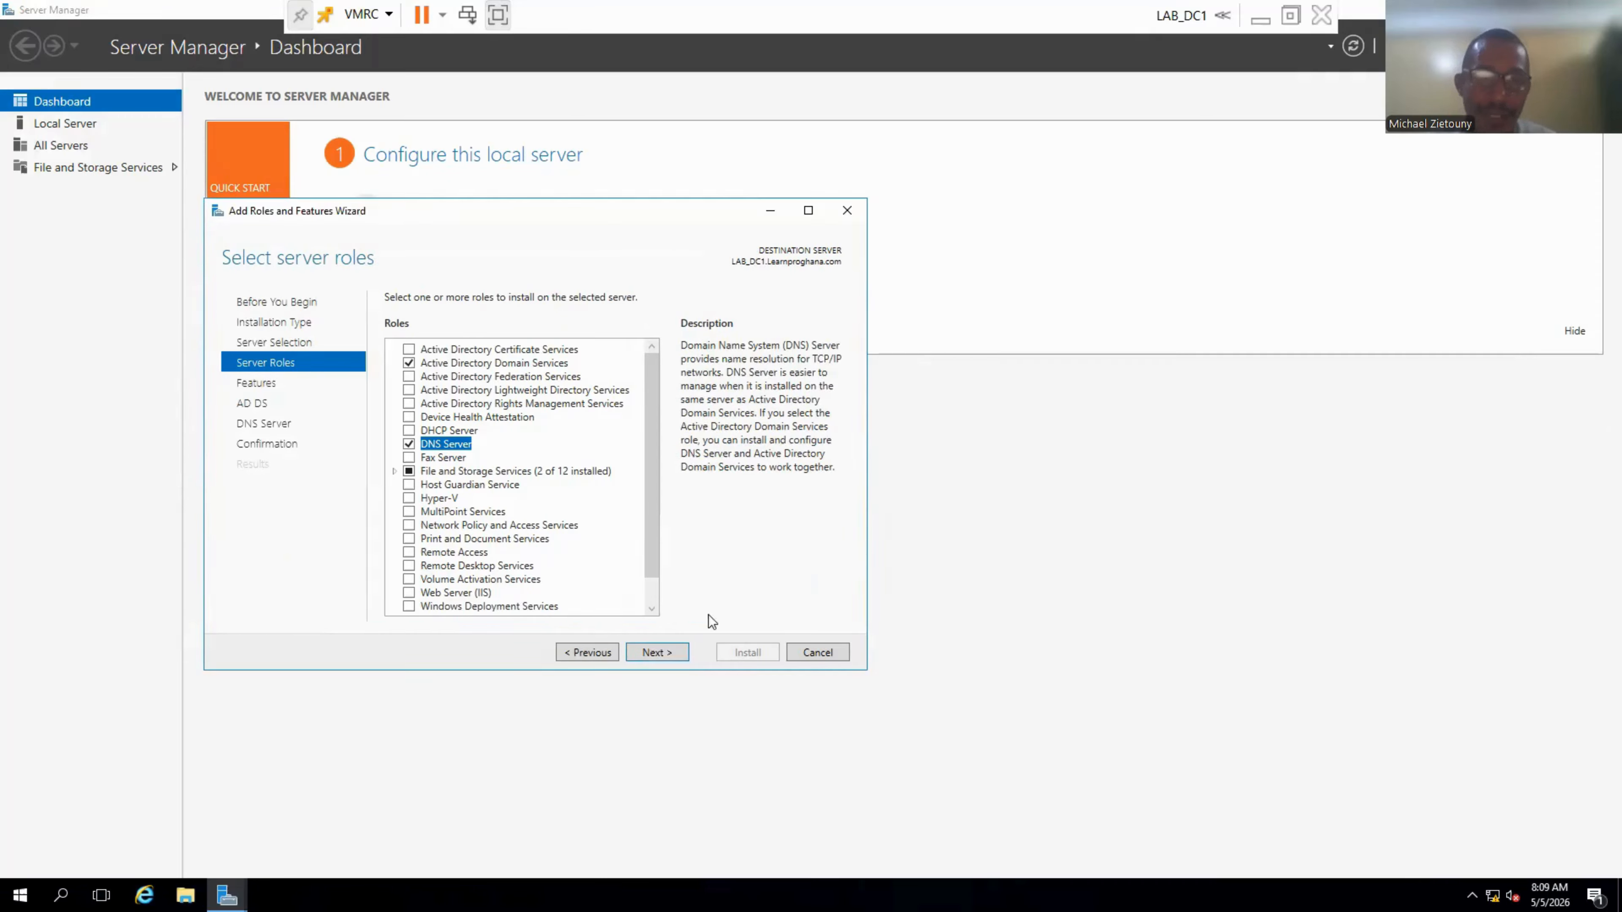
{"action": "left_click", "coordinate": [658, 652]}
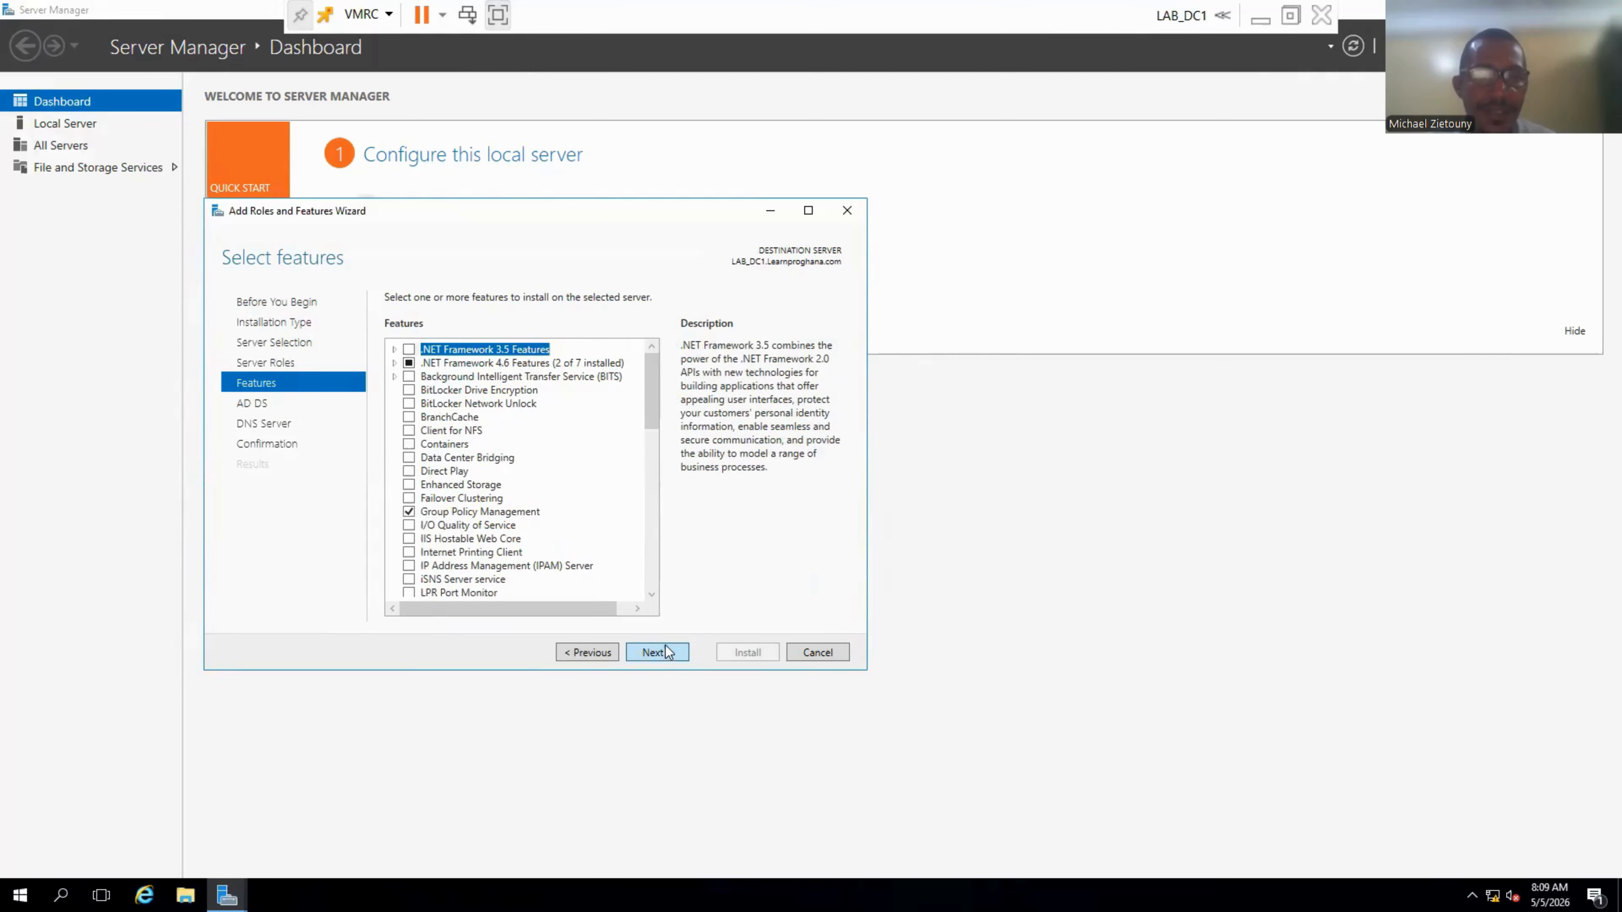
{"action": "left_click", "coordinate": [665, 647]}
{"action": "left_click", "coordinate": [667, 650]}
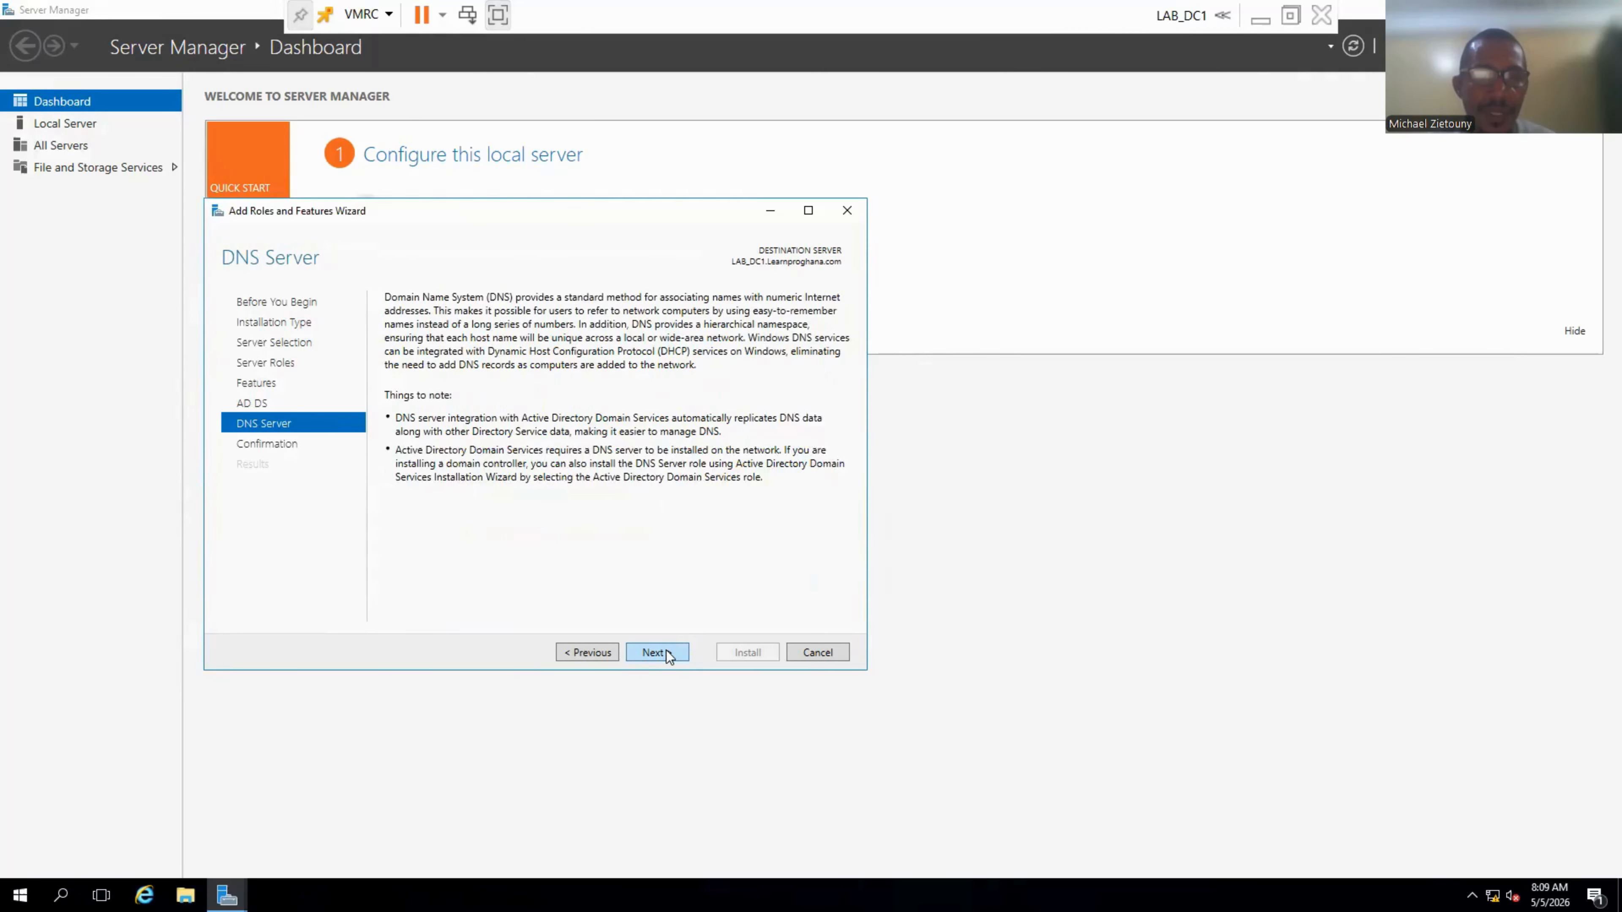
{"action": "left_click", "coordinate": [667, 651]}
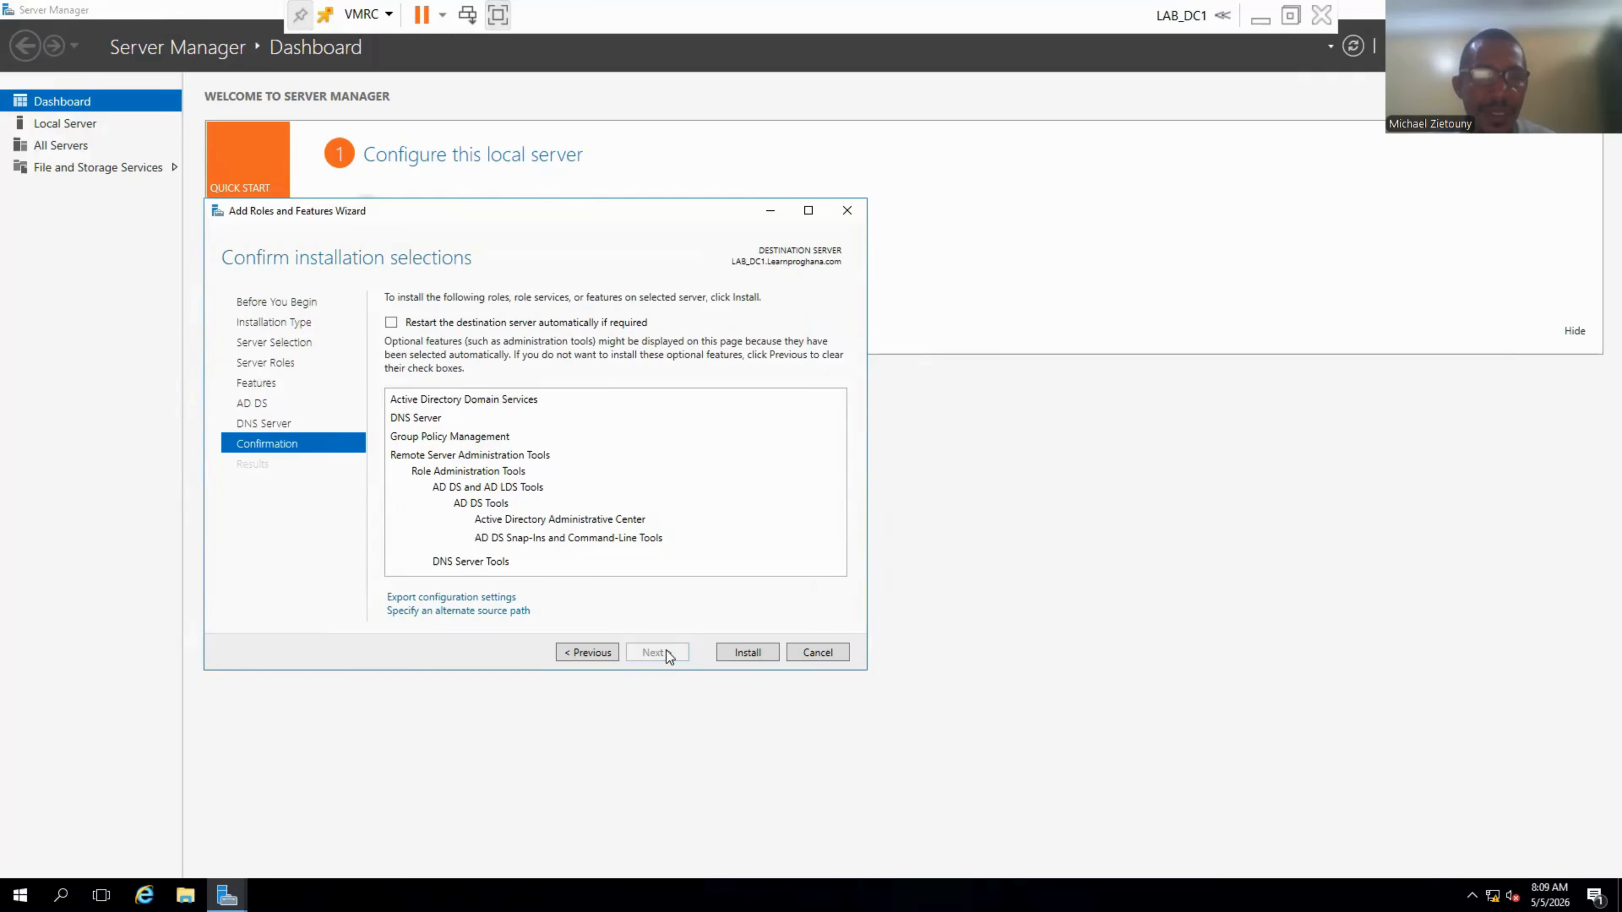
Install the AD DS and DNS Server roles and let the installation finish successfully.
{"action": "left_click", "coordinate": [748, 652]}
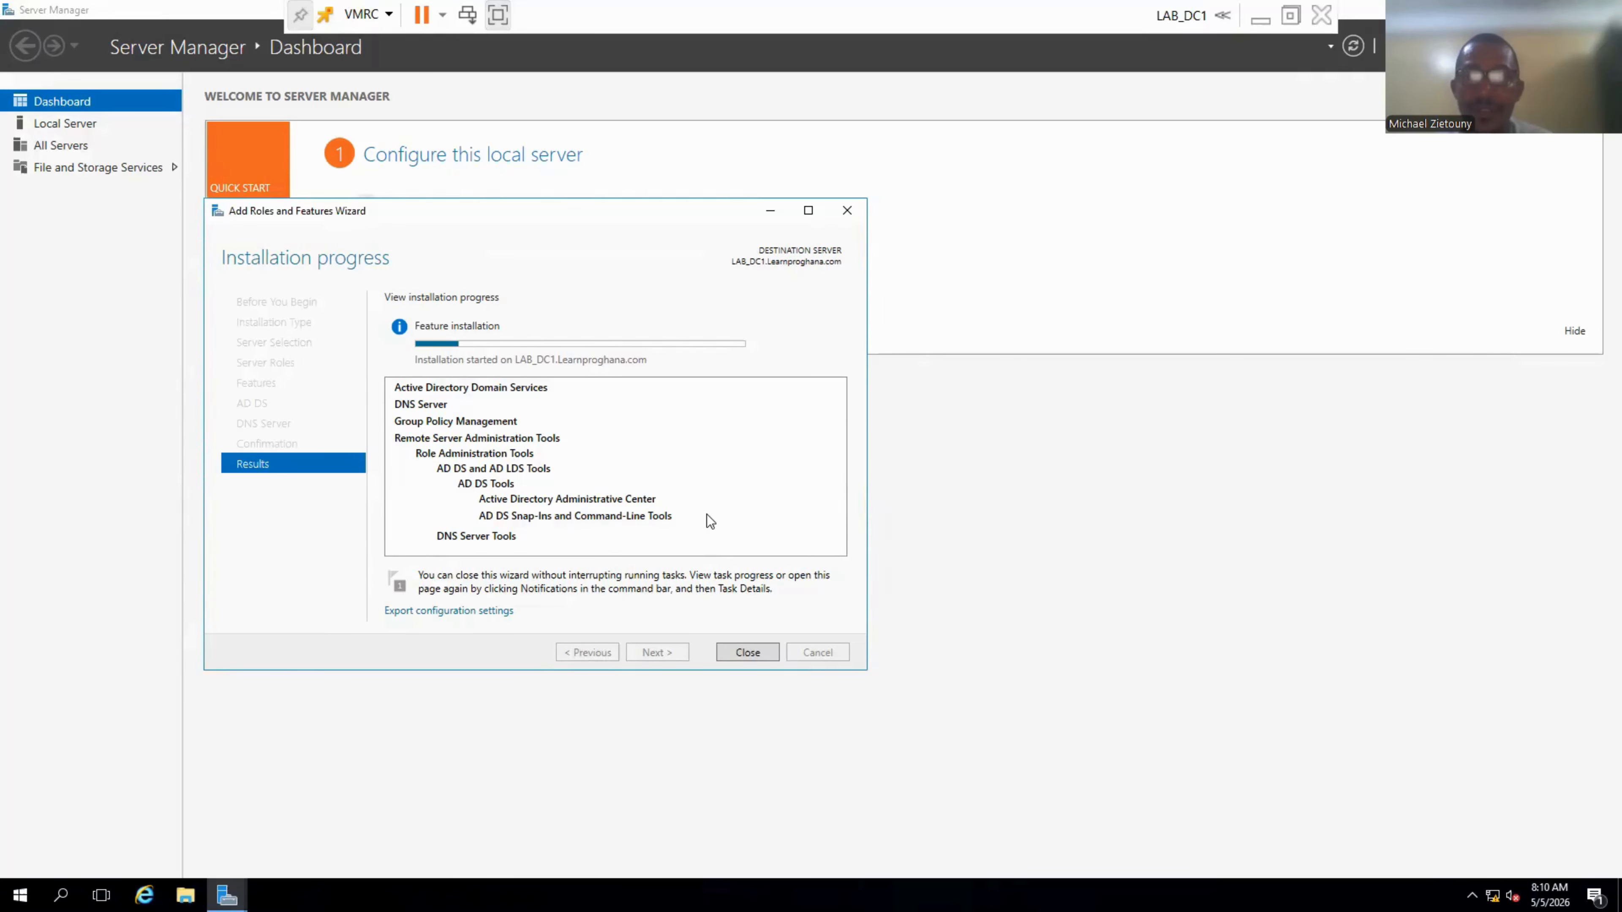
{"action": "left_click", "coordinate": [1236, 636]}
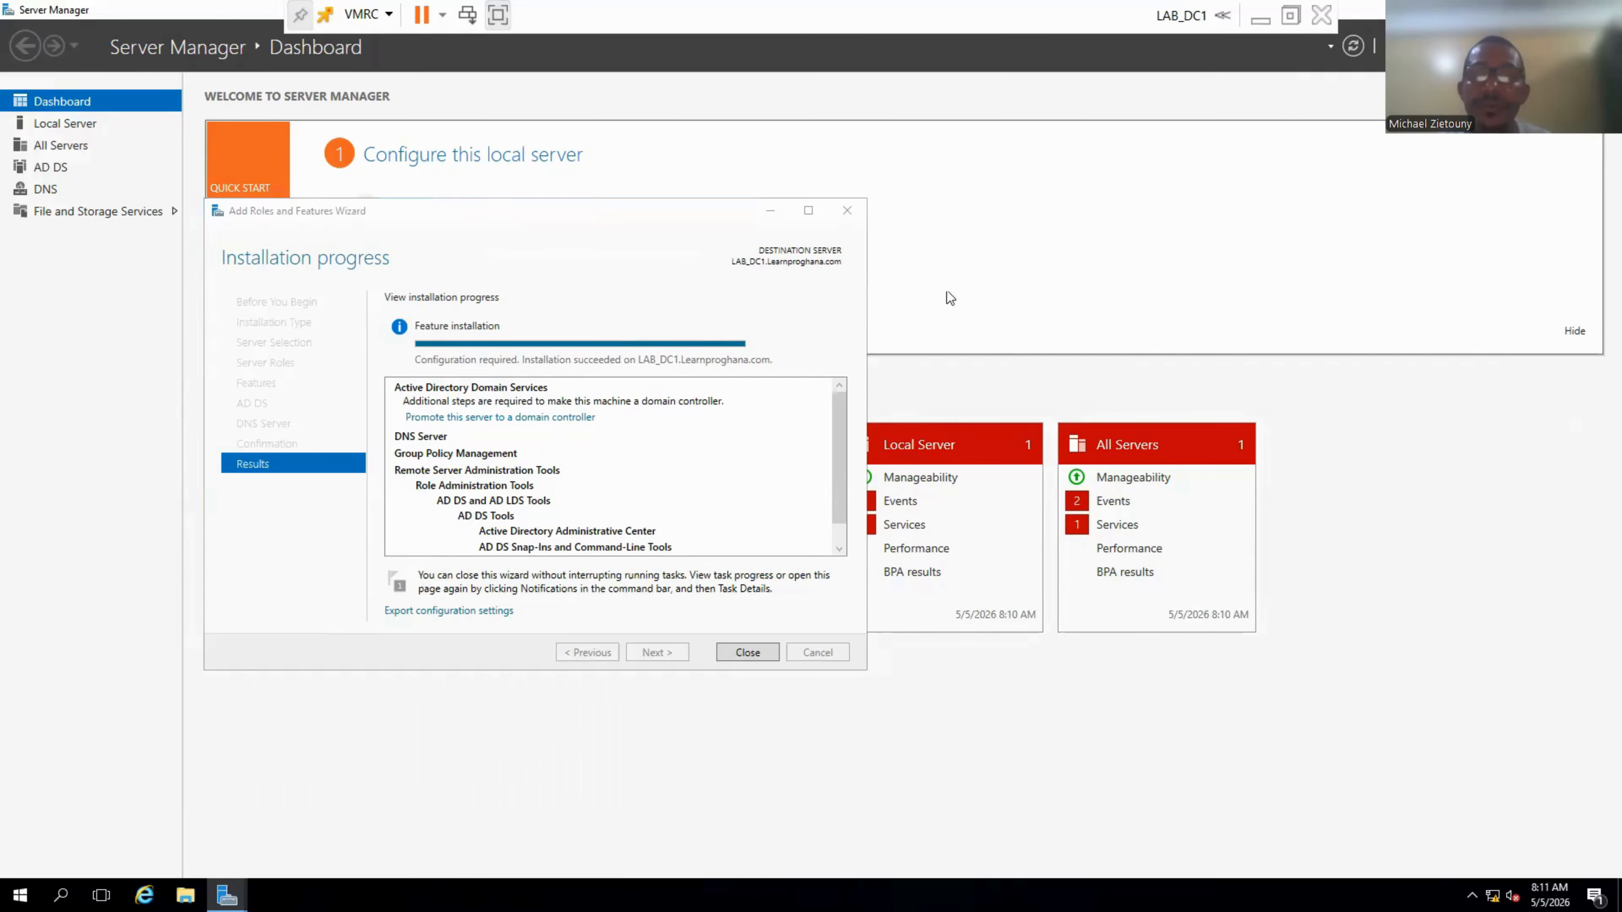
Begin promotion to domain controller, choose Add a new forest, and enter root domain Learnproghana.com.
{"action": "left_click", "coordinate": [518, 417]}
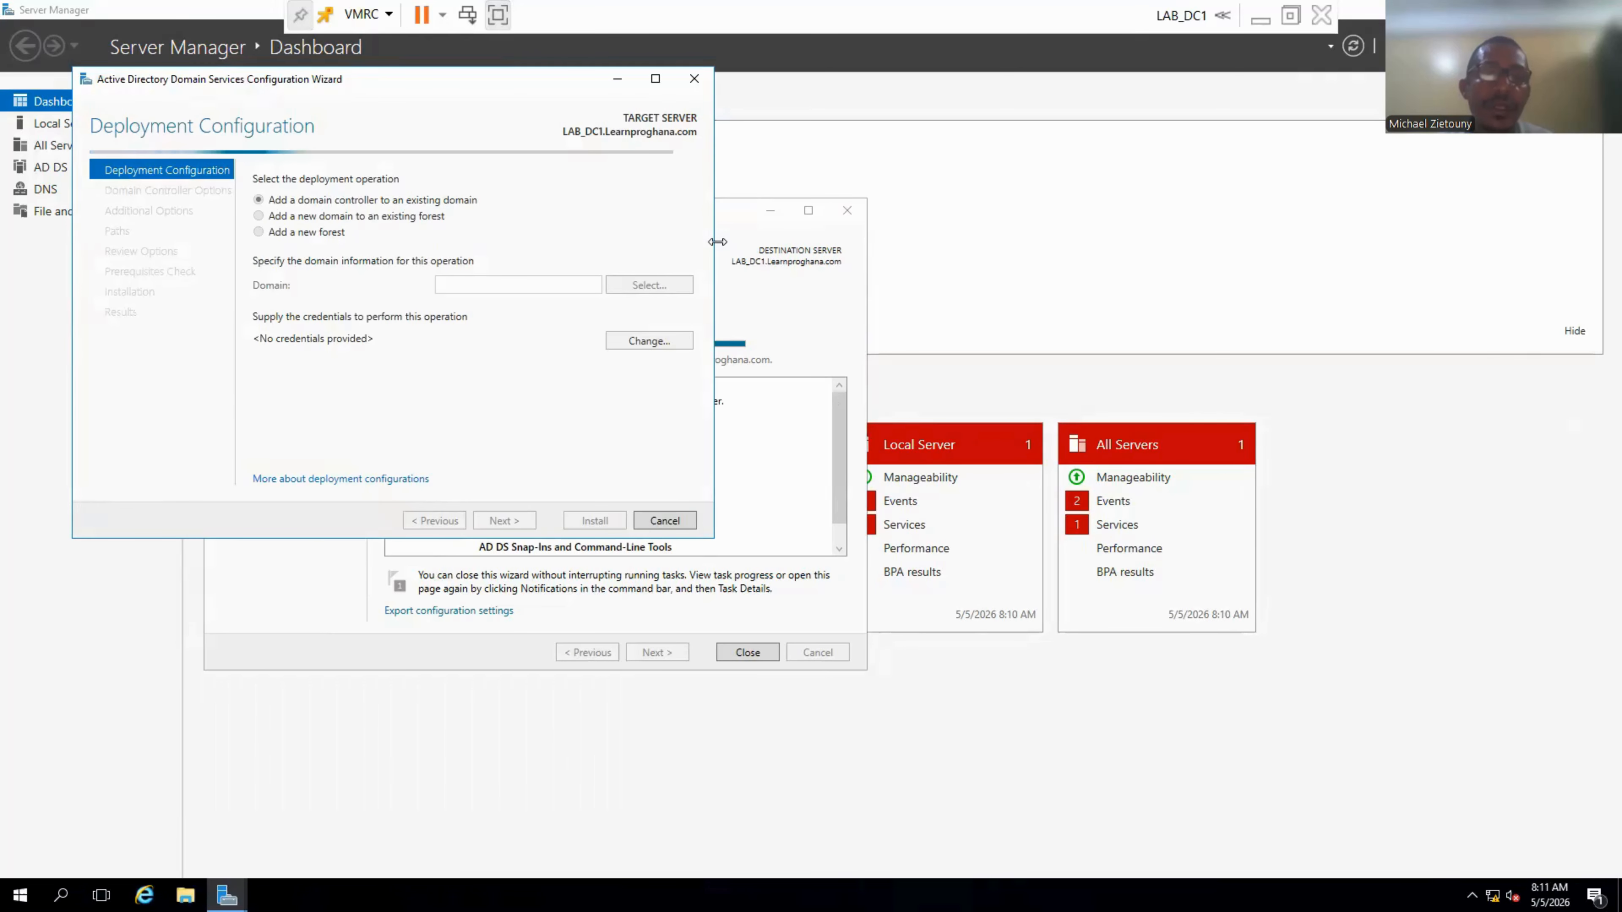
{"action": "left_click_drag", "start_coordinate": [496, 78], "coordinate": [762, 126]}
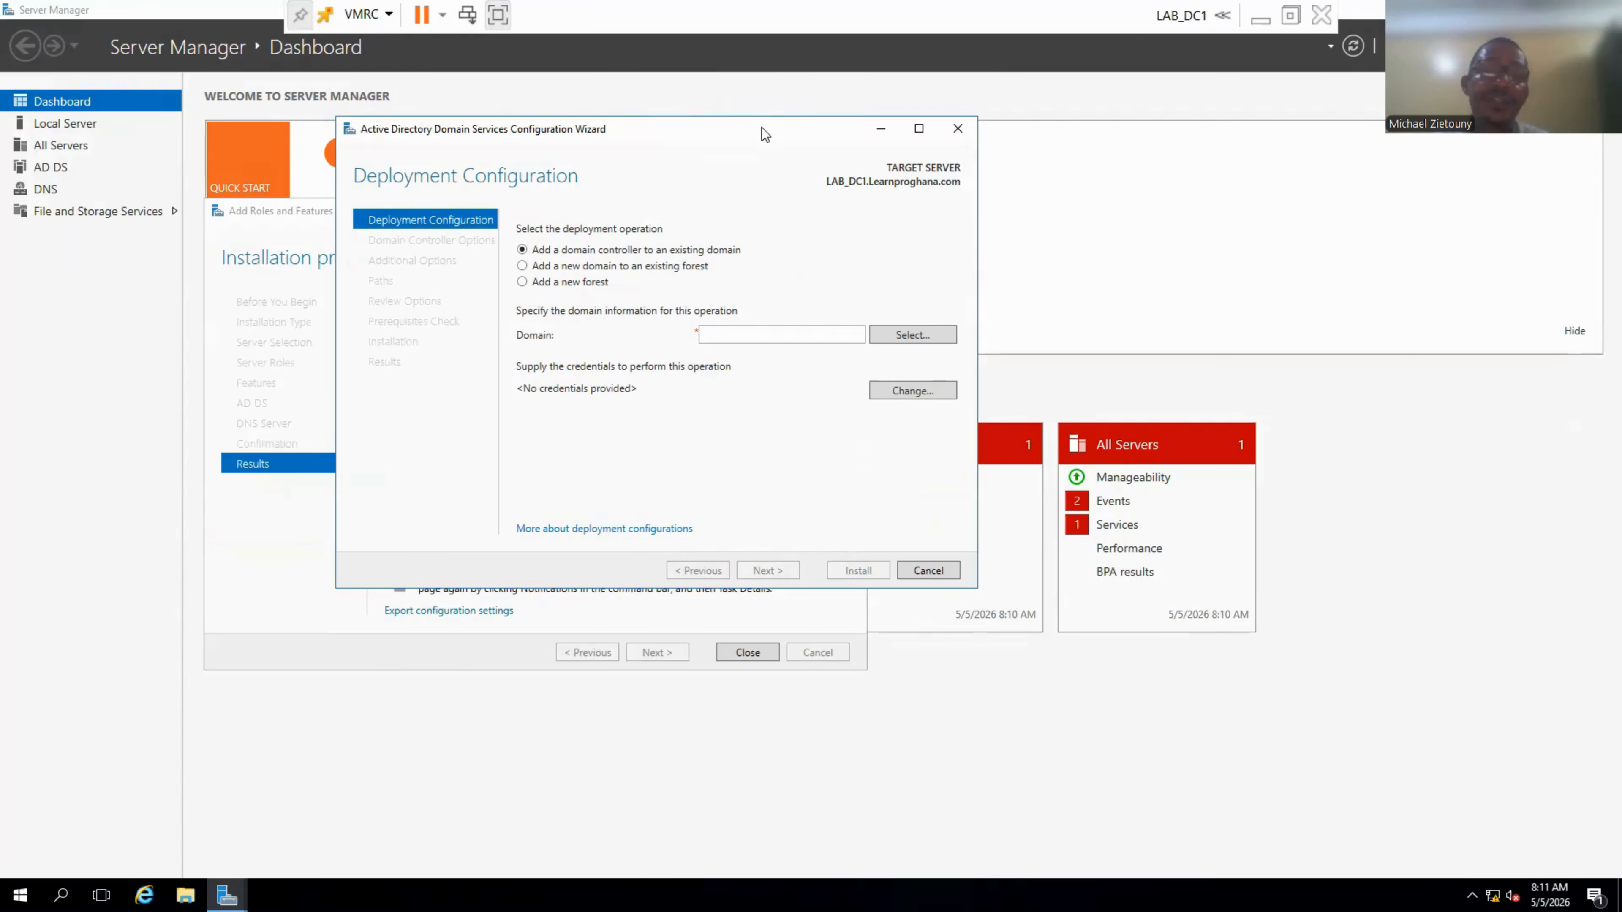
{"action": "left_click", "coordinate": [565, 283]}
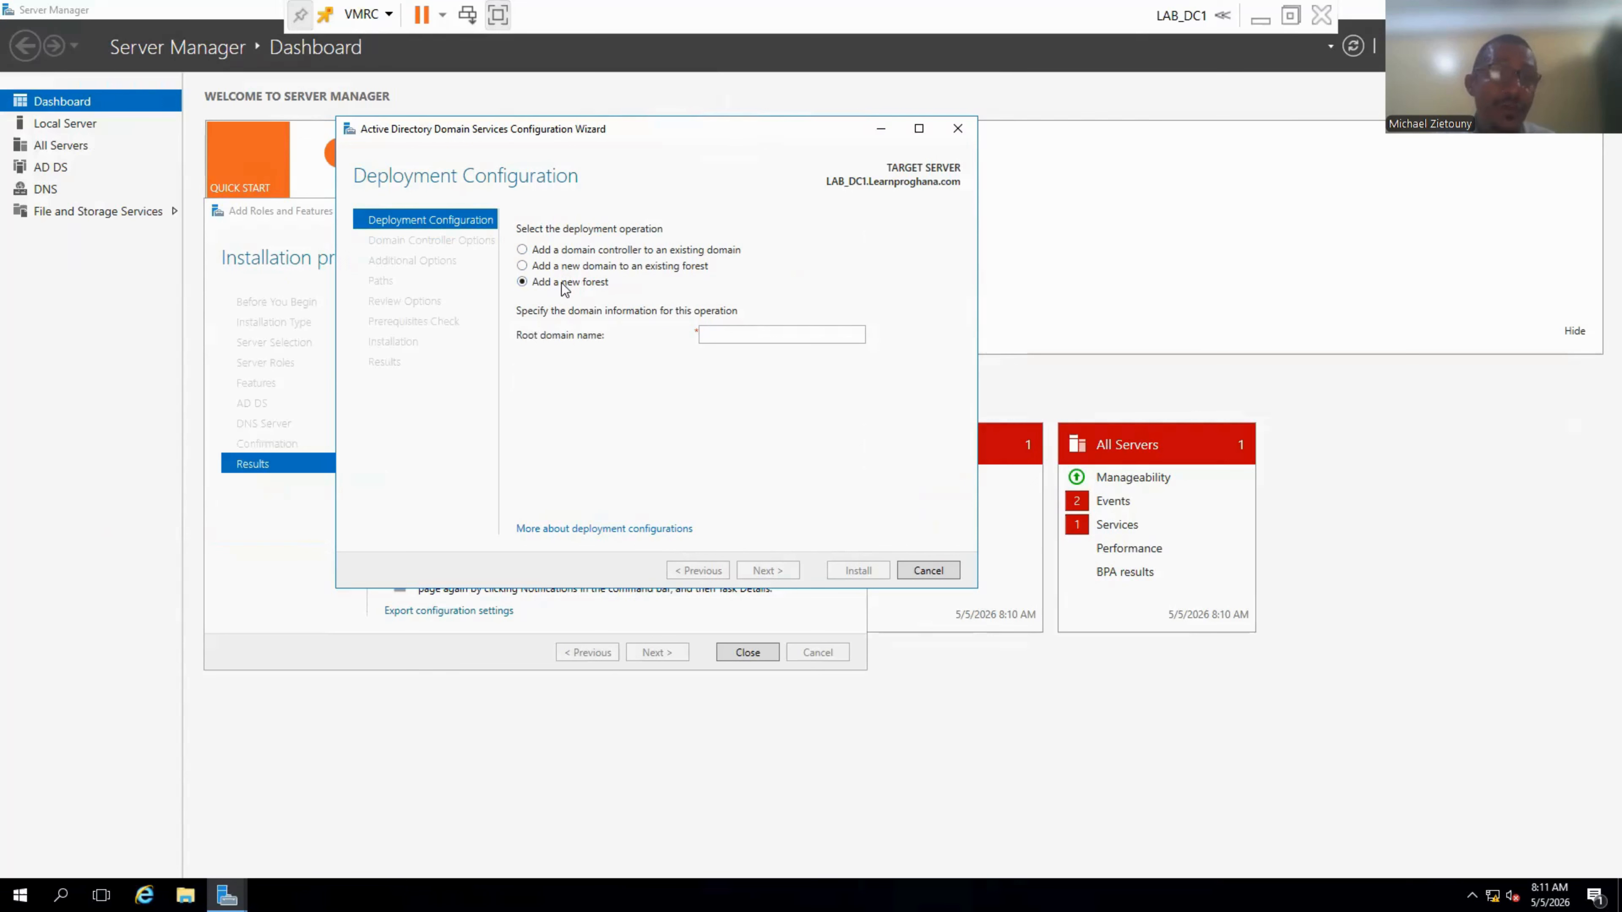
{"action": "left_click", "coordinate": [728, 336]}
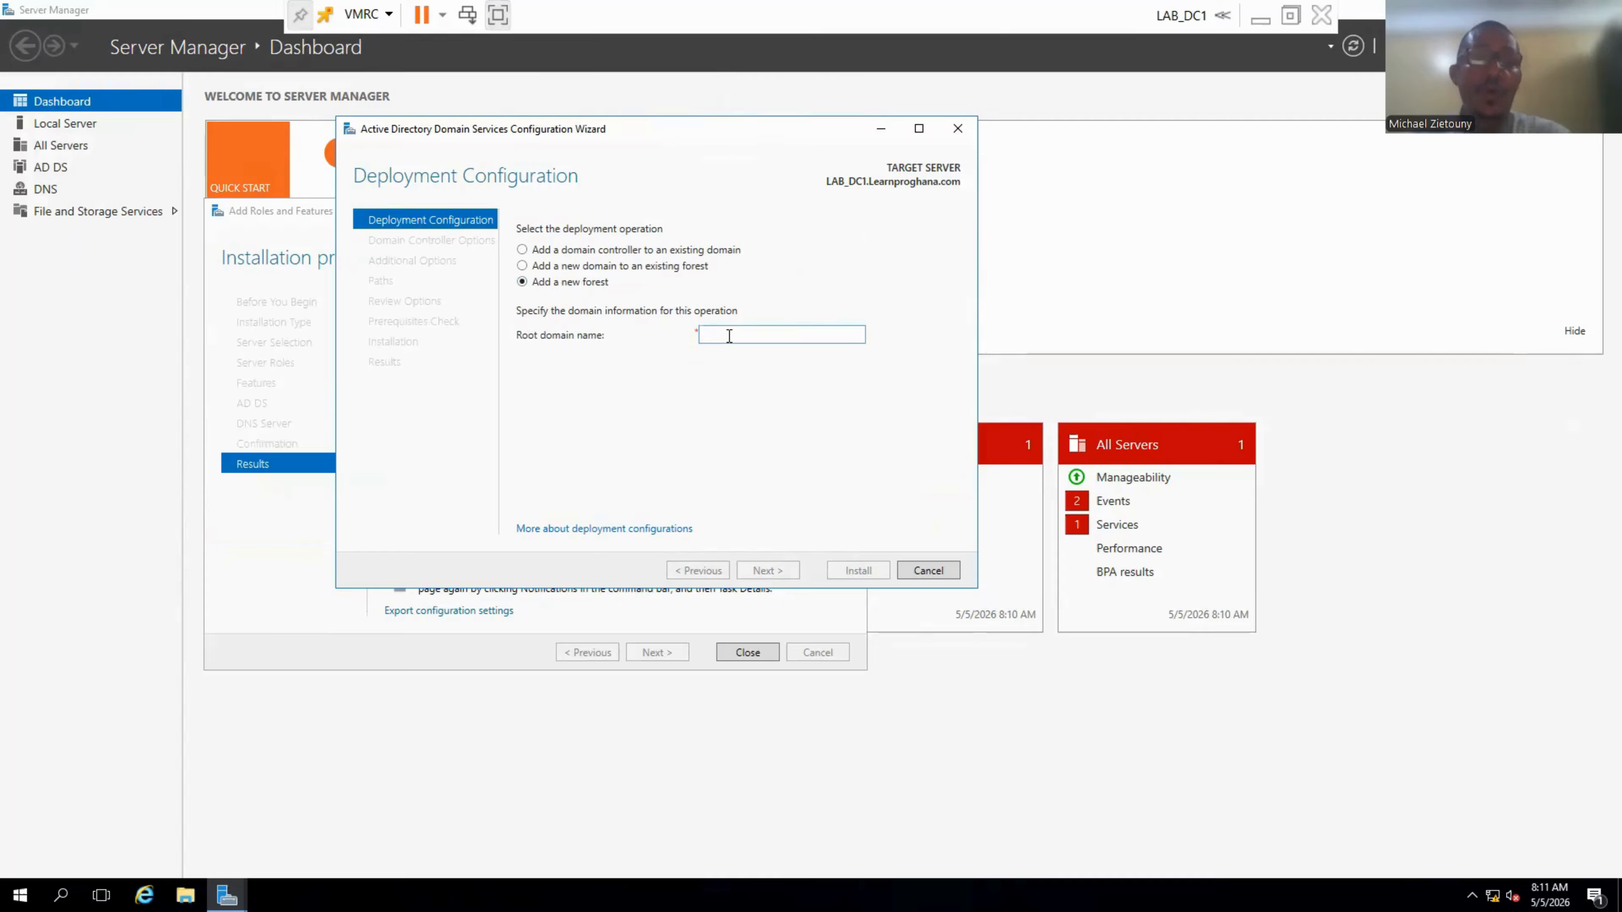
{"action": "type", "text": "Learnp"}
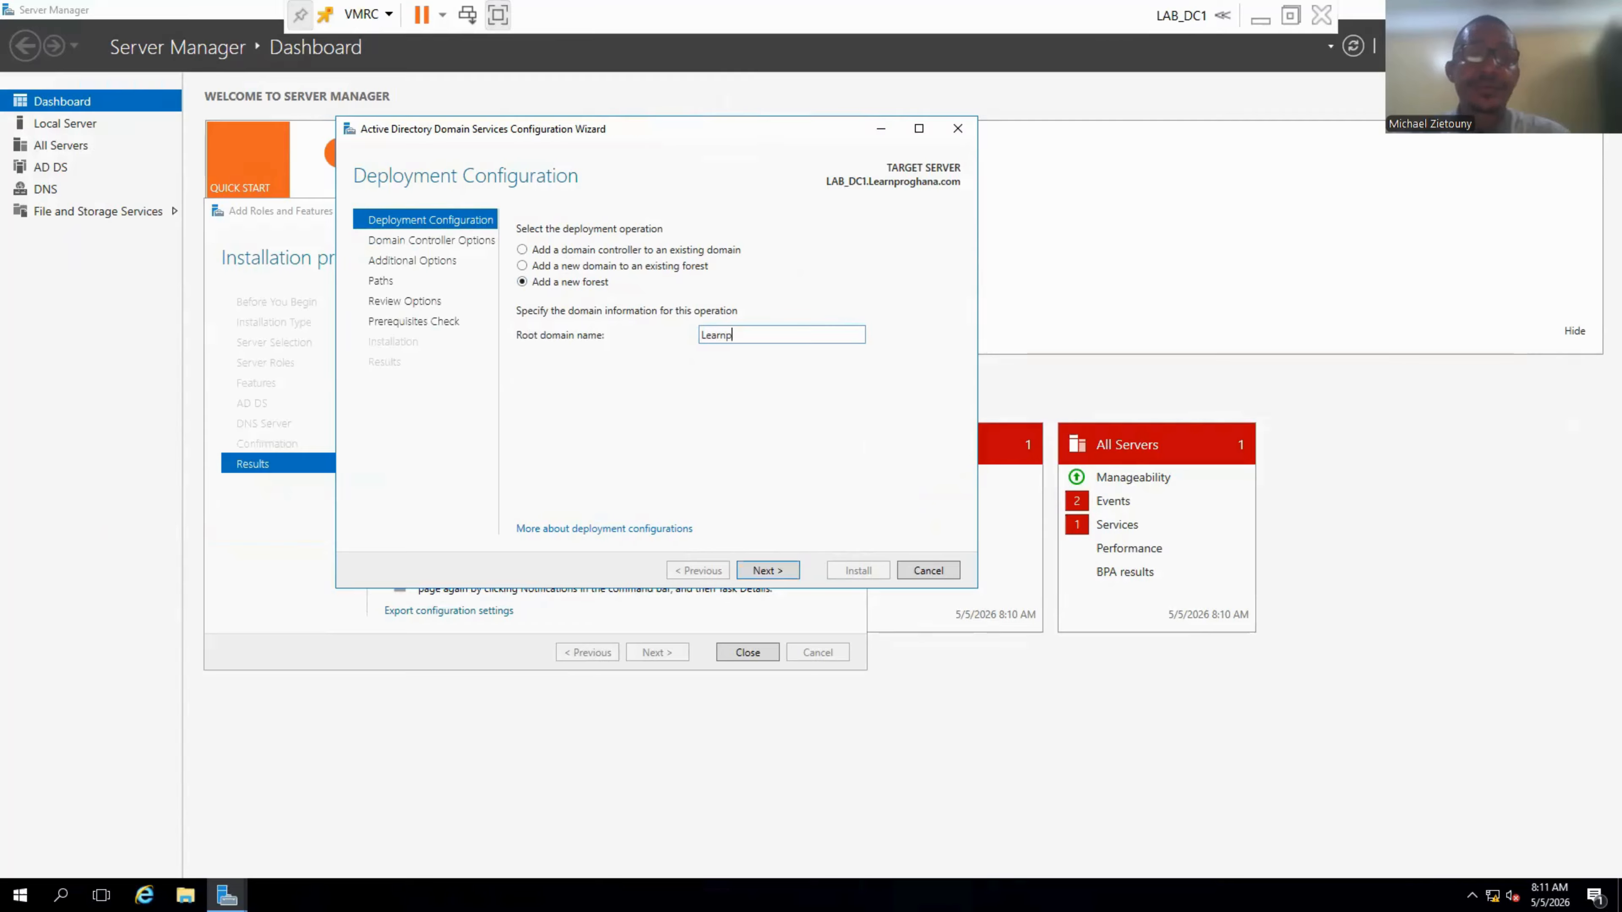
{"action": "type", "text": "roghana.com"}
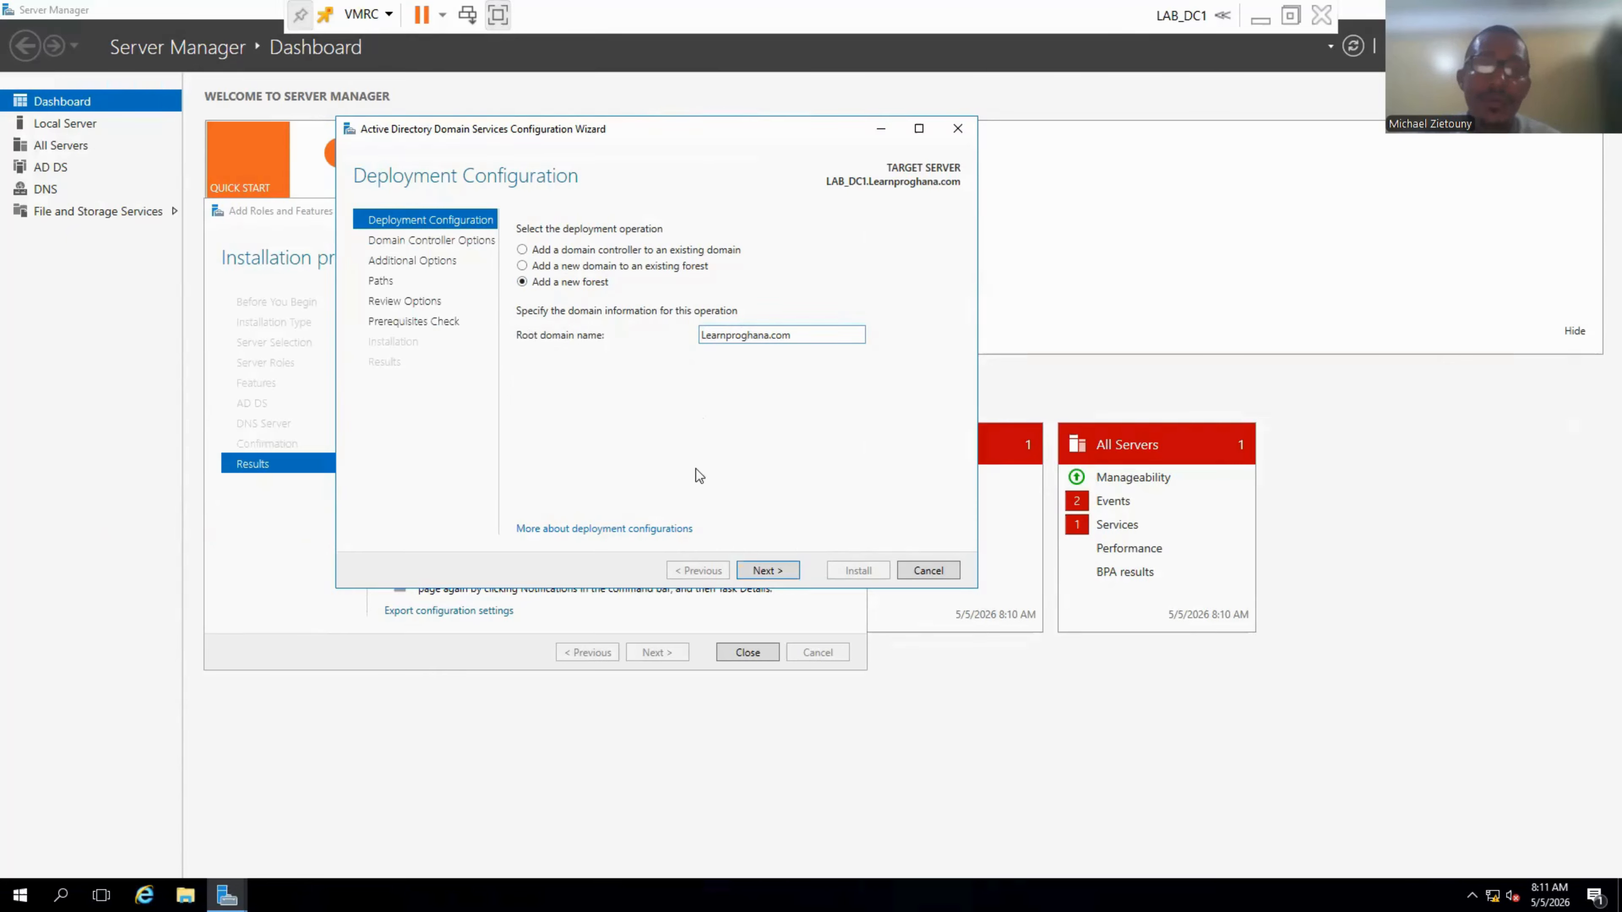
Accept the Learnproghana.com forest settings to reach Domain Controller Options.
{"action": "left_click", "coordinate": [782, 571]}
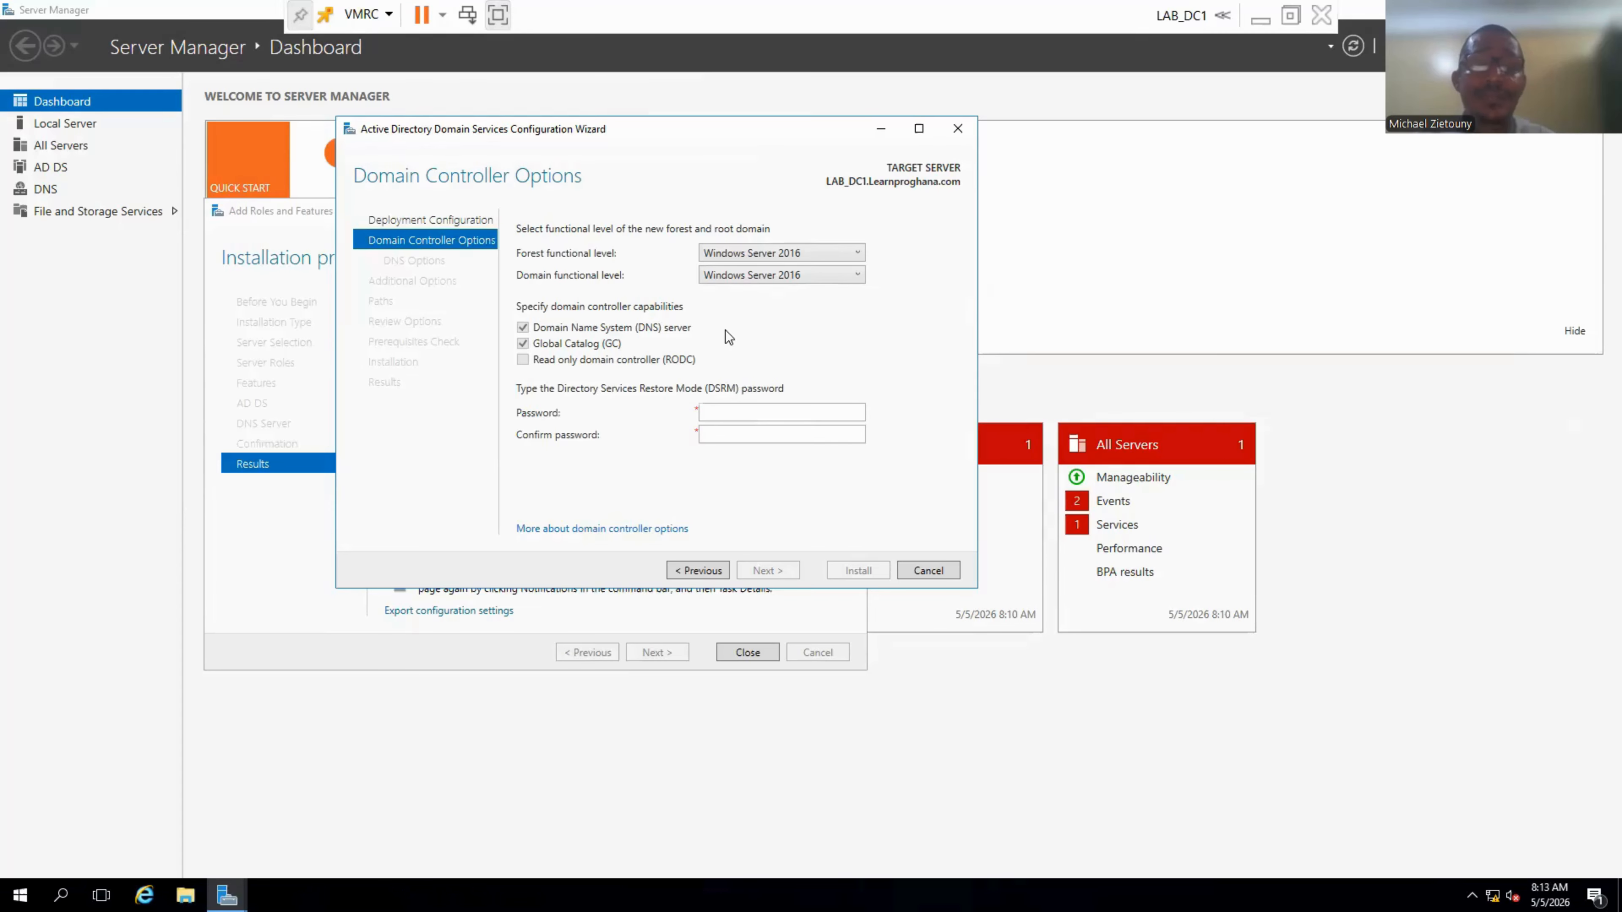
Enter the Directory Services Restore Mode password and retype it in the confirmation field.
{"action": "left_click", "coordinate": [736, 414]}
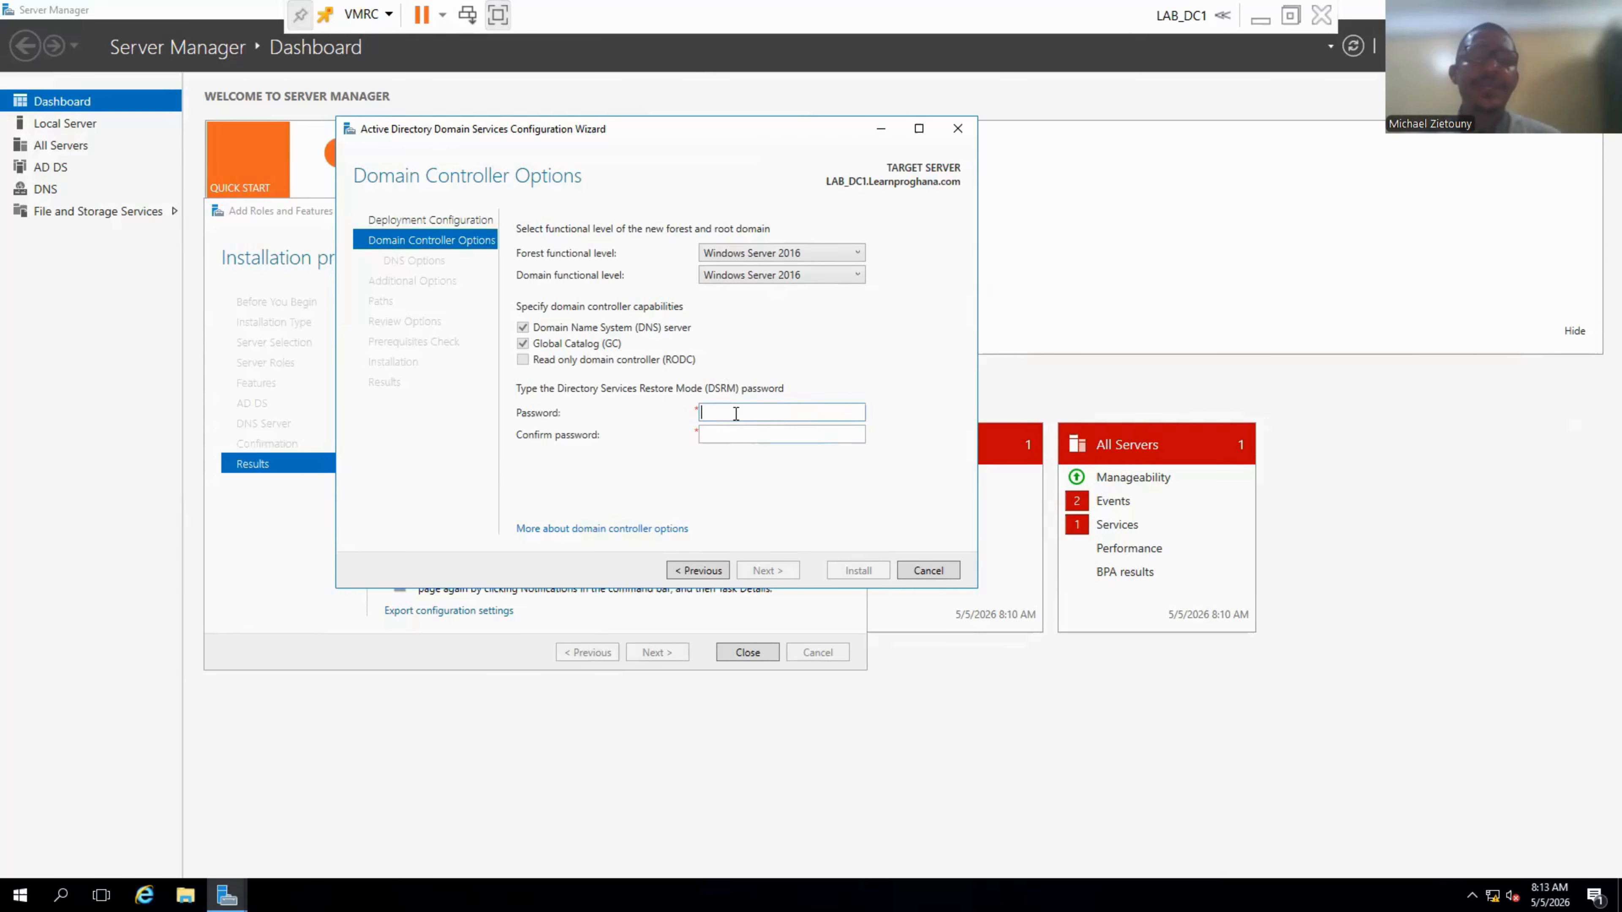
{"action": "type", "text": "P●"}
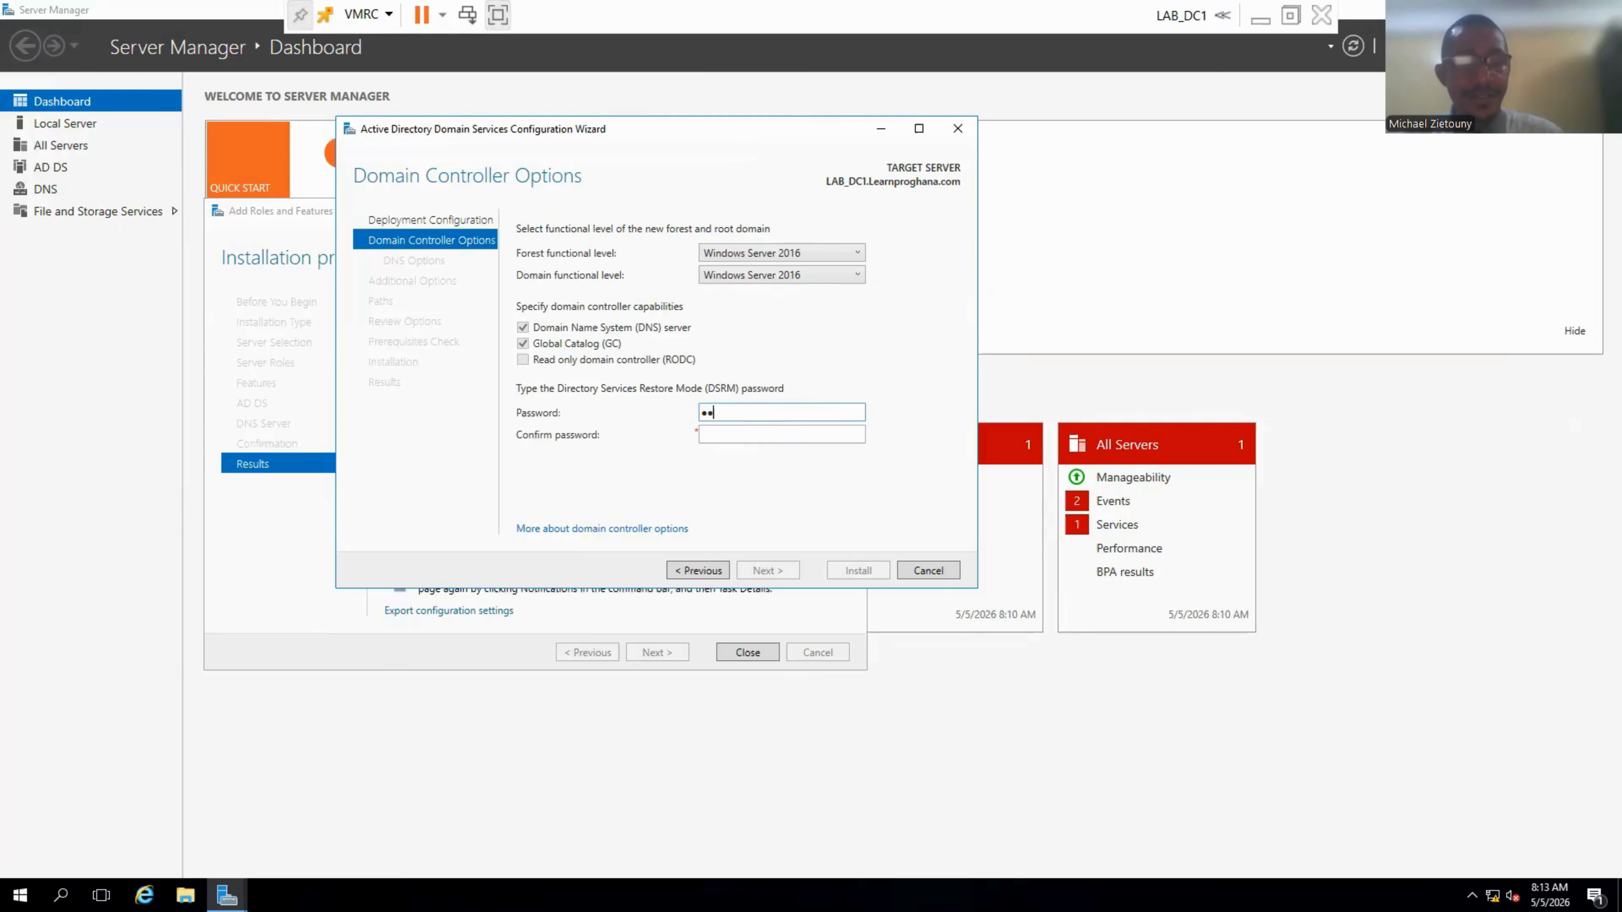
{"action": "type", "text": "●●●●●●"}
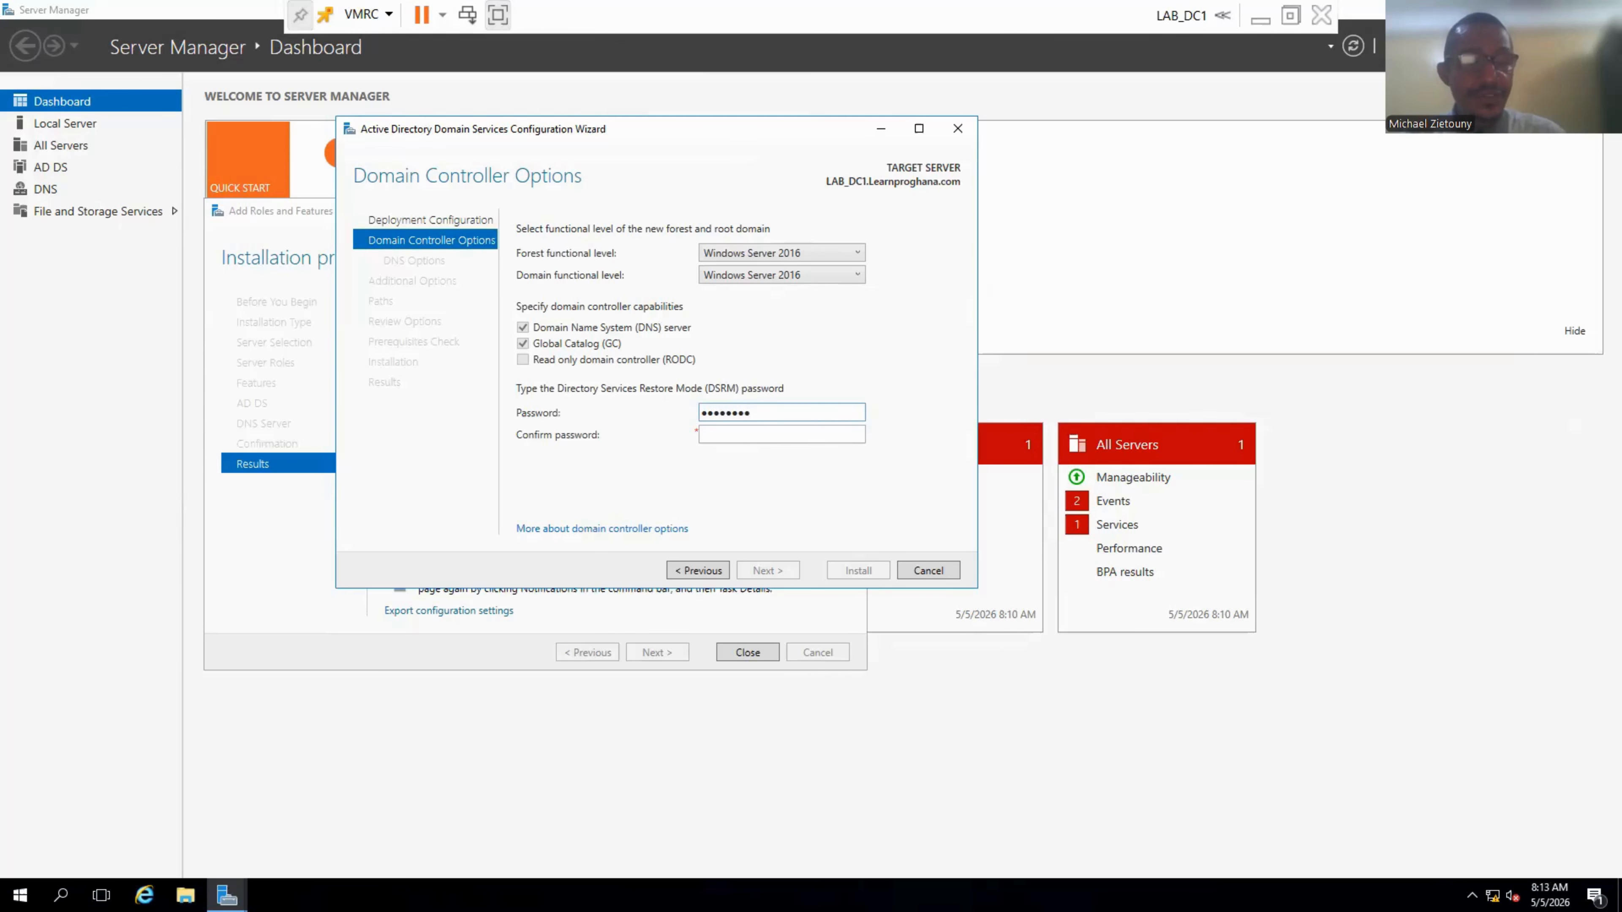
{"action": "type", "text": "●●"}
{"action": "key", "text": "Tab"}
{"action": "type", "text": "●"}
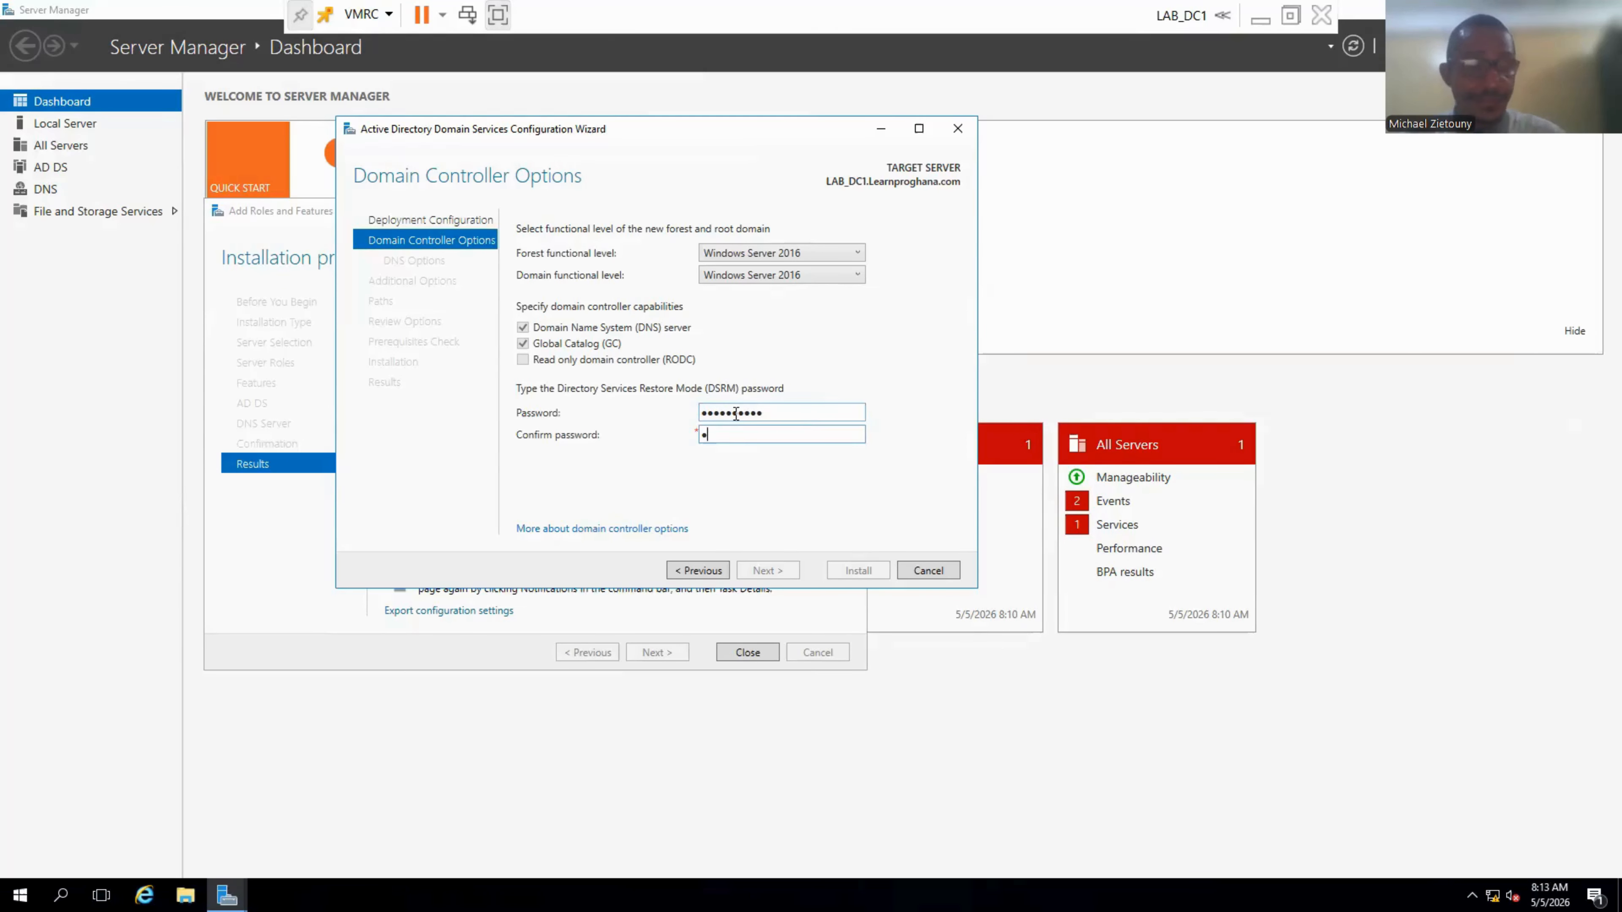
{"action": "type", "text": "●●●●●●●●●"}
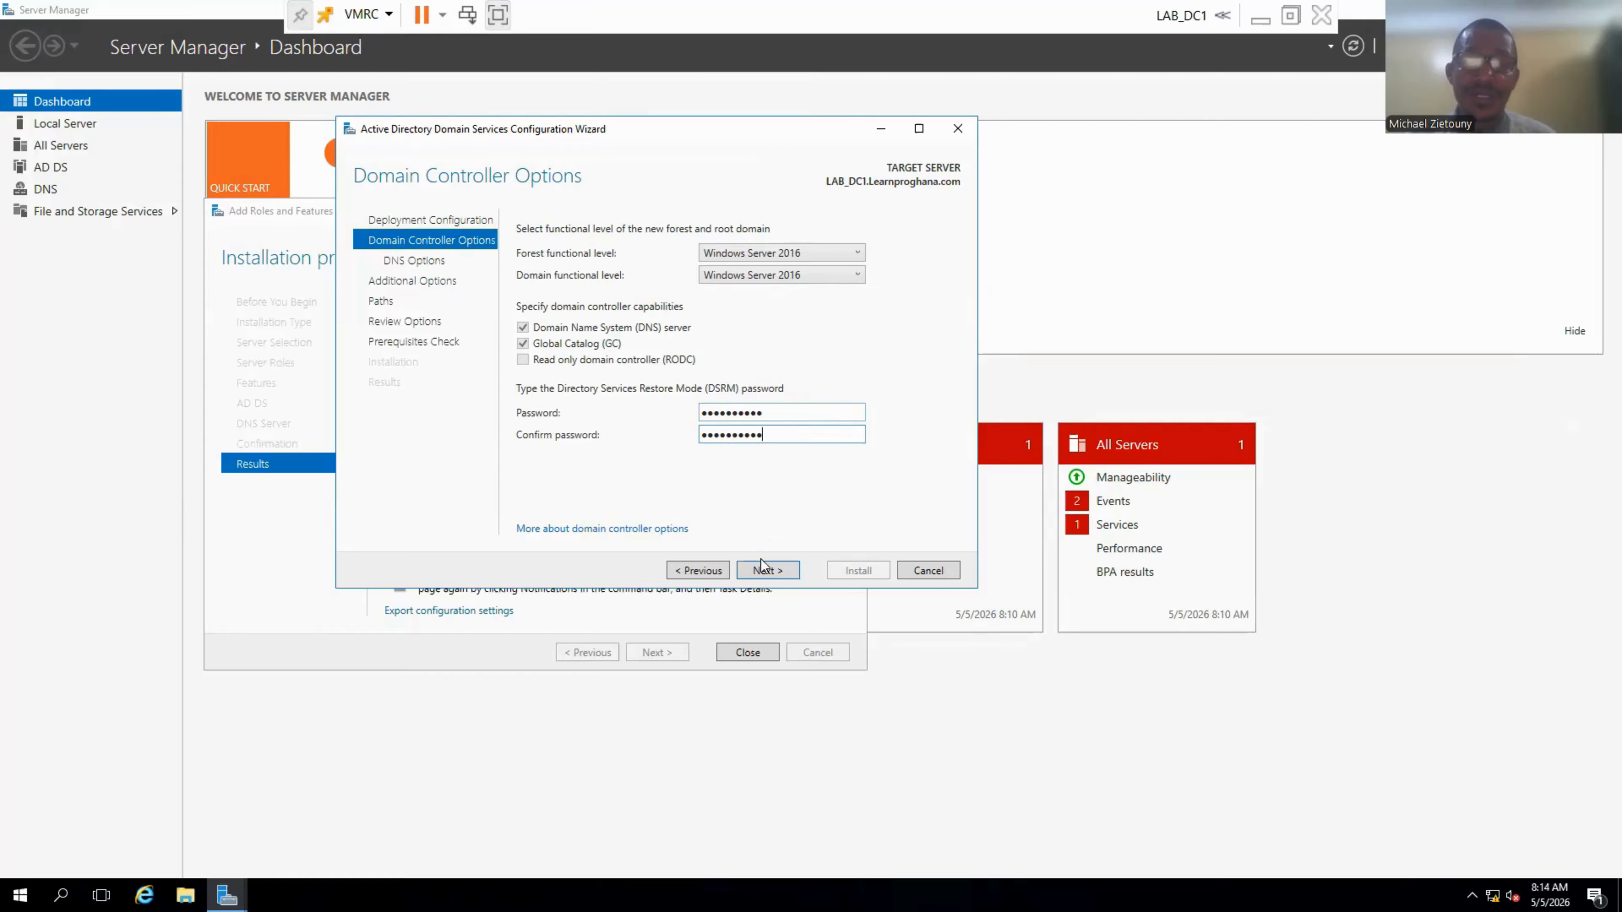
Pass DNS Options without delegation to reach Additional Options showing NetBIOS name LEARNPROGHANA.
{"action": "left_click", "coordinate": [766, 572]}
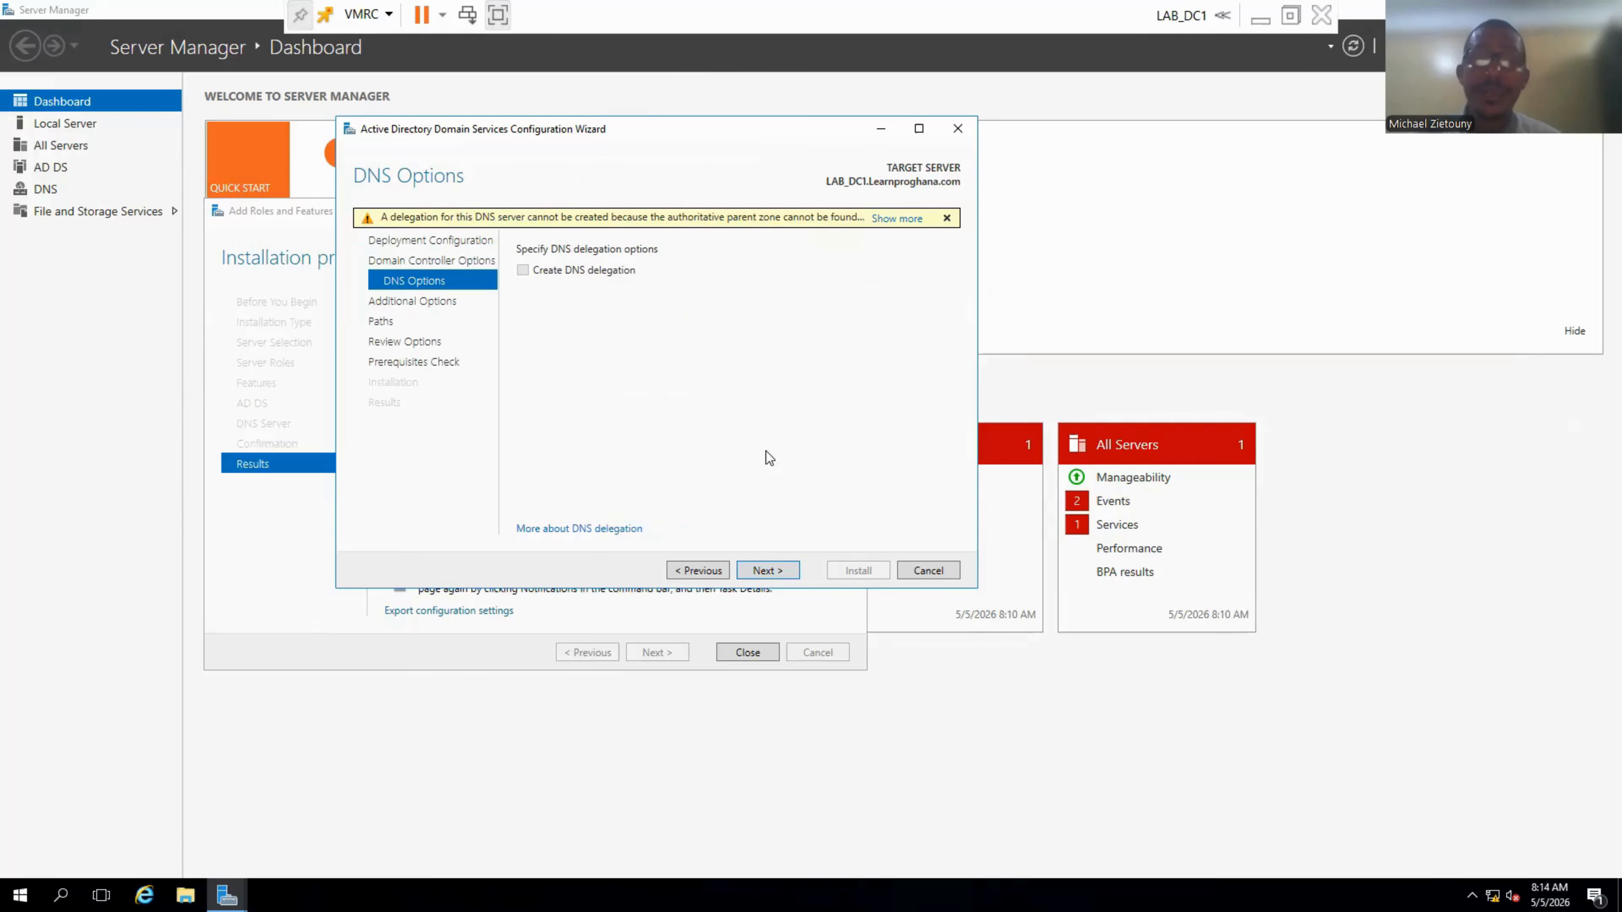
{"action": "left_click", "coordinate": [766, 571]}
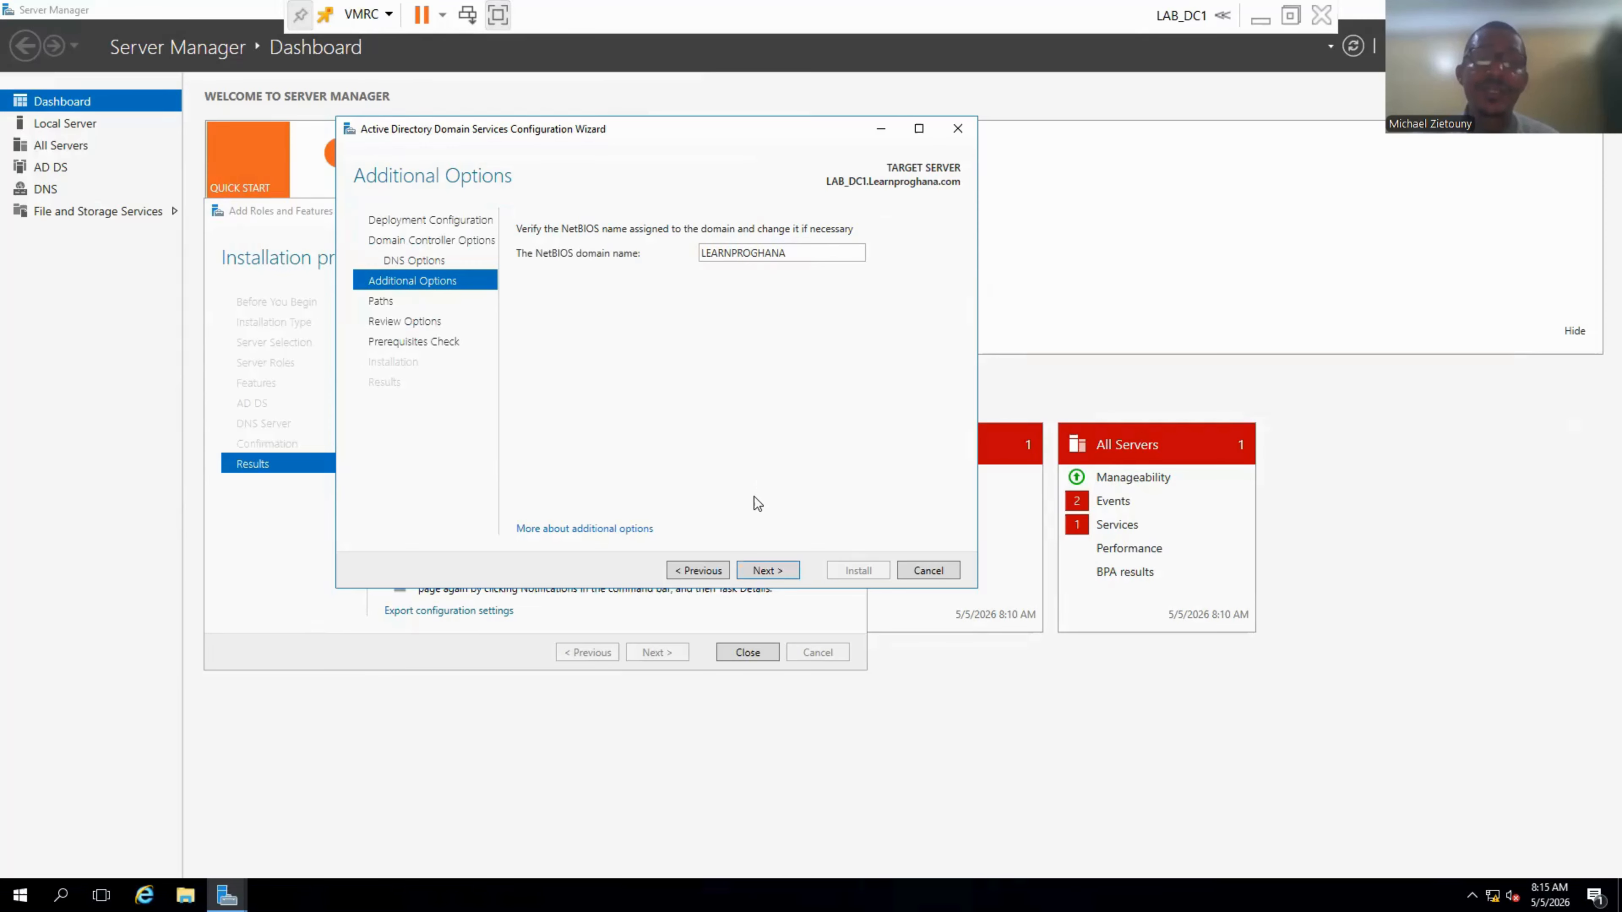
Accept LEARNPROGHANA as the NetBIOS domain name and move to the Paths page.
{"action": "left_click", "coordinate": [755, 570]}
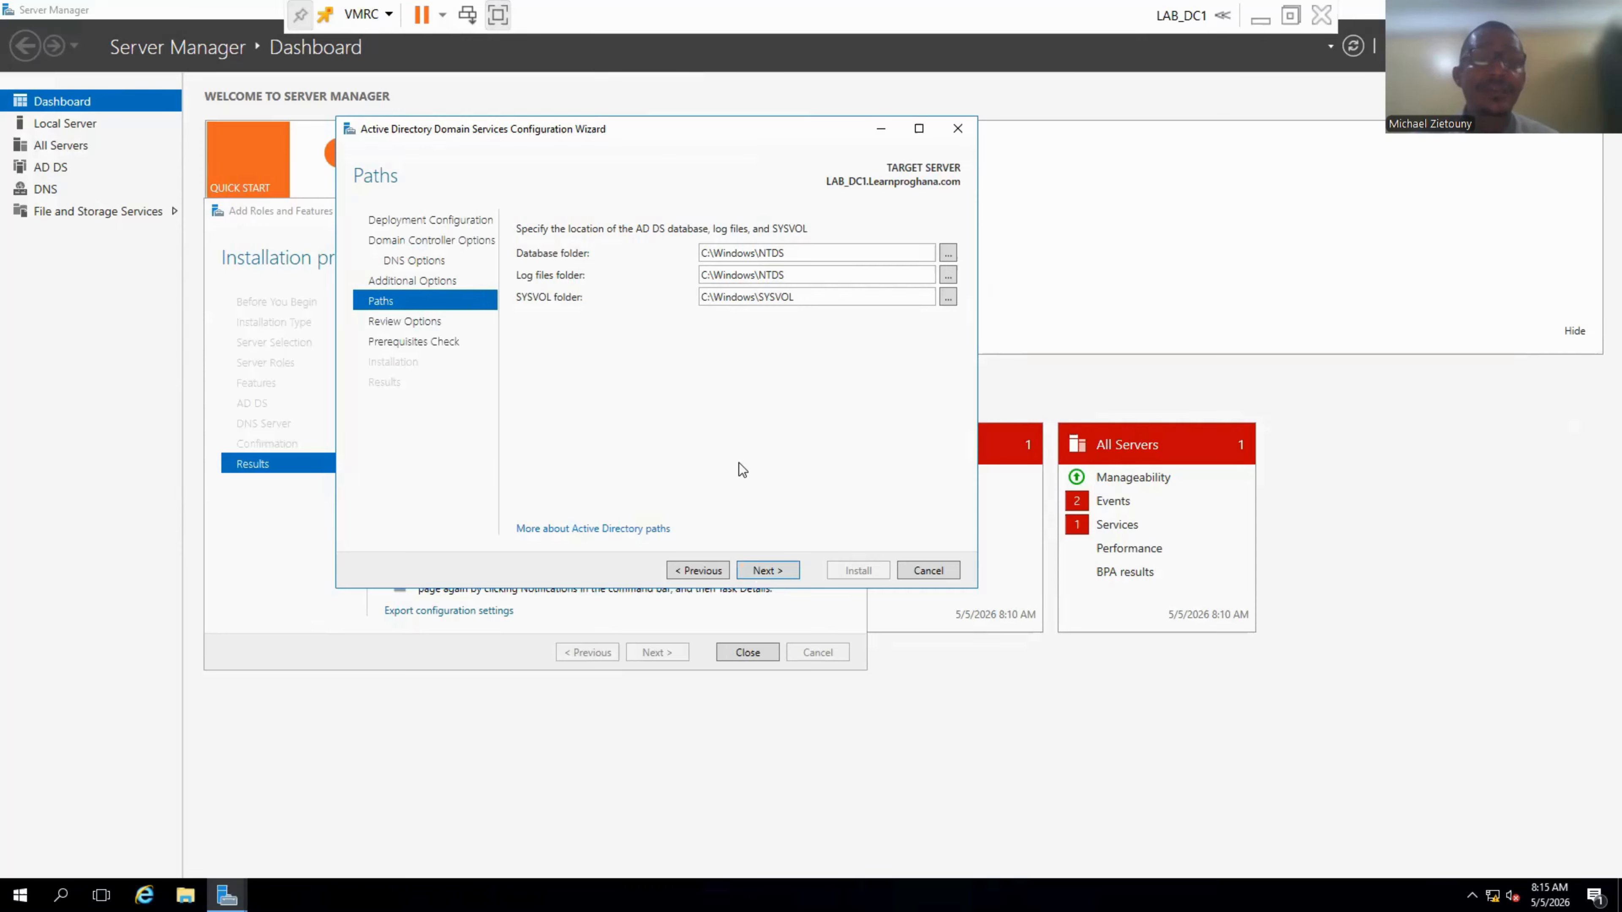
Keep the default NTDS and SYSVOL paths and review the Learnproghana.com forest summary.
{"action": "left_click", "coordinate": [766, 570]}
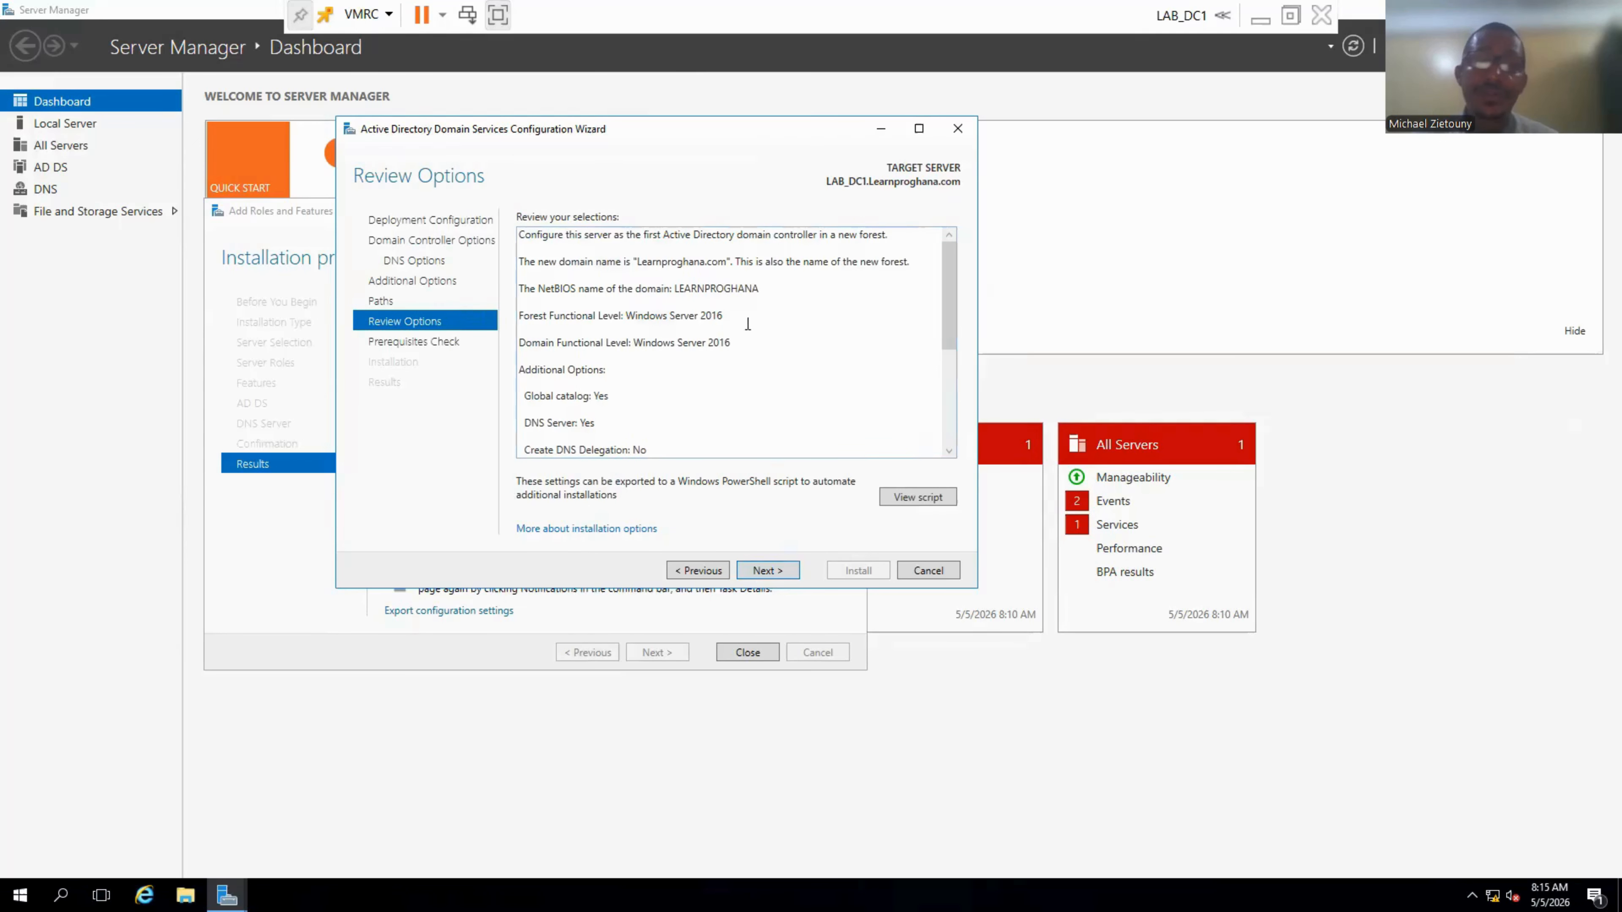
{"action": "left_click_drag", "start_coordinate": [954, 326], "coordinate": [953, 444]}
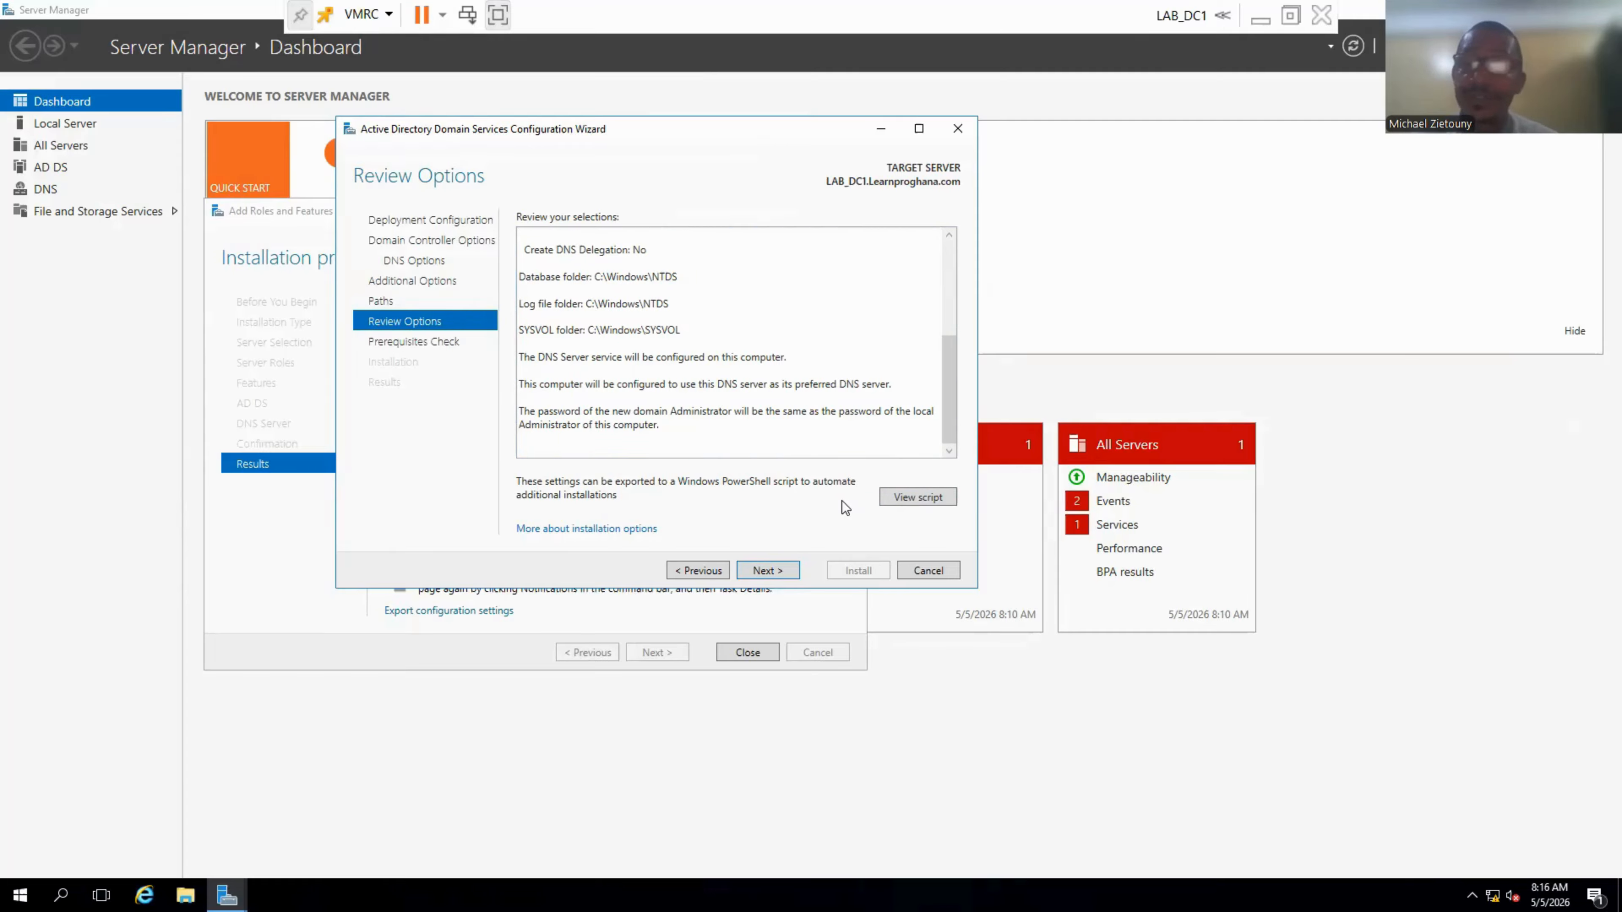
Run the prerequisites check and scroll its results to confirm all checks passed.
{"action": "left_click", "coordinate": [775, 573]}
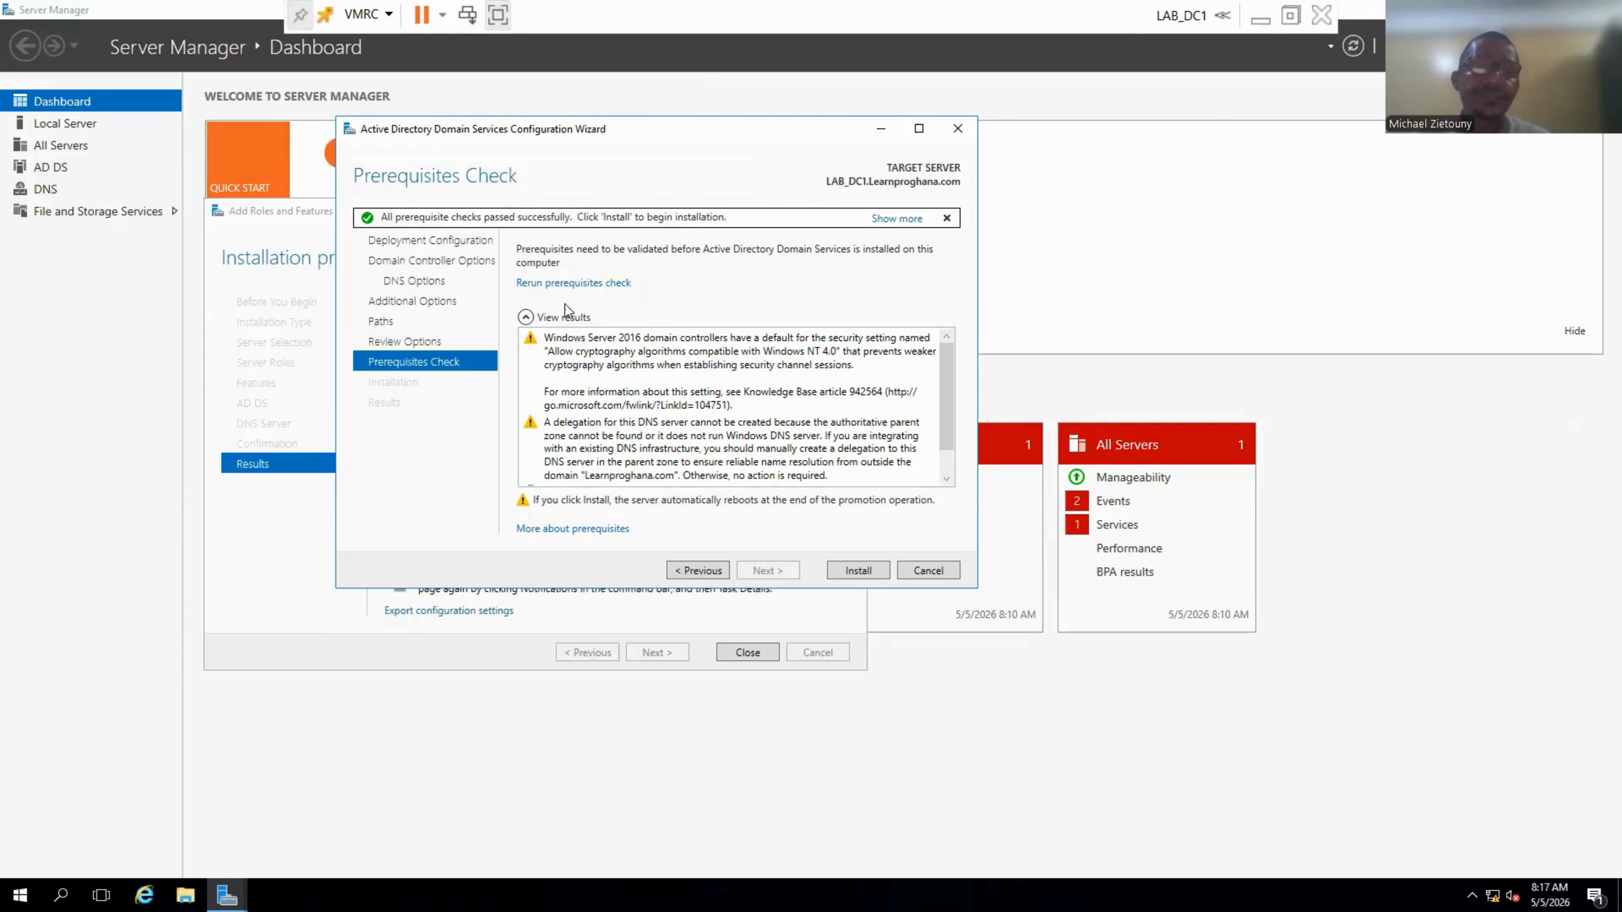
{"action": "mouse_move", "coordinate": [952, 390]}
{"action": "left_mouse_down"}
{"action": "mouse_move", "coordinate": [940, 434]}
{"action": "mouse_move", "coordinate": [944, 390]}
{"action": "left_mouse_up"}
Install the domain controller, dismiss the sign-out notice, and close the AD DS wizard.
{"action": "left_click", "coordinate": [852, 574]}
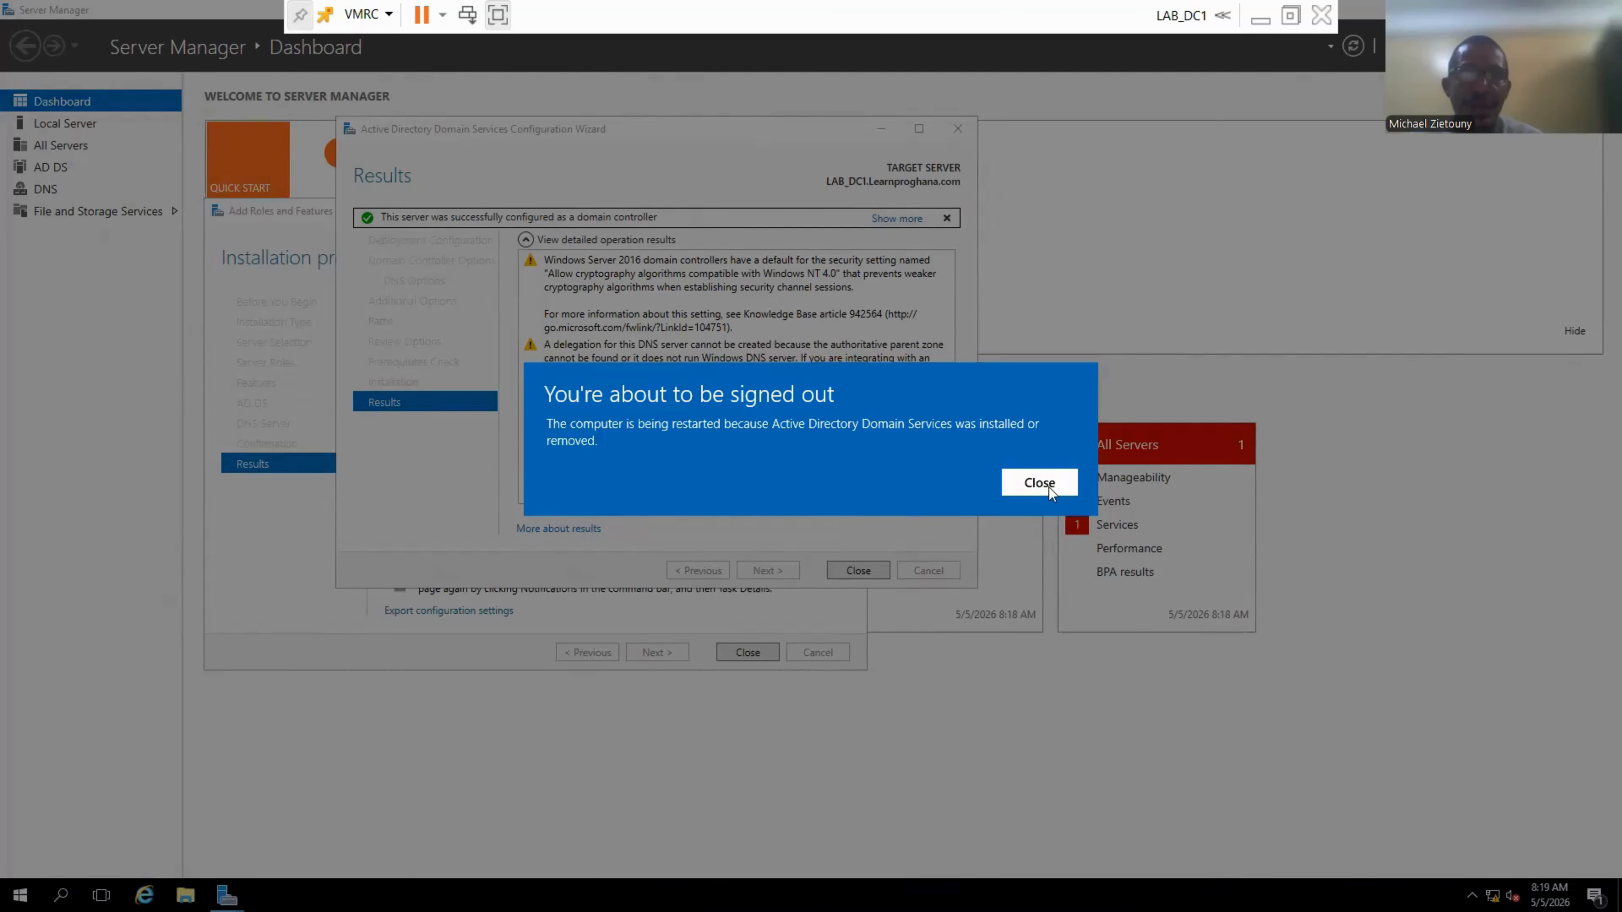
{"action": "left_click", "coordinate": [1049, 487]}
{"action": "left_click", "coordinate": [869, 566]}
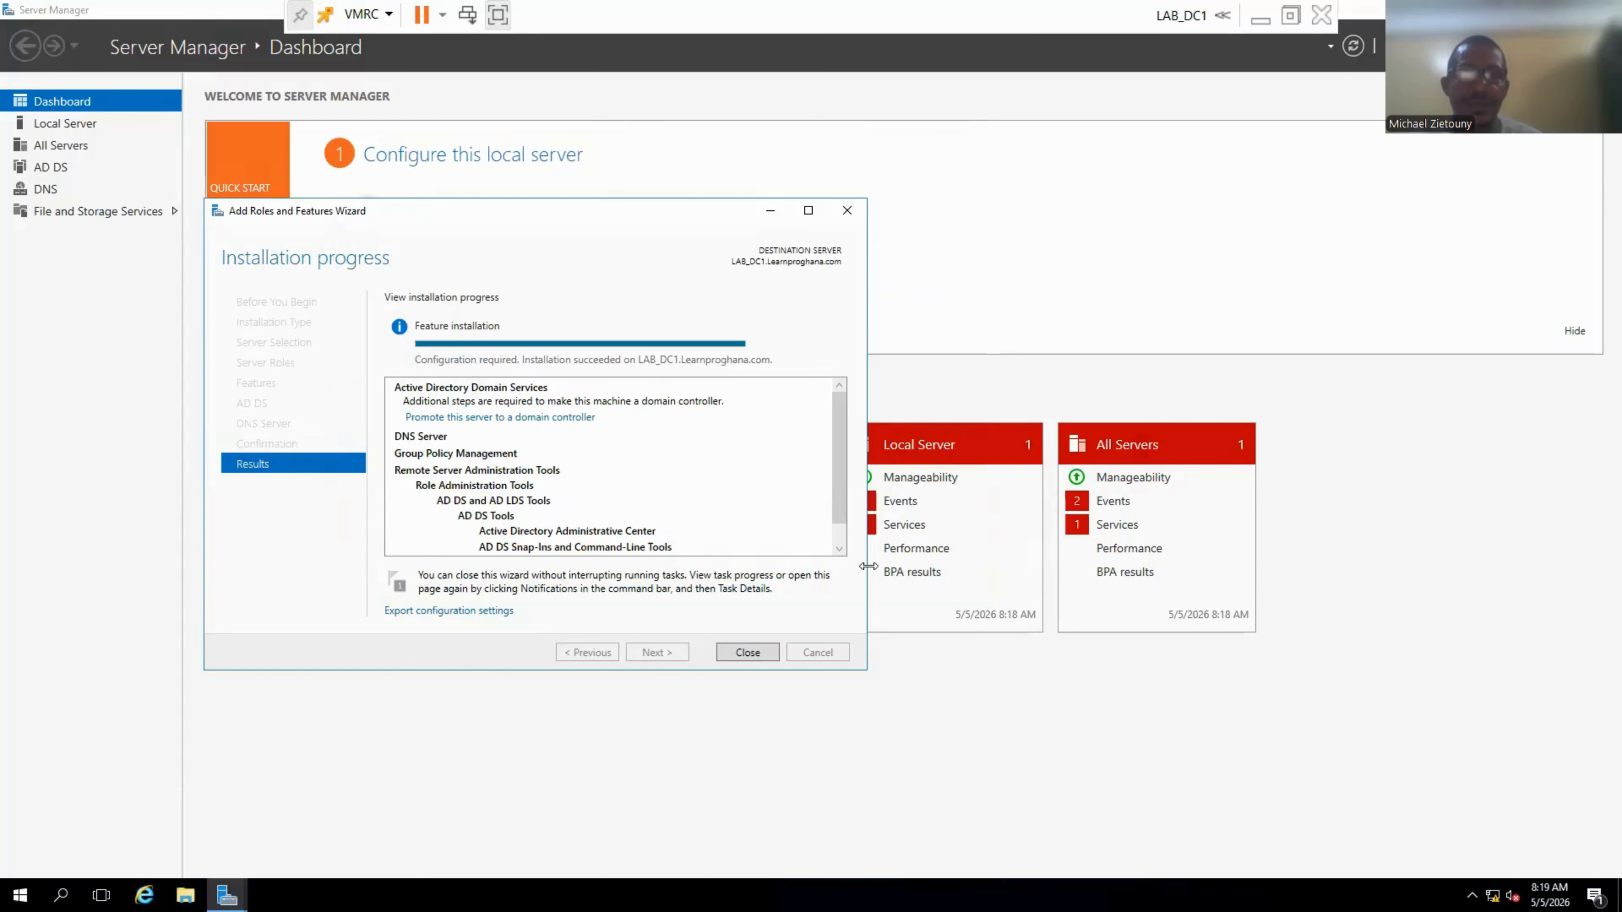
Close the Add Roles and Features Wizard so LAB_DC1 can reboot after the domain controller promotion.
{"action": "left_click", "coordinate": [751, 648]}
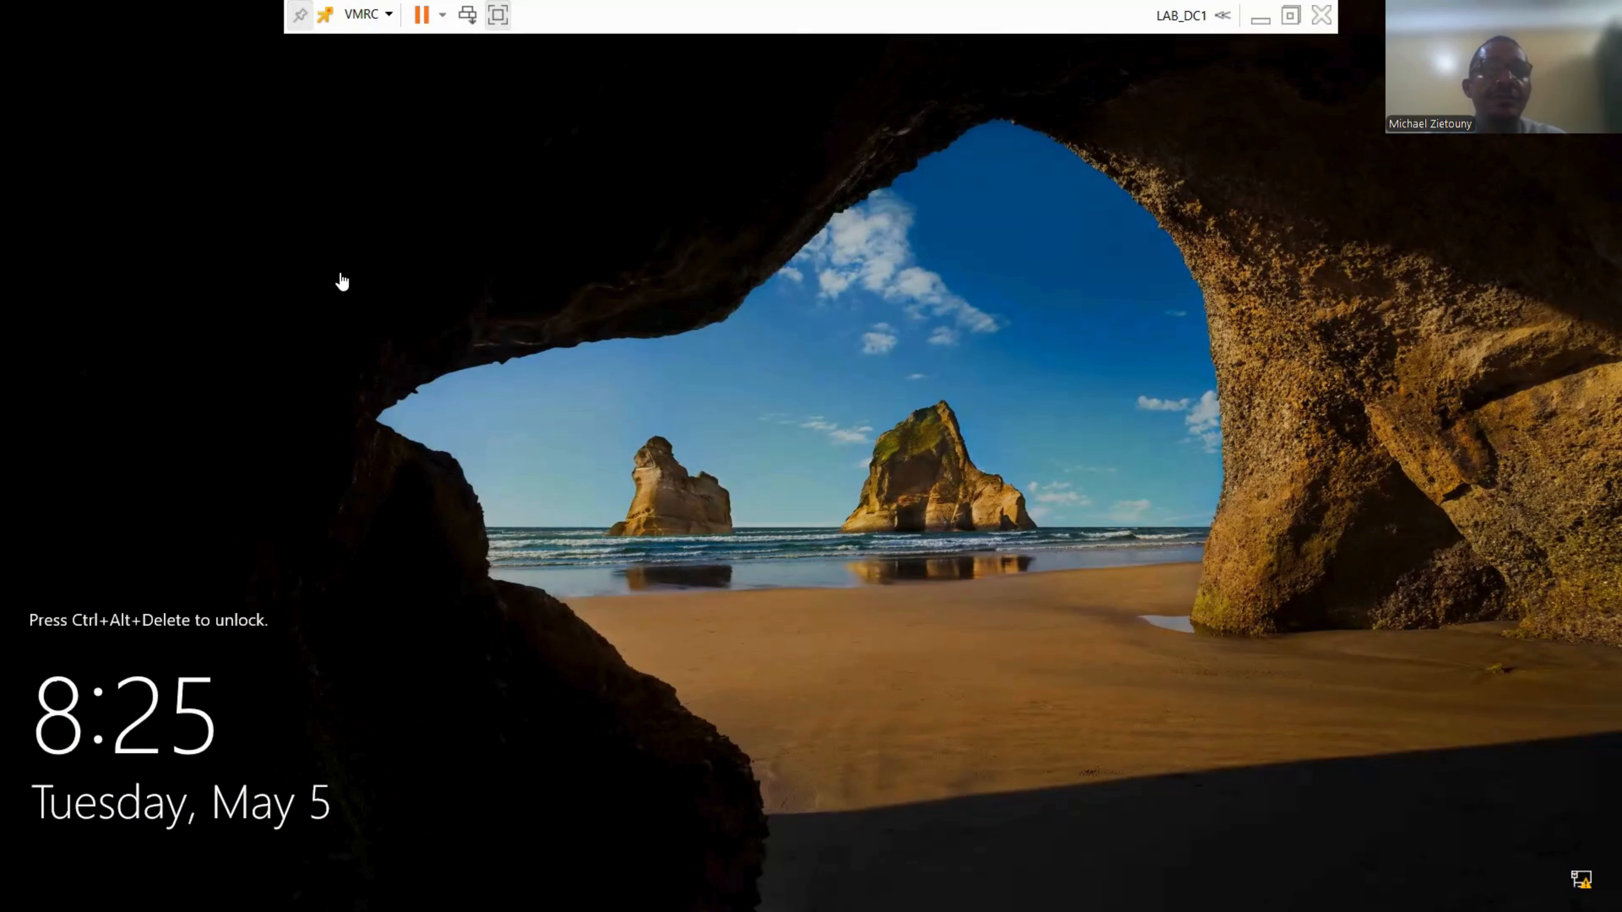
Sign in to LAB_DC1 as the domain Administrator using the account password.
{"action": "key", "text": "ctrl+alt+Insert"}
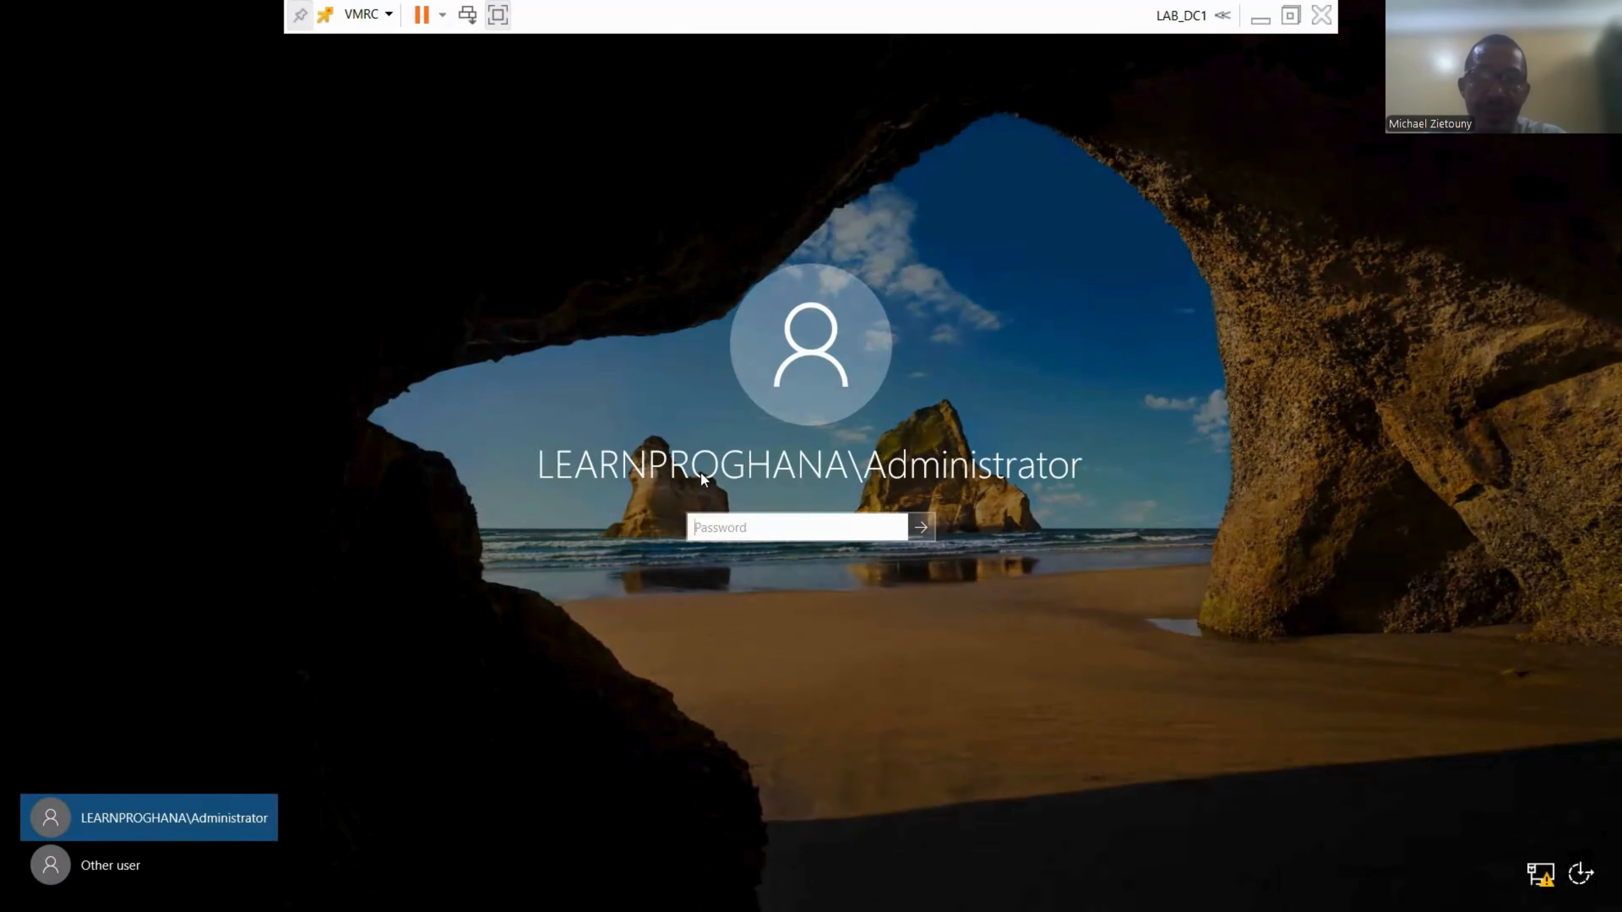
{"action": "type", "text": "P"}
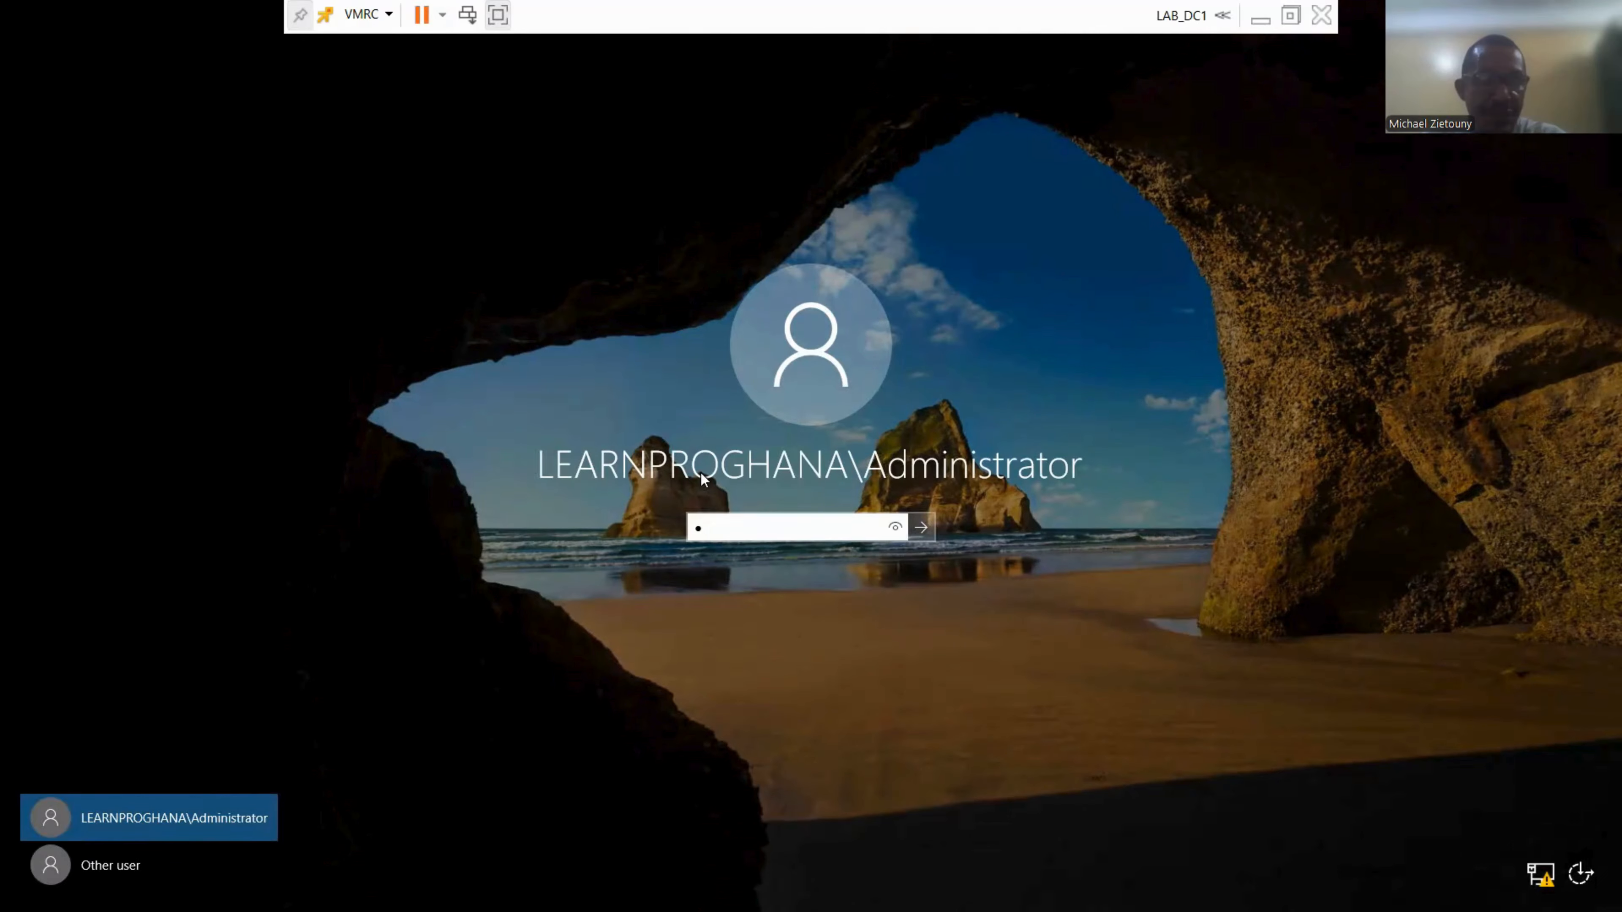
{"action": "type", "text": "@ssw0r"}
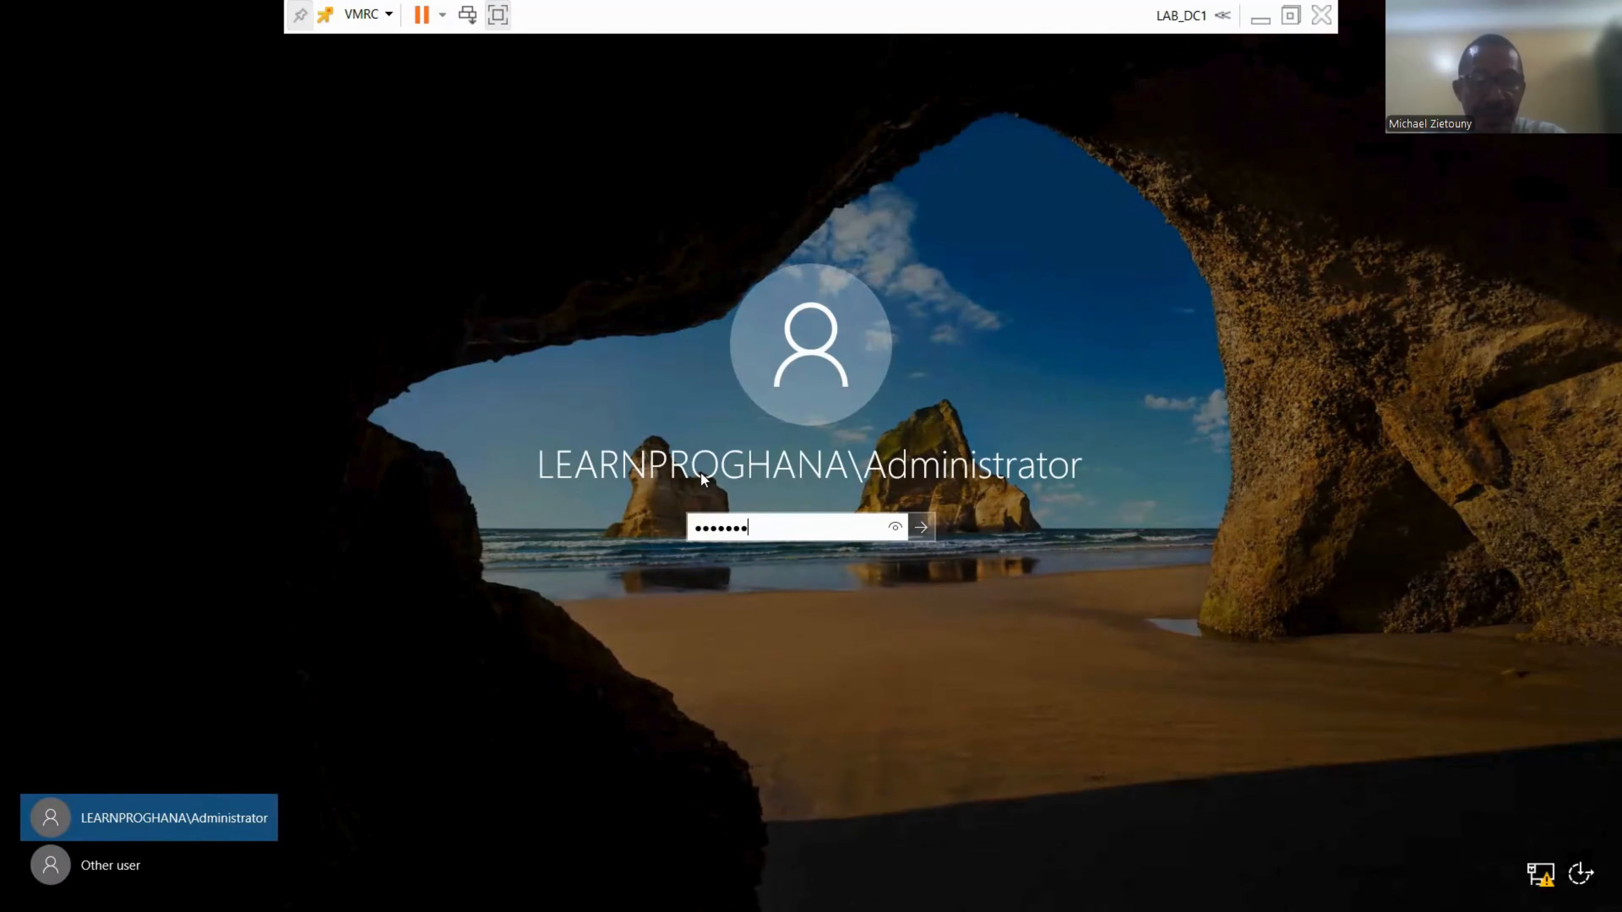
{"action": "type", "text": "d12"}
{"action": "key", "text": "Return"}
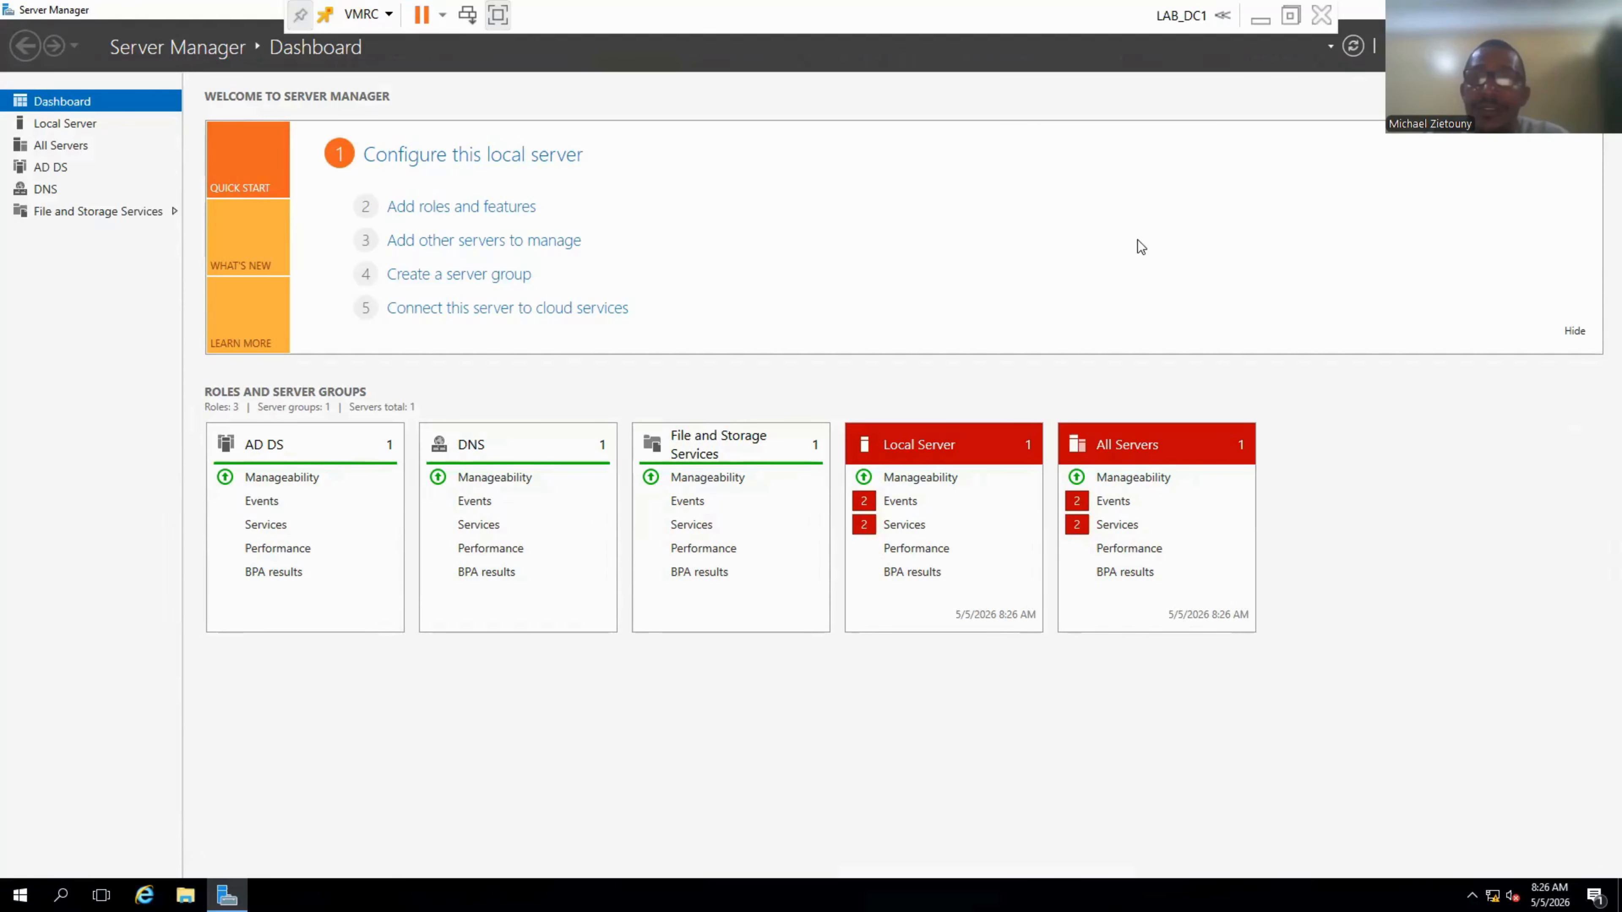
Bring up the Run prompt, then open and dismiss the Start app list without launching anything.
{"action": "key", "text": "super+r"}
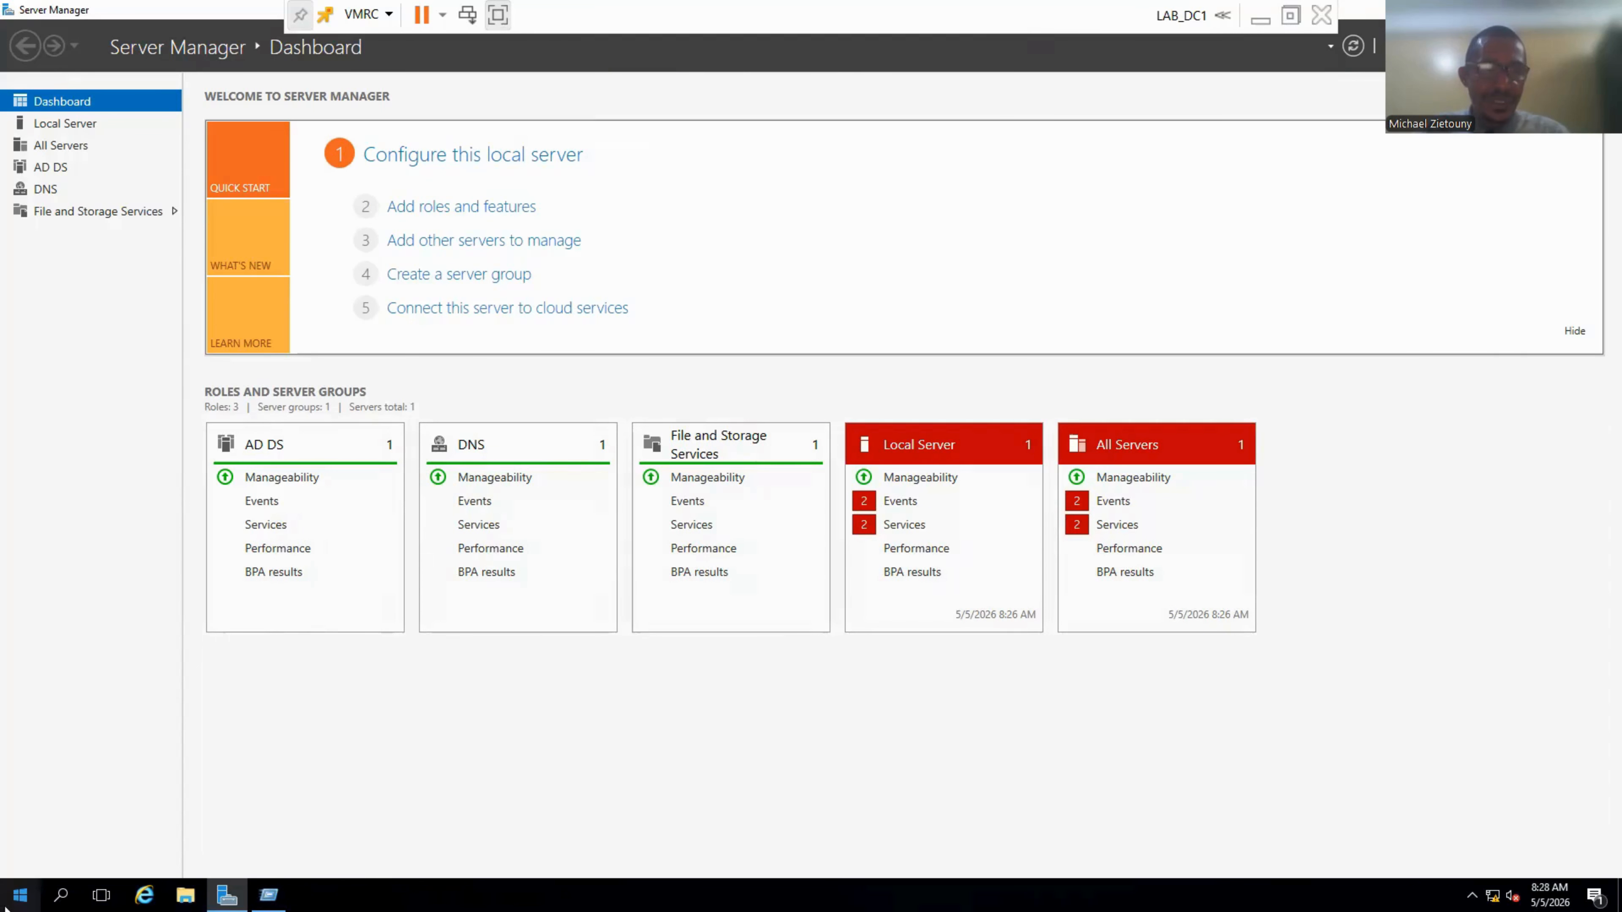
{"action": "left_click", "coordinate": [15, 903]}
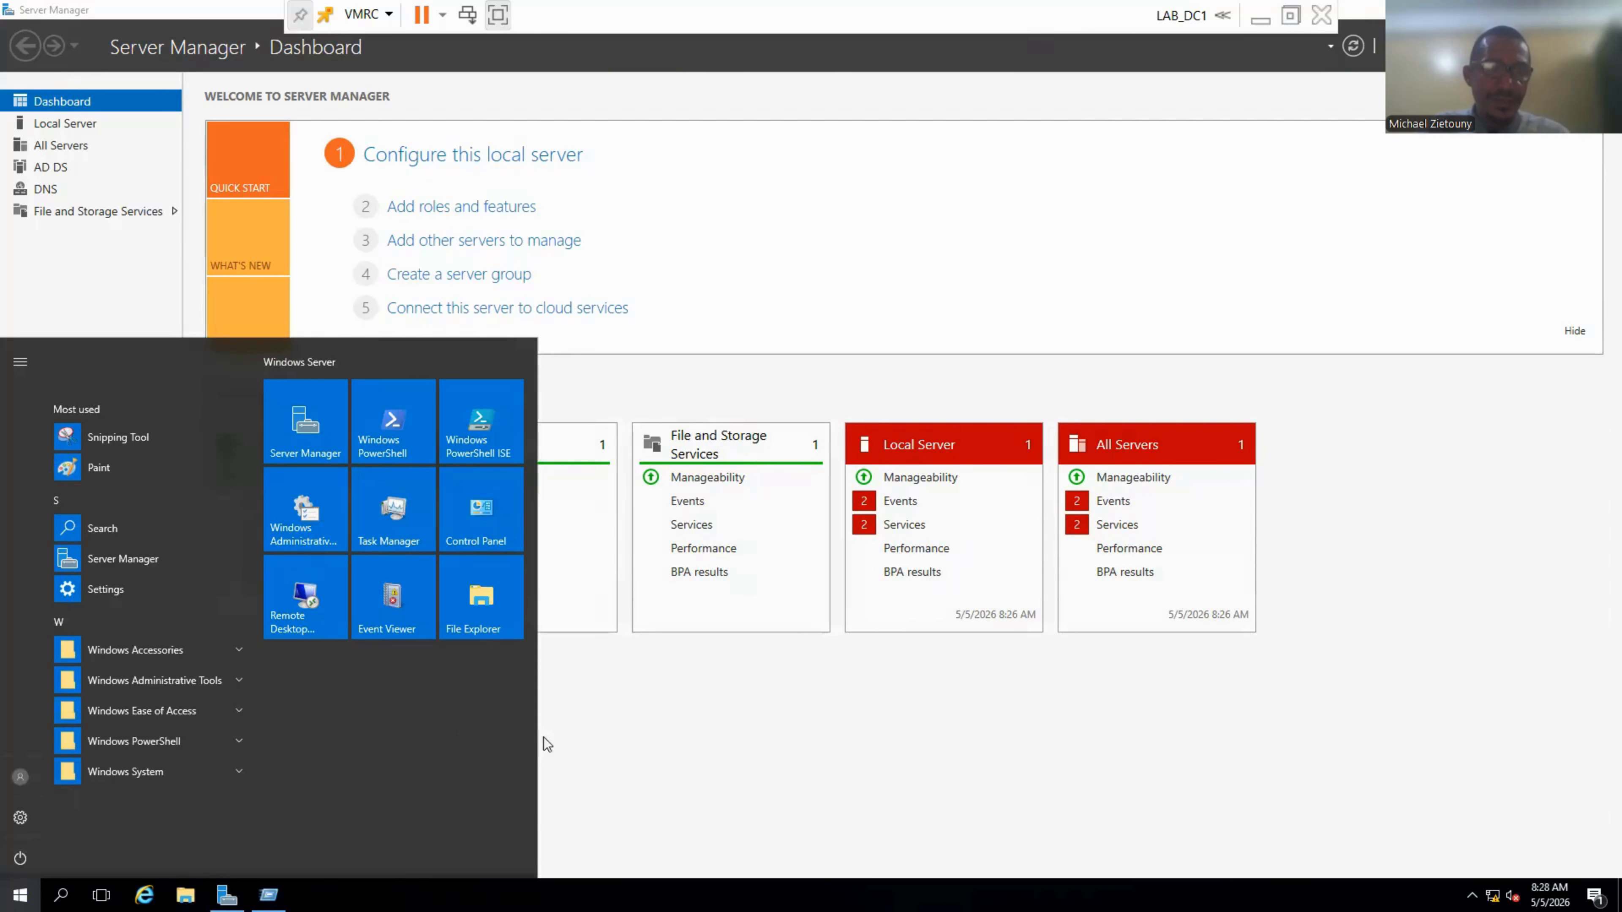
{"action": "left_click", "coordinate": [601, 750]}
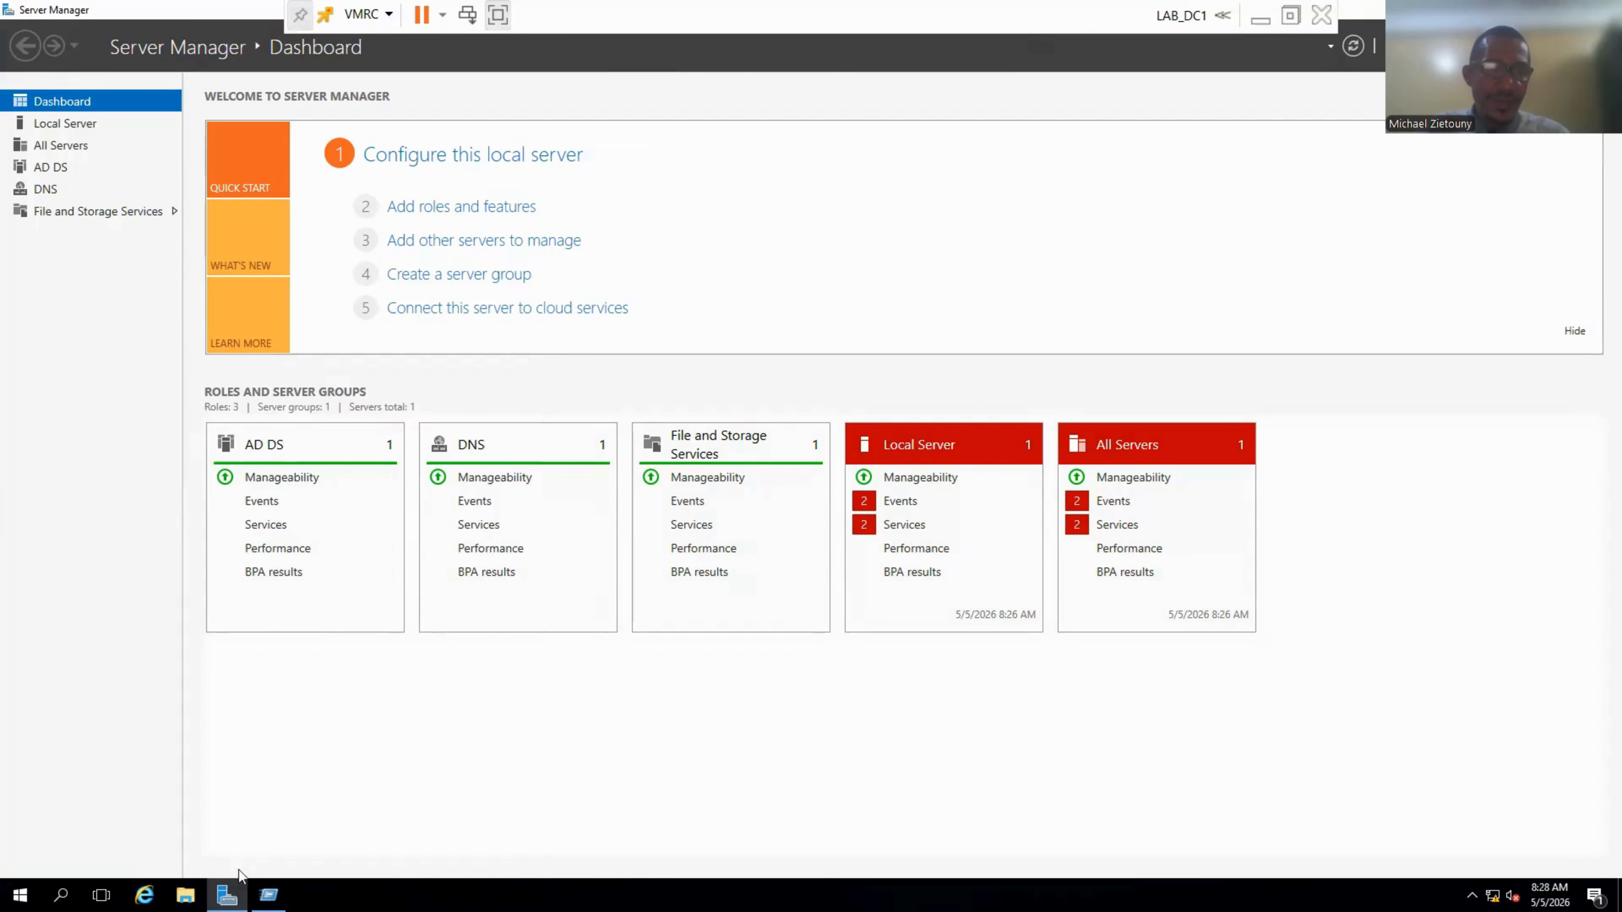
Launch Command Prompt via search and change to the root of drive C.
{"action": "left_click", "coordinate": [64, 899]}
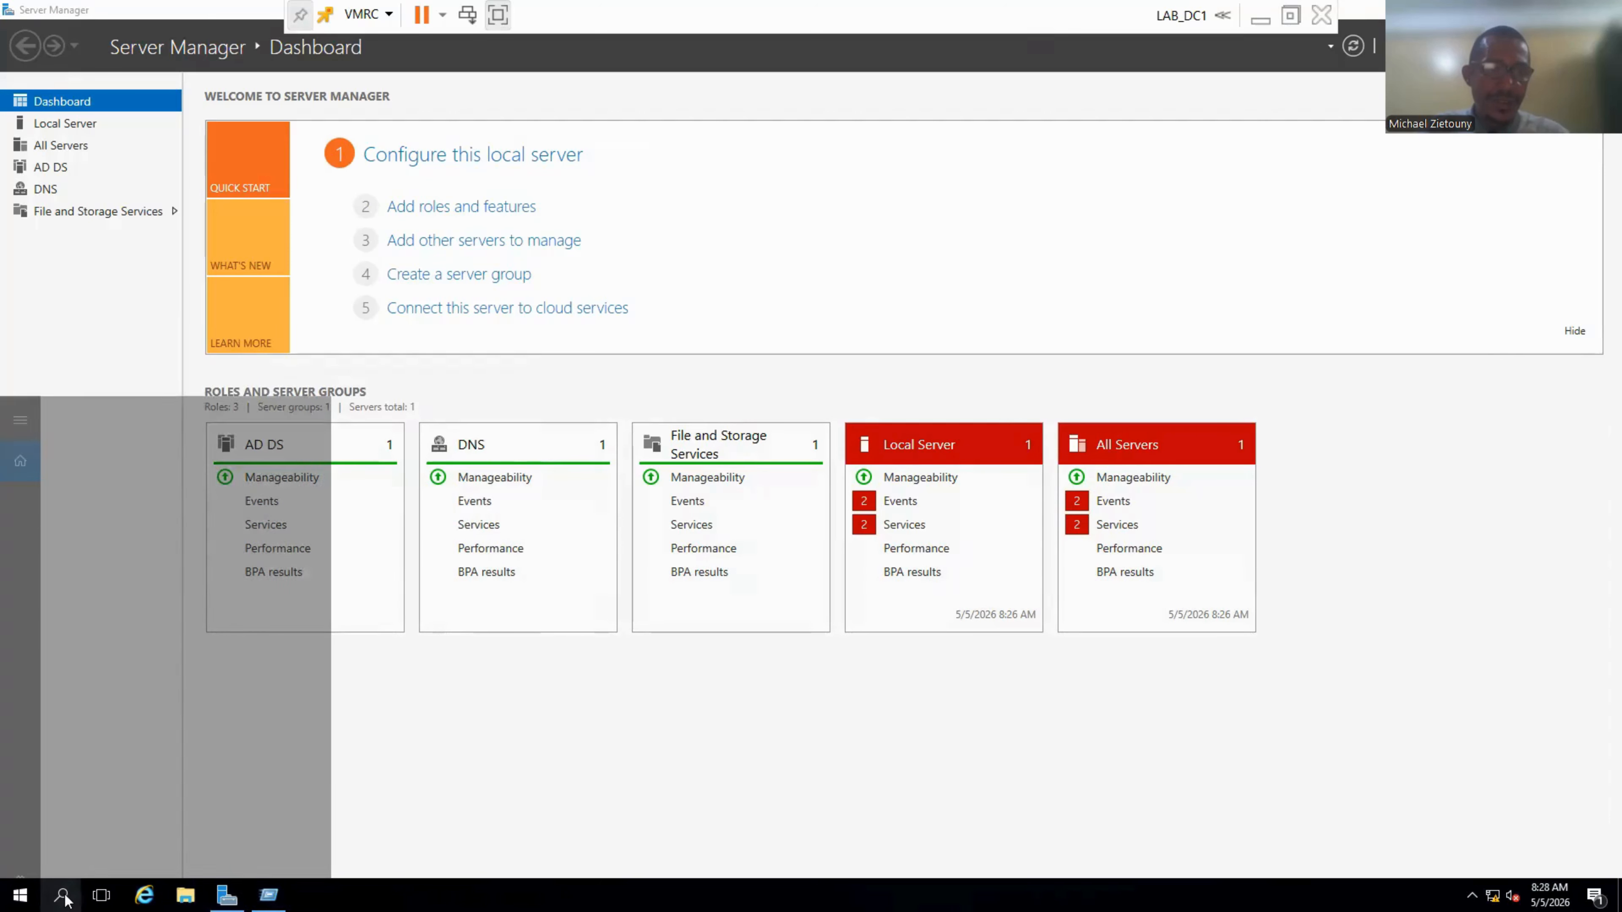
{"action": "type", "text": "c"}
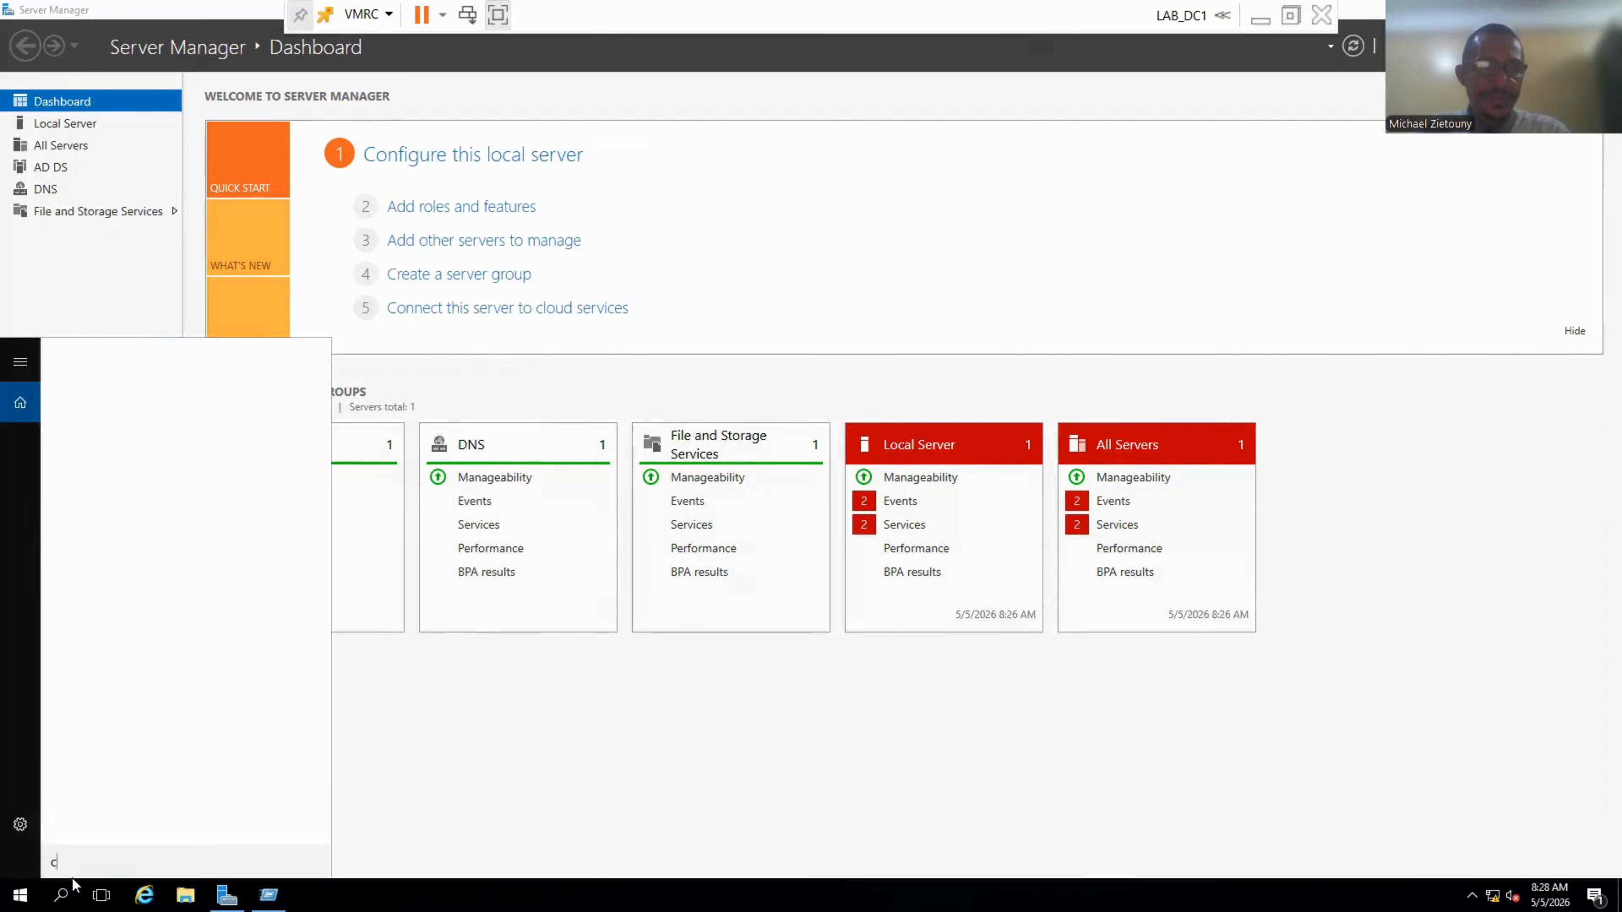
{"action": "type", "text": "md"}
{"action": "key", "text": "Return"}
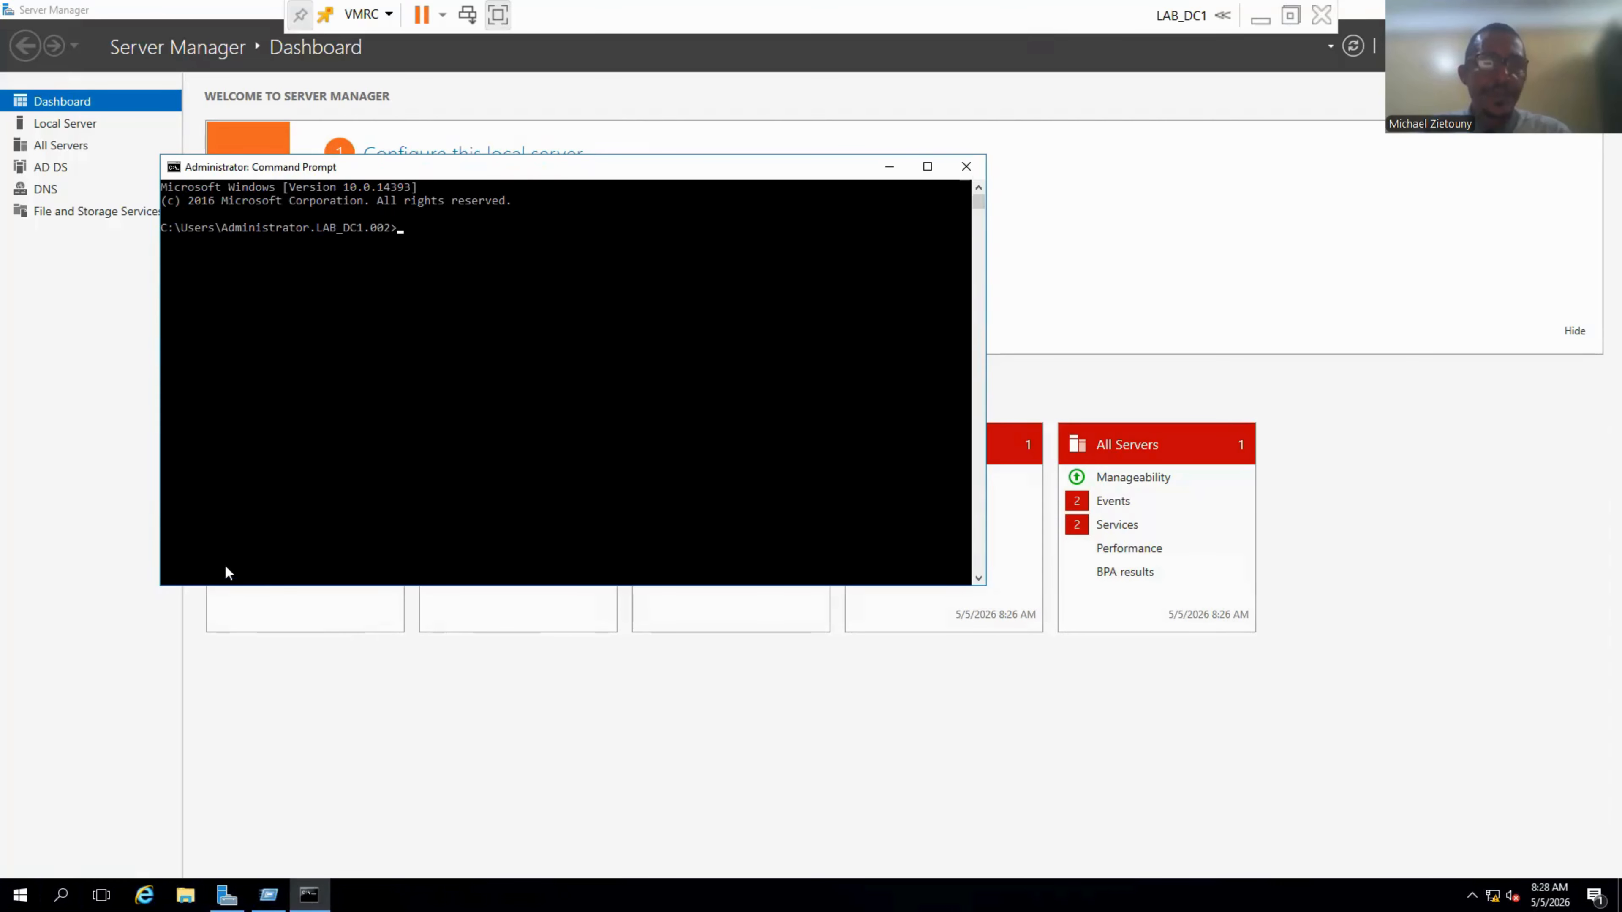
{"action": "type", "text": "c"}
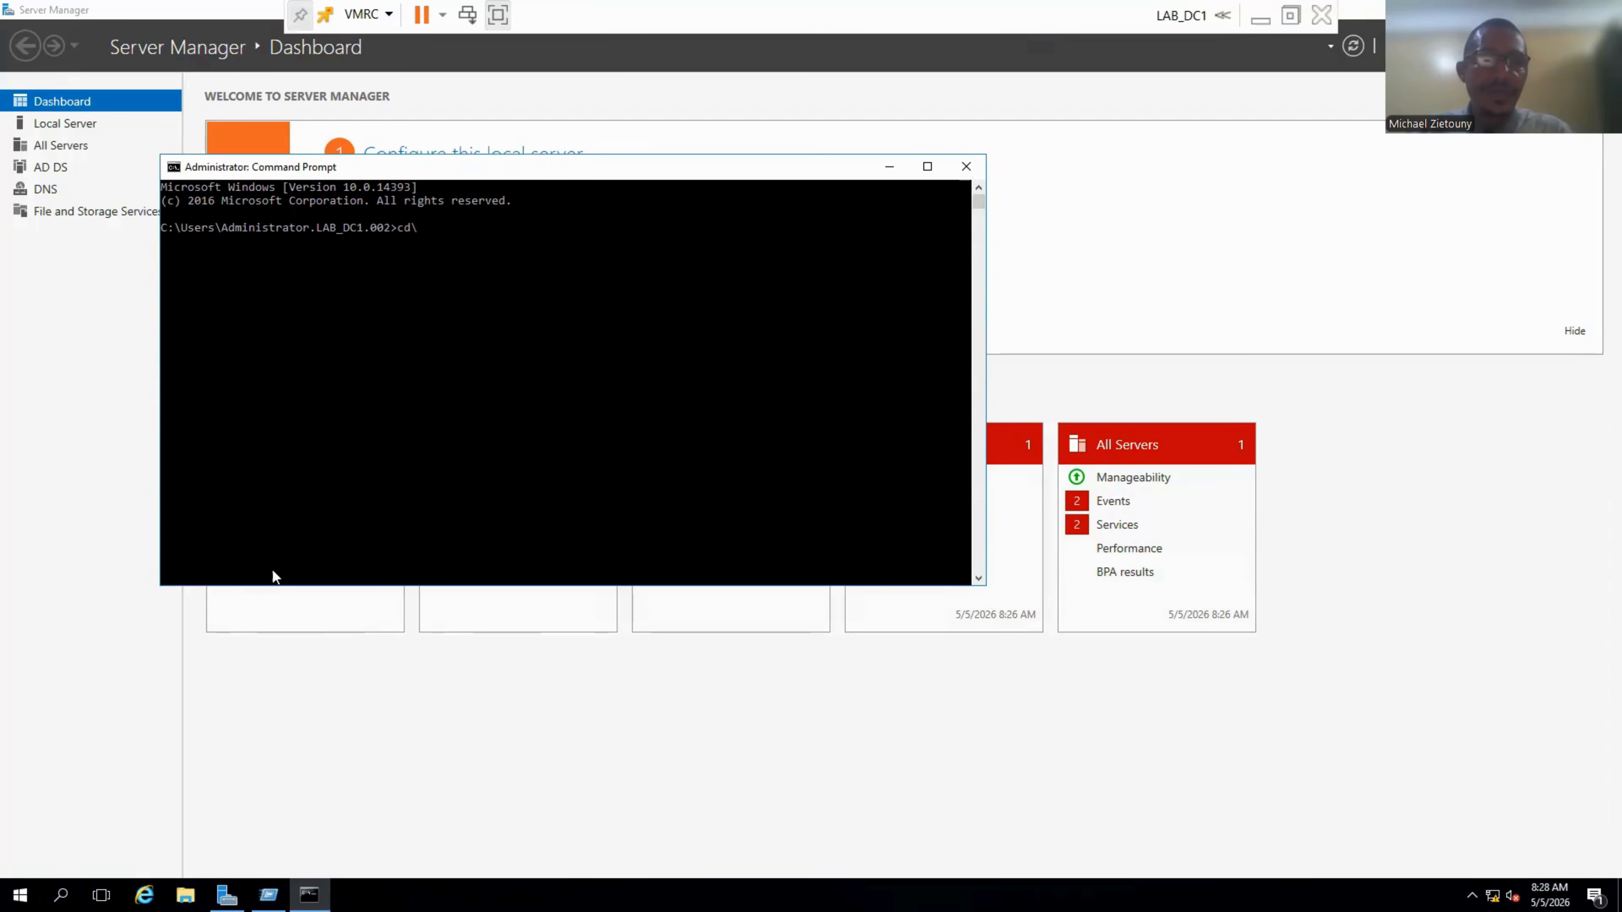
{"action": "type", "text": "d\\"}
{"action": "key", "text": "Return"}
Maximize Command Prompt and run ipconfig /all and hostname to show network settings and LAB_DC1.
{"action": "type", "text": "ipcon"}
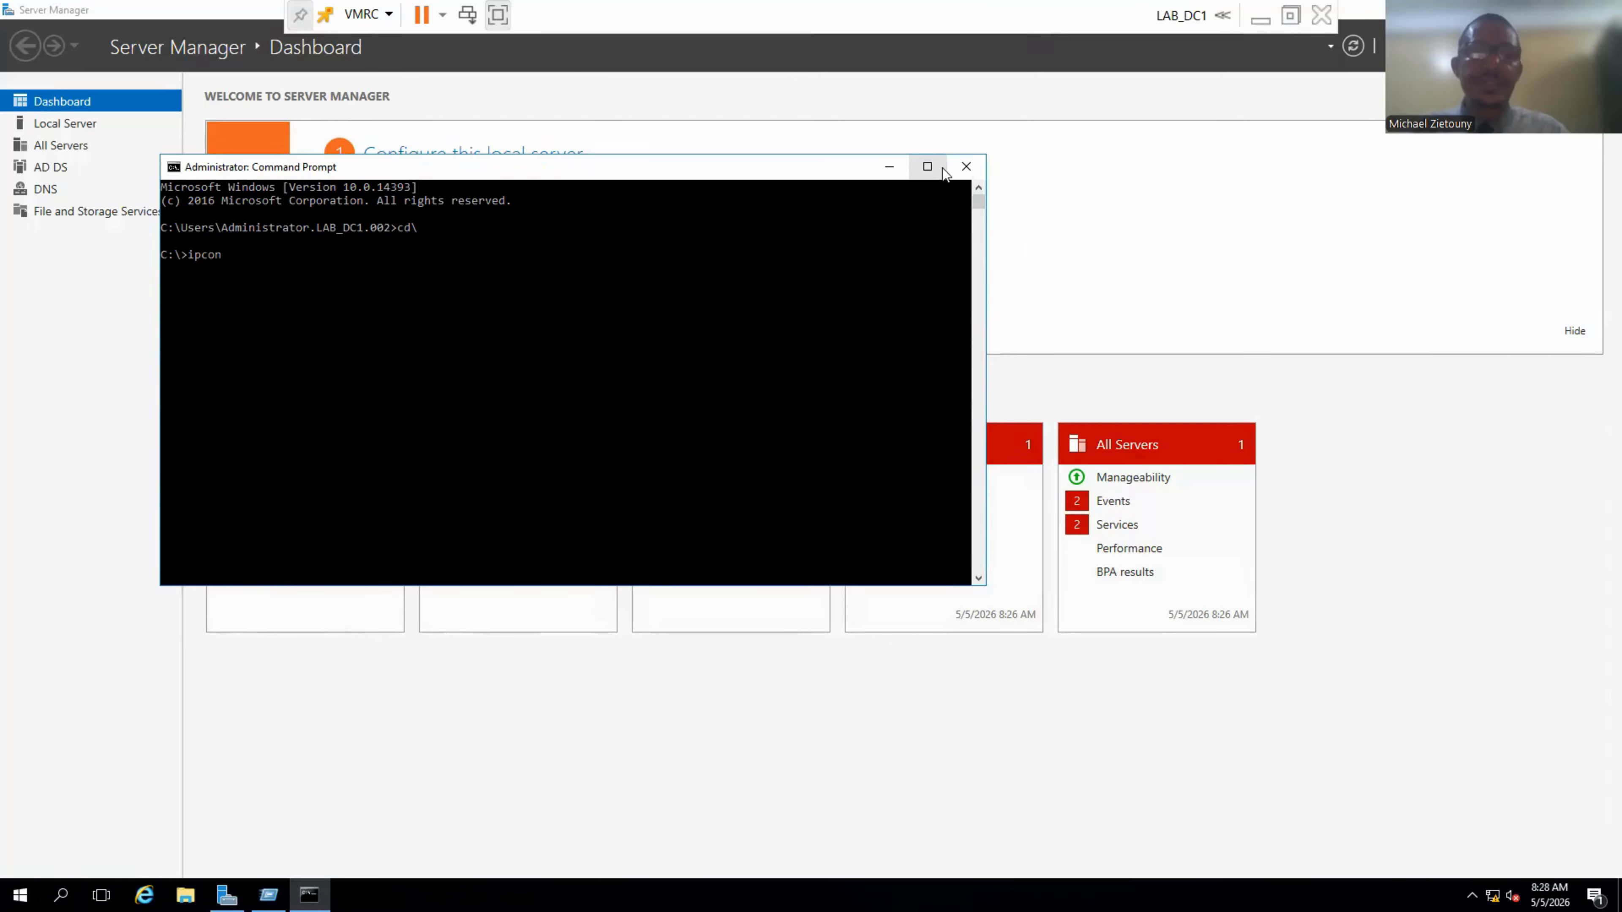
{"action": "left_click", "coordinate": [928, 167]}
{"action": "key", "text": "BackSpace"}
{"action": "key", "text": "BackSpace"}
{"action": "key", "text": "BackSpace"}
{"action": "key", "text": "BackSpace"}
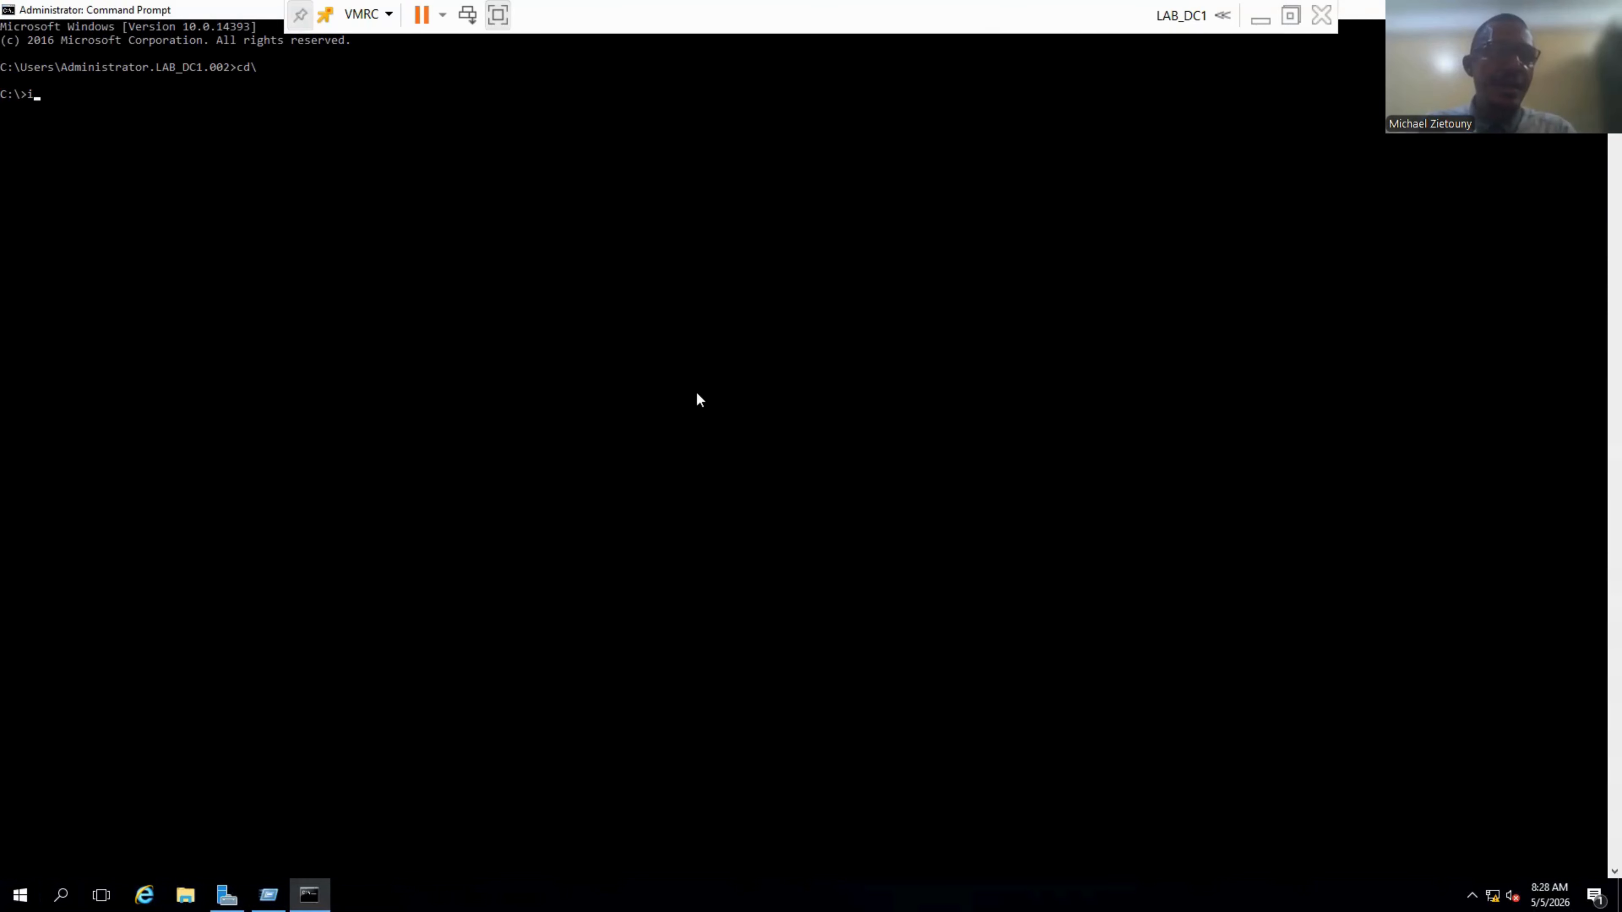
{"action": "type", "text": "ip"}
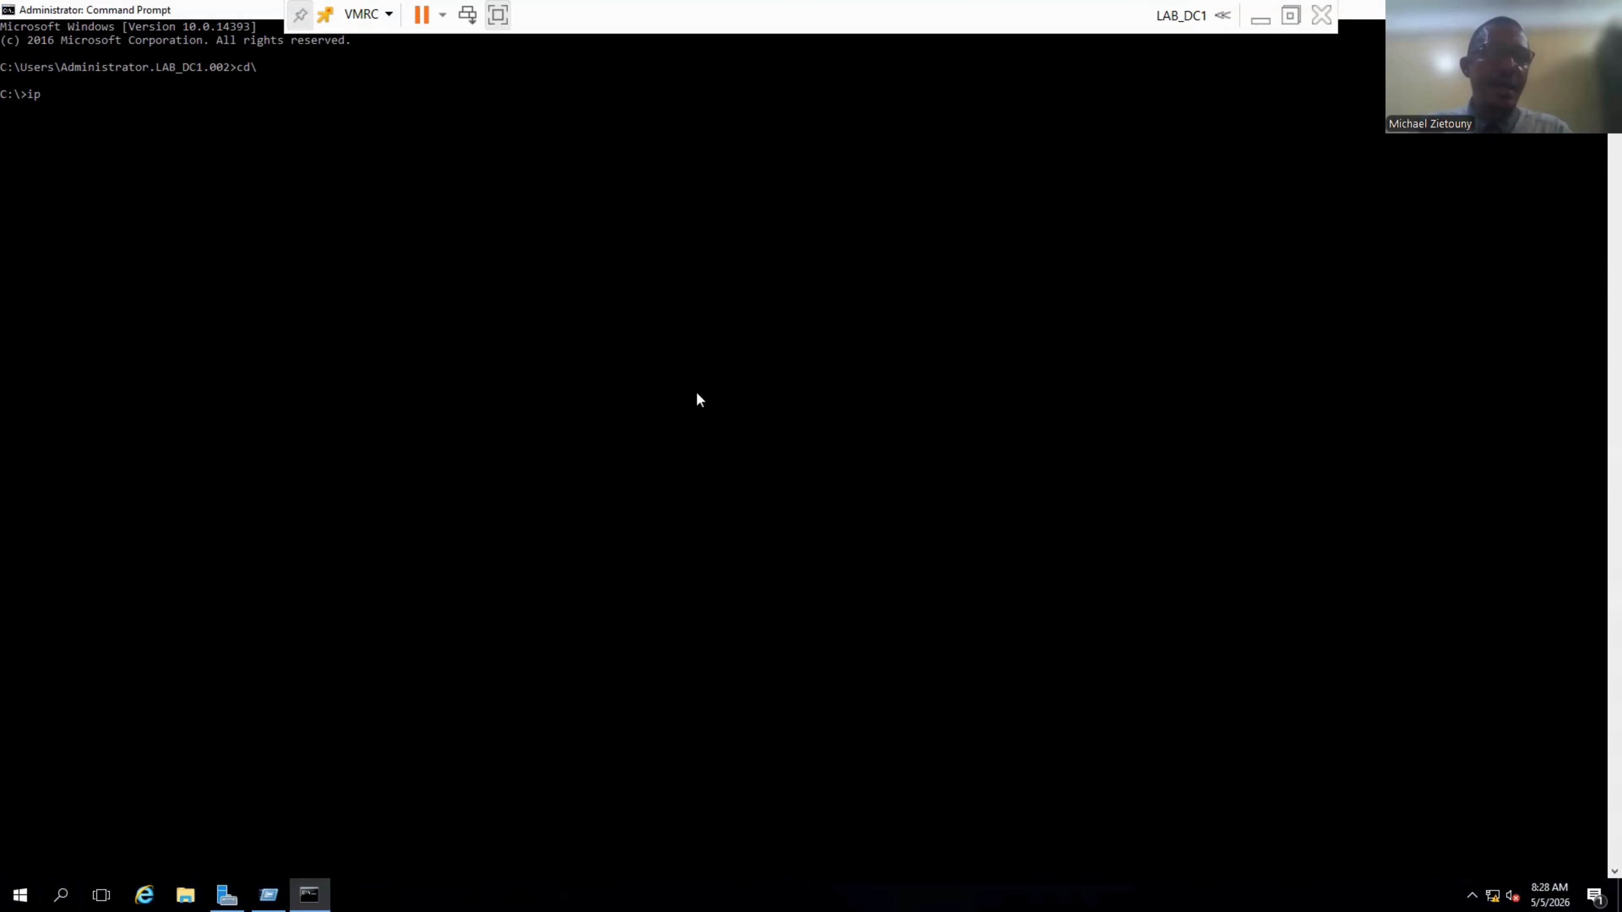
{"action": "type", "text": "config"}
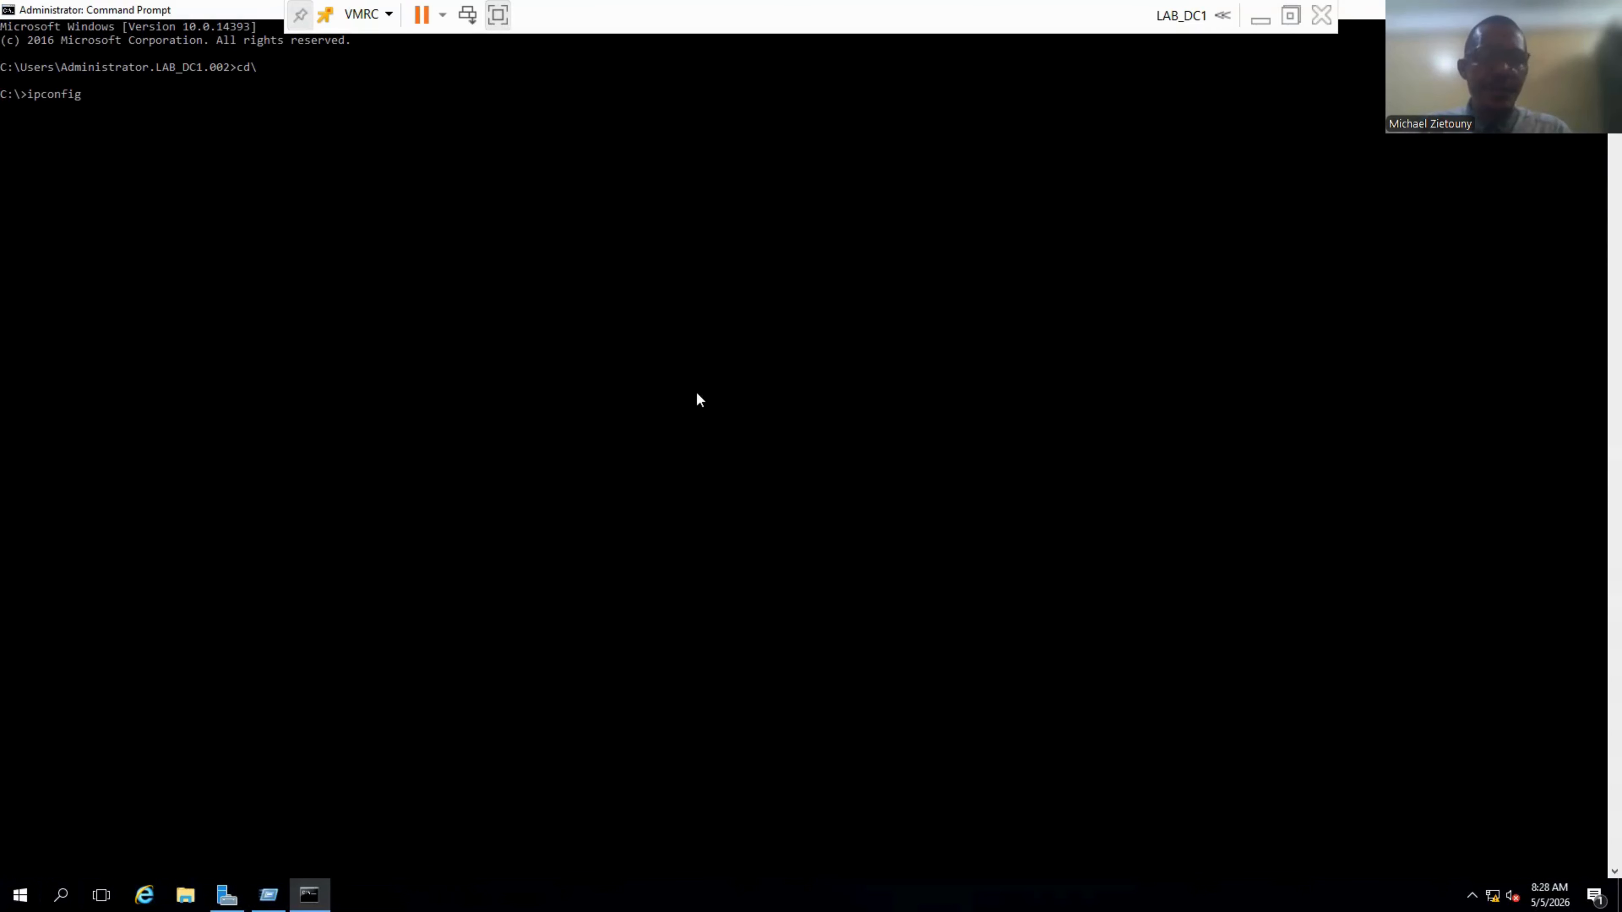
{"action": "type", "text": " /all"}
{"action": "key", "text": "Return"}
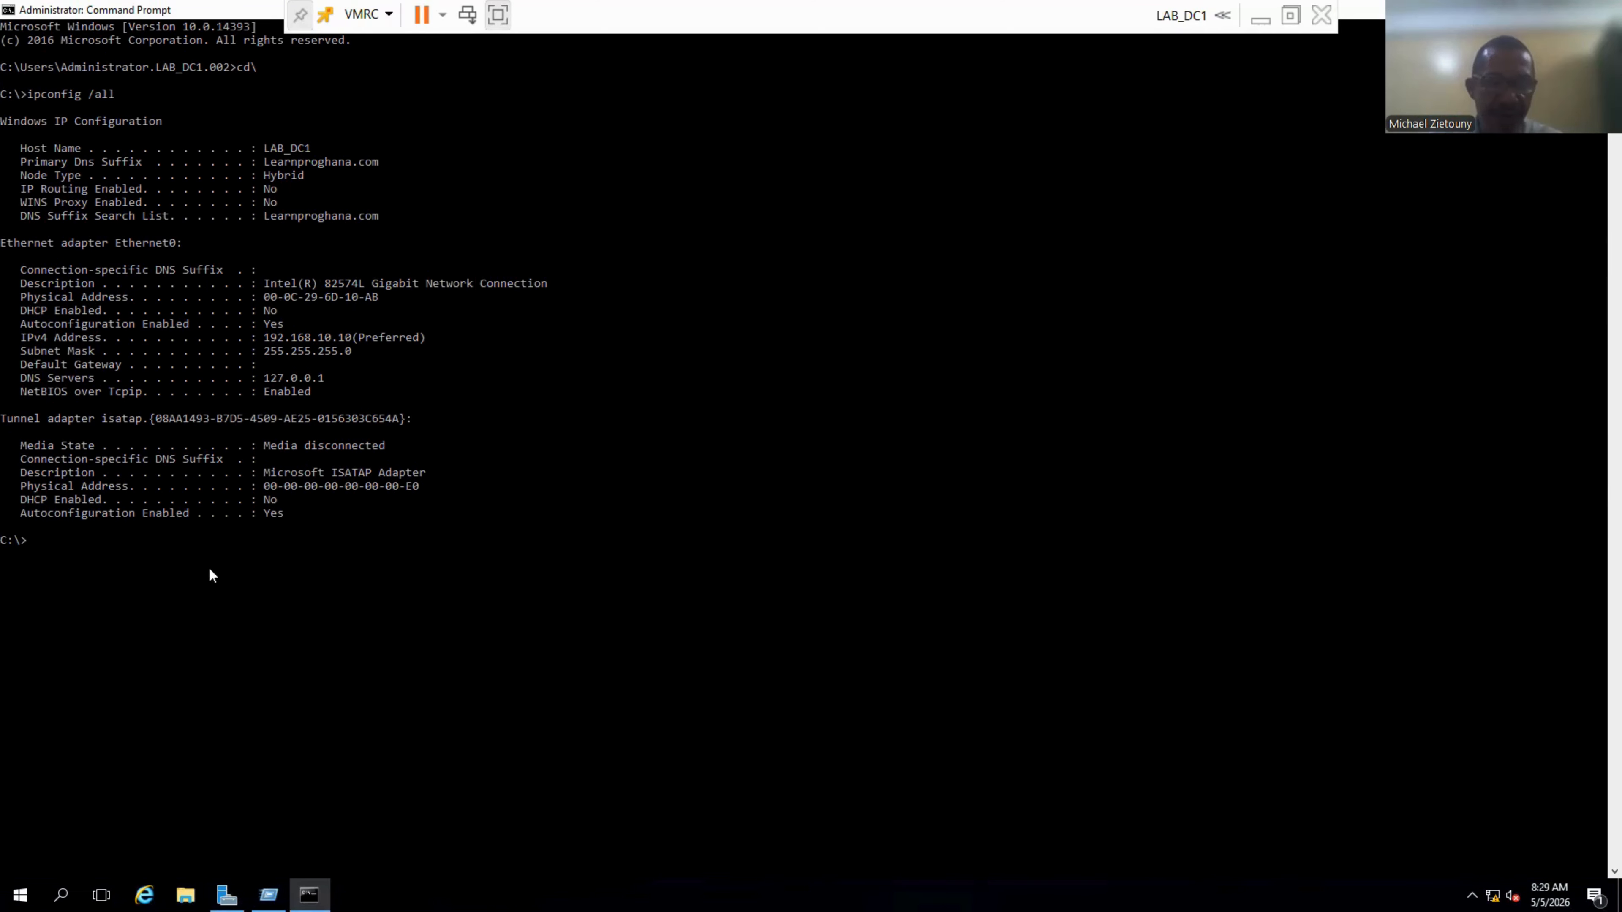
{"action": "type", "text": "h"}
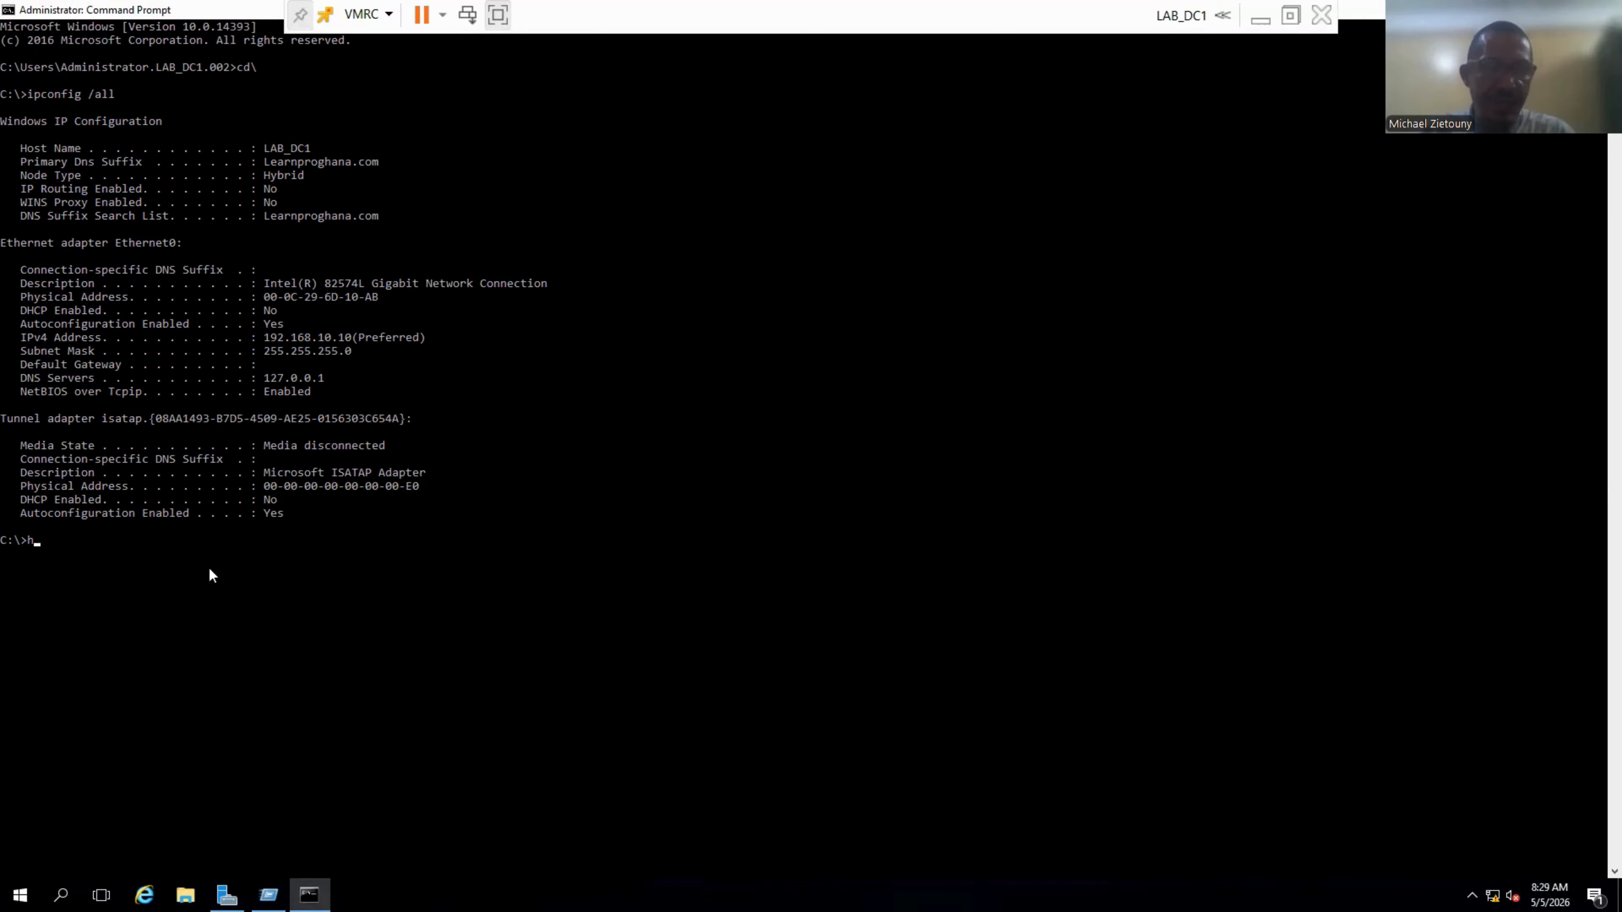
{"action": "type", "text": "ostname"}
{"action": "key", "text": "Return"}
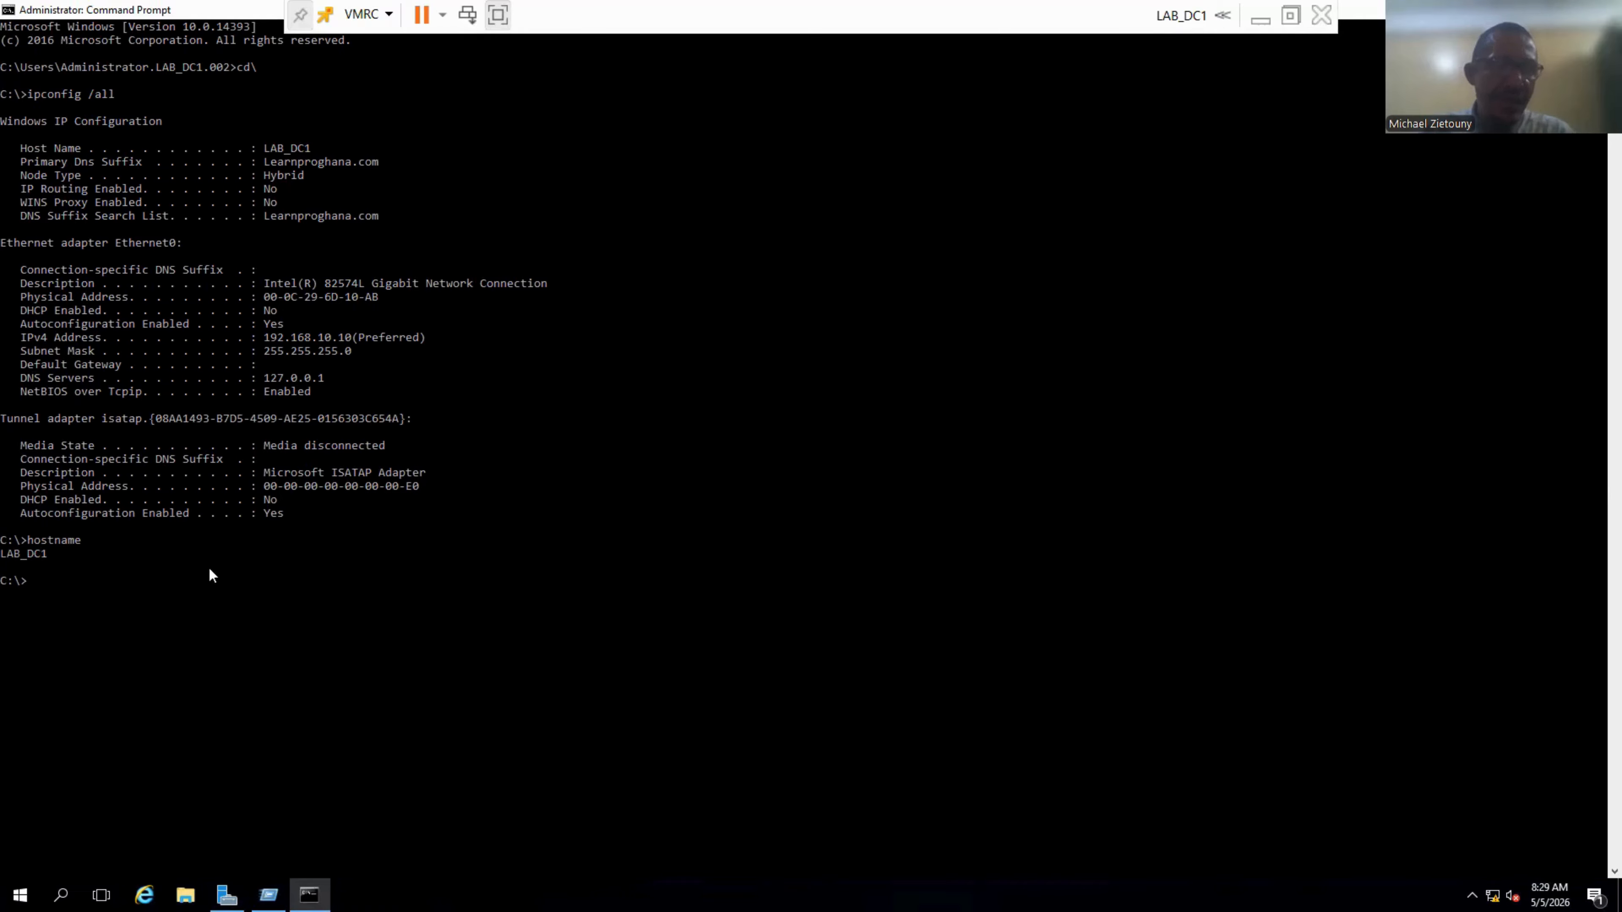
Run nslookup lab_dc1, resolving lab_dc1.Learnproghana.com to 192.168.10.10.
{"action": "type", "text": "nslook,up"}
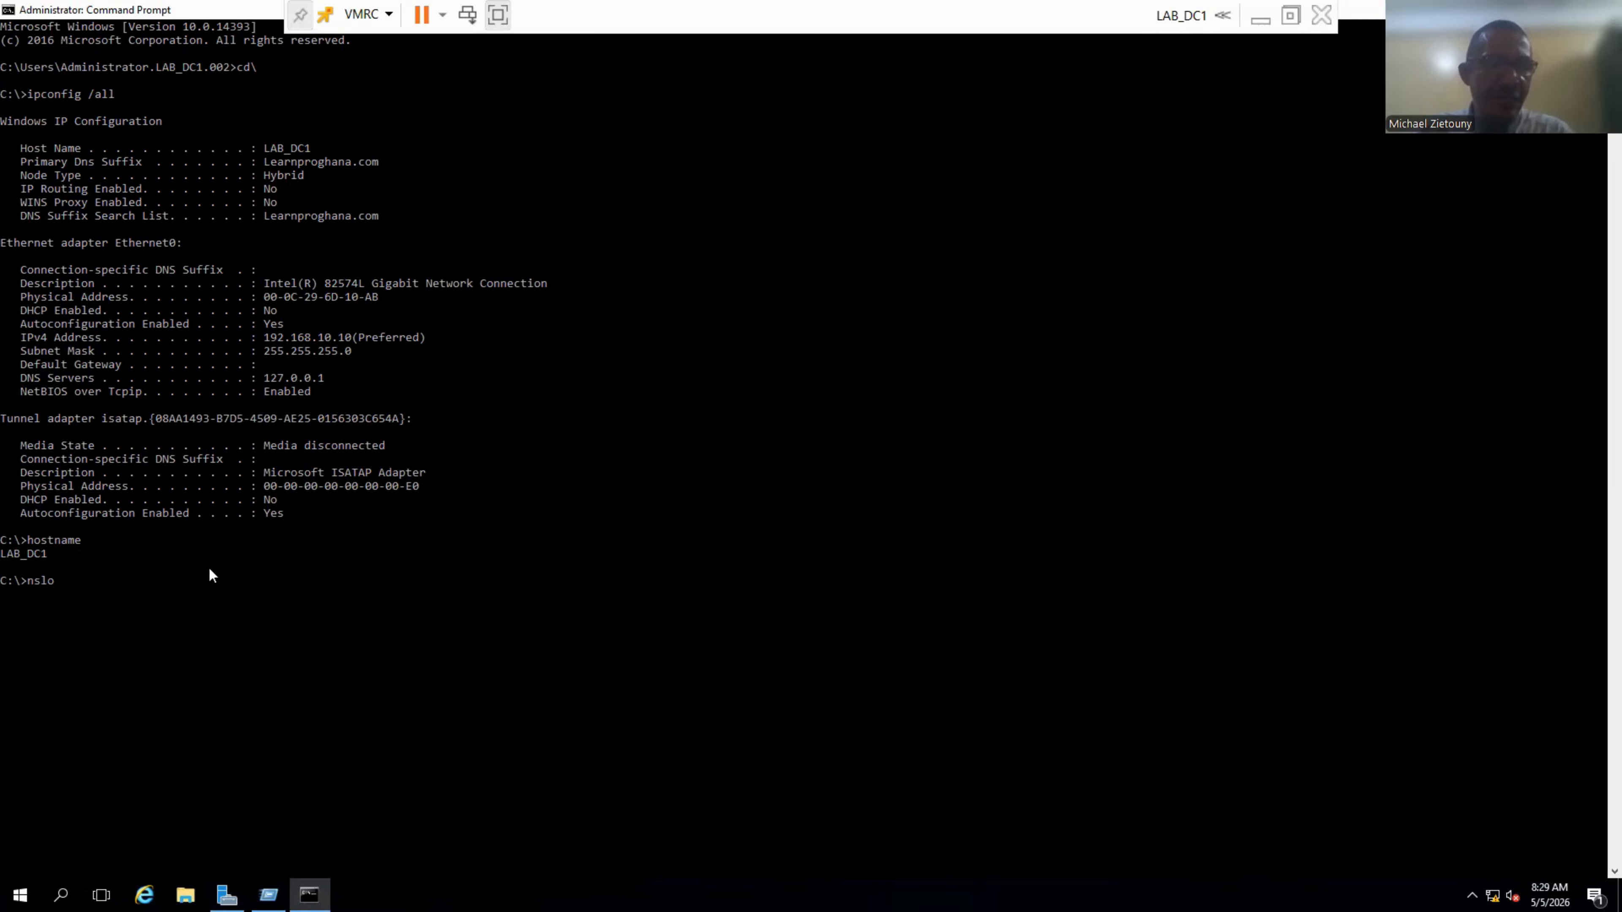
{"action": "key", "text": "BackSpace"}
{"action": "key", "text": "BackSpace"}
{"action": "key", "text": "BackSpace"}
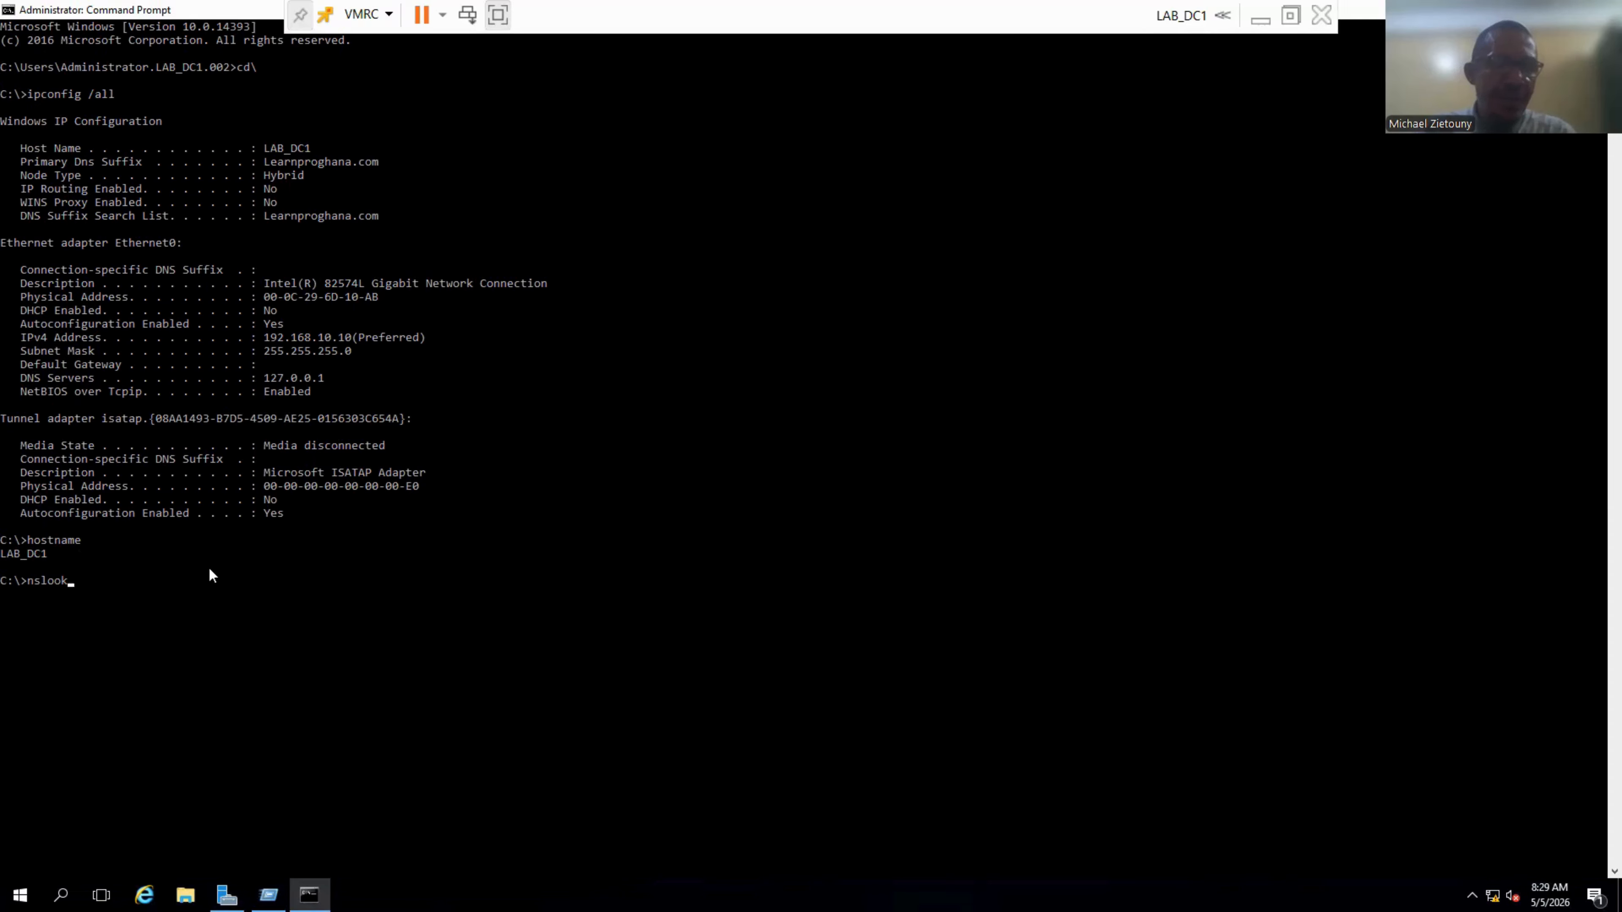
{"action": "type", "text": "up la"}
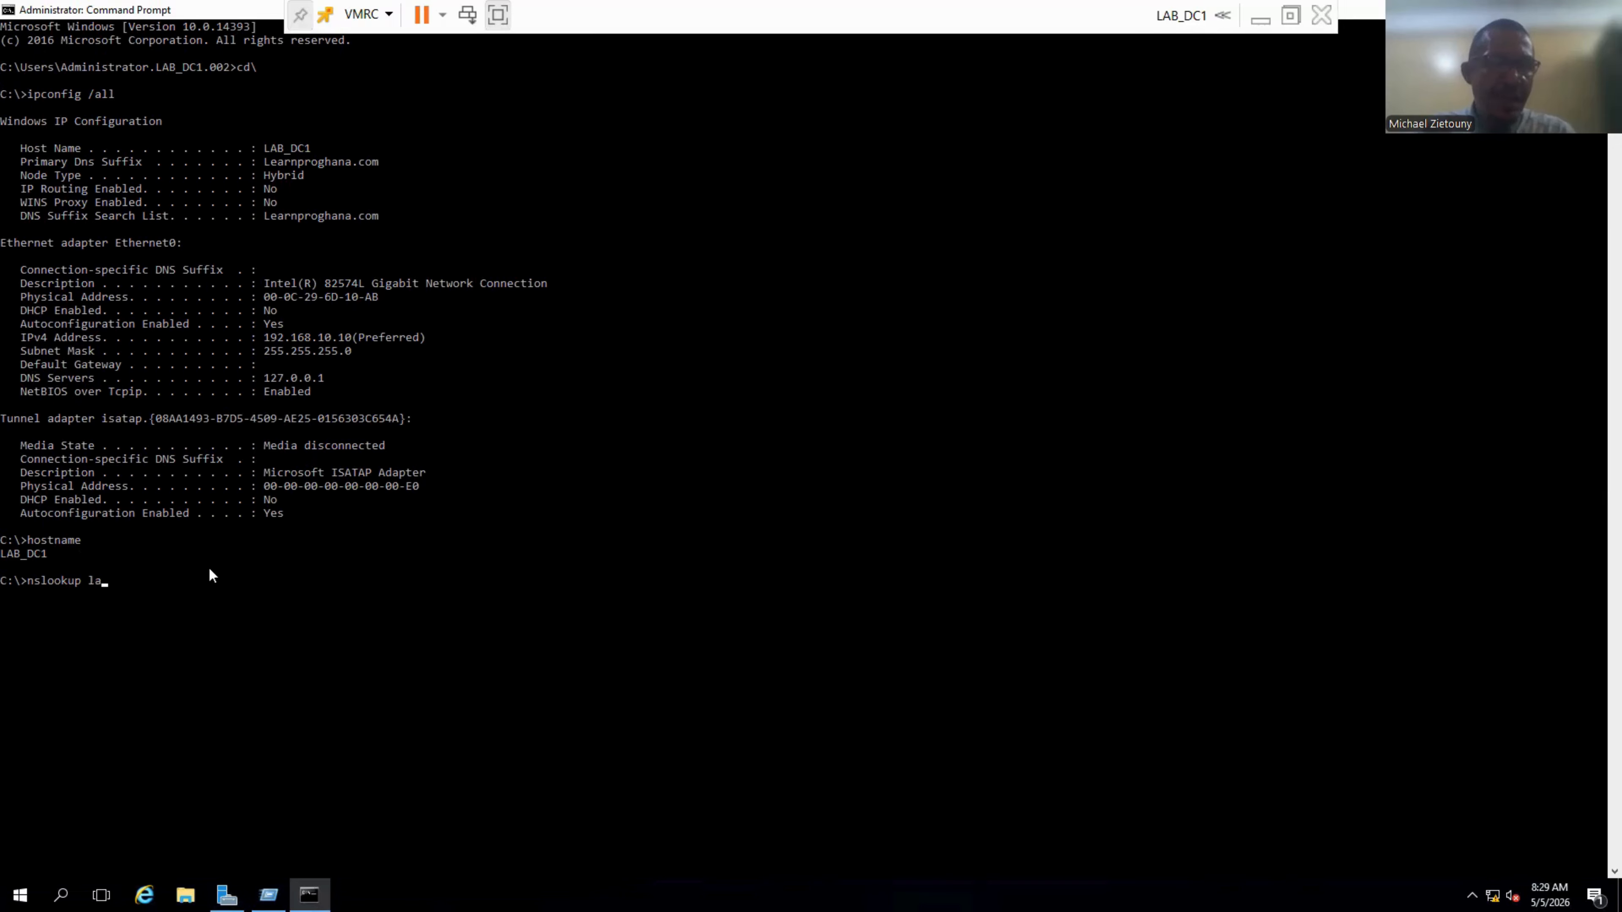
{"action": "type", "text": "b"}
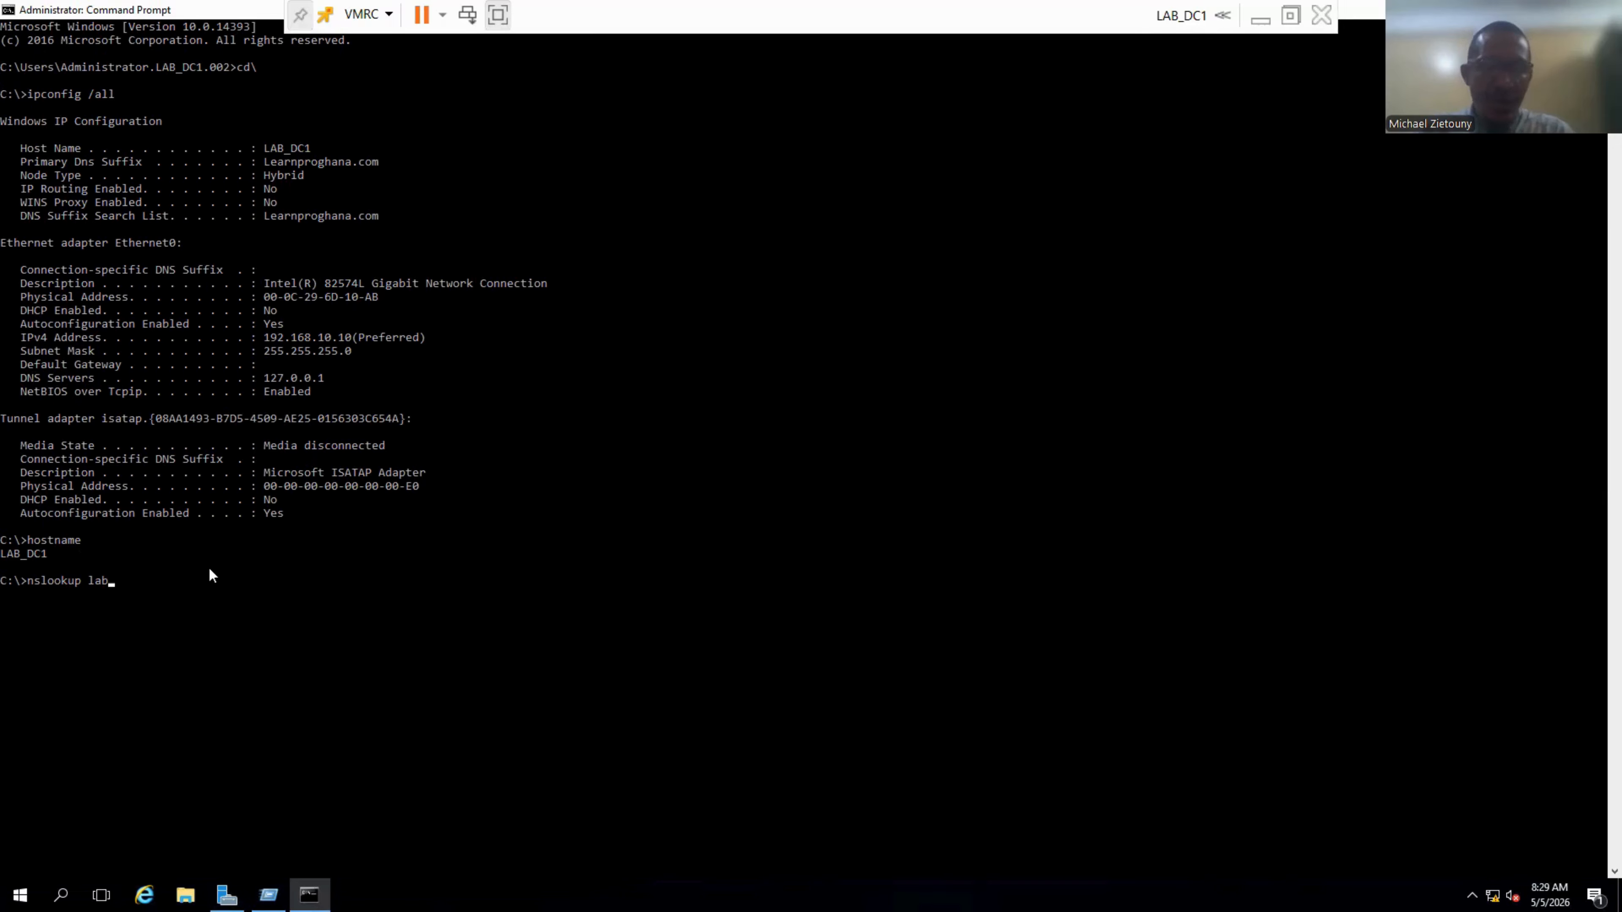
{"action": "type", "text": "_dc1"}
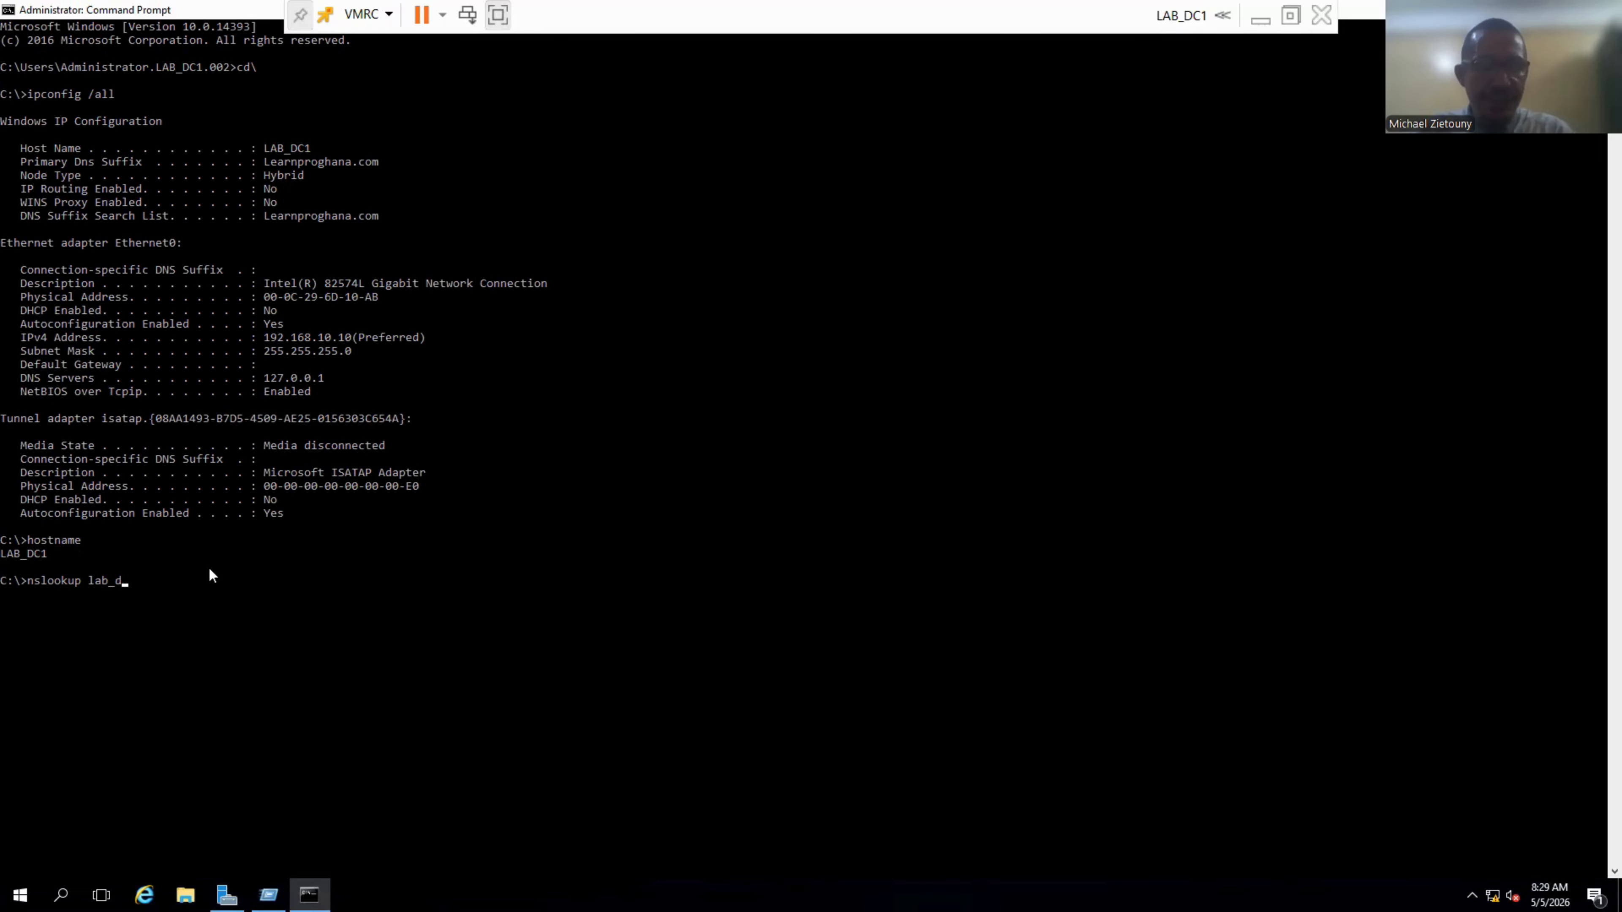
{"action": "key", "text": "Return"}
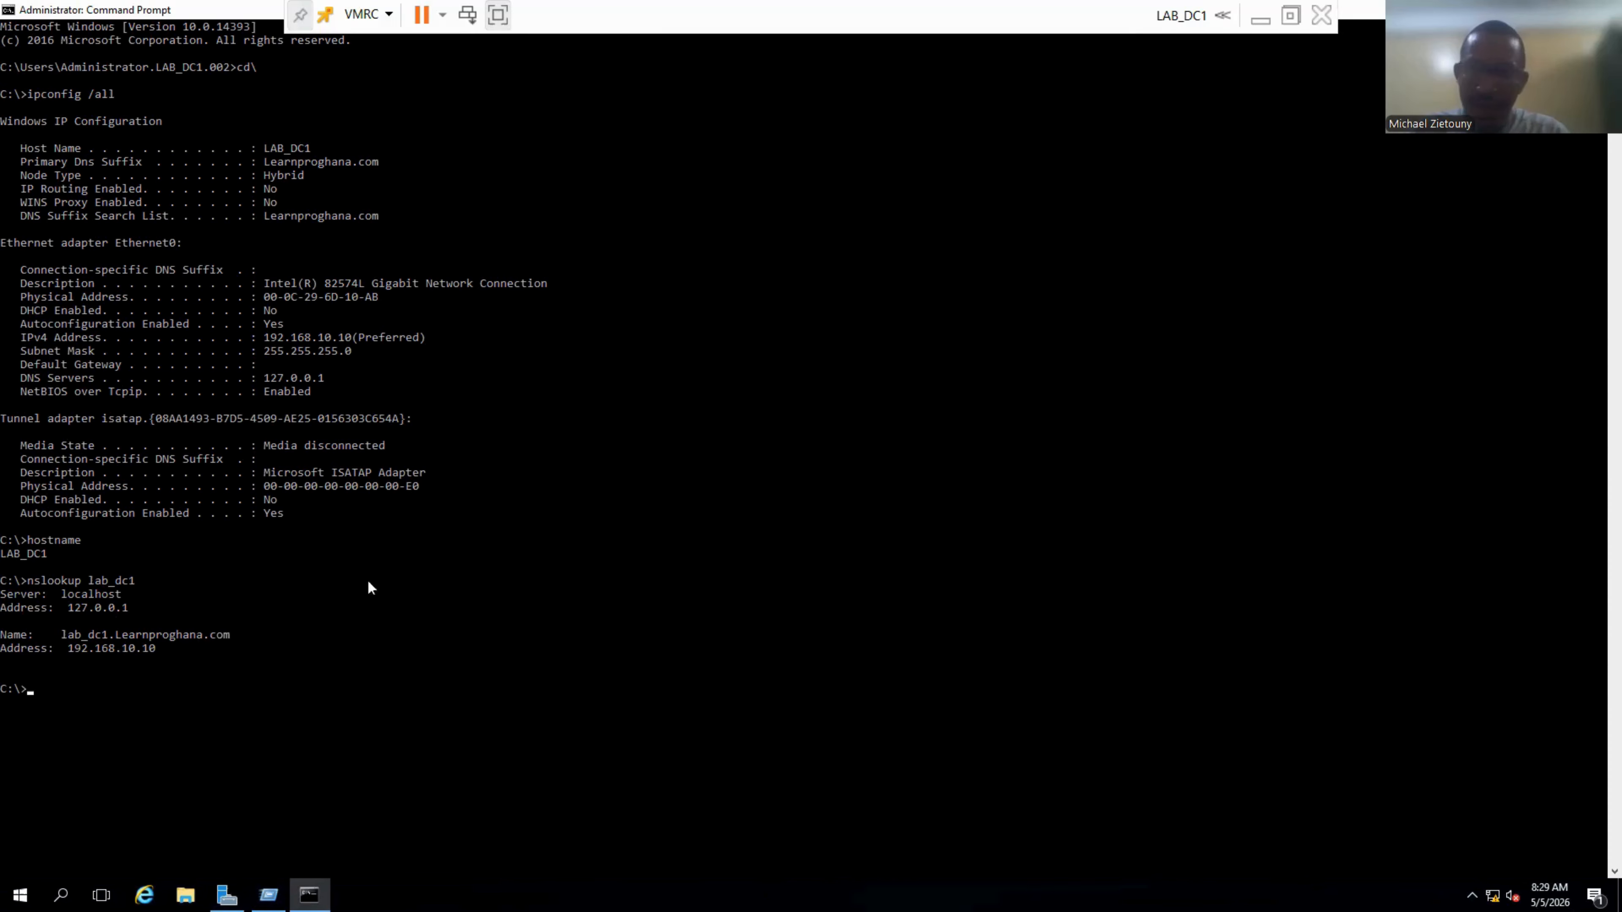
Open the IPv4 settings of the Ethernet0 adapter from Network and Sharing Center.
{"action": "right_click", "coordinate": [1493, 896]}
{"action": "left_click", "coordinate": [1497, 890]}
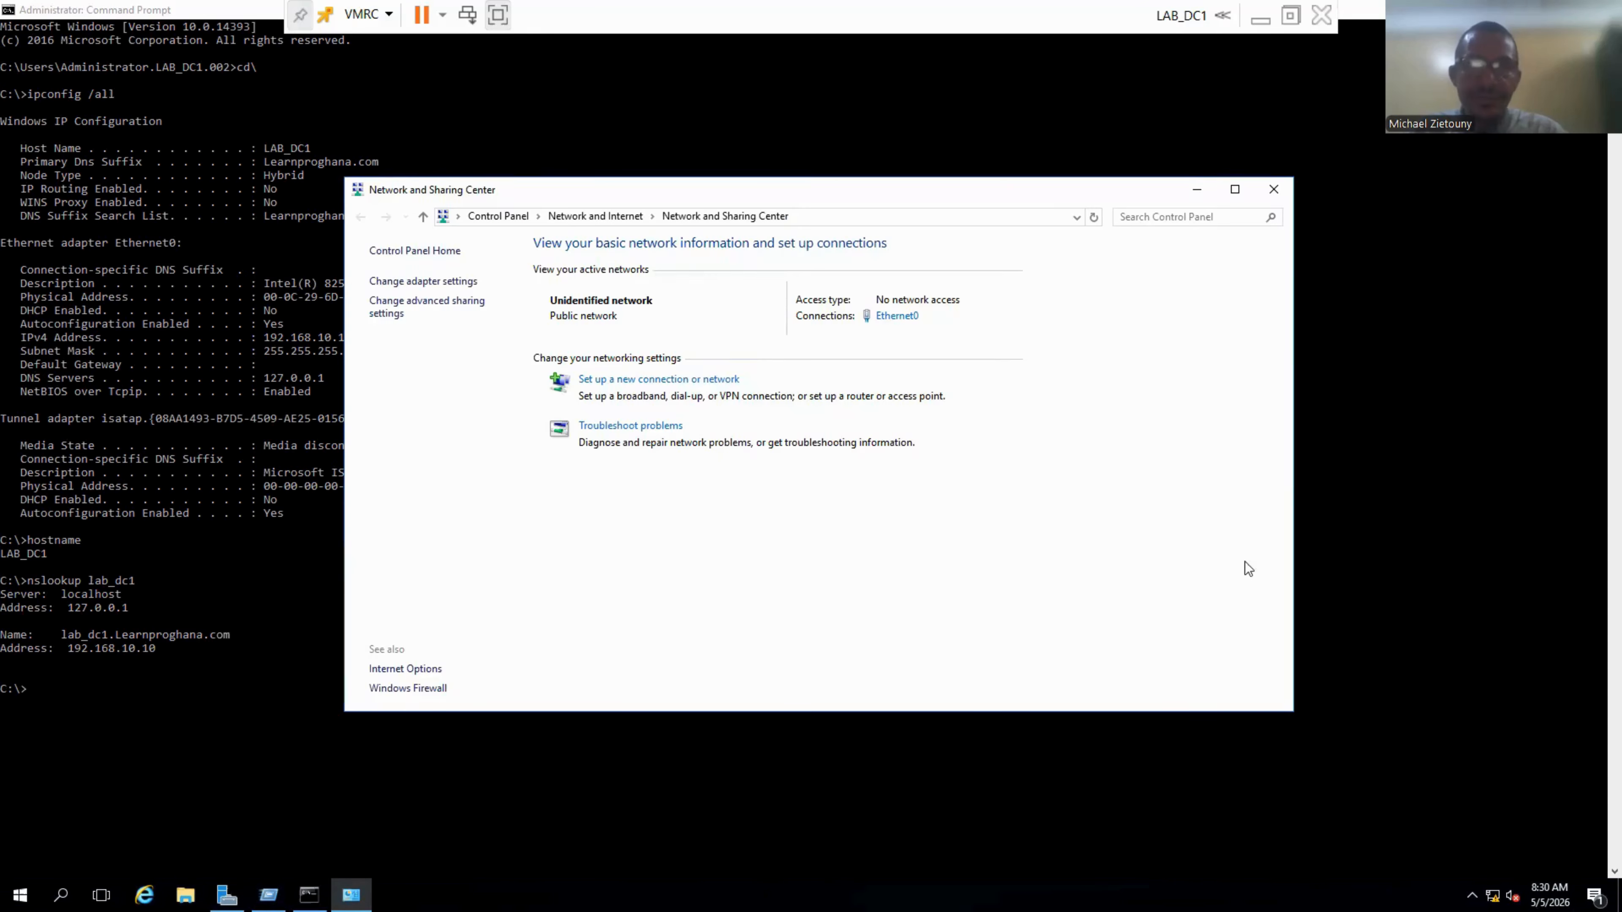
{"action": "left_click", "coordinate": [912, 318]}
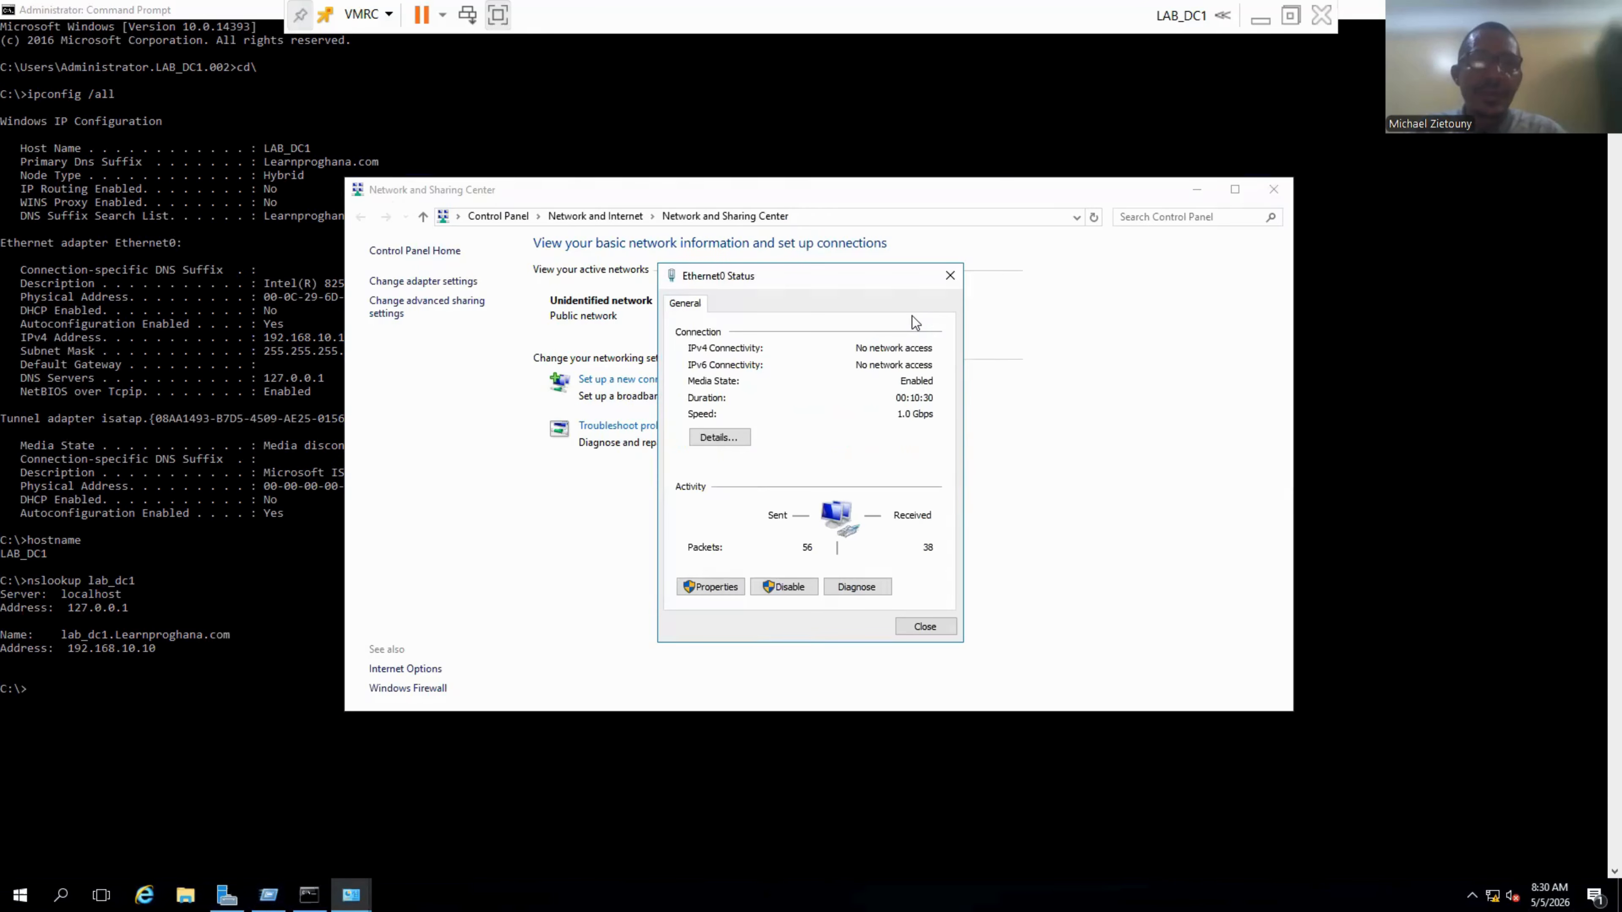
{"action": "left_click", "coordinate": [713, 587]}
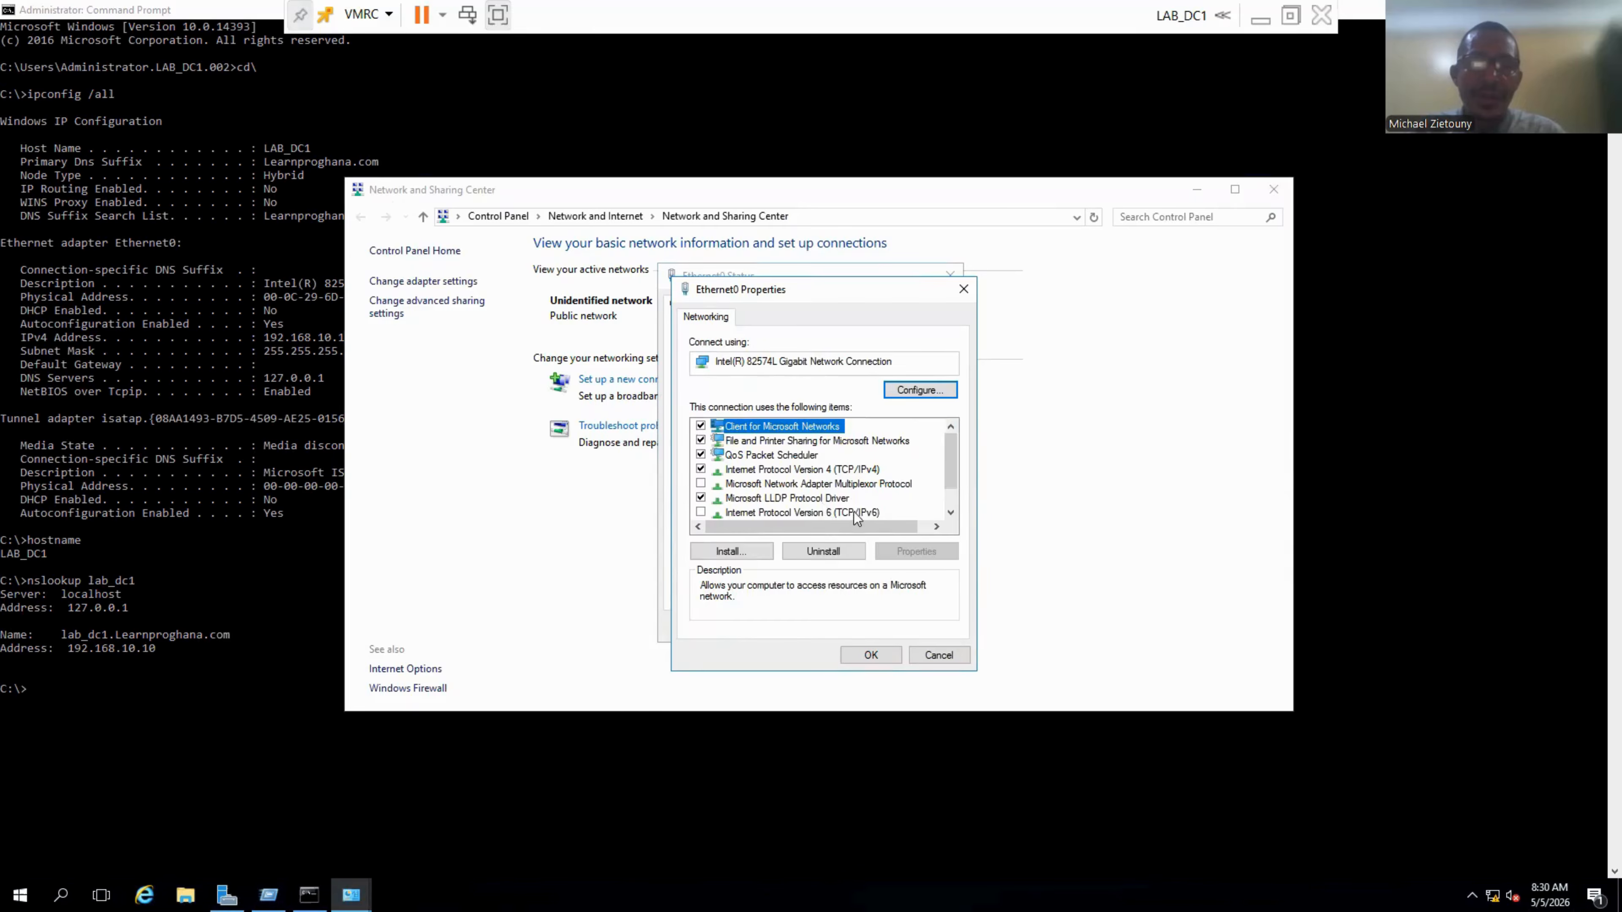
{"action": "double_click", "coordinate": [868, 471]}
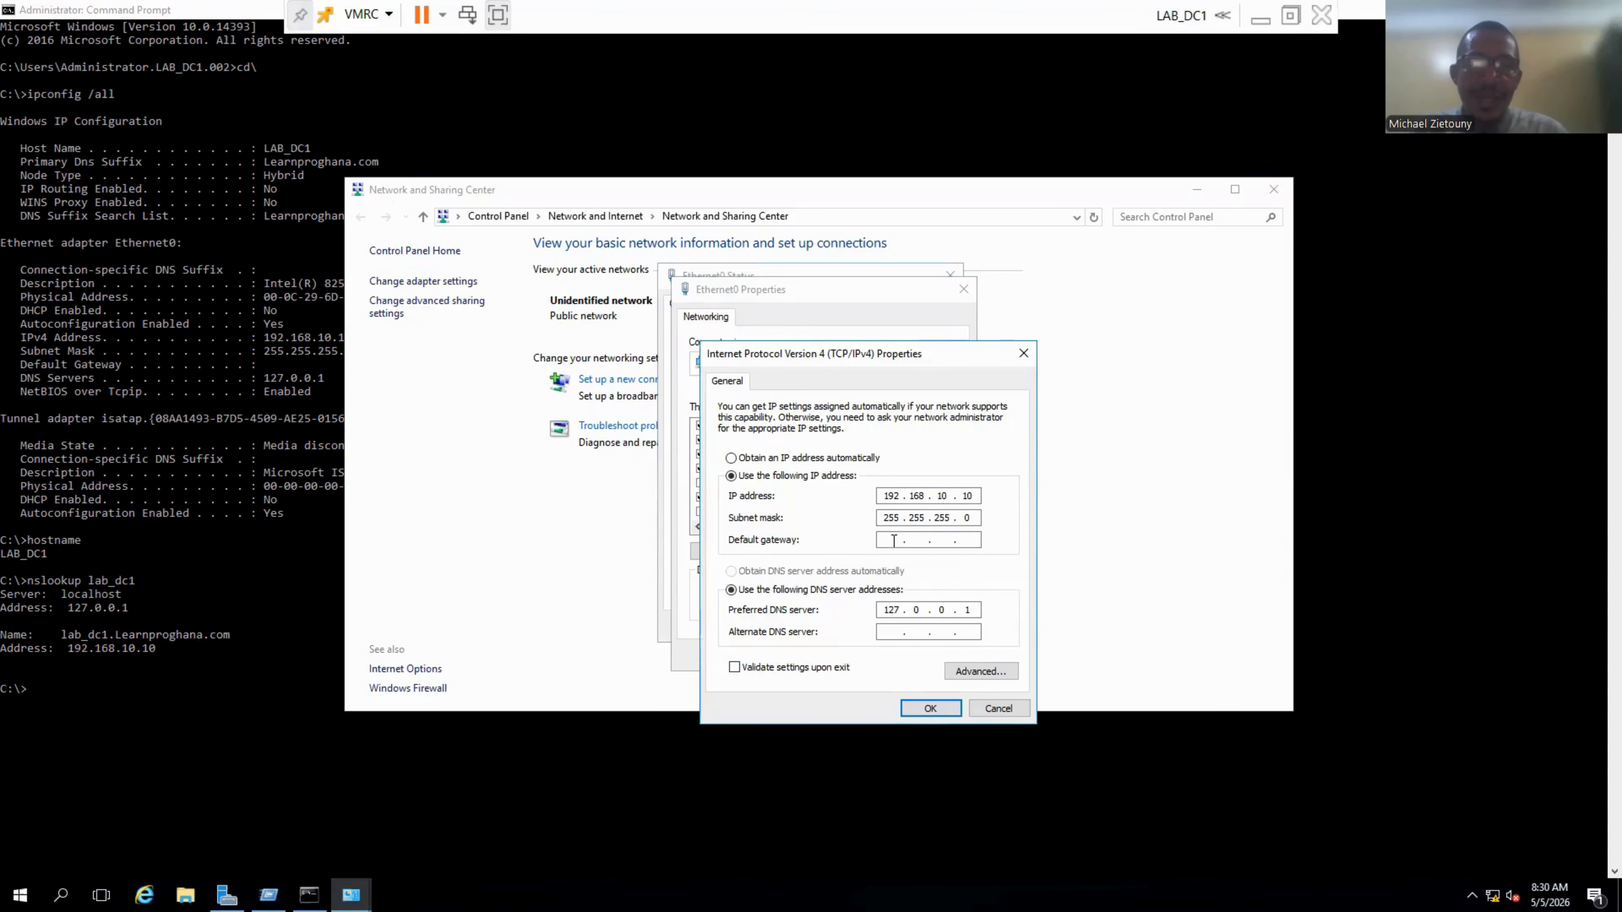
Set default gateway 192.168.10.1 and preferred DNS 192.168.10.10, then apply and close.
{"action": "type", "text": "192 . 168 . "}
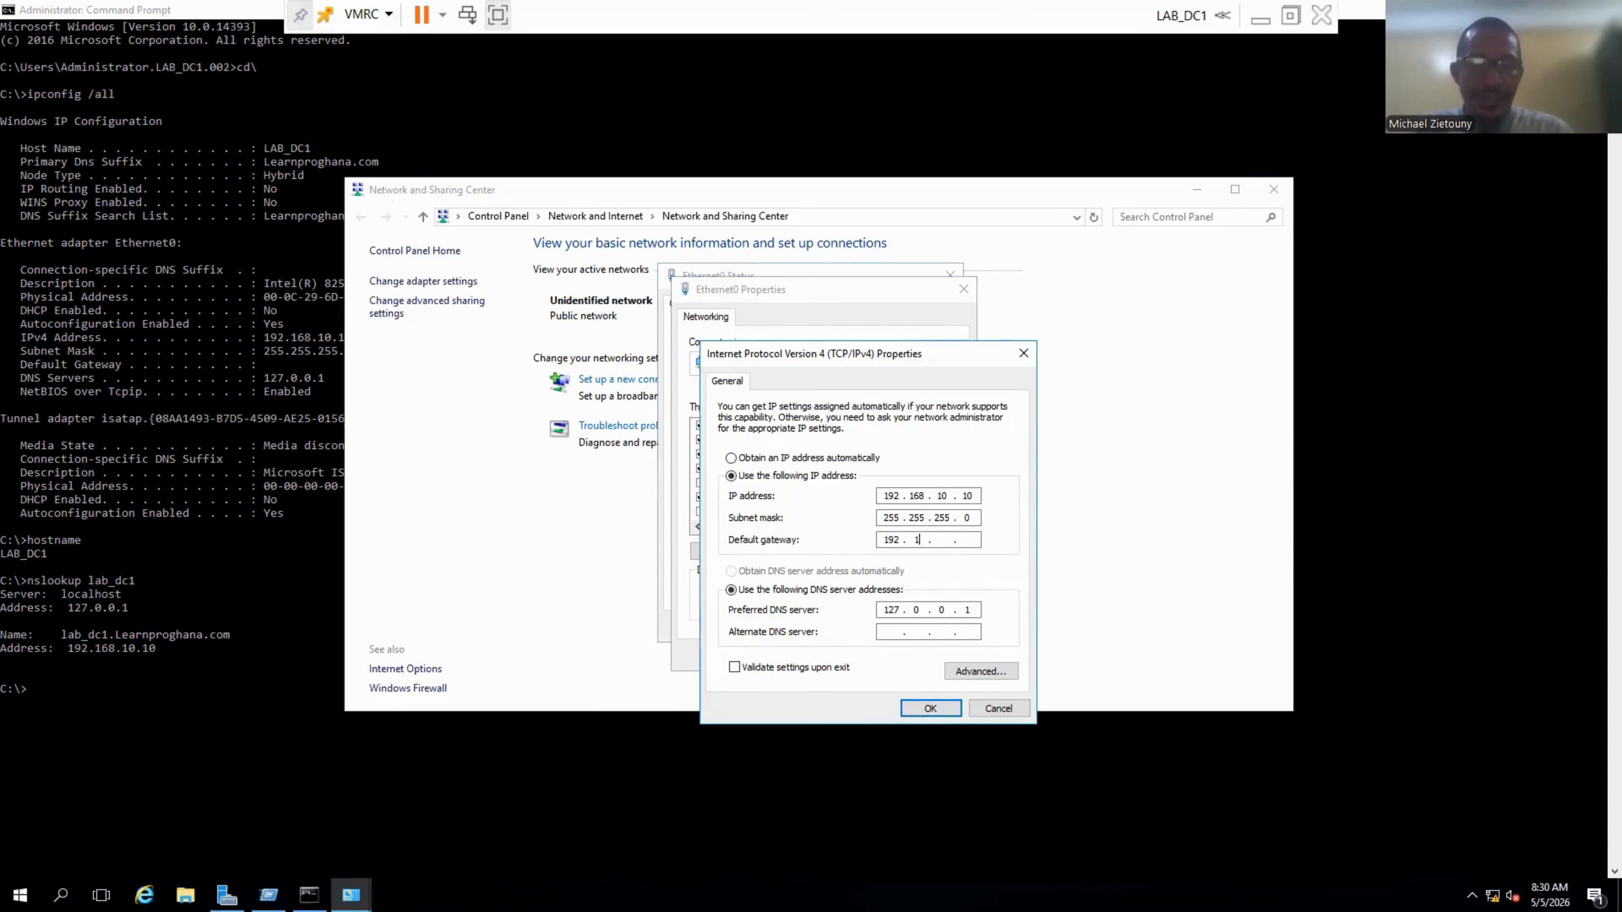
{"action": "type", "text": "10 . 1"}
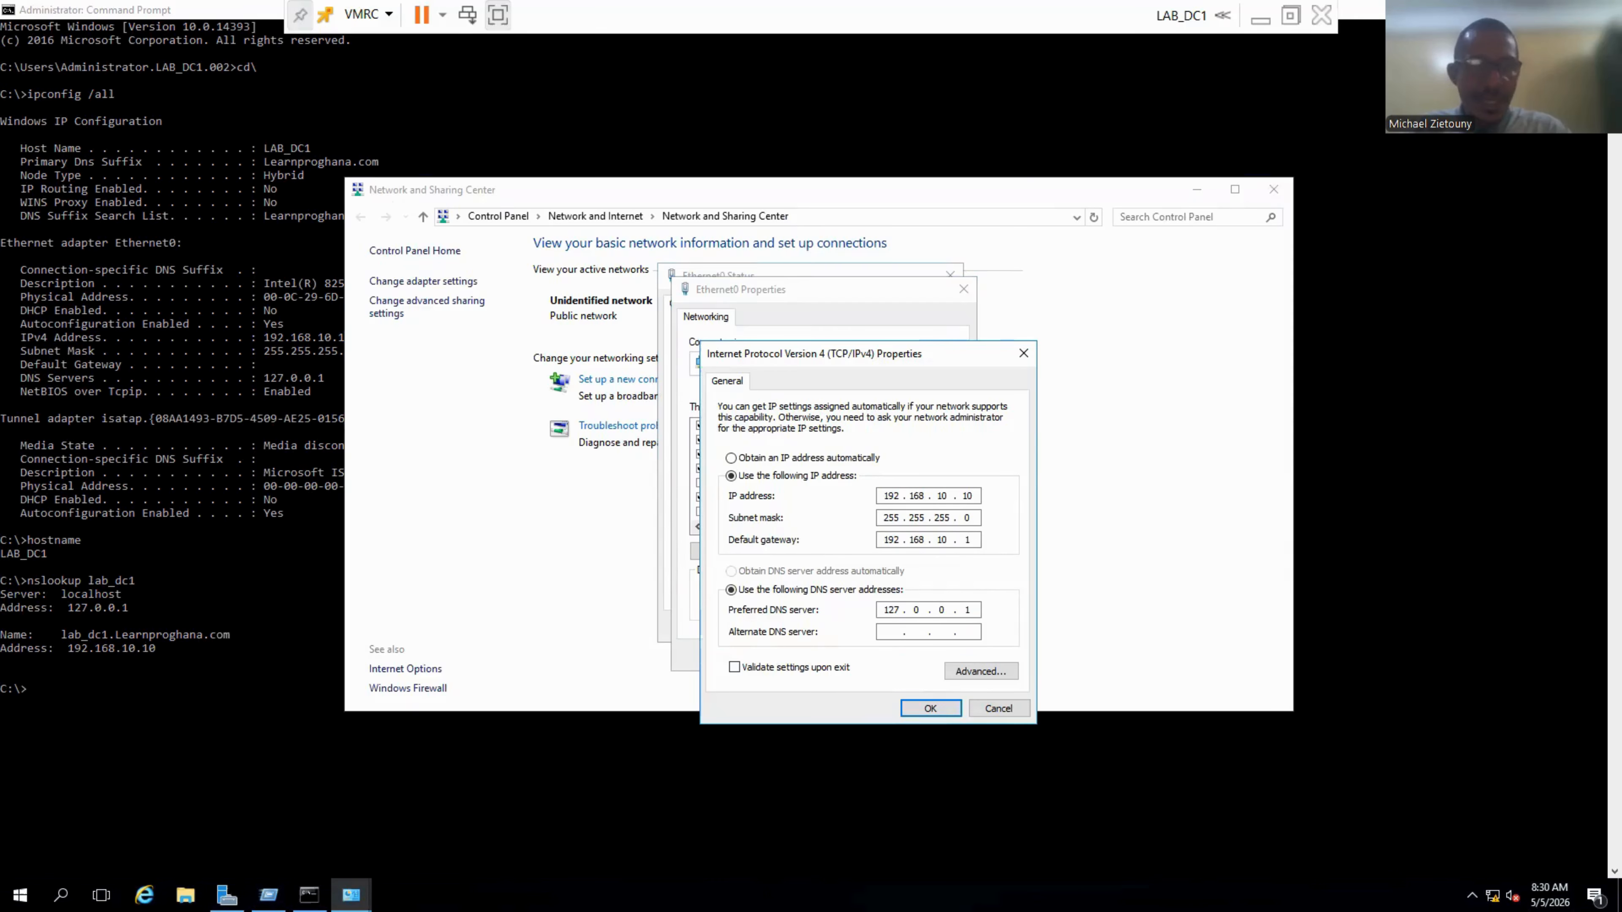
{"action": "key", "text": "Tab"}
{"action": "key", "text": "Tab"}
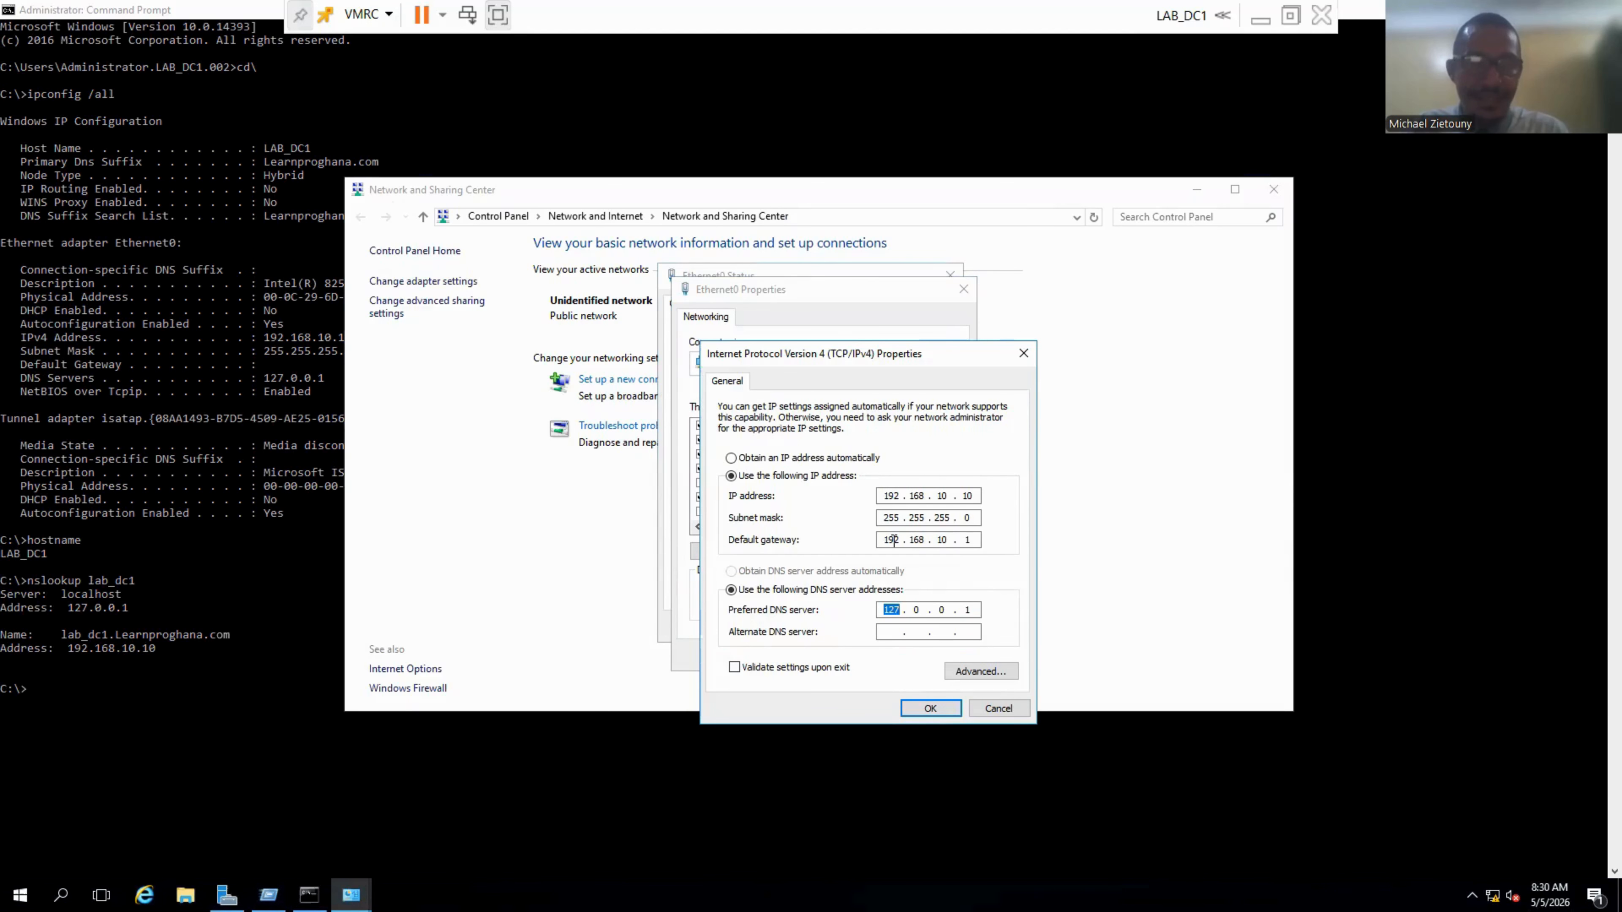
{"action": "type", "text": "192 . 1"}
{"action": "type", "text": "68 . "}
{"action": "type", "text": "10"}
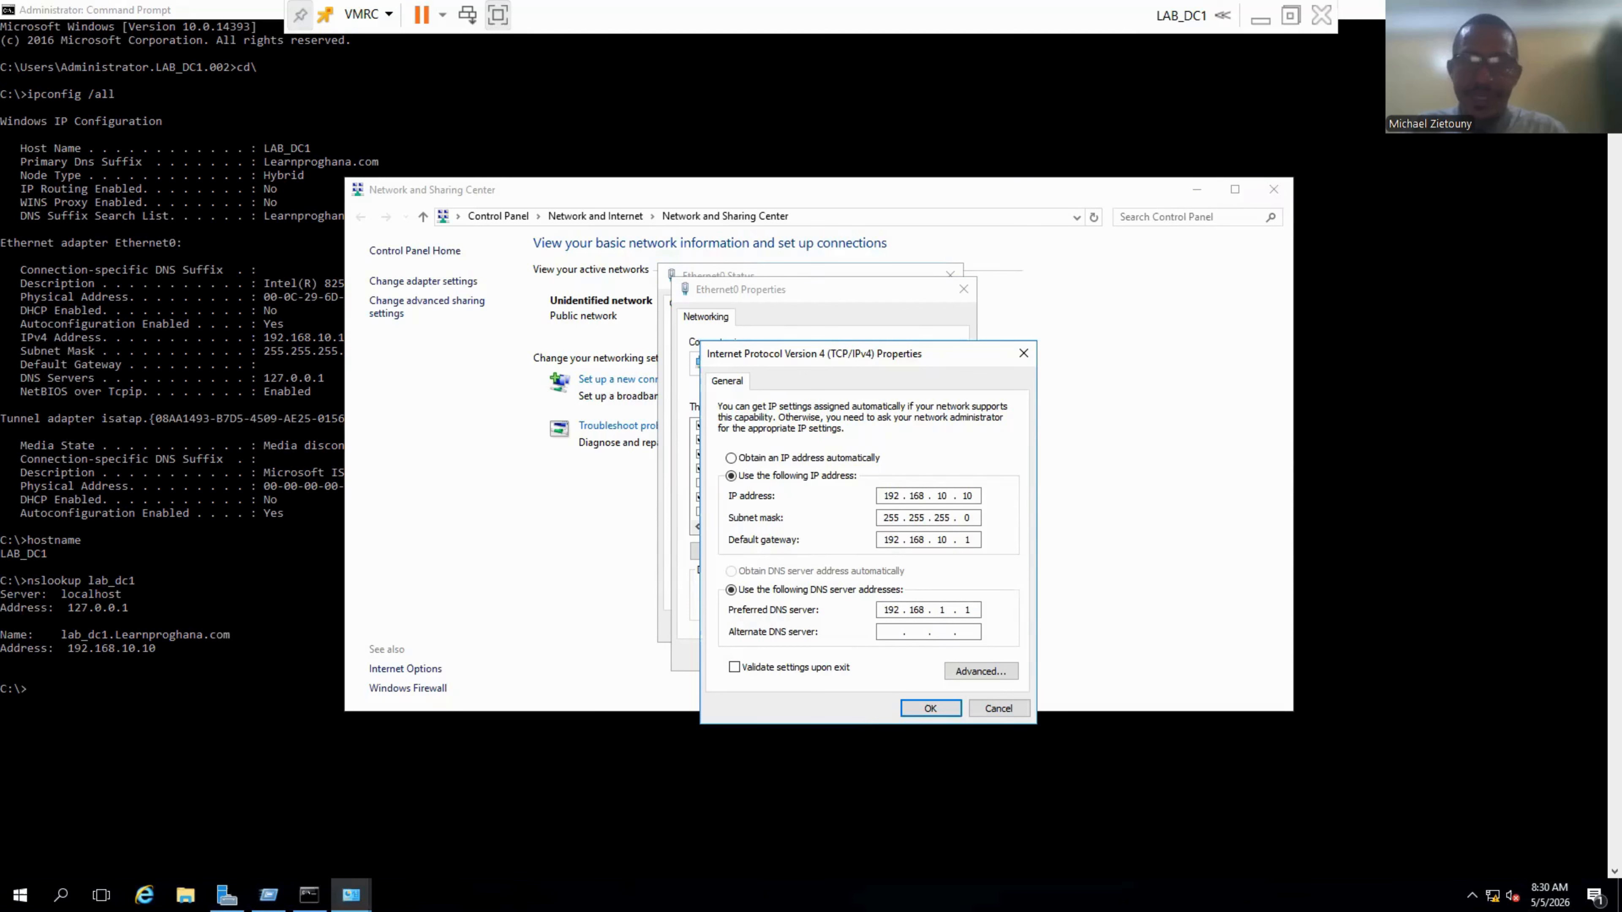
{"action": "key", "text": "period"}
{"action": "type", "text": "10"}
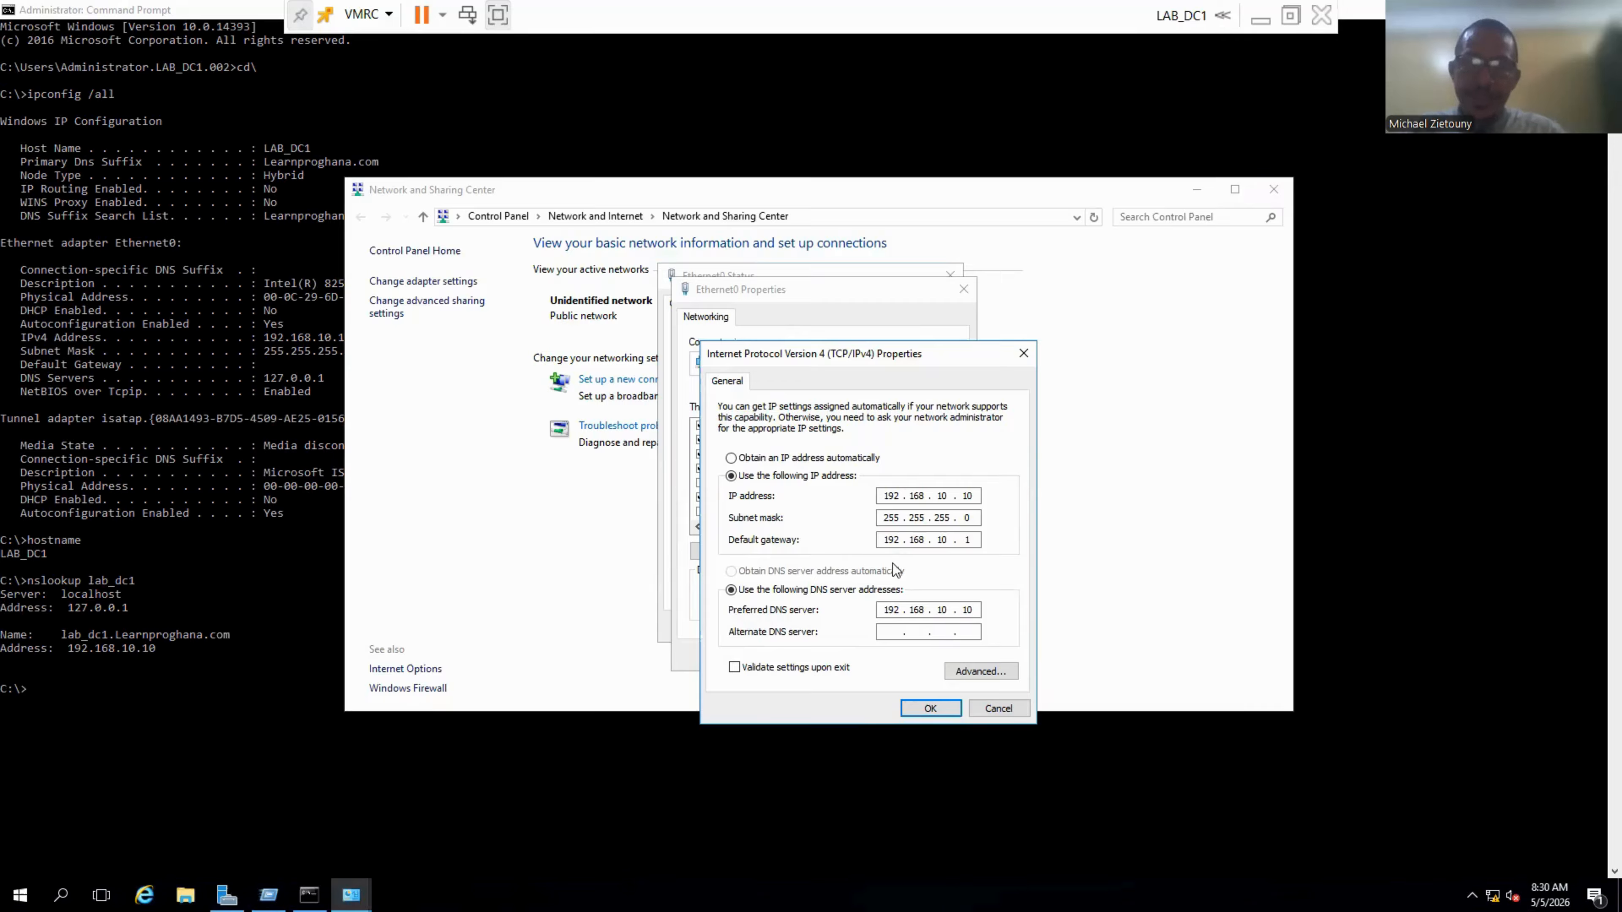
{"action": "left_click", "coordinate": [933, 717]}
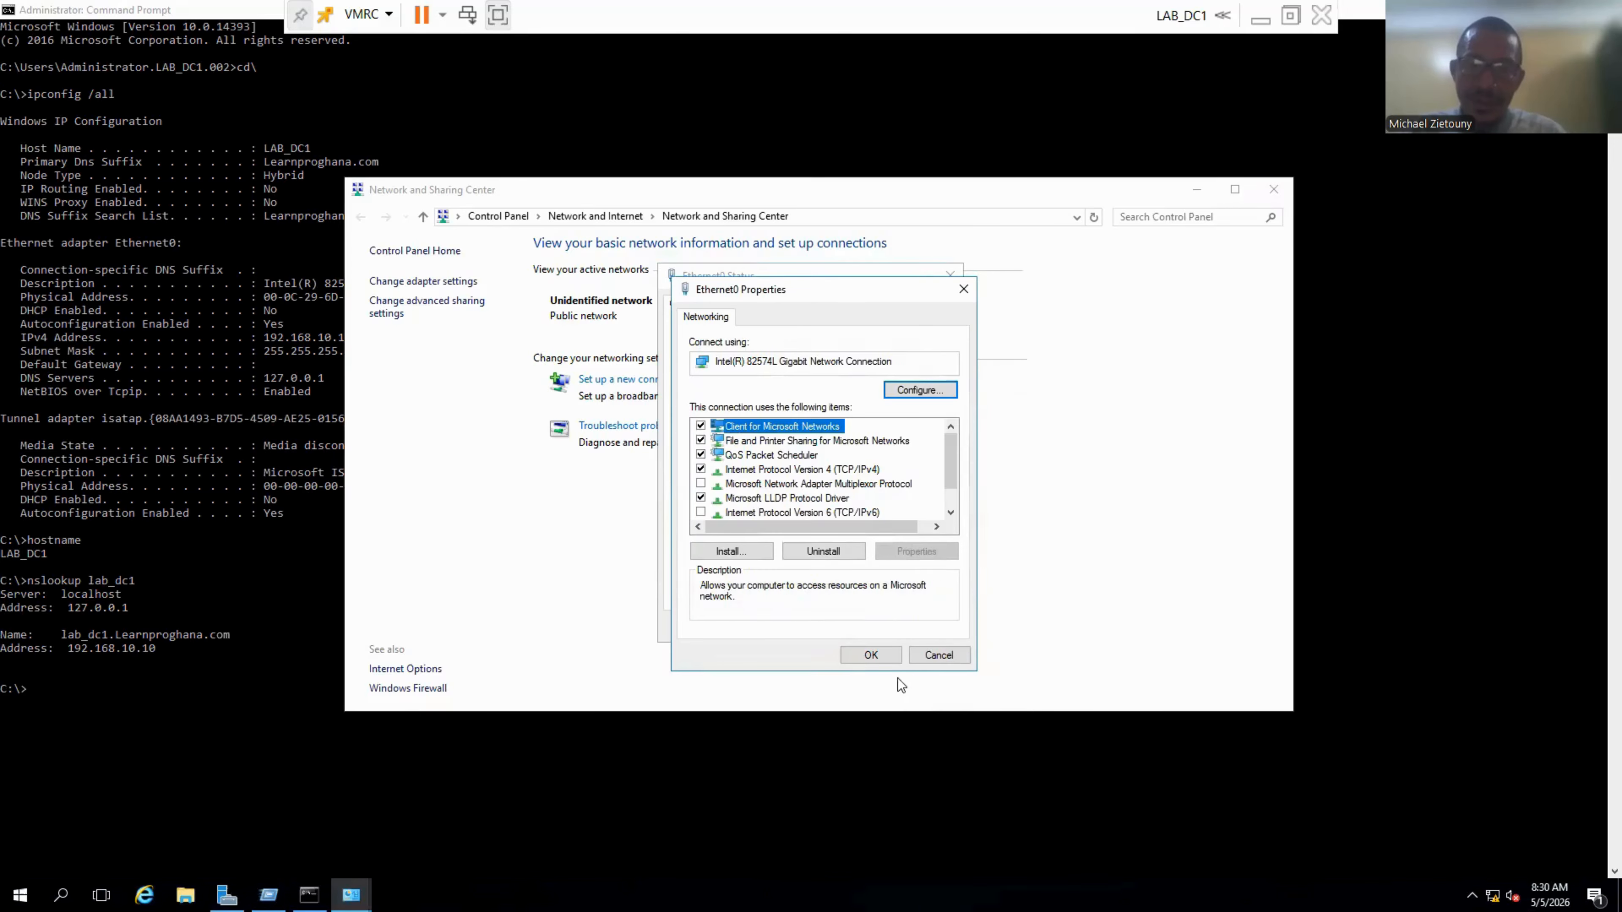
{"action": "left_click", "coordinate": [878, 661]}
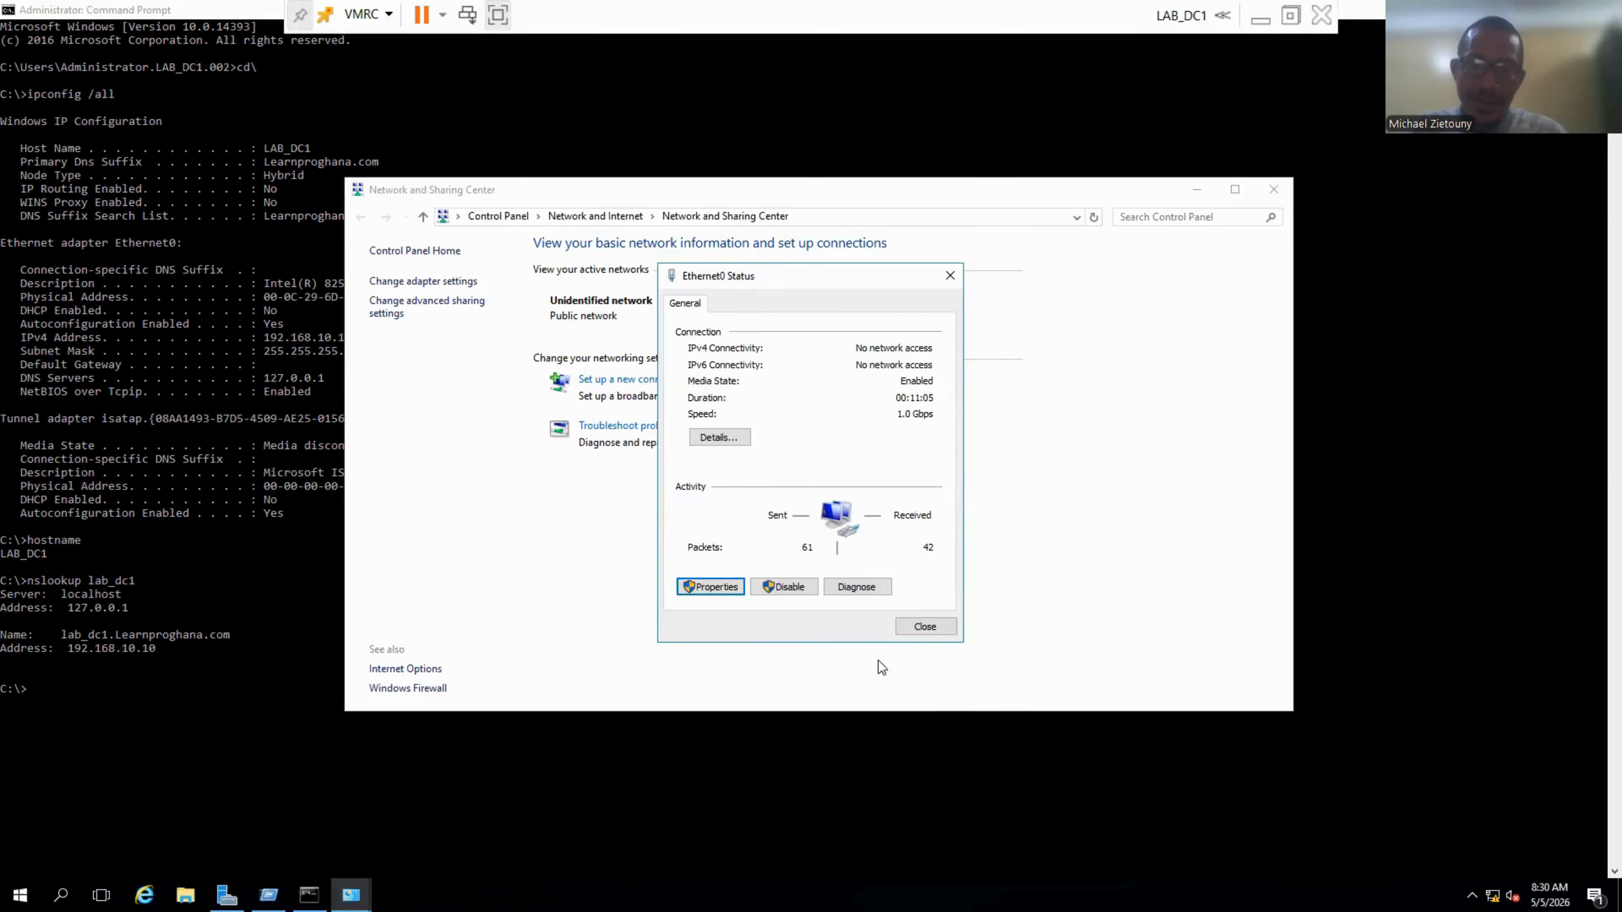
{"action": "left_click", "coordinate": [923, 625]}
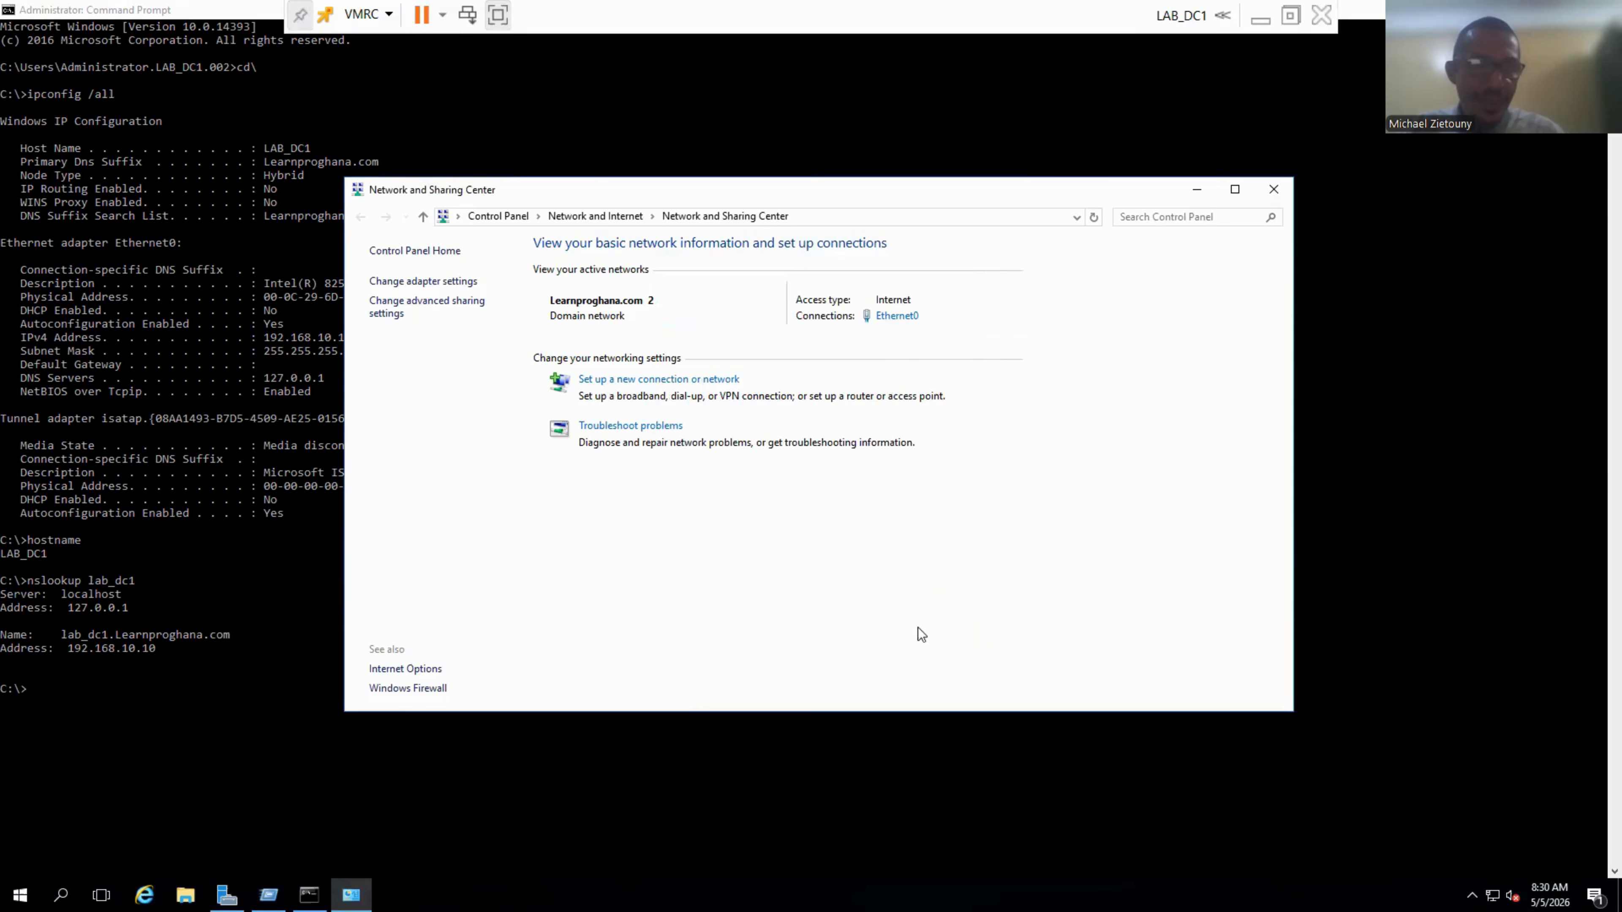
{"action": "left_click", "coordinate": [115, 698]}
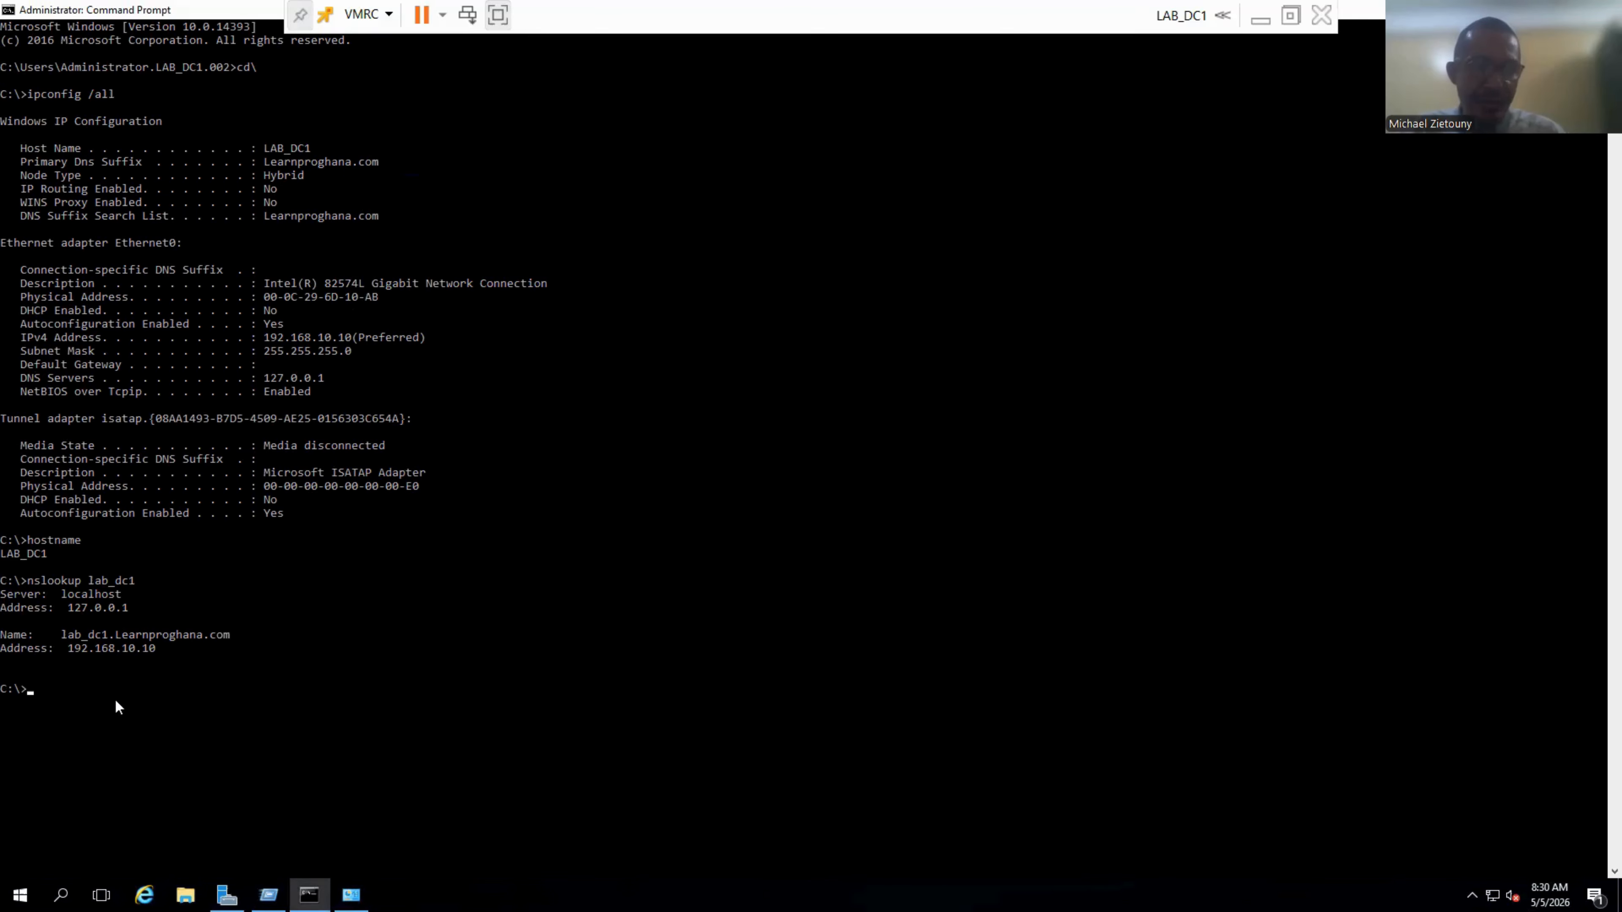
Rerun nslookup lab_dc1, now answered by DNS server 192.168.10.10.
{"action": "key", "text": "Up"}
{"action": "key", "text": "Return"}
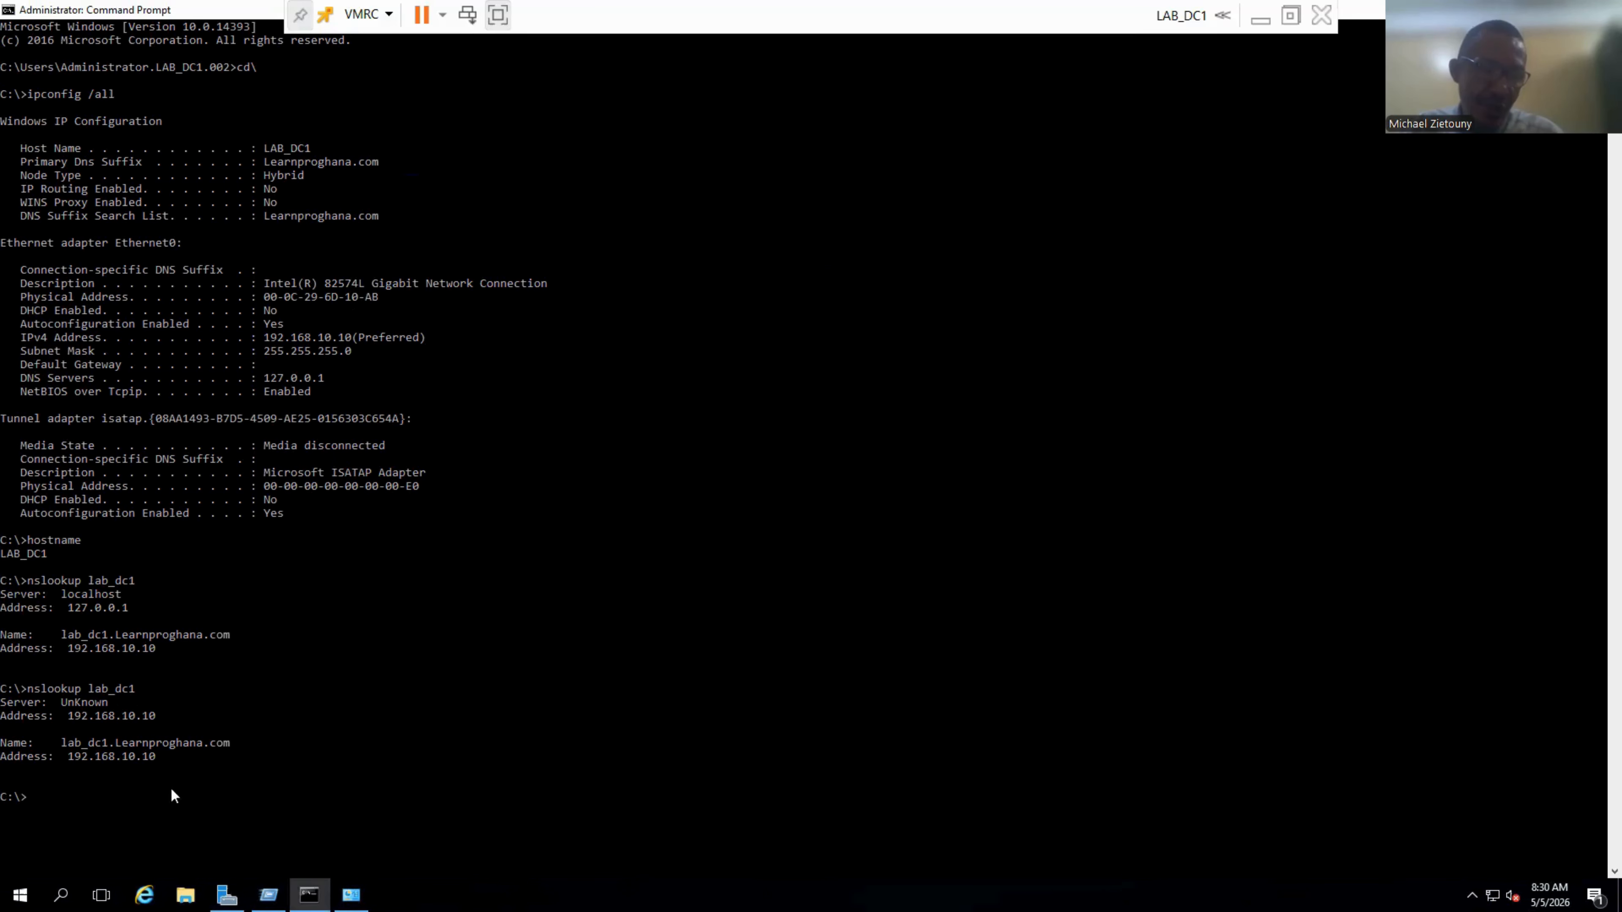
Launch DNS Manager from Server Manager's Tools menu and maximize it.
{"action": "left_click", "coordinate": [228, 897]}
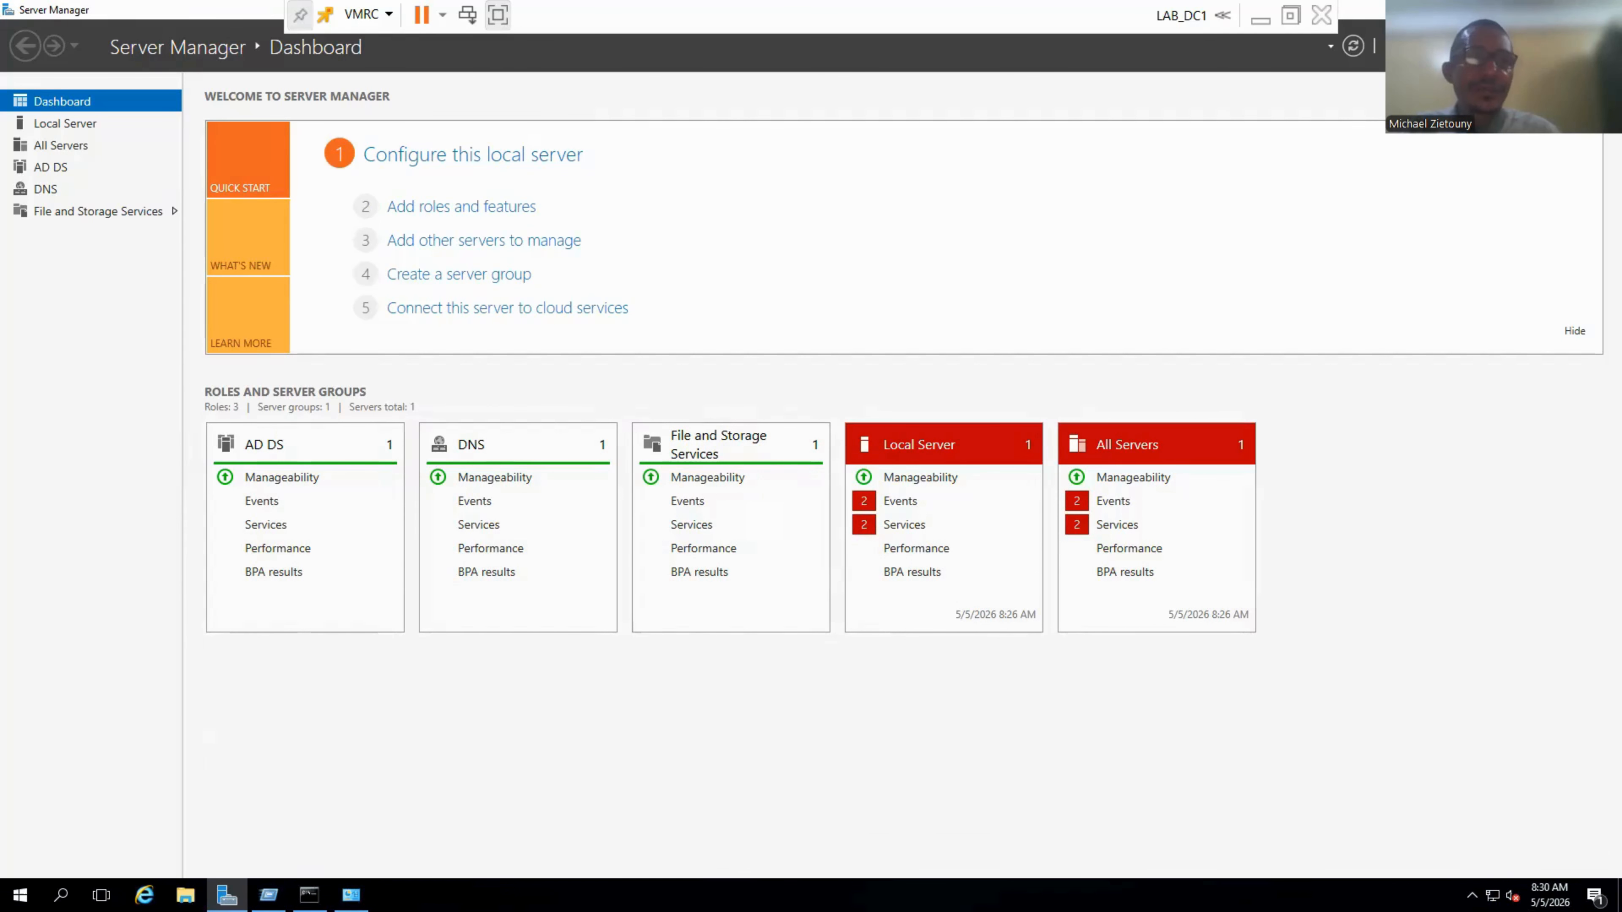
{"action": "left_click", "coordinate": [1463, 46]}
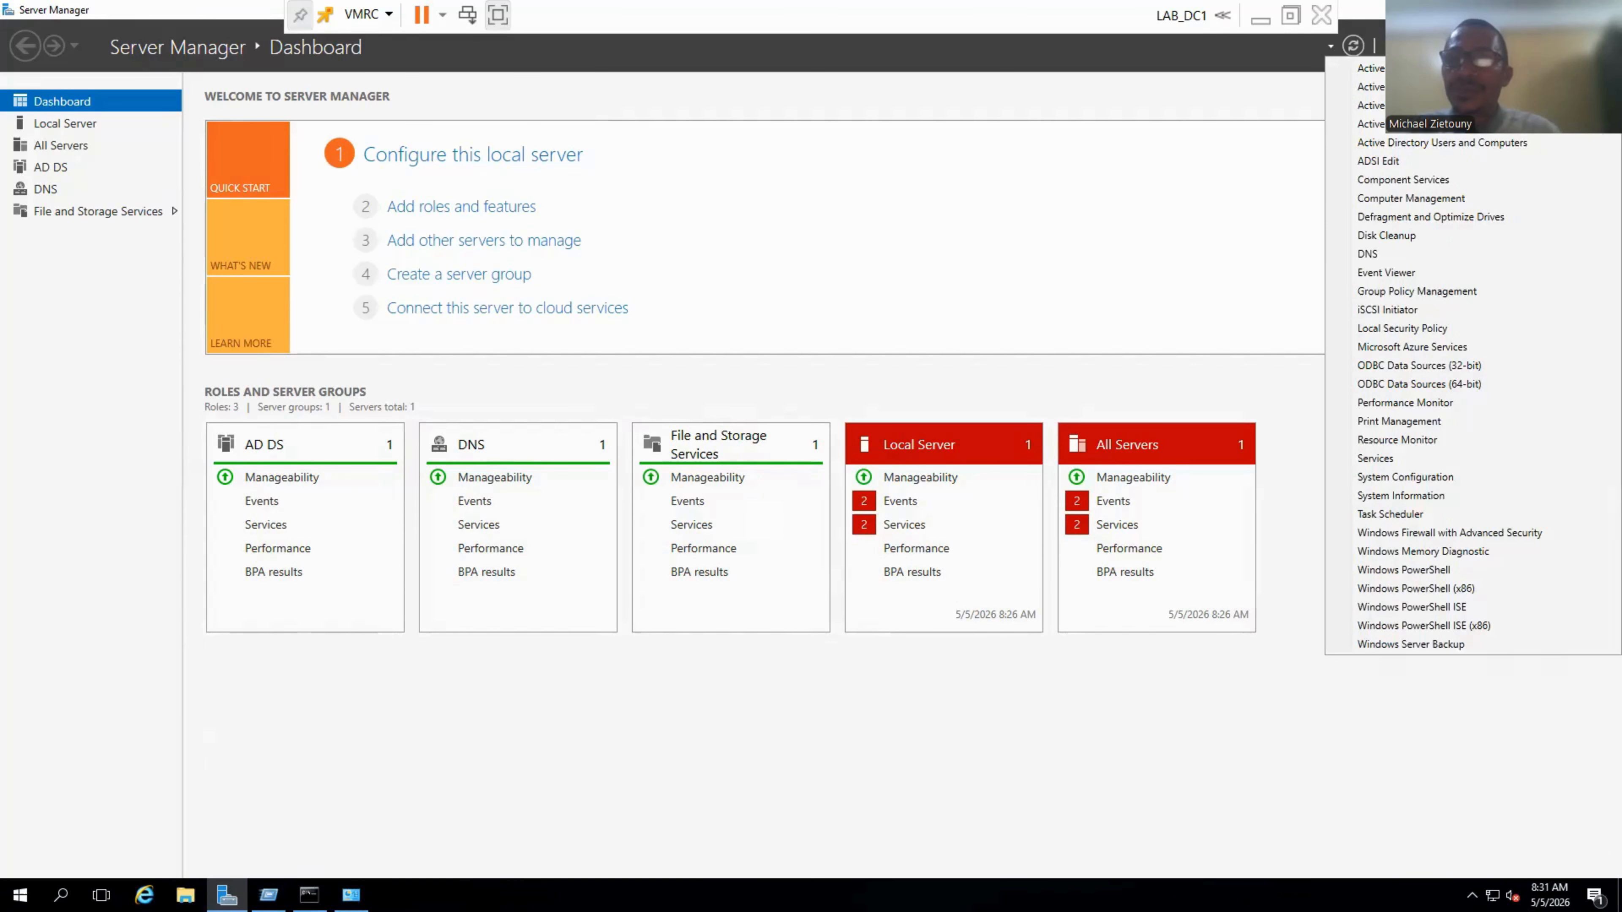
{"action": "left_click", "coordinate": [1393, 259]}
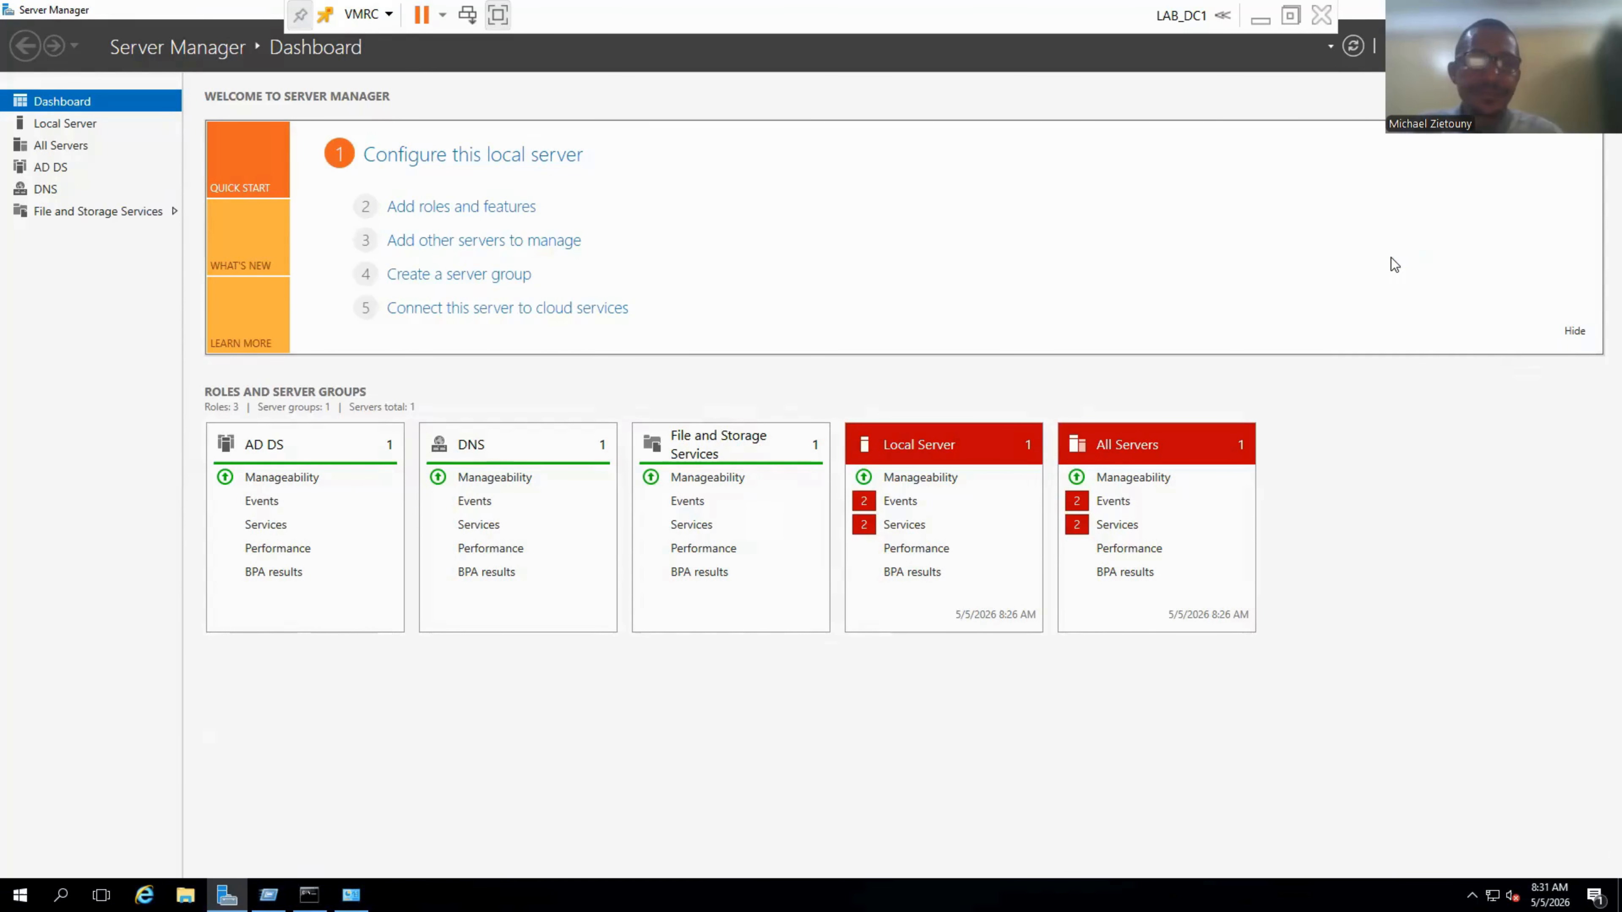
{"action": "left_click_drag", "start_coordinate": [480, 61], "coordinate": [562, 162]}
{"action": "left_click", "coordinate": [697, 146]}
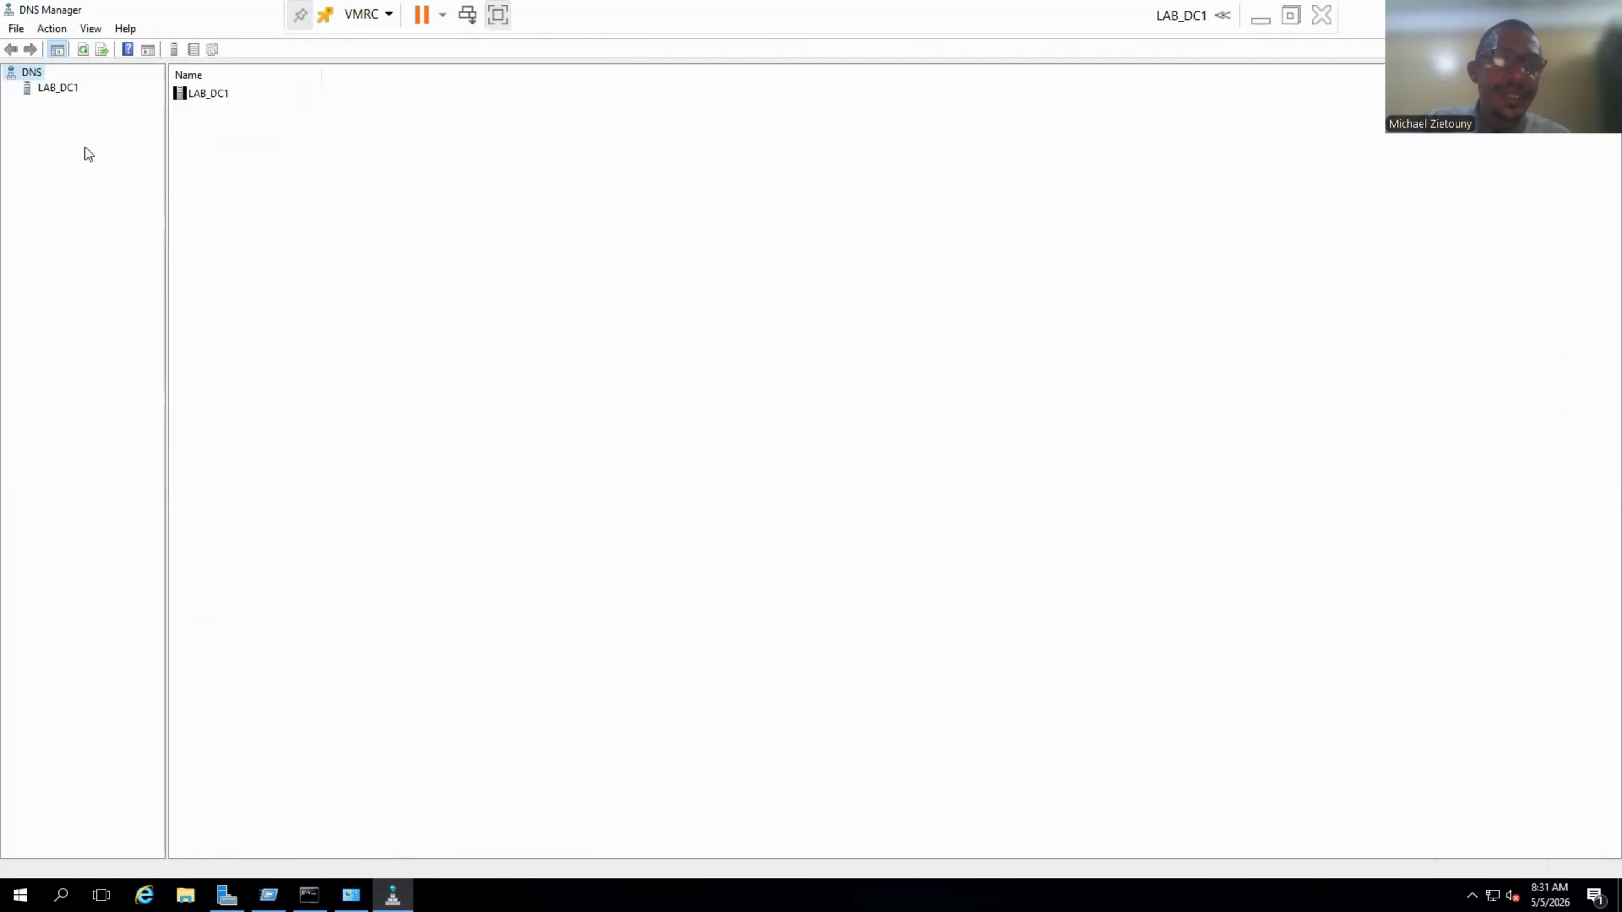
Expand LAB_DC1 to the Learnproghana.com zone showing lab_dc1 at 192.168.10.10, then select Reverse Lookup Zones.
{"action": "left_click", "coordinate": [29, 87]}
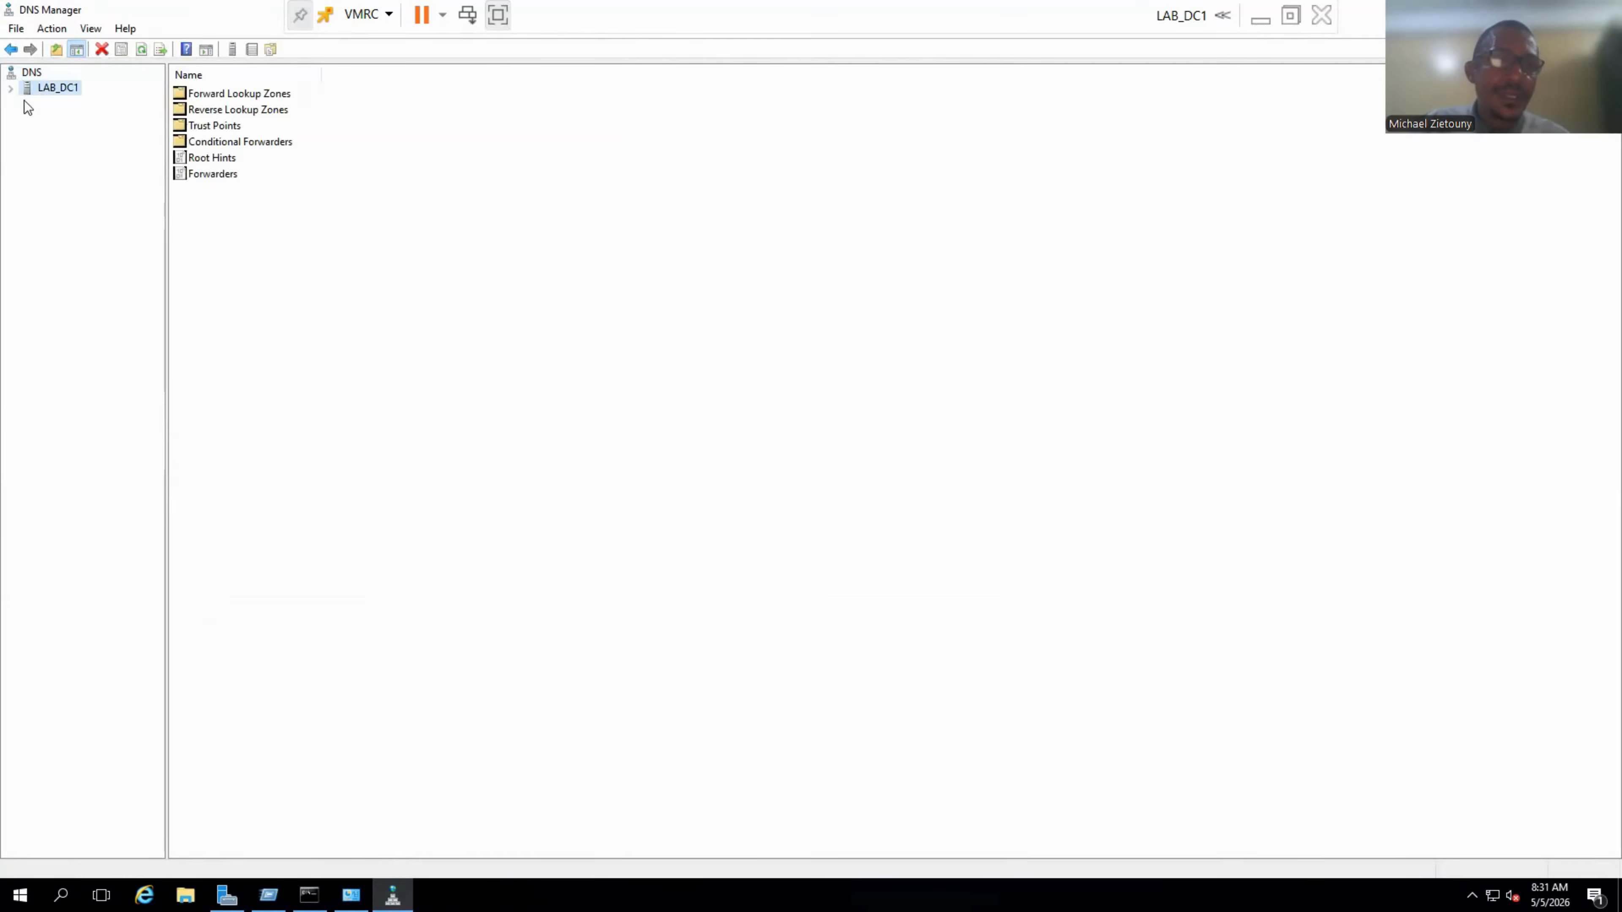
{"action": "left_click", "coordinate": [10, 88]}
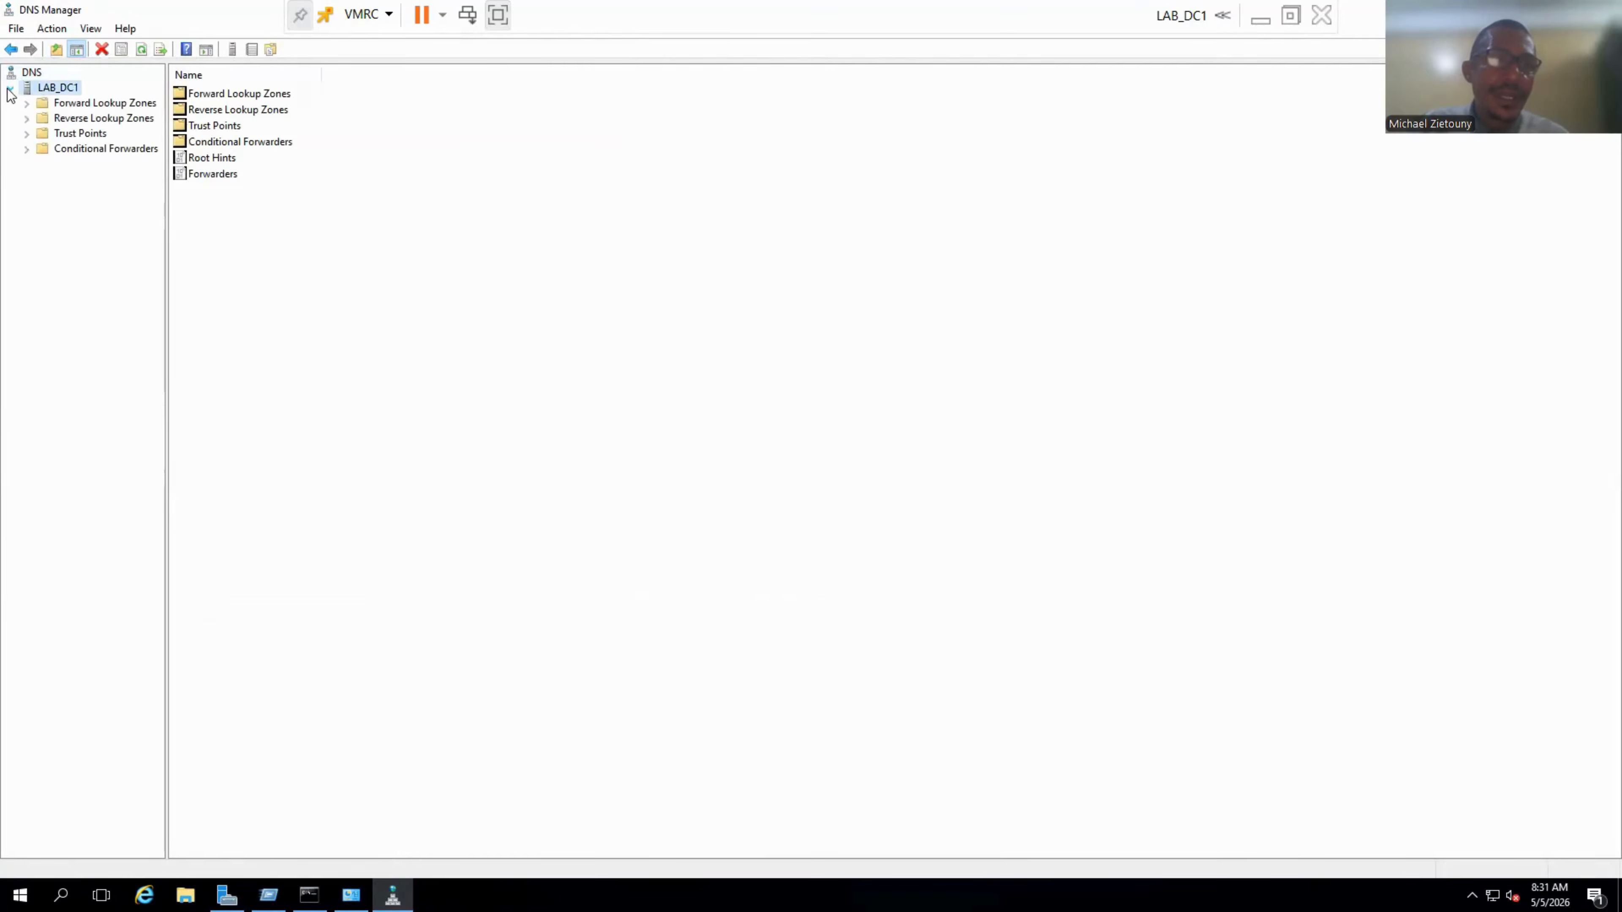
{"action": "double_click", "coordinate": [29, 103]}
{"action": "left_click_drag", "start_coordinate": [166, 220], "coordinate": [252, 231]}
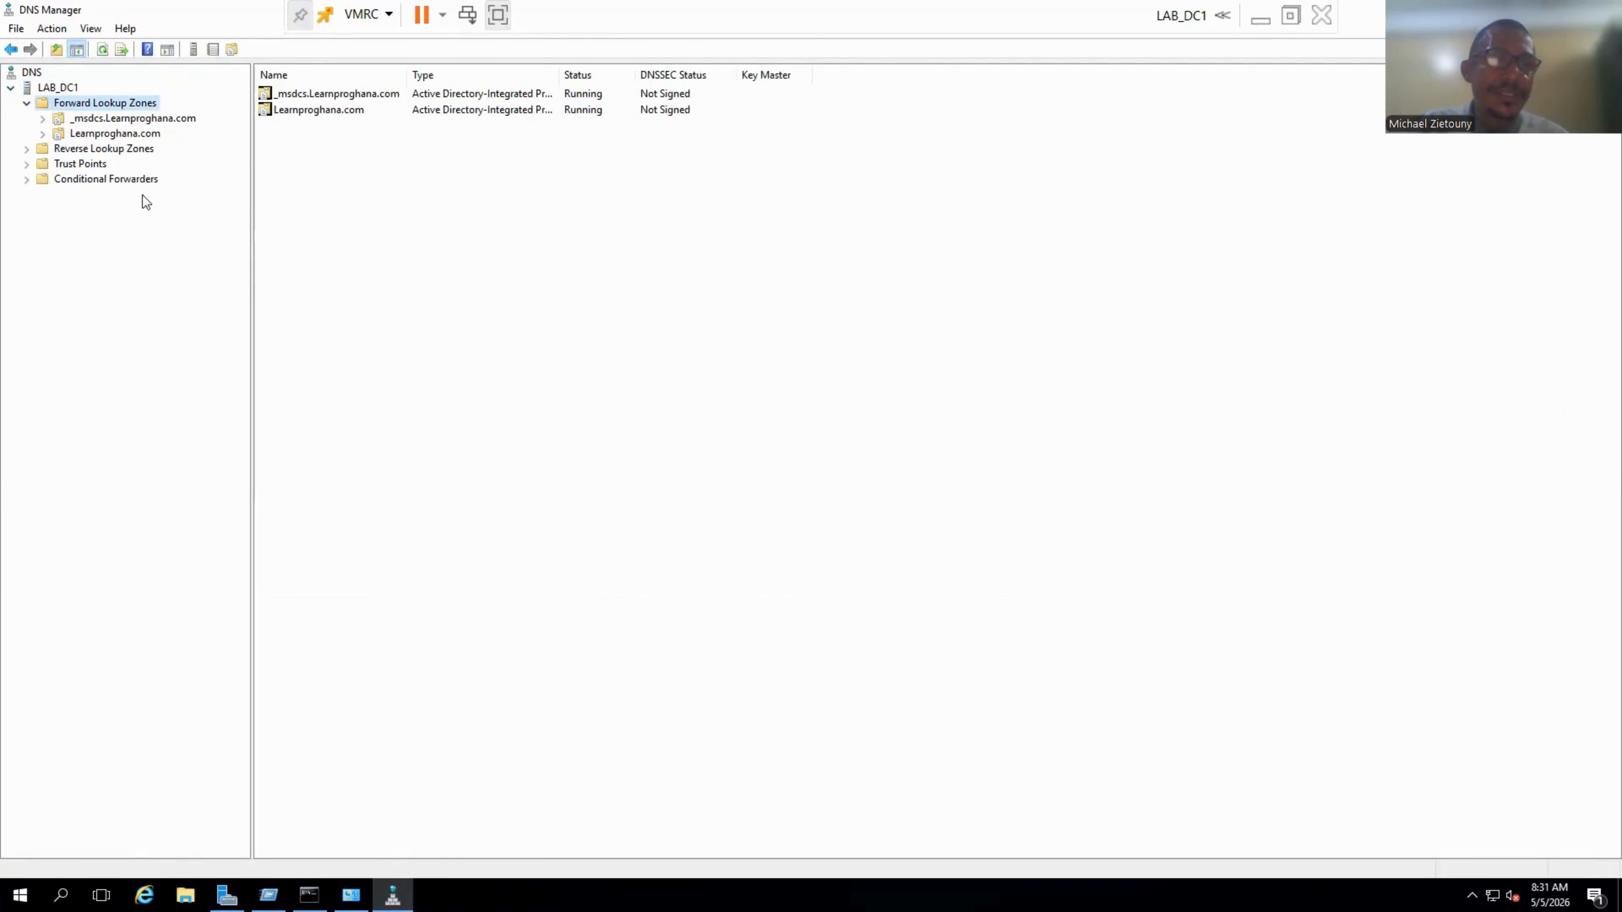
{"action": "double_click", "coordinate": [45, 131]}
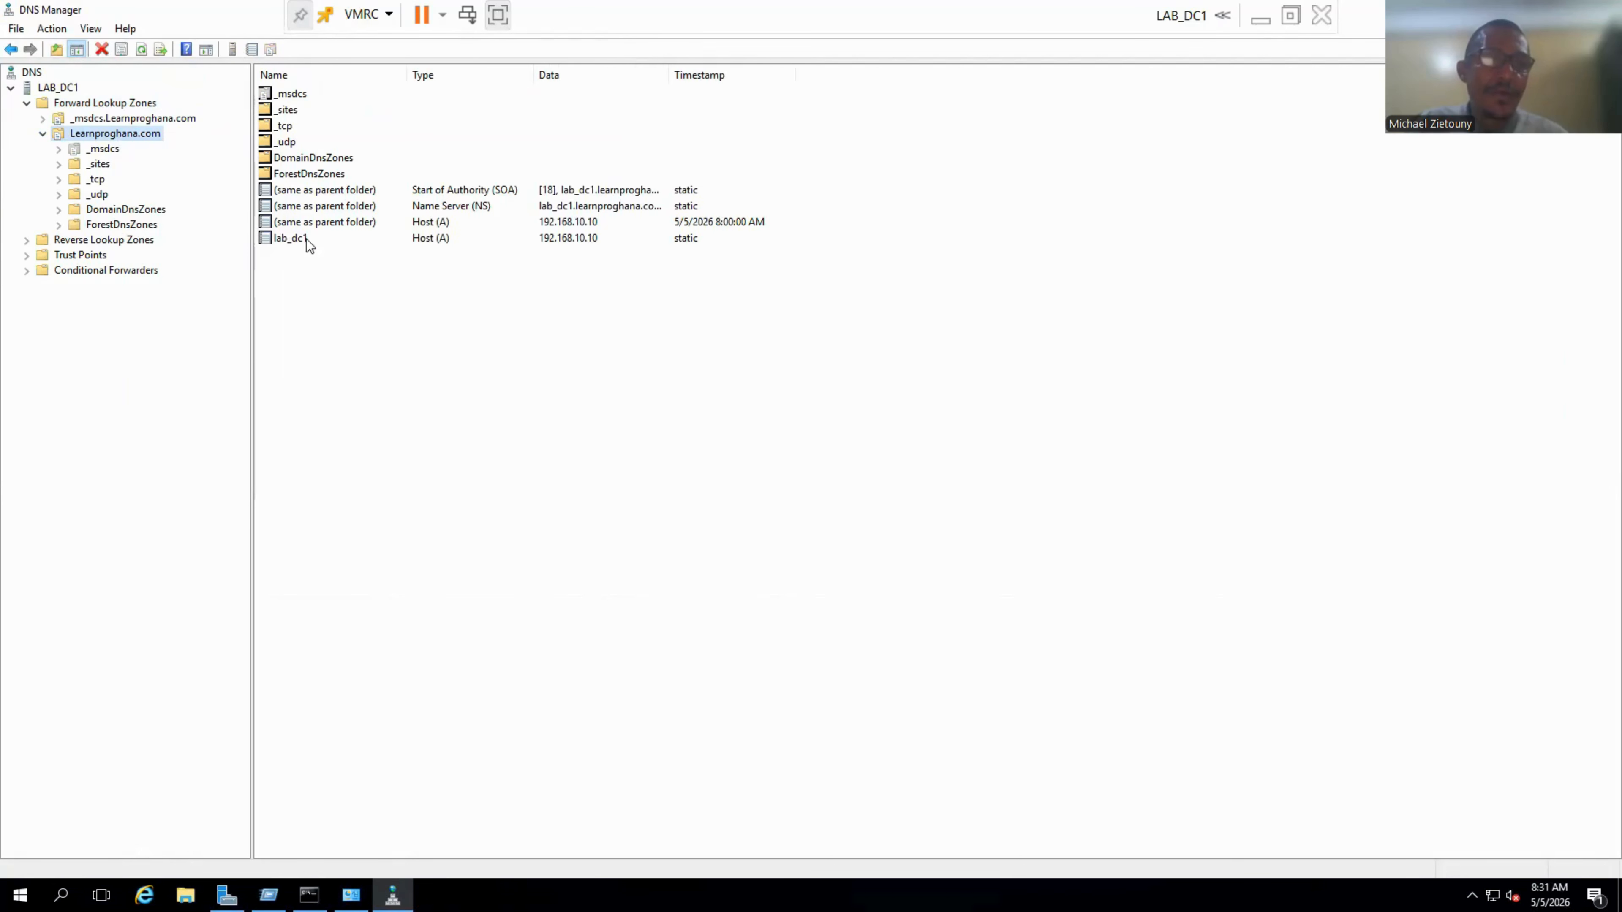
{"action": "left_click", "coordinate": [45, 241]}
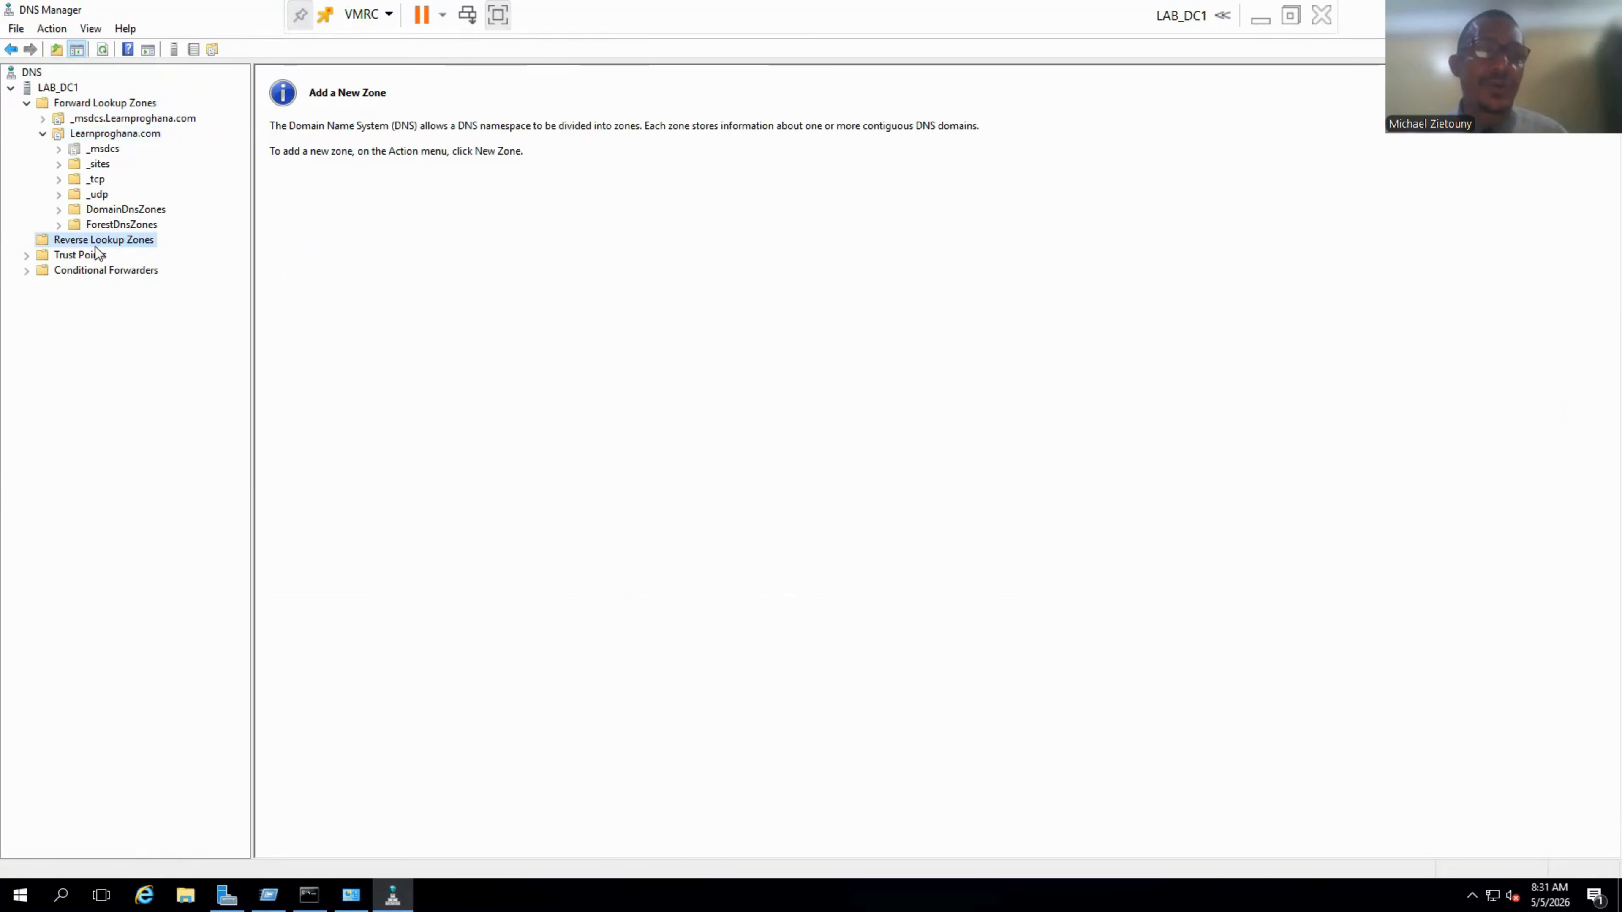
Start a New Zone under Reverse Lookup Zones as a primary zone replicated to all domain DNS servers.
{"action": "right_click", "coordinate": [95, 245]}
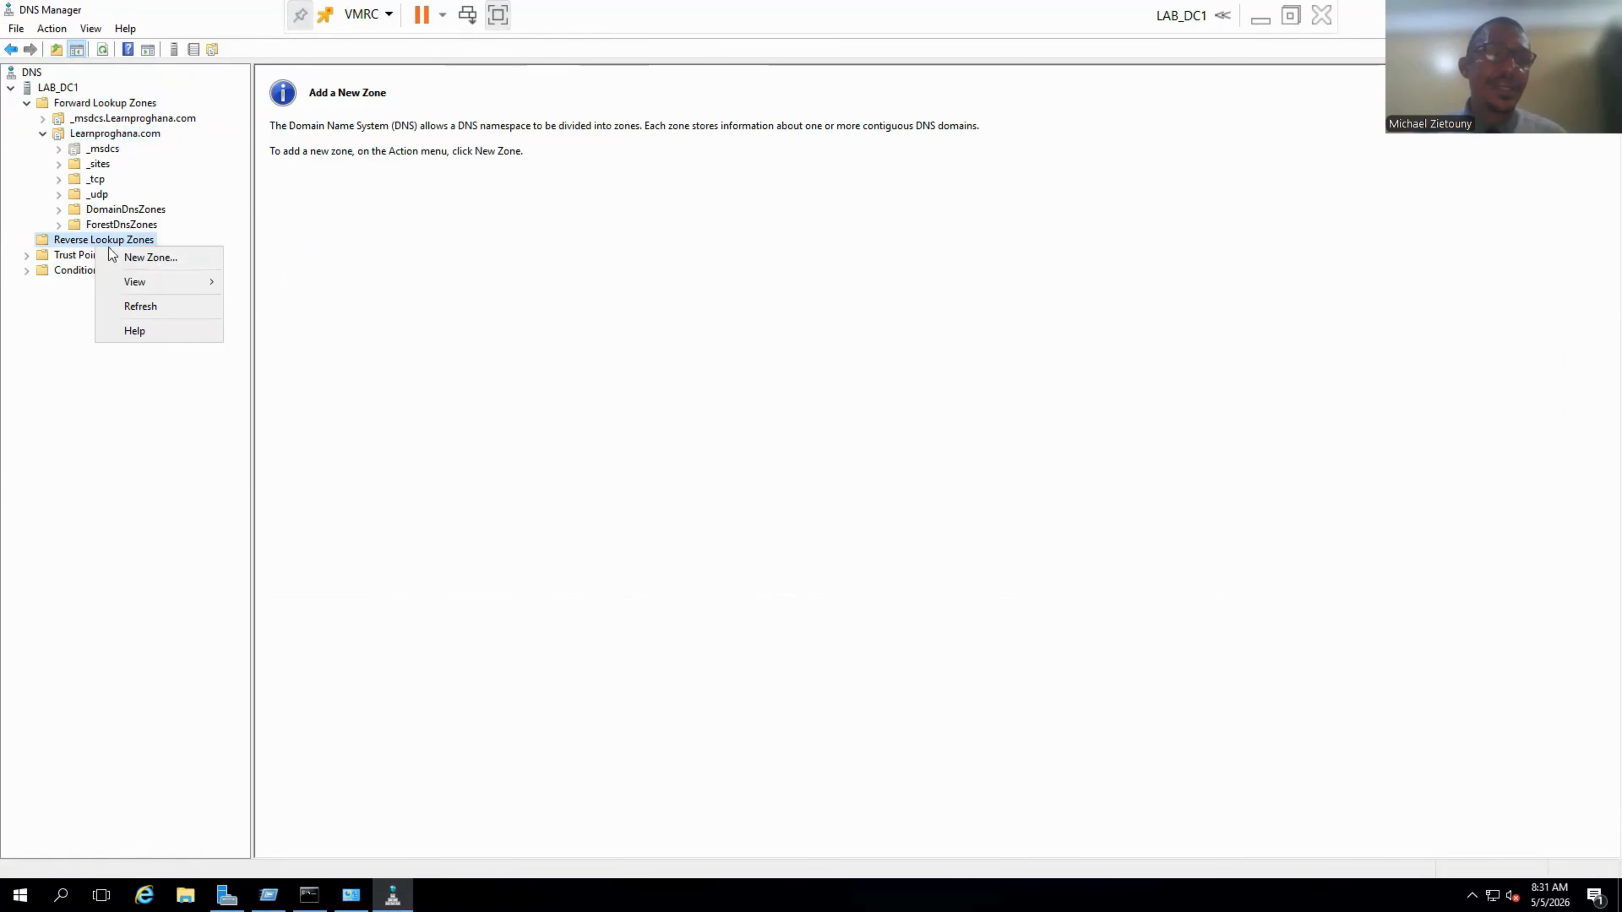
{"action": "left_click", "coordinate": [150, 259]}
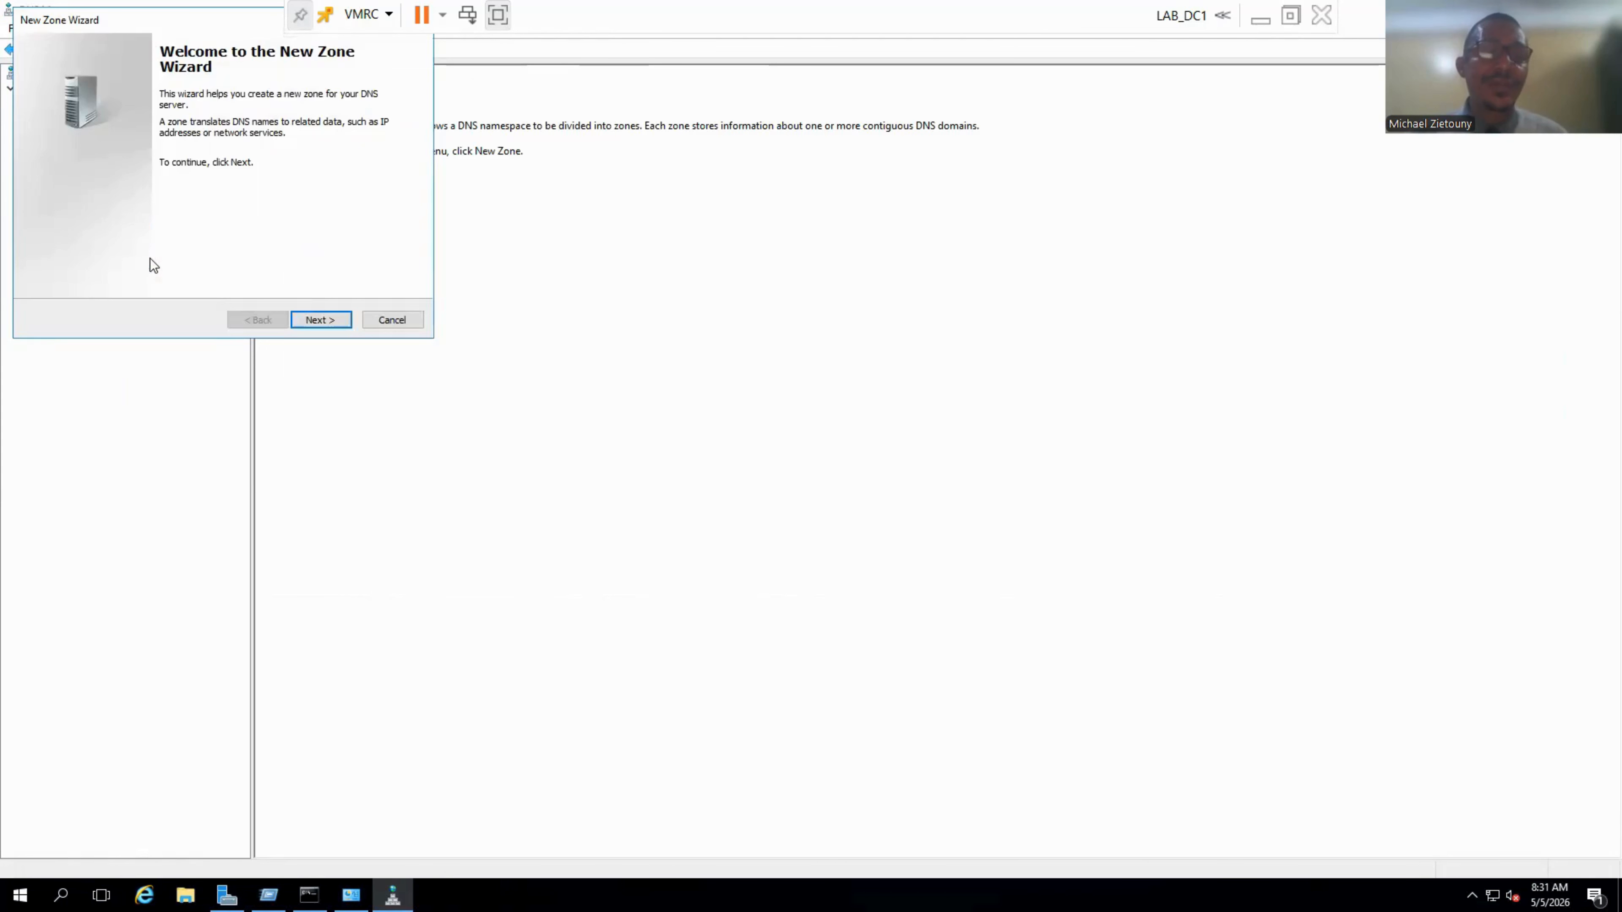
{"action": "left_click", "coordinate": [325, 321]}
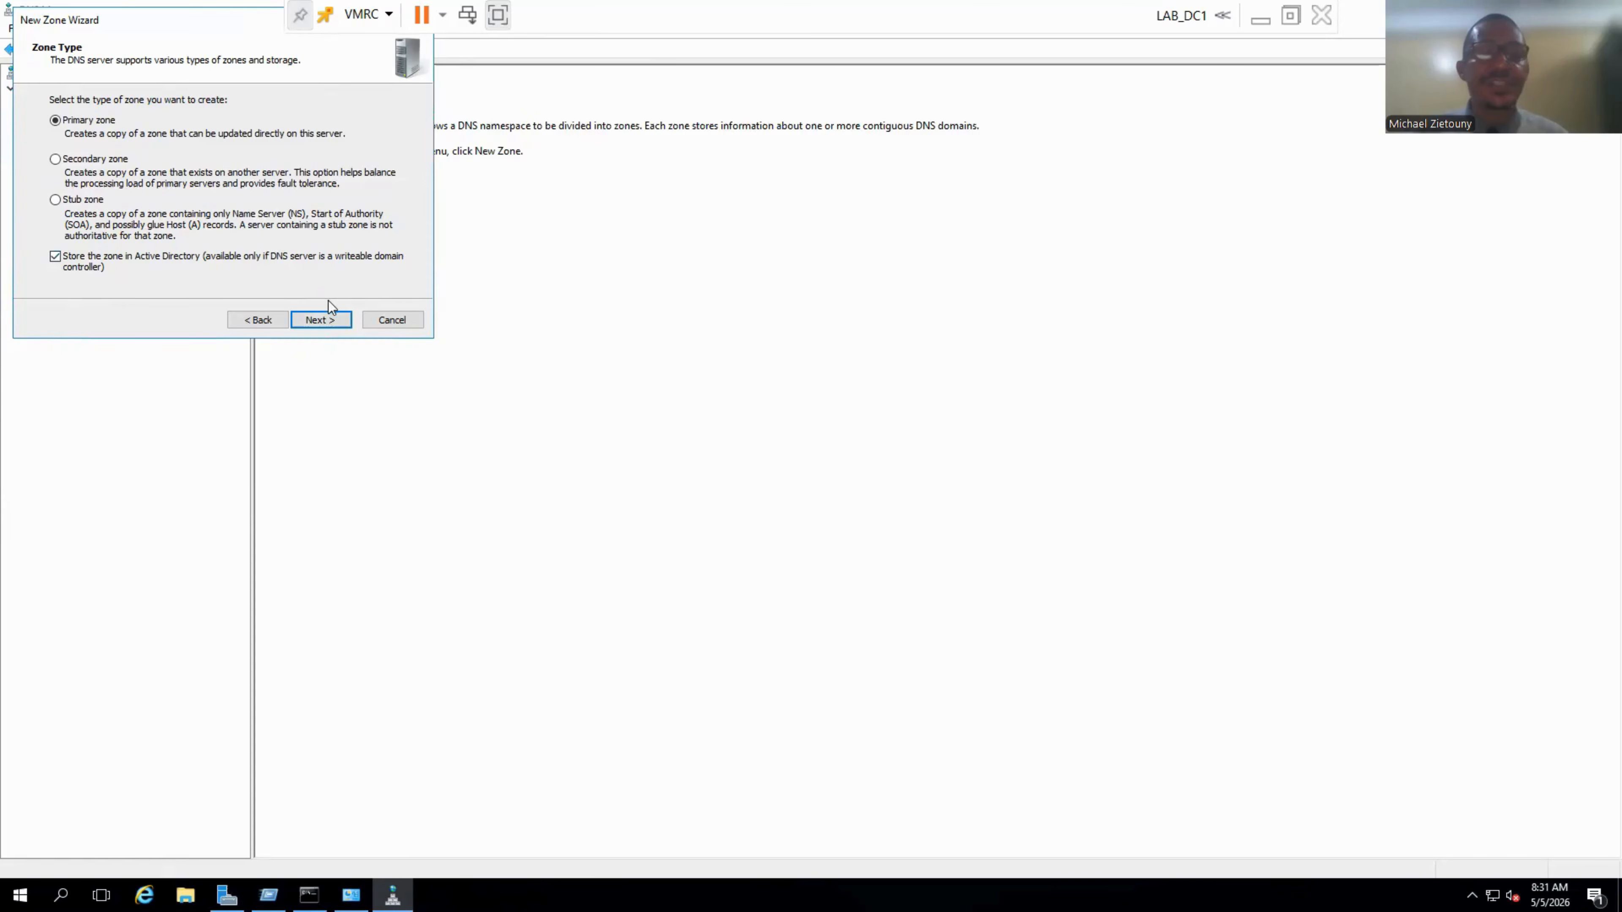
{"action": "left_click", "coordinate": [321, 320]}
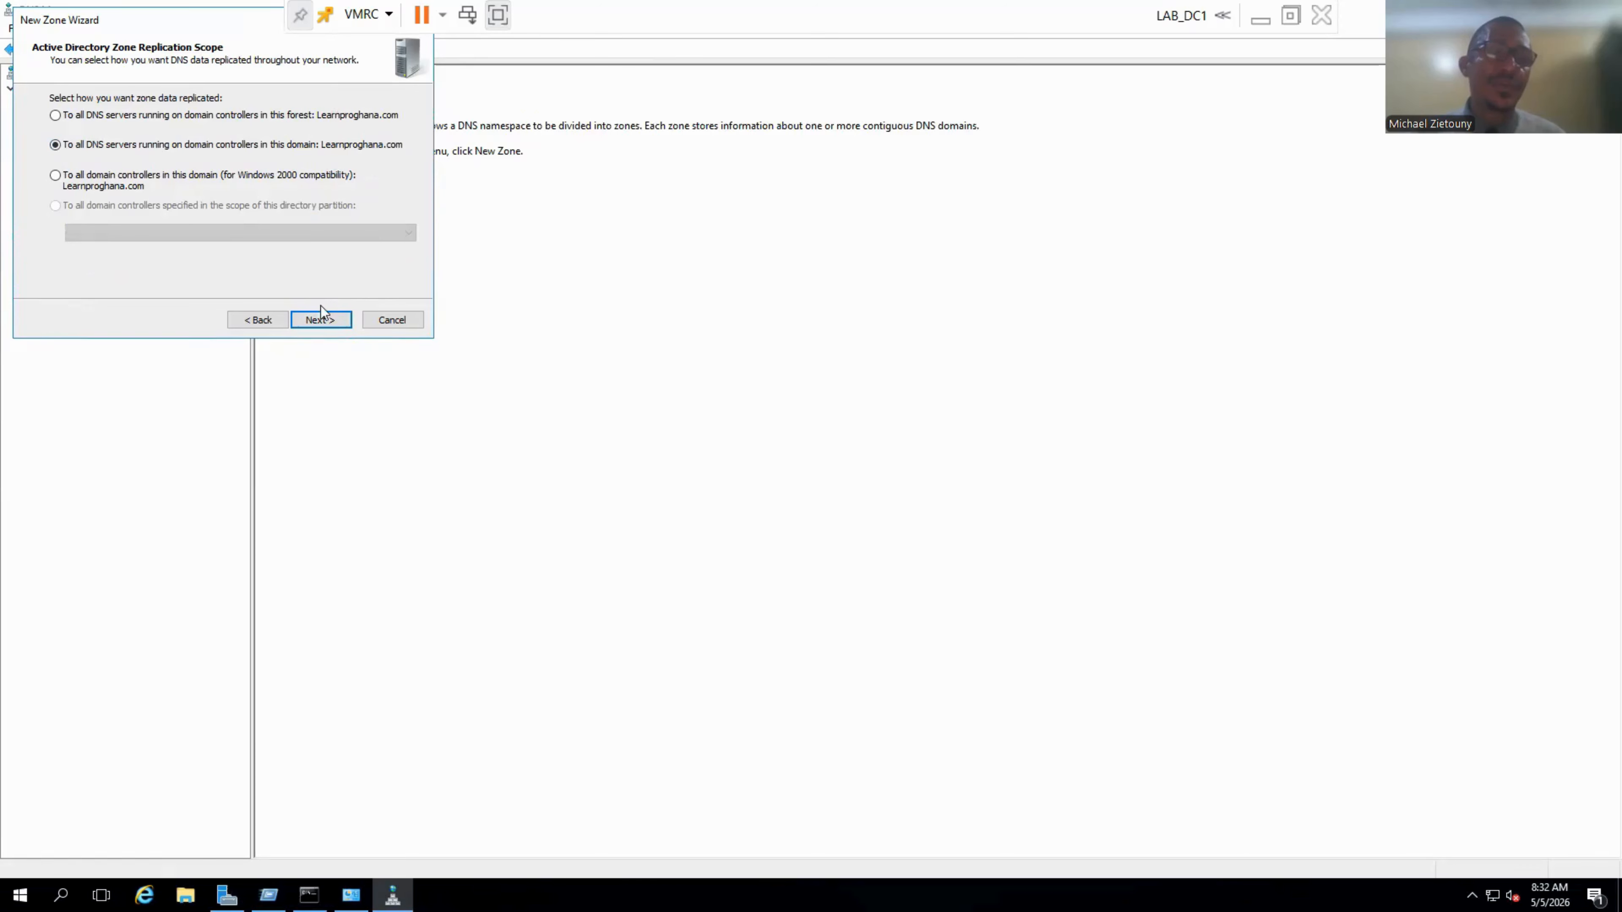
{"action": "left_click", "coordinate": [318, 319]}
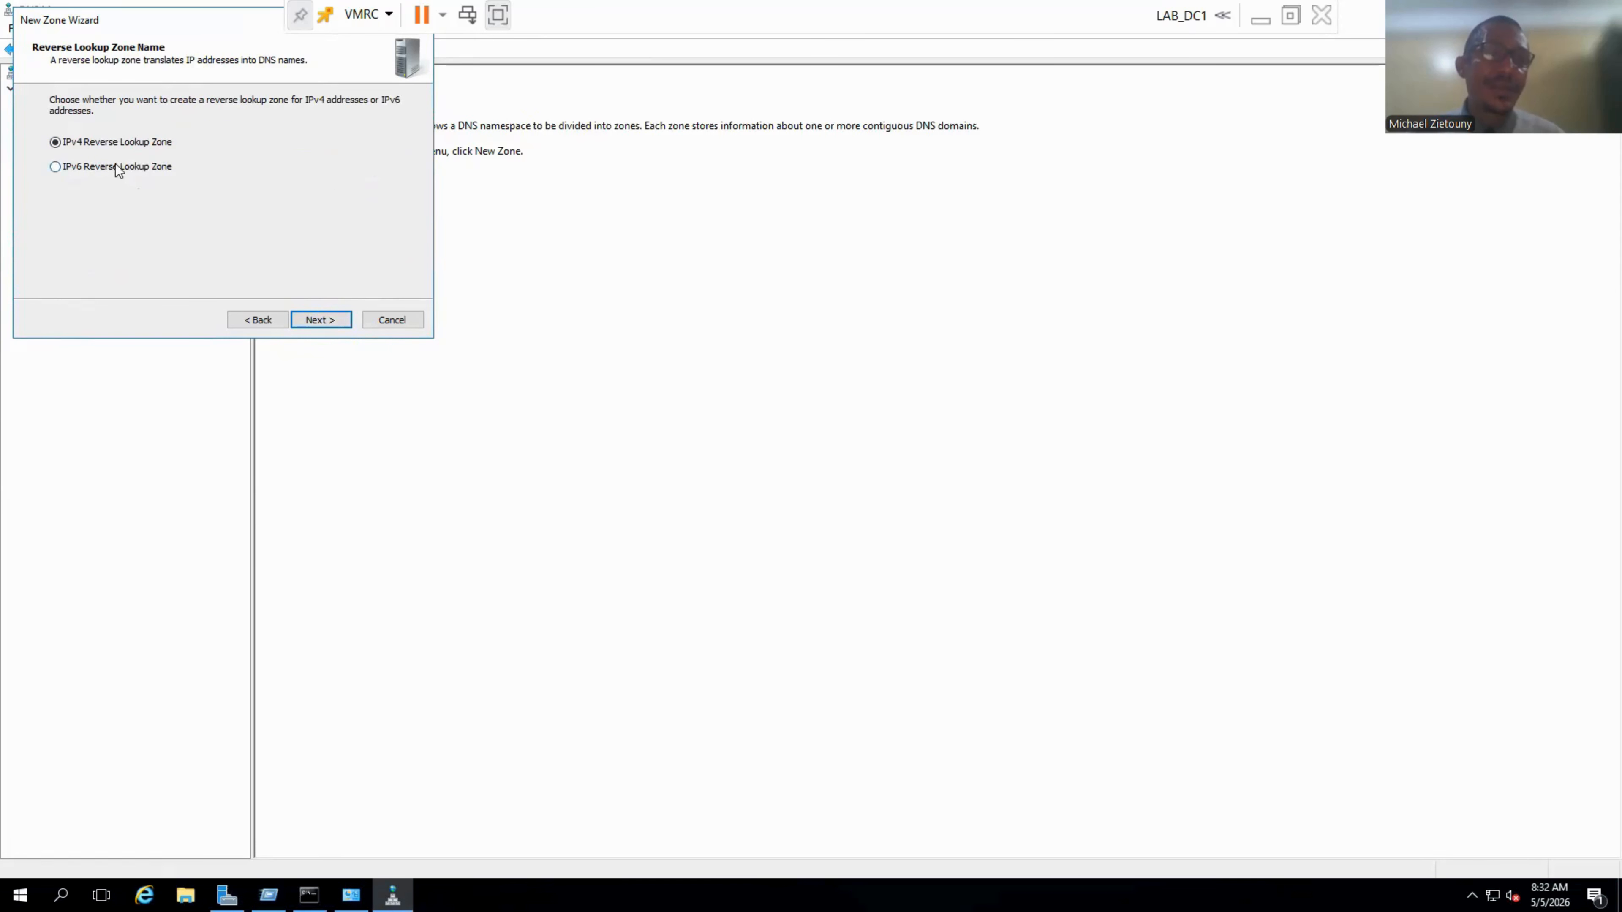
Create the IPv4 reverse zone with network ID 192.168.10, keeping default dynamic update settings.
{"action": "left_click", "coordinate": [316, 320]}
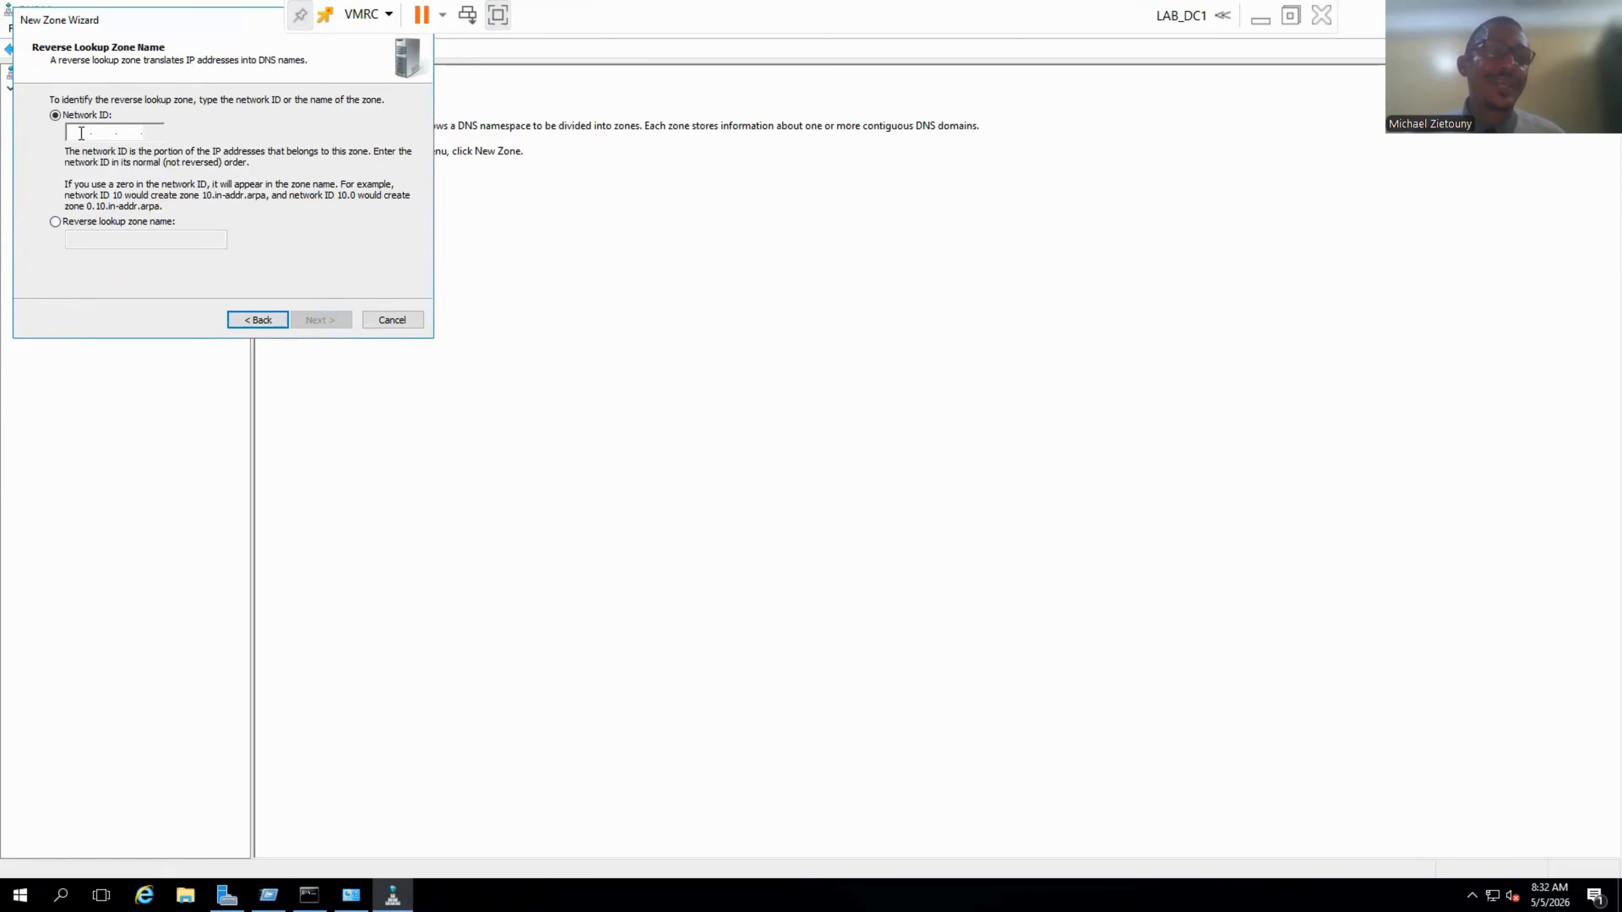
{"action": "type", "text": "192 .168 ."}
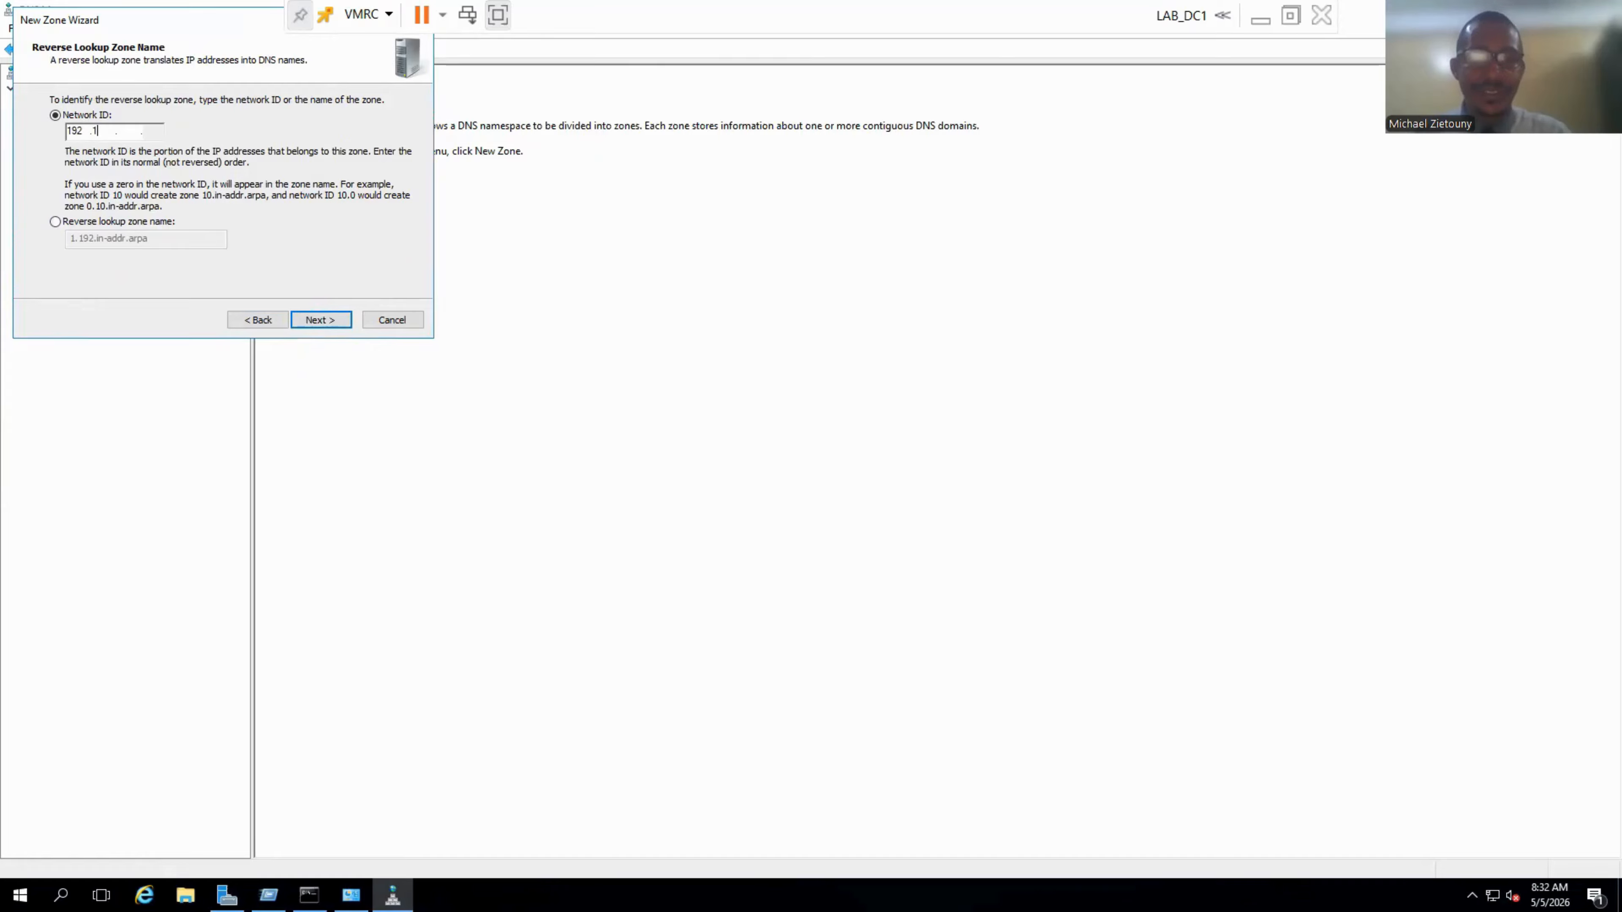
{"action": "type", "text": "10"}
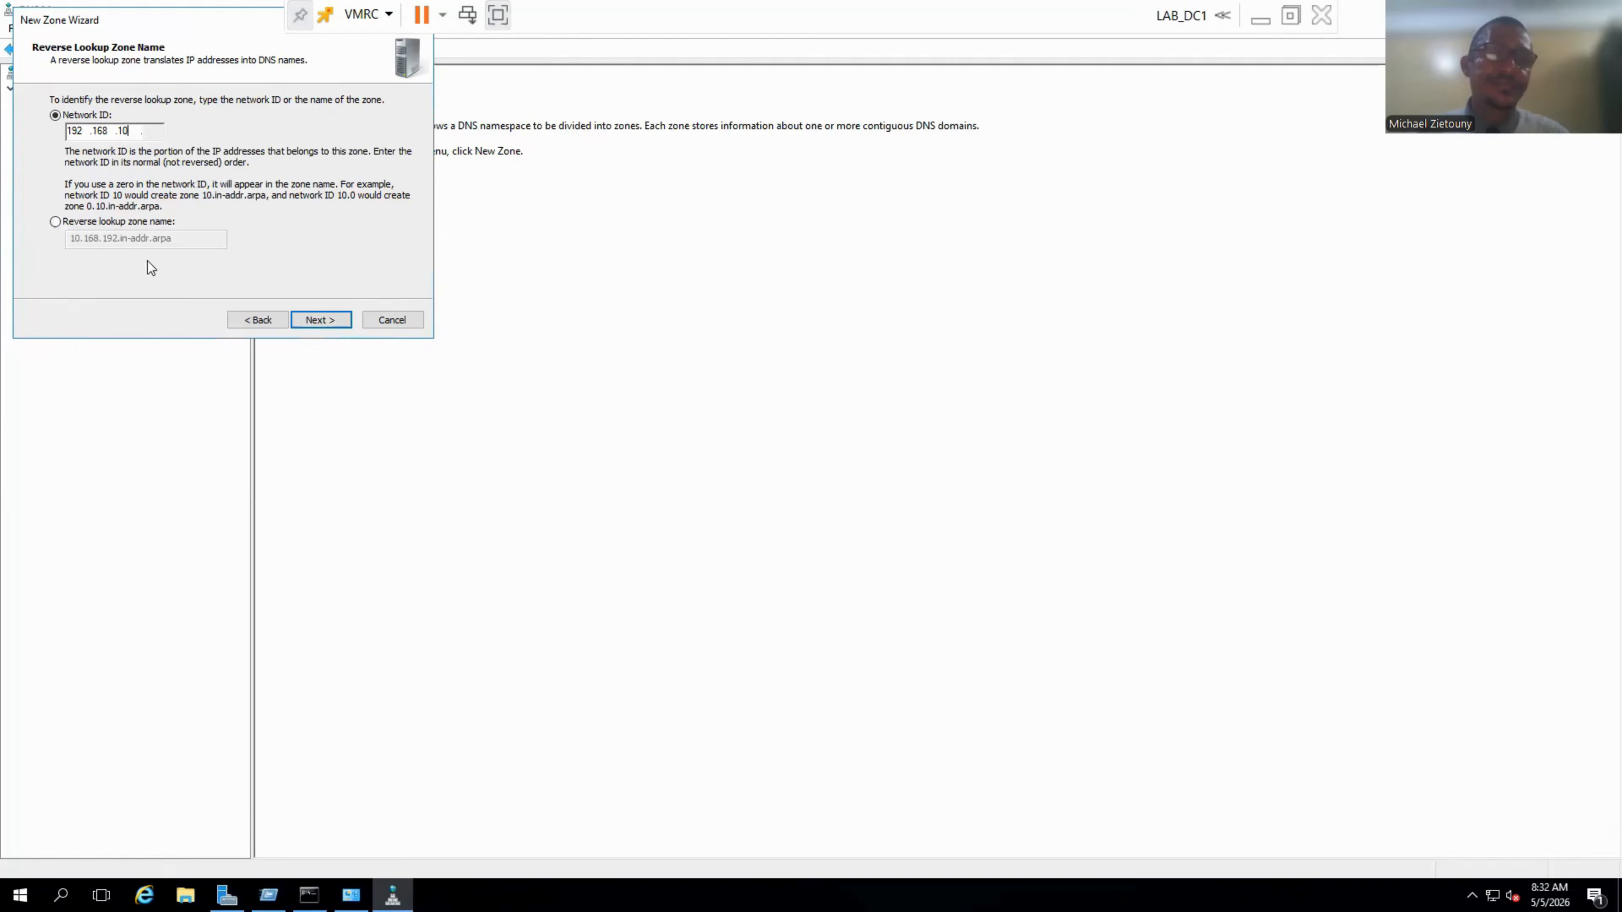
{"action": "left_click", "coordinate": [311, 322]}
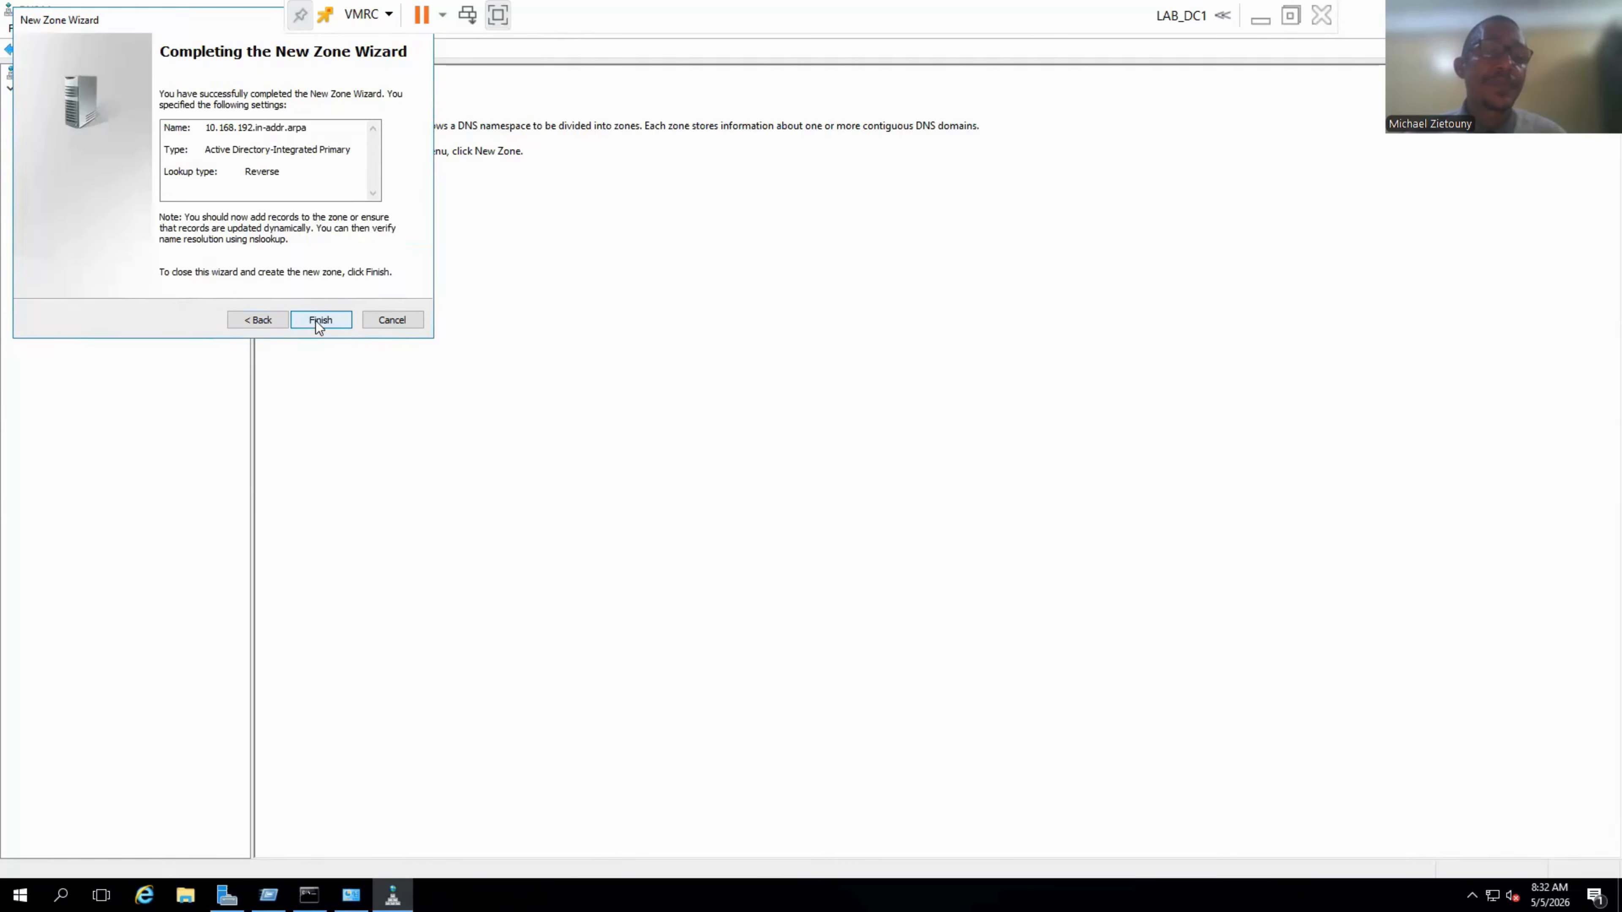
{"action": "left_click", "coordinate": [320, 320]}
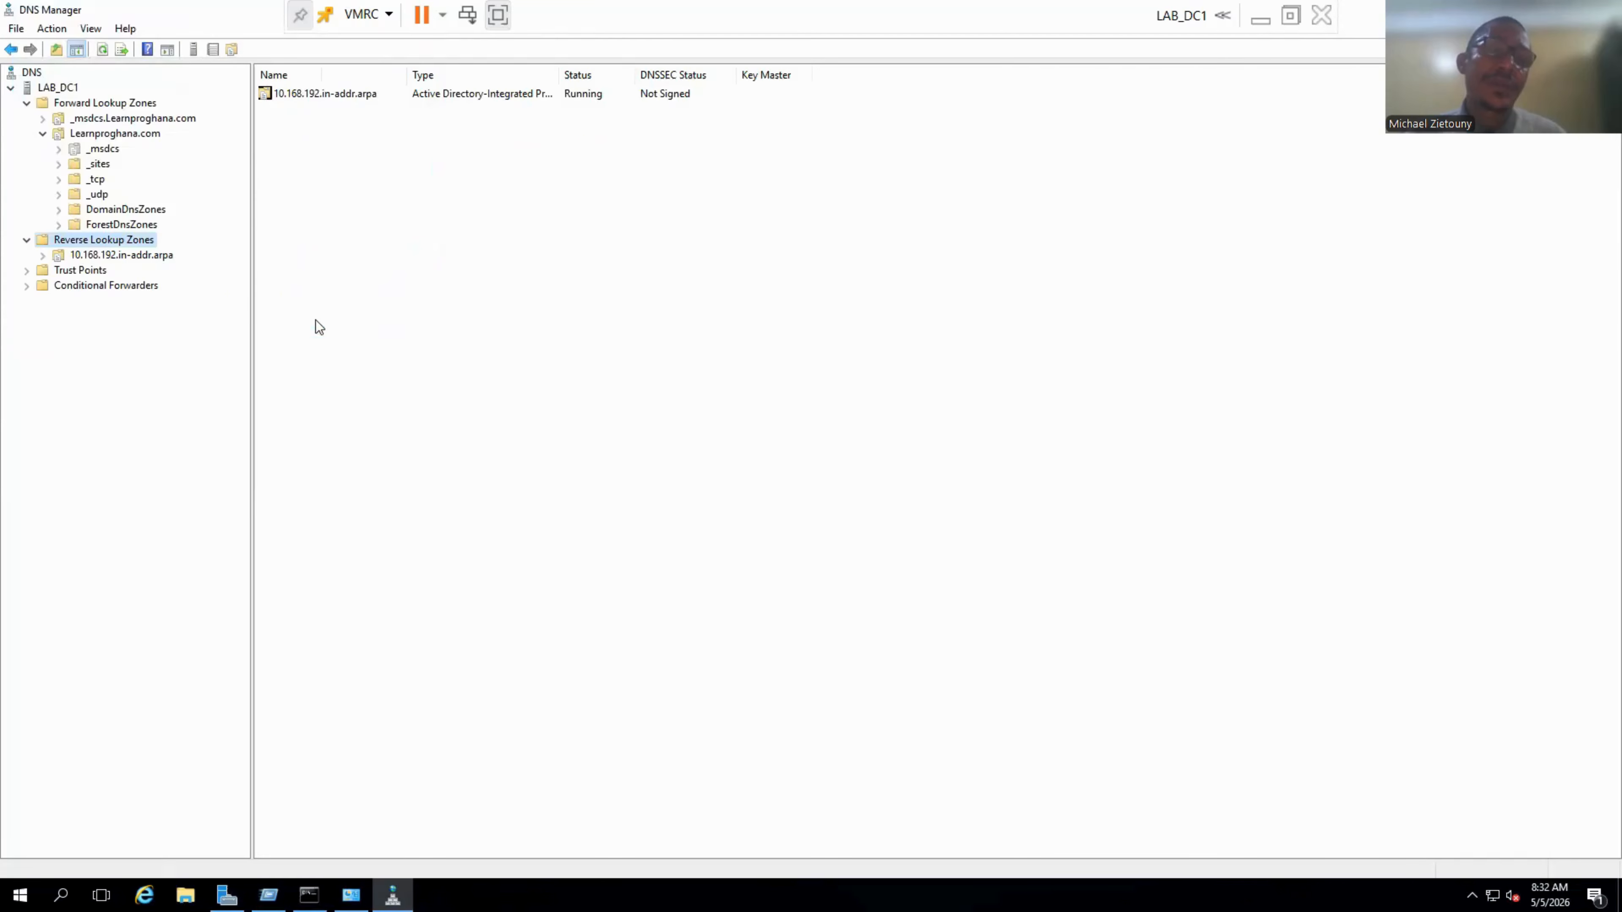
Add a PTR record mapping 192.168.10.10 to lab_dc1.learnproghana.com in 10.168.192.in-addr.arpa.
{"action": "left_click", "coordinate": [128, 261]}
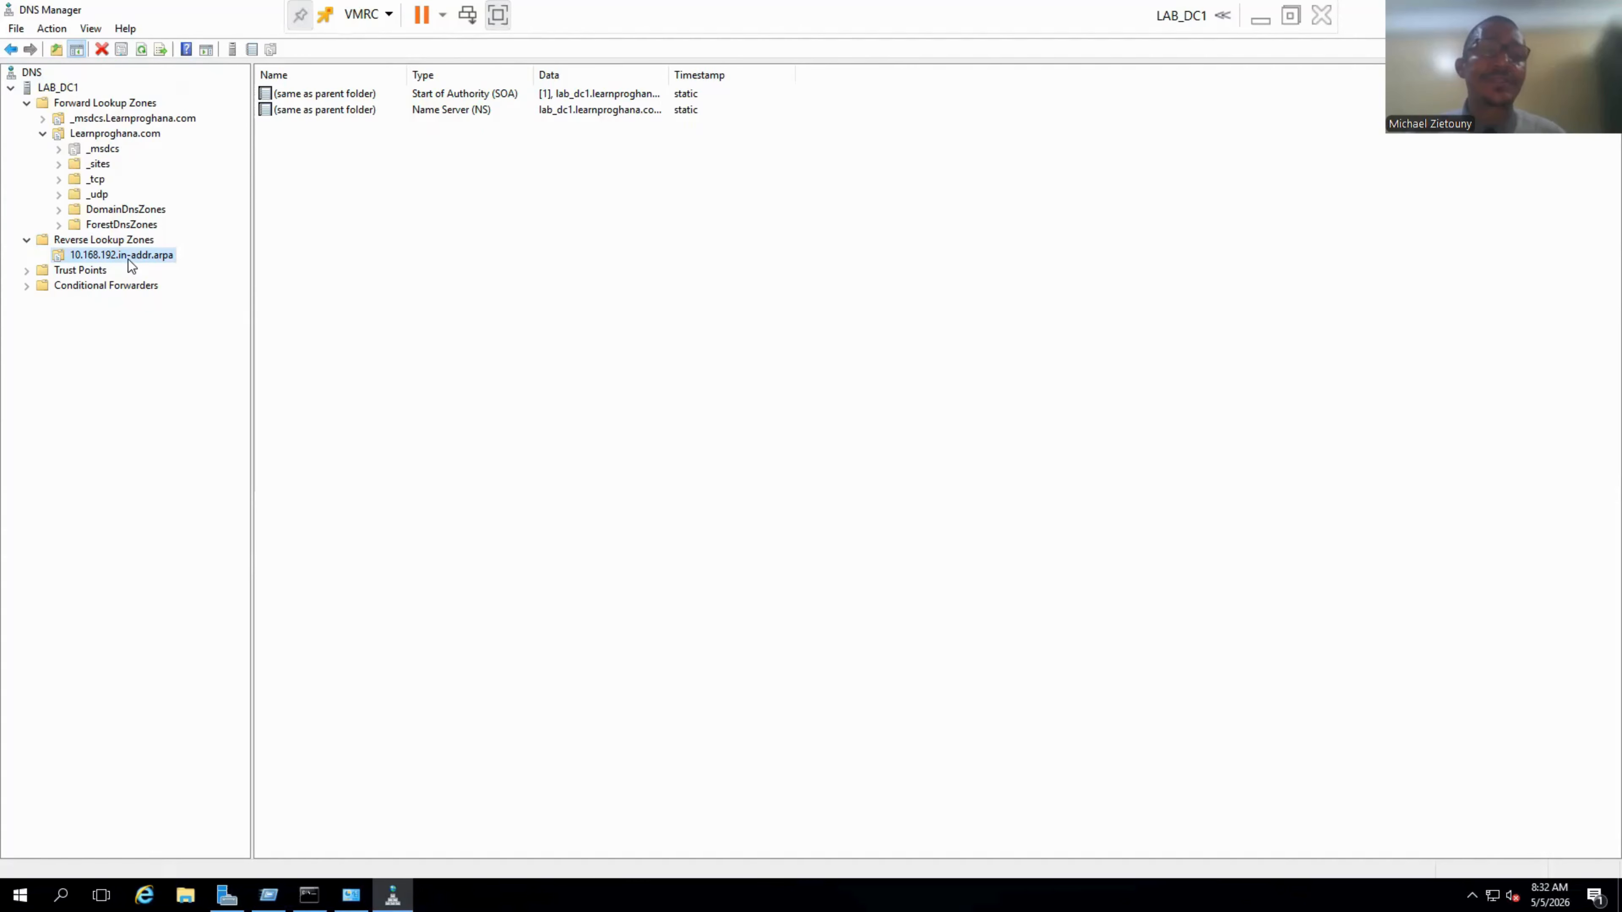
{"action": "right_click", "coordinate": [130, 261]}
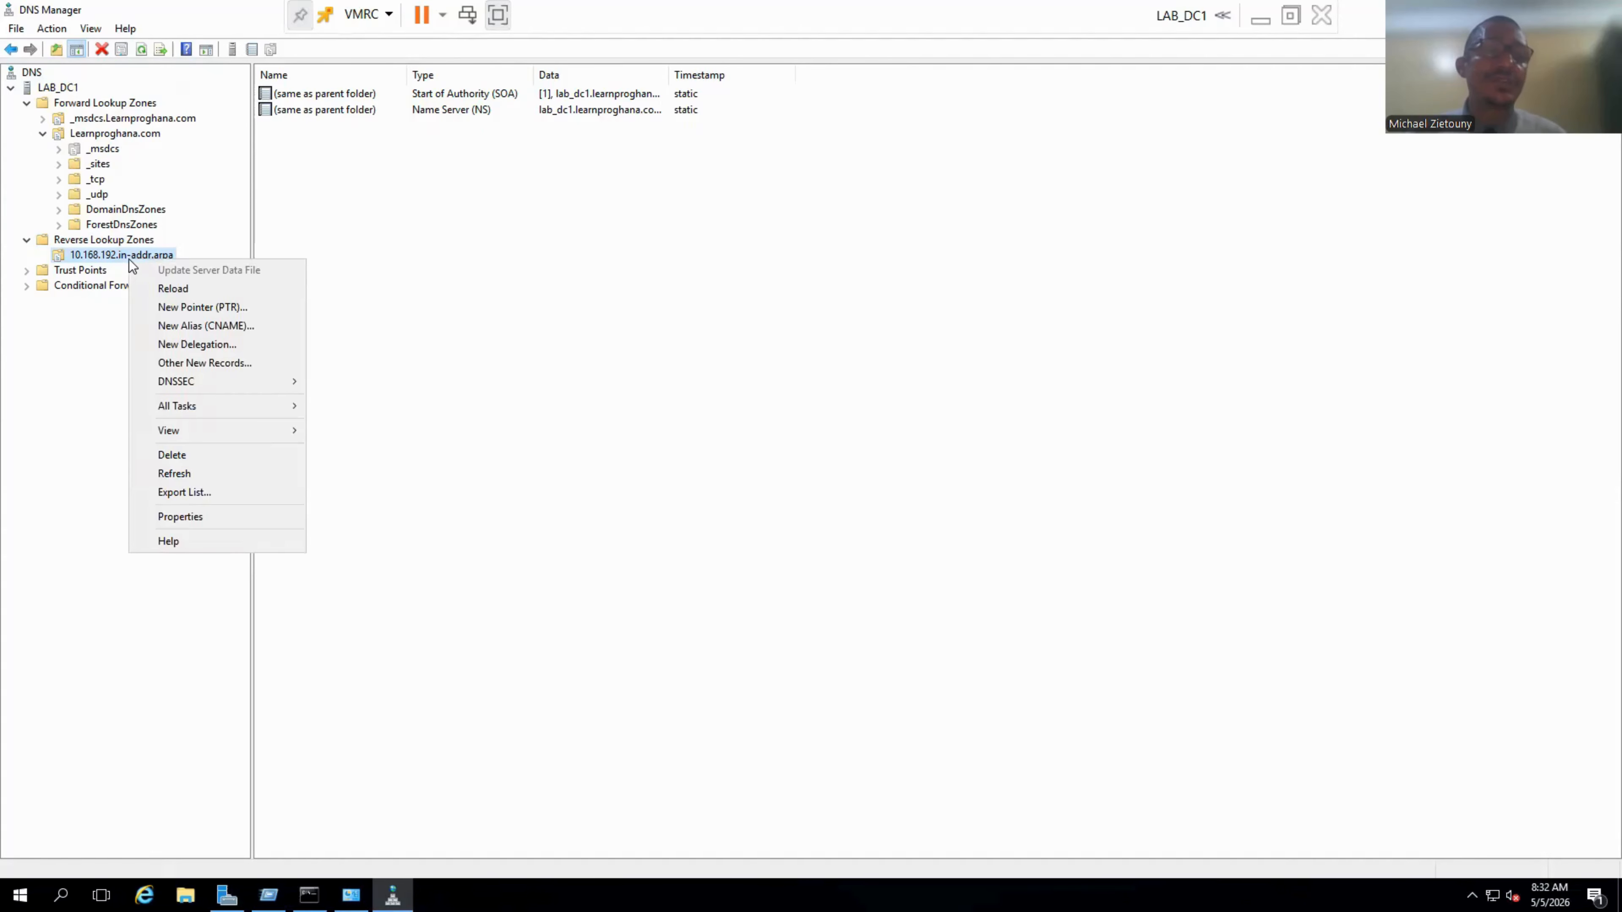
{"action": "left_click", "coordinate": [192, 309]}
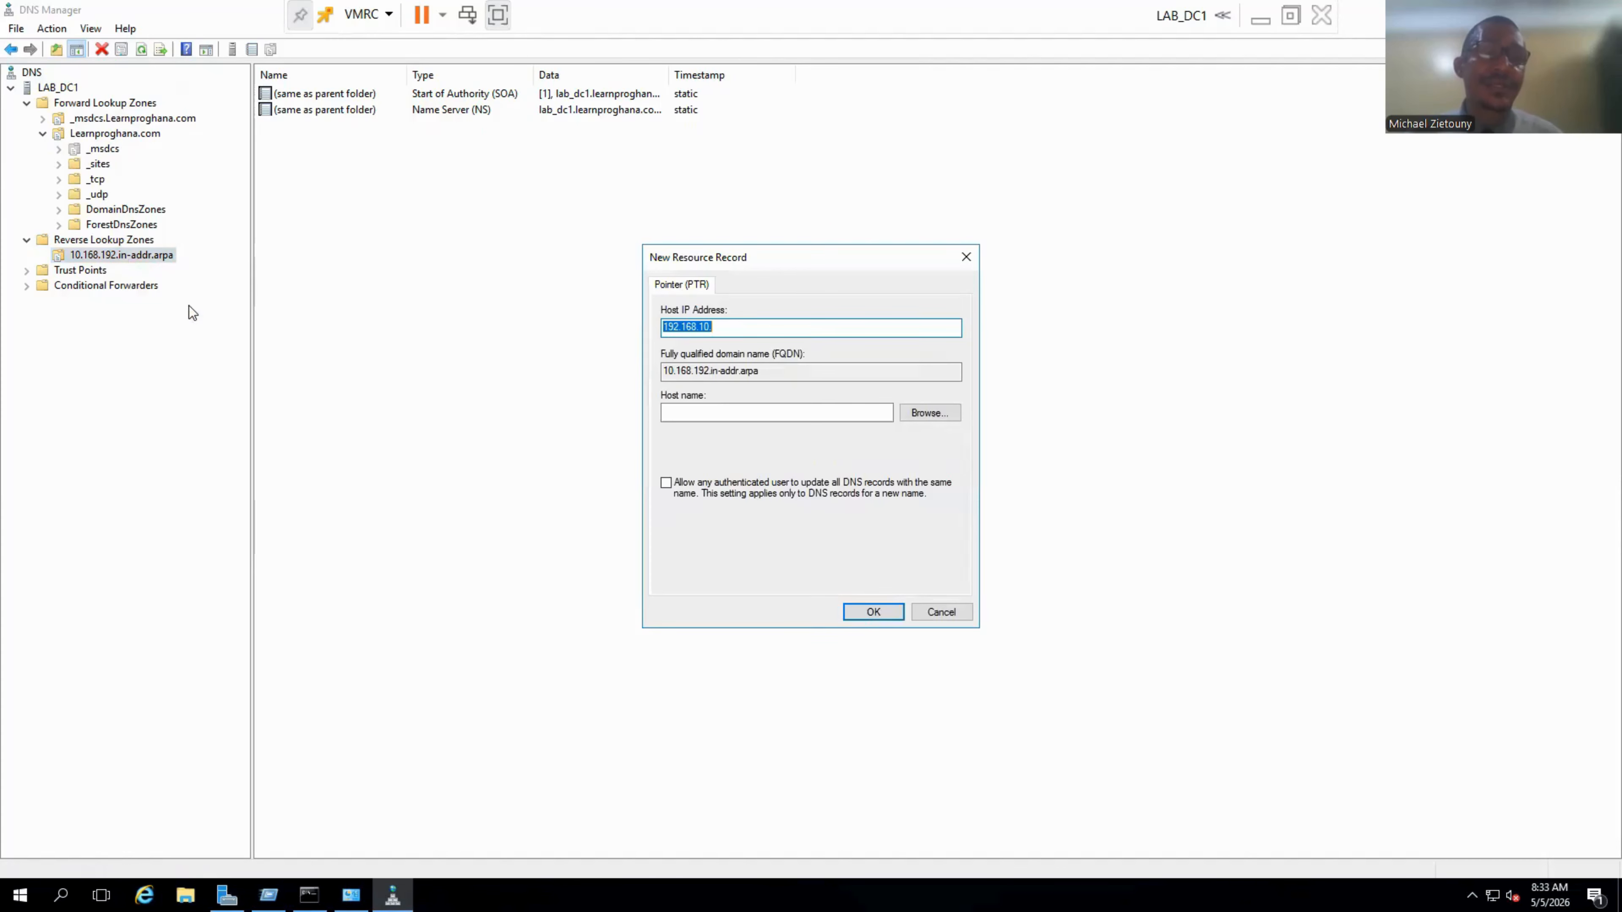
{"action": "left_click", "coordinate": [735, 328]}
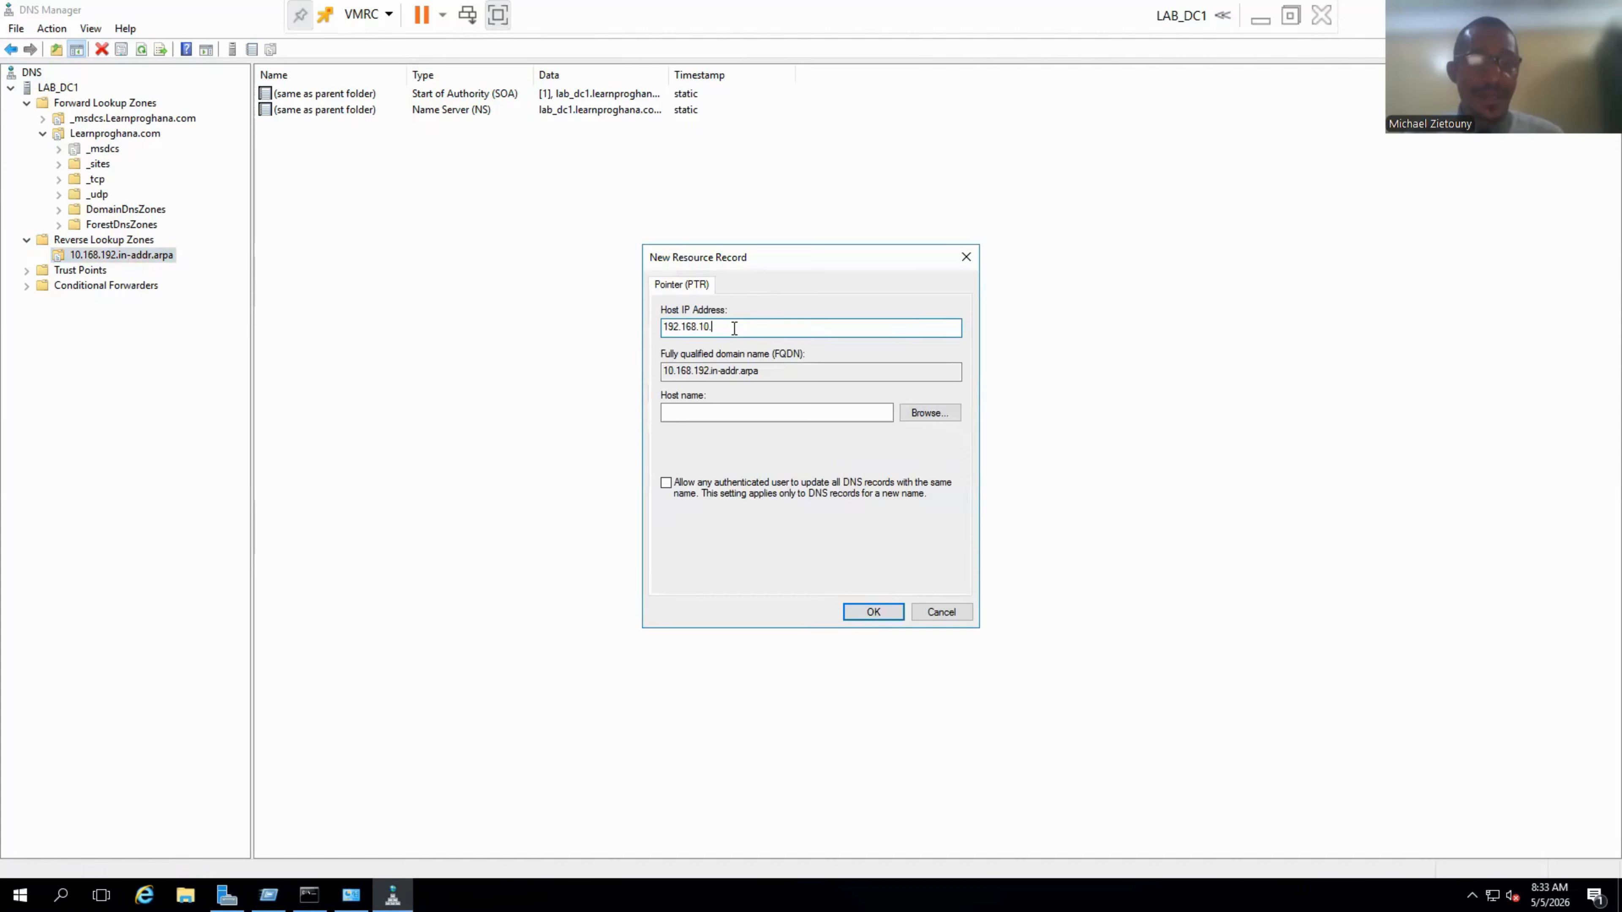
{"action": "type", "text": "10"}
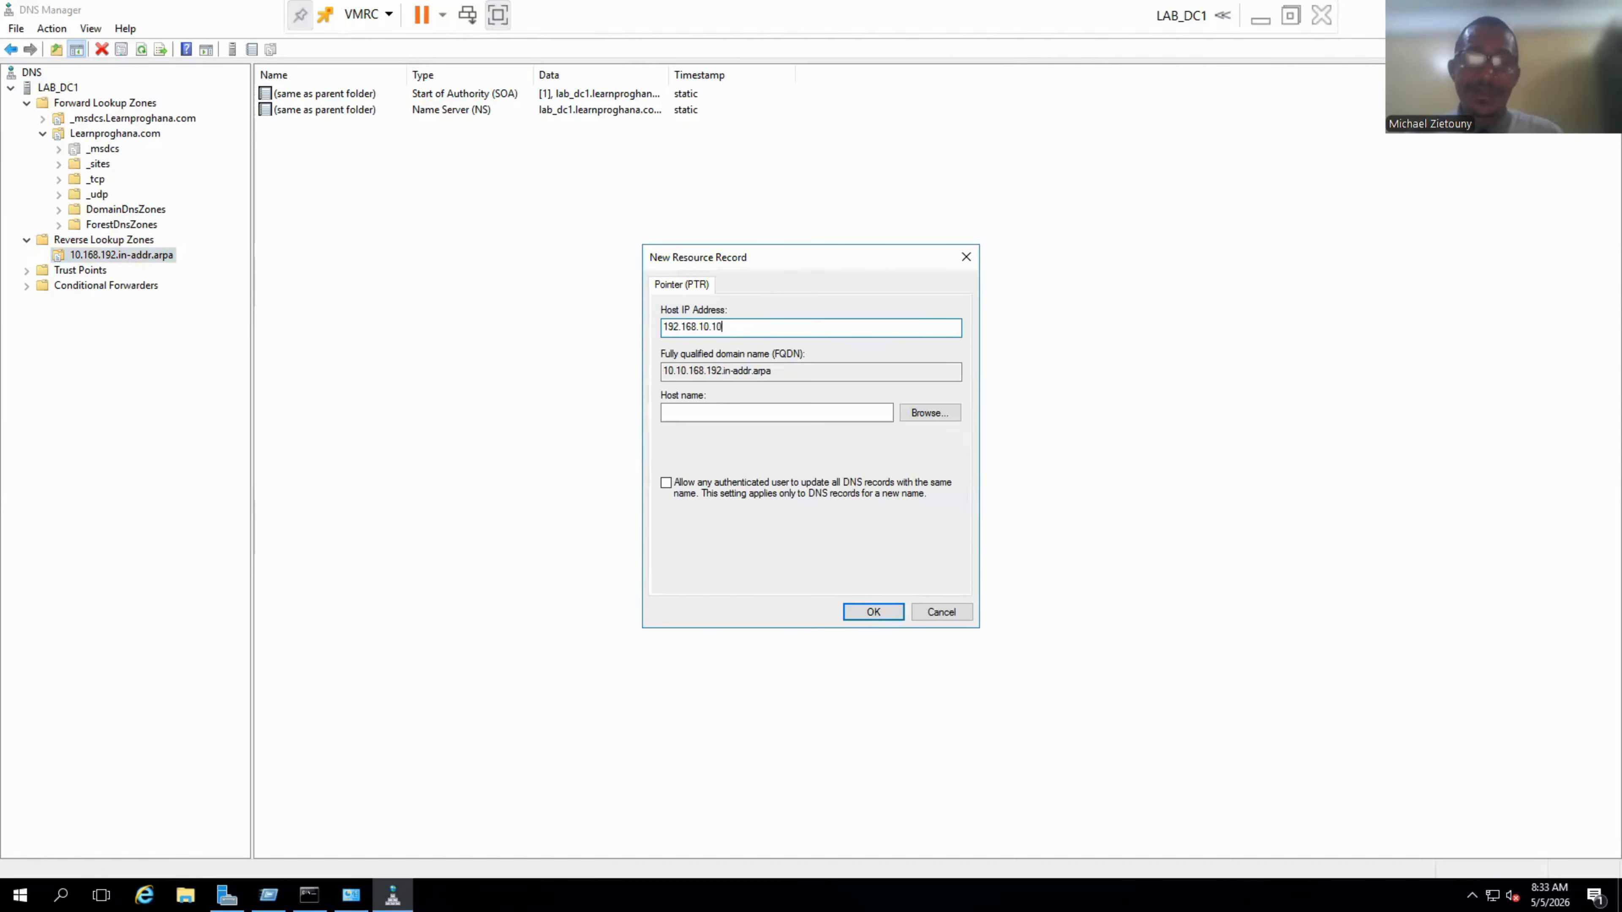
{"action": "left_click", "coordinate": [725, 412]}
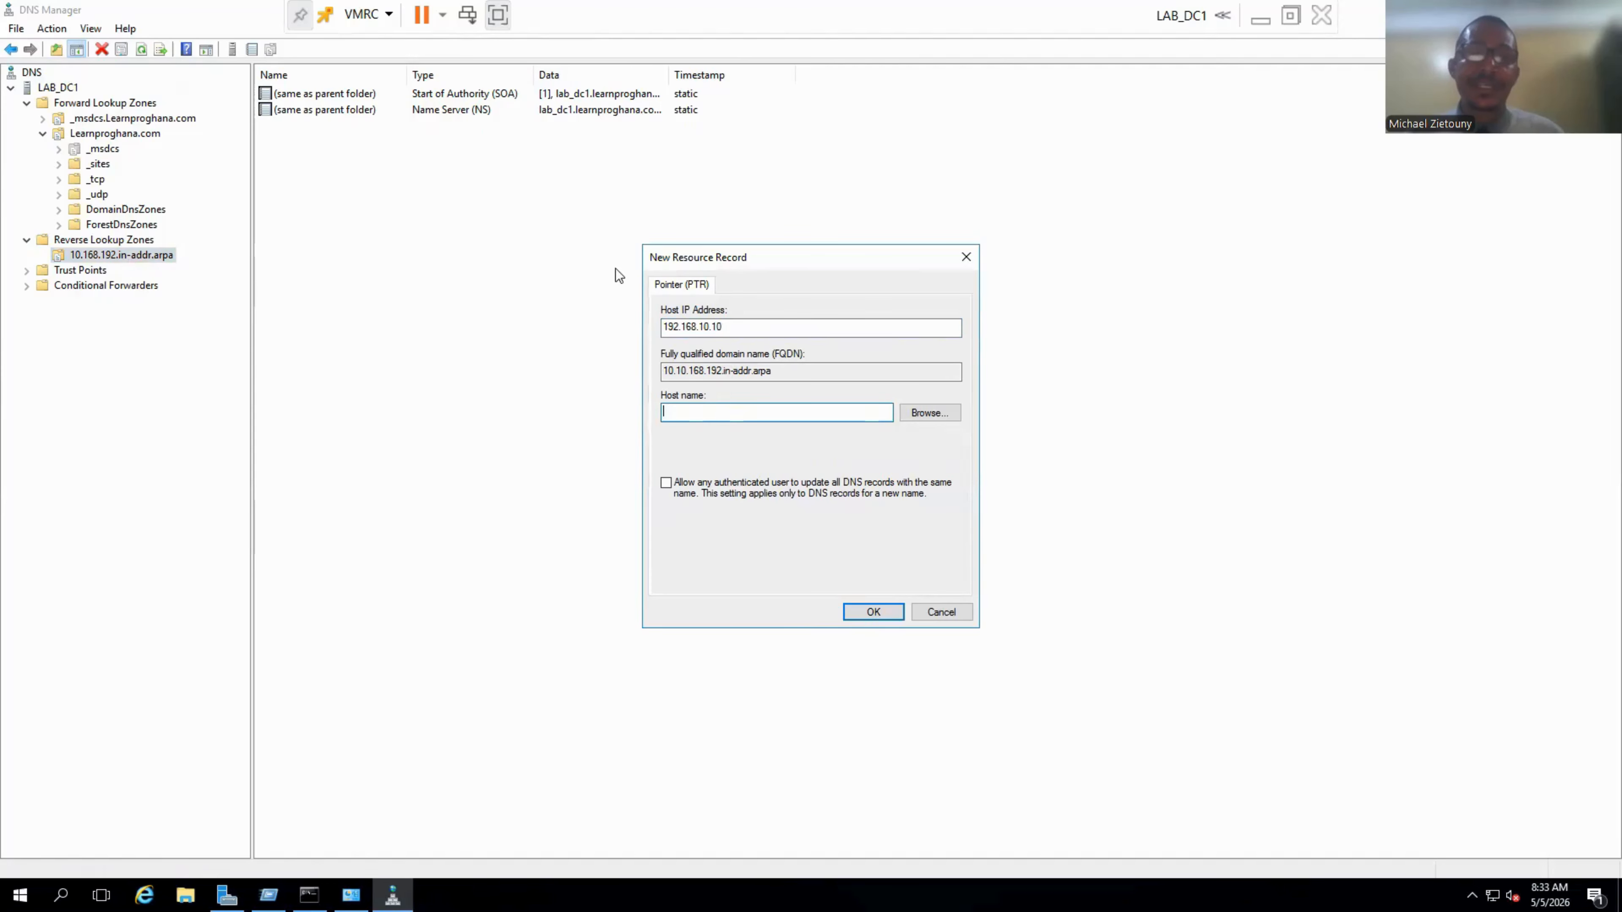
{"action": "type", "text": "la"}
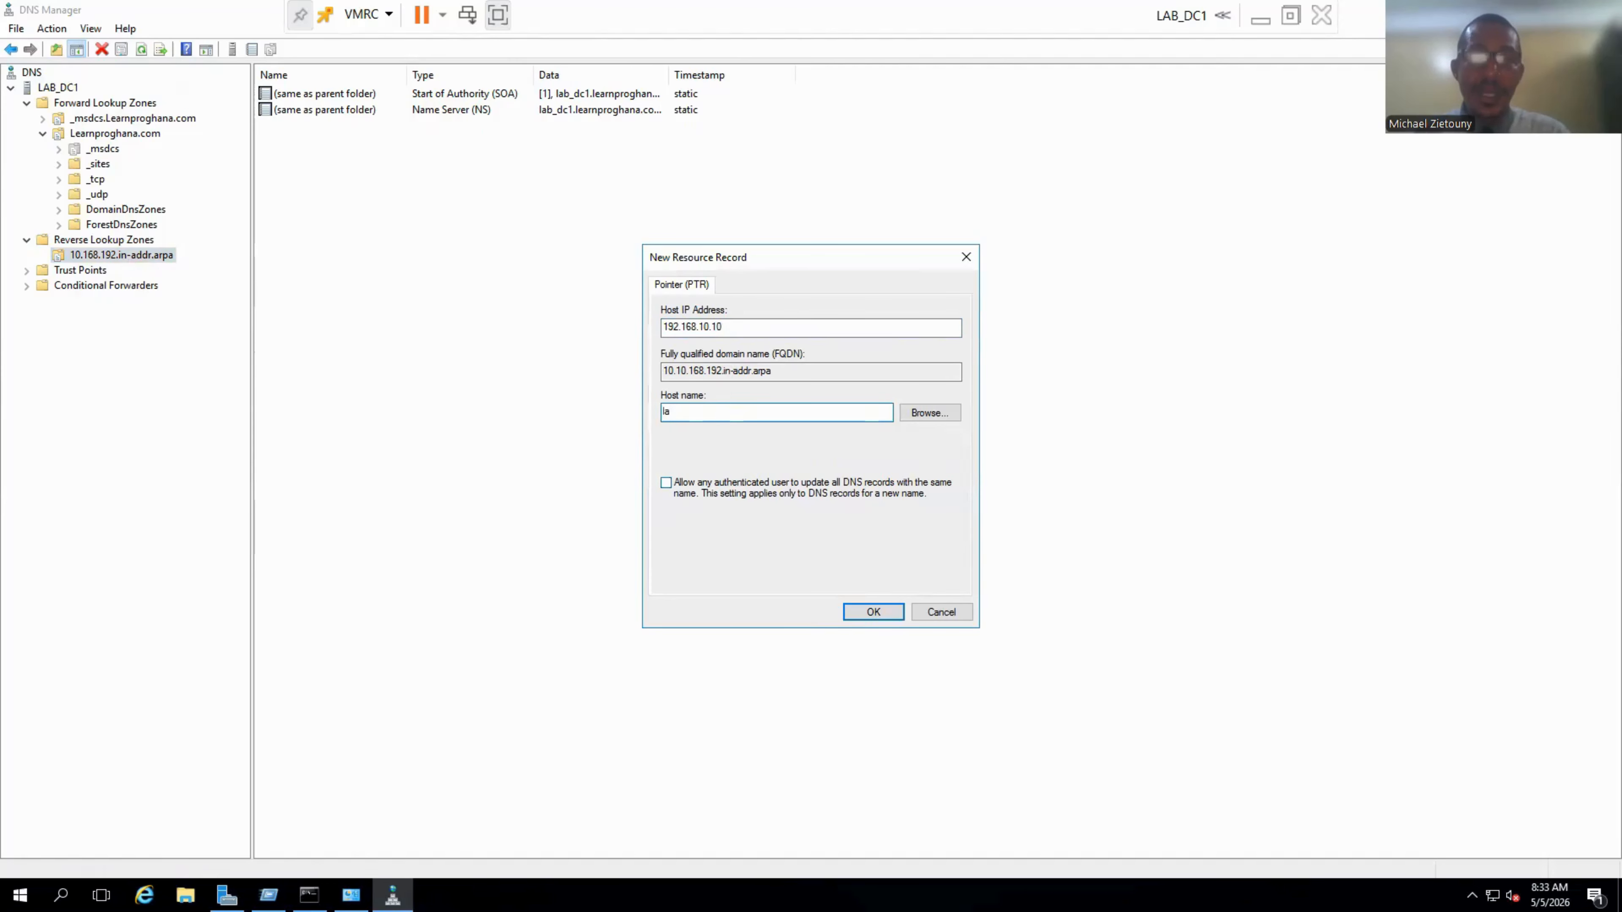
{"action": "type", "text": "b_dc1"}
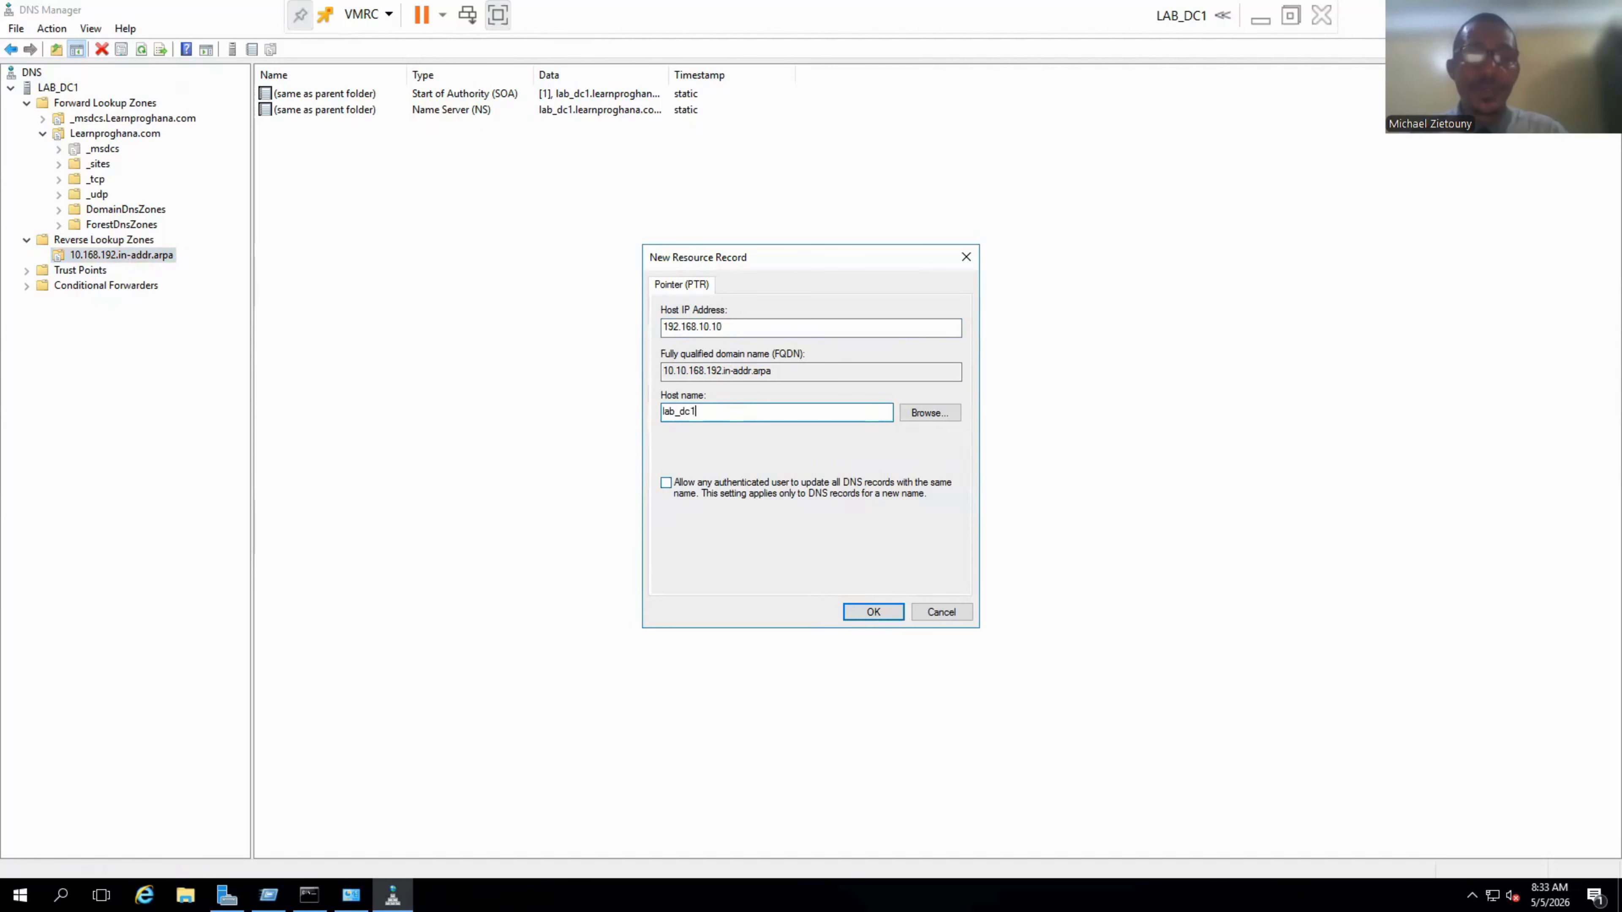
{"action": "type", "text": ".learnpr"}
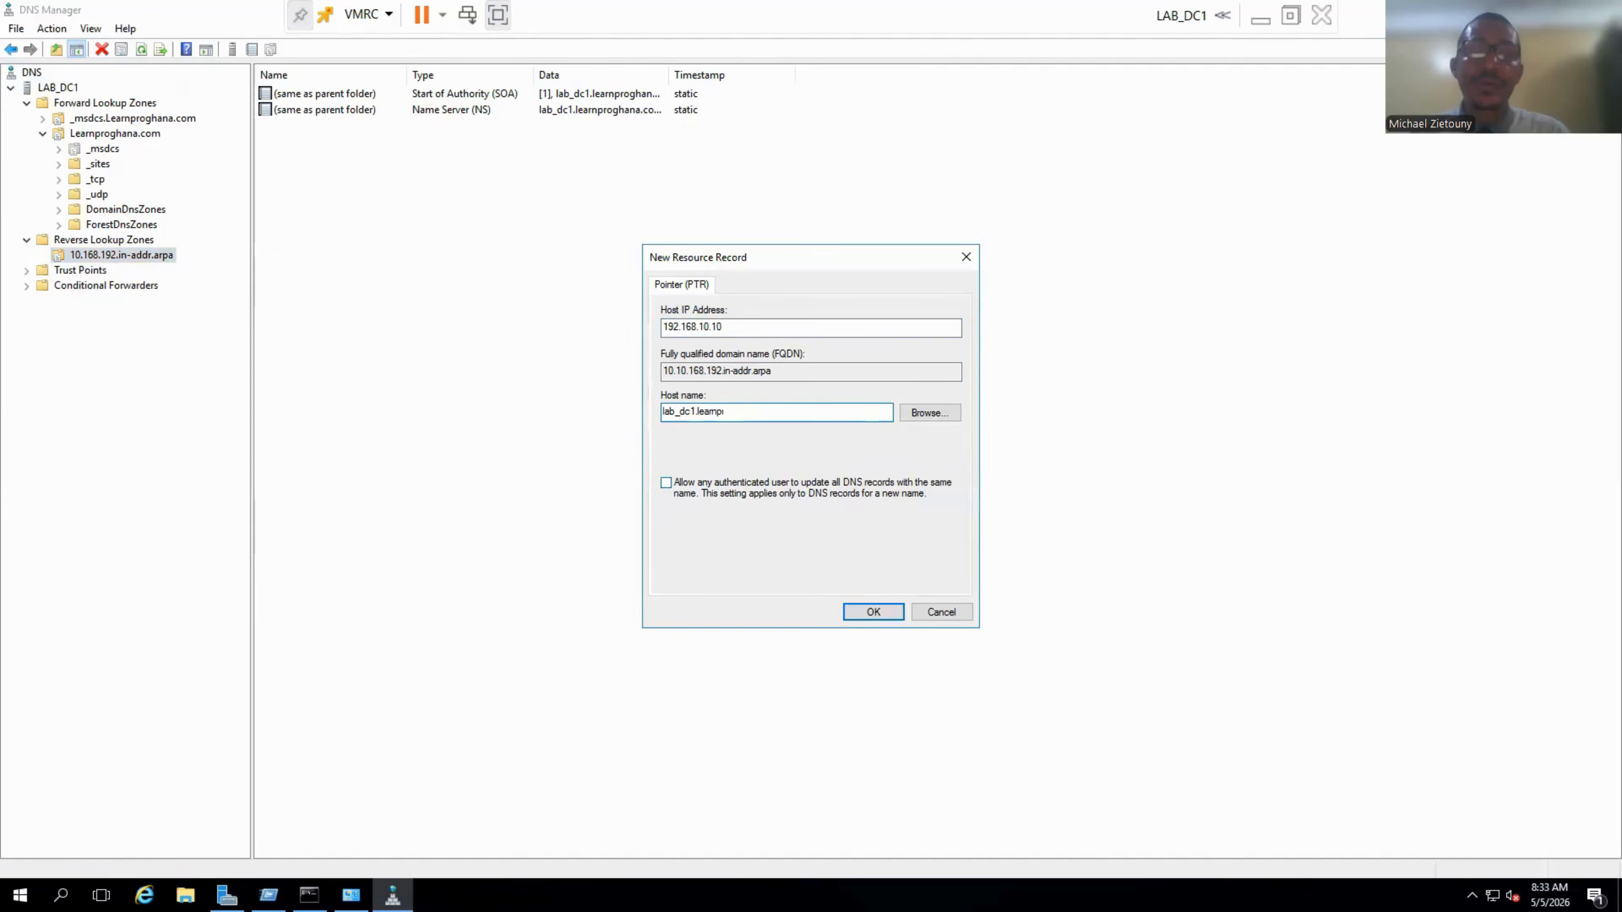
{"action": "type", "text": "oghana.com"}
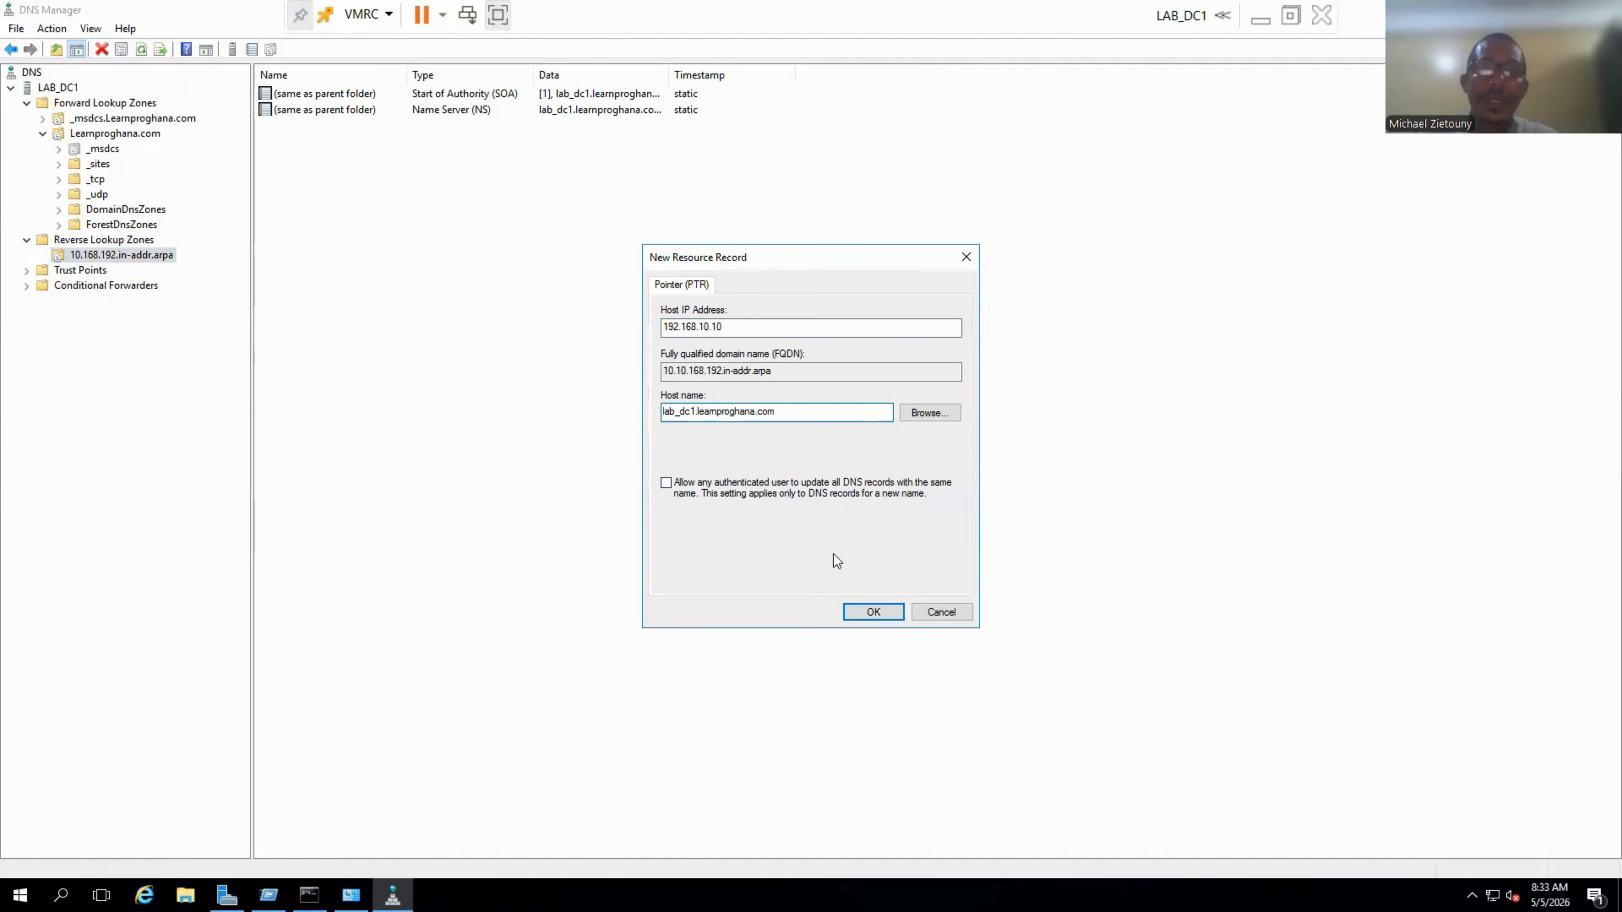
{"action": "left_click", "coordinate": [874, 613]}
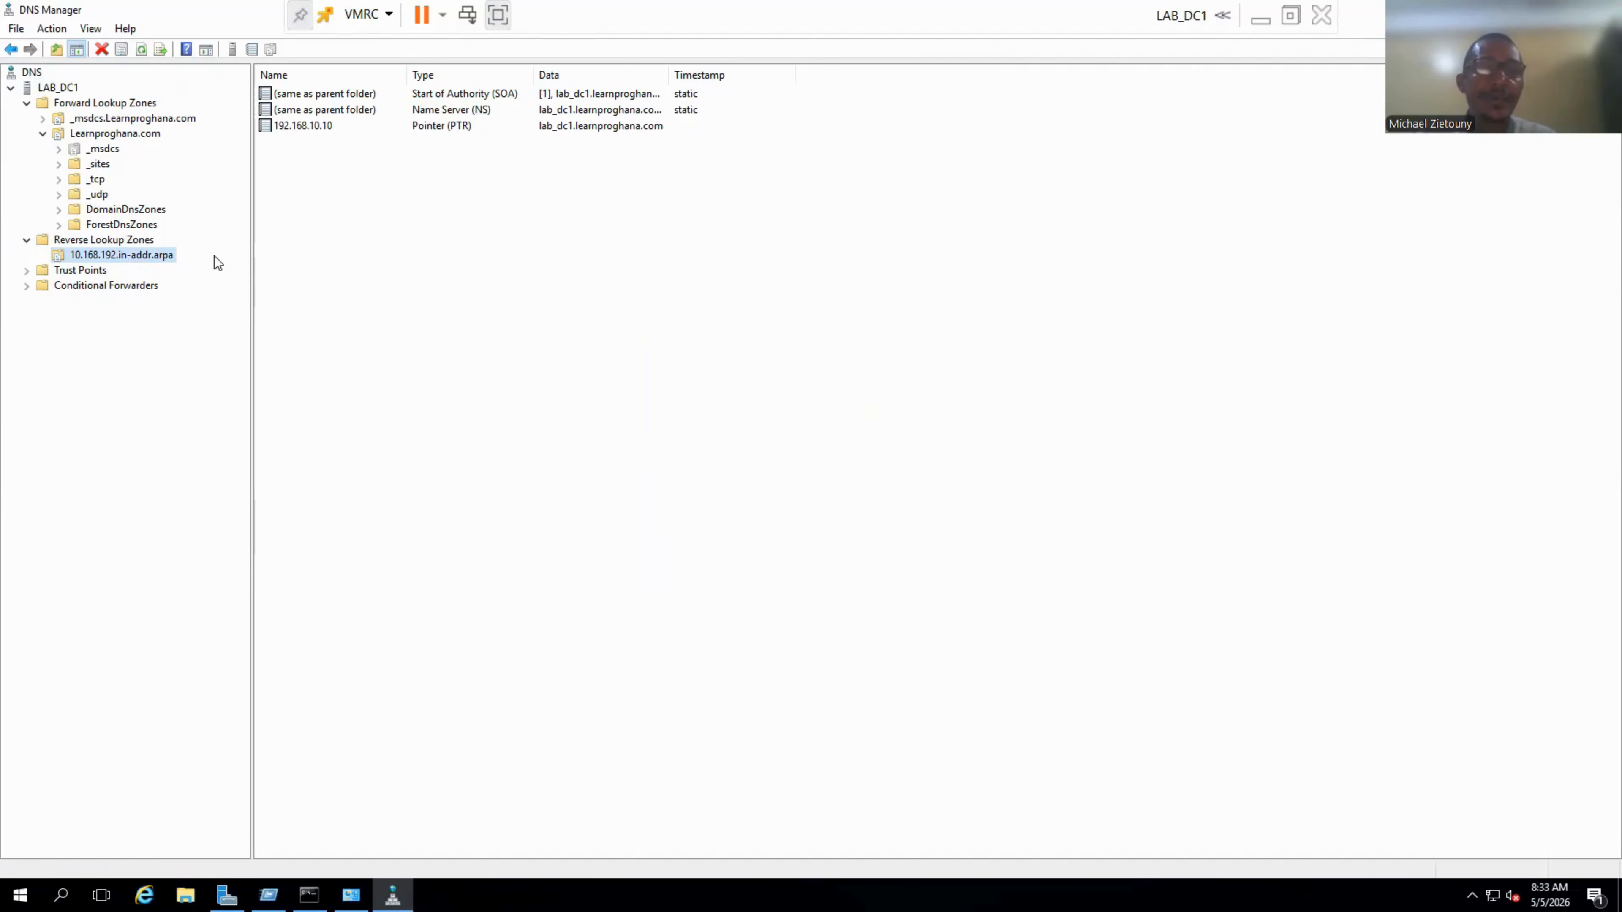
Reload the reverse zone to show the updated records.
{"action": "right_click", "coordinate": [473, 243]}
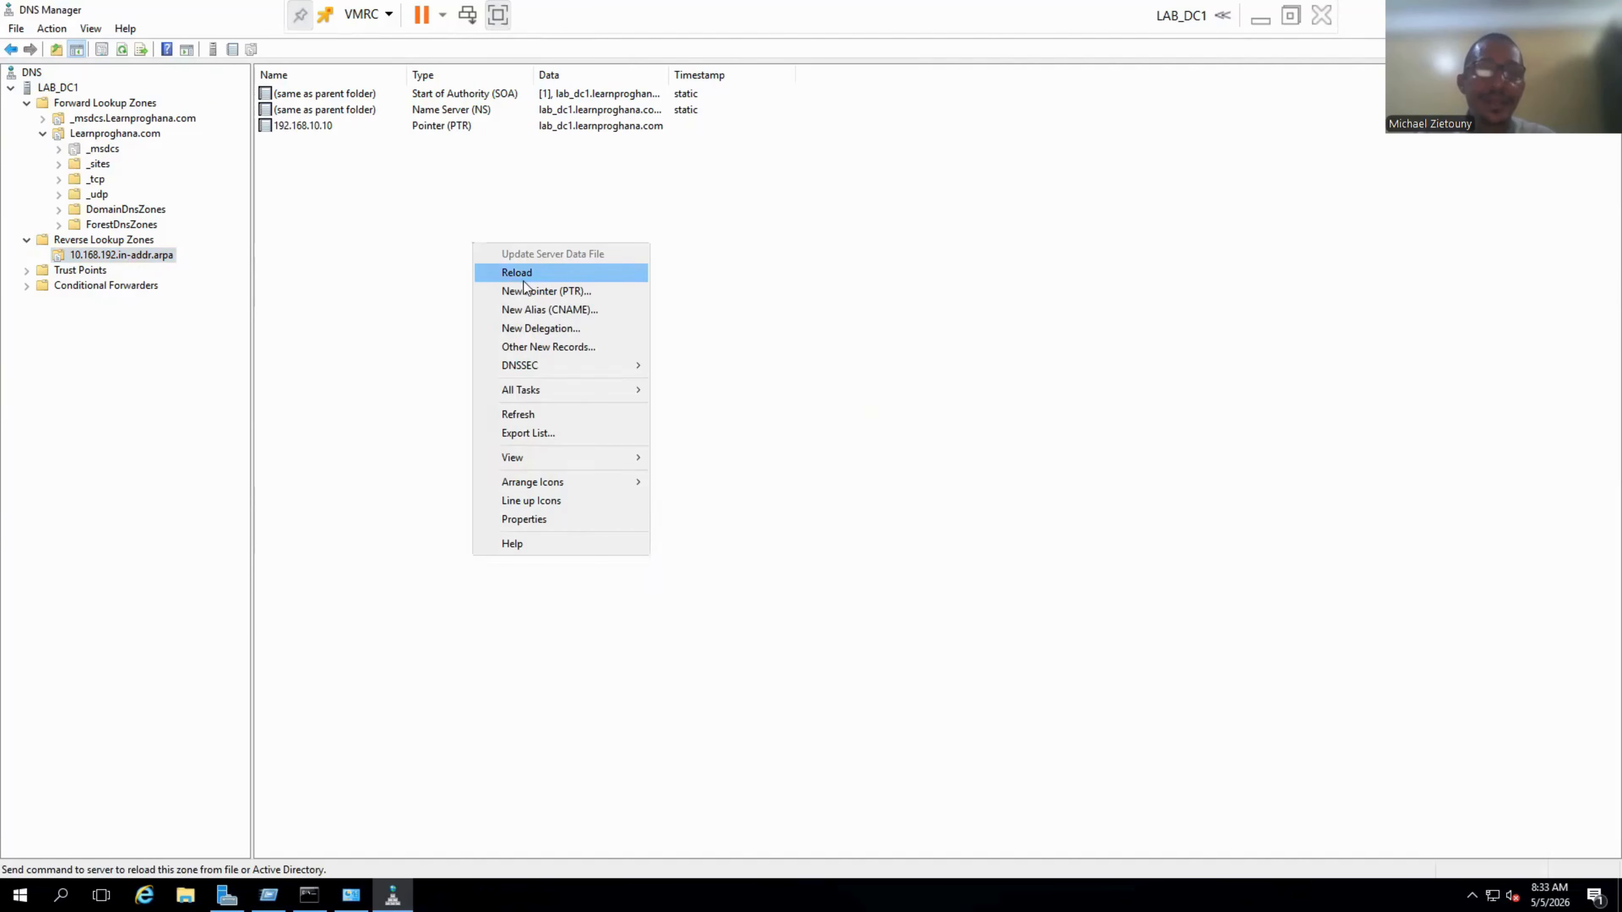
{"action": "left_click", "coordinate": [519, 415]}
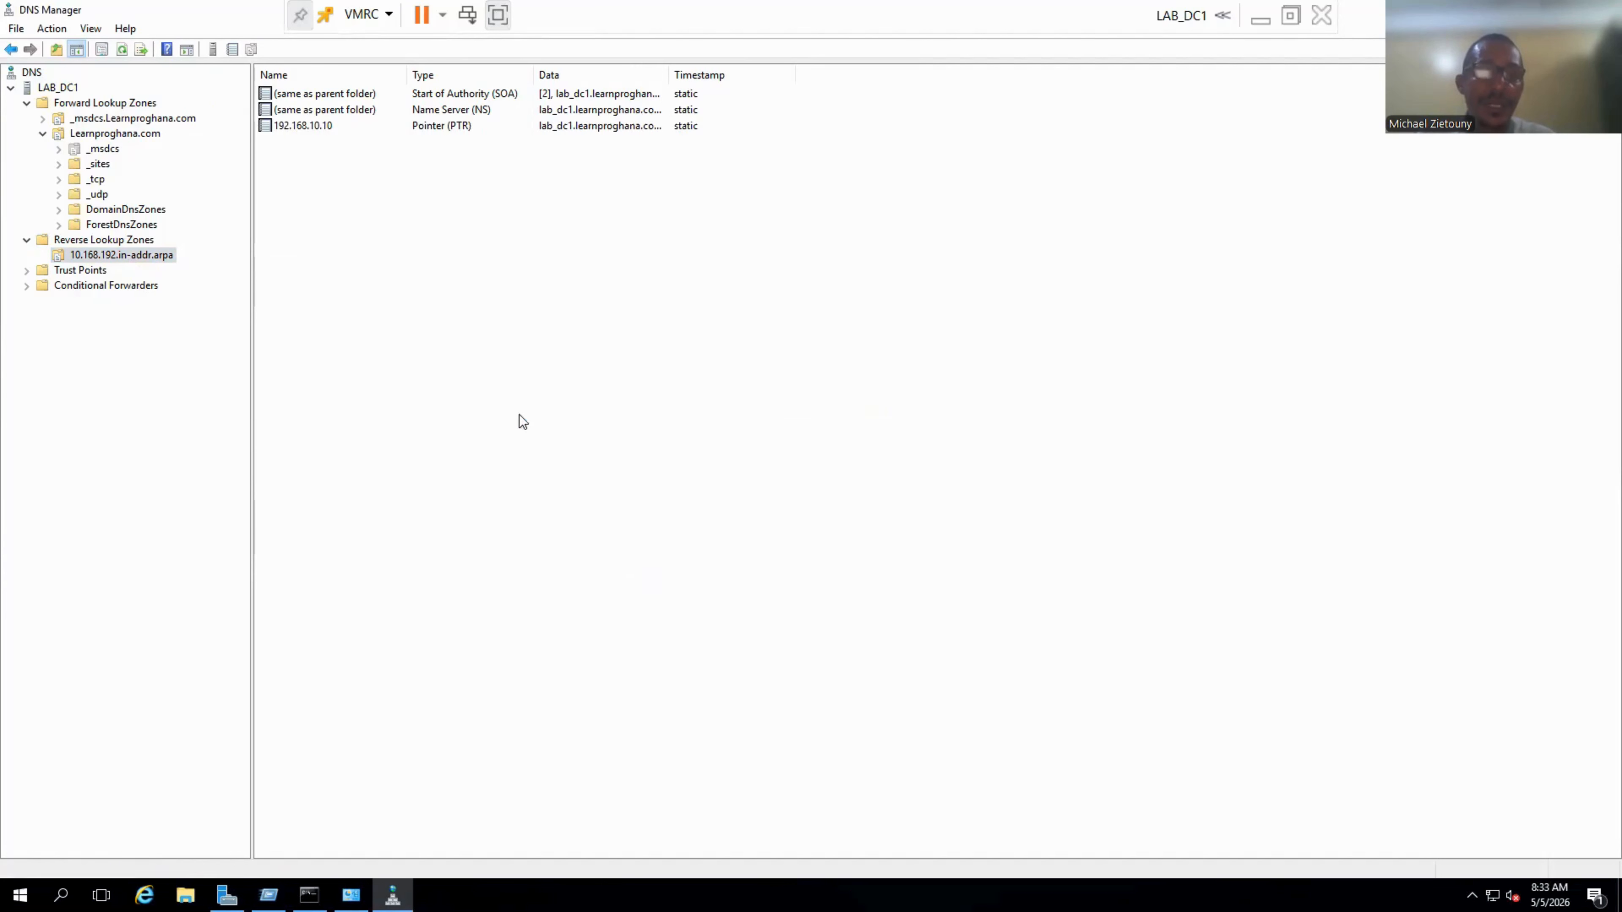
{"action": "left_click", "coordinate": [313, 895]}
Re-run nslookup lab_dc1, which now names server lab_dc1.learnproghana.com, and return to DNS Manager.
{"action": "key", "text": "Up"}
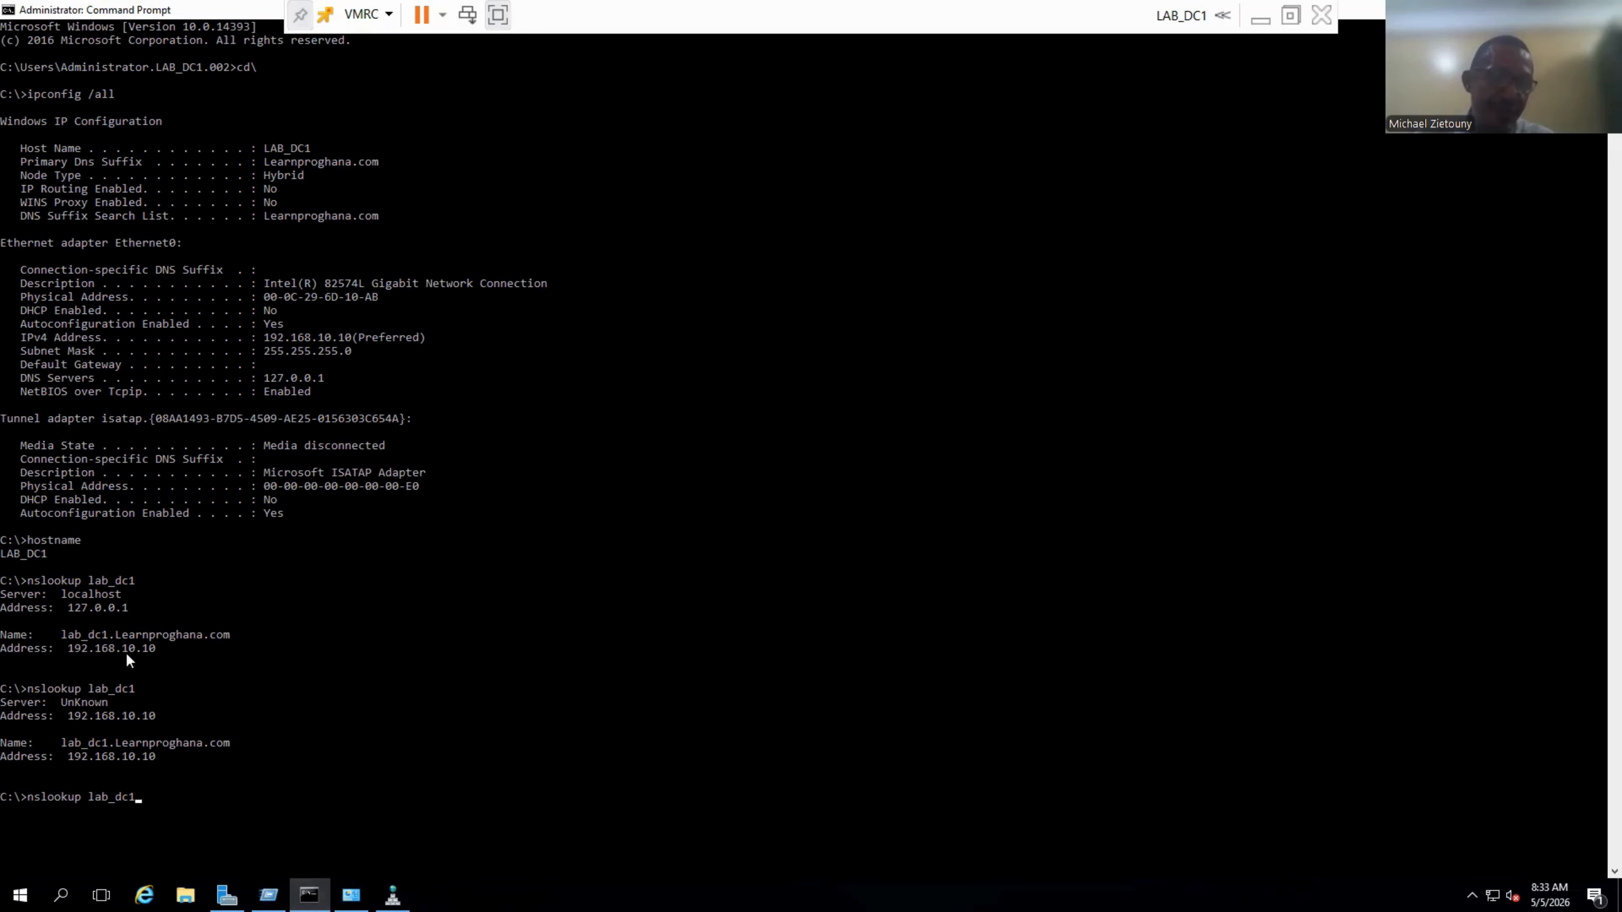
{"action": "key", "text": "Return"}
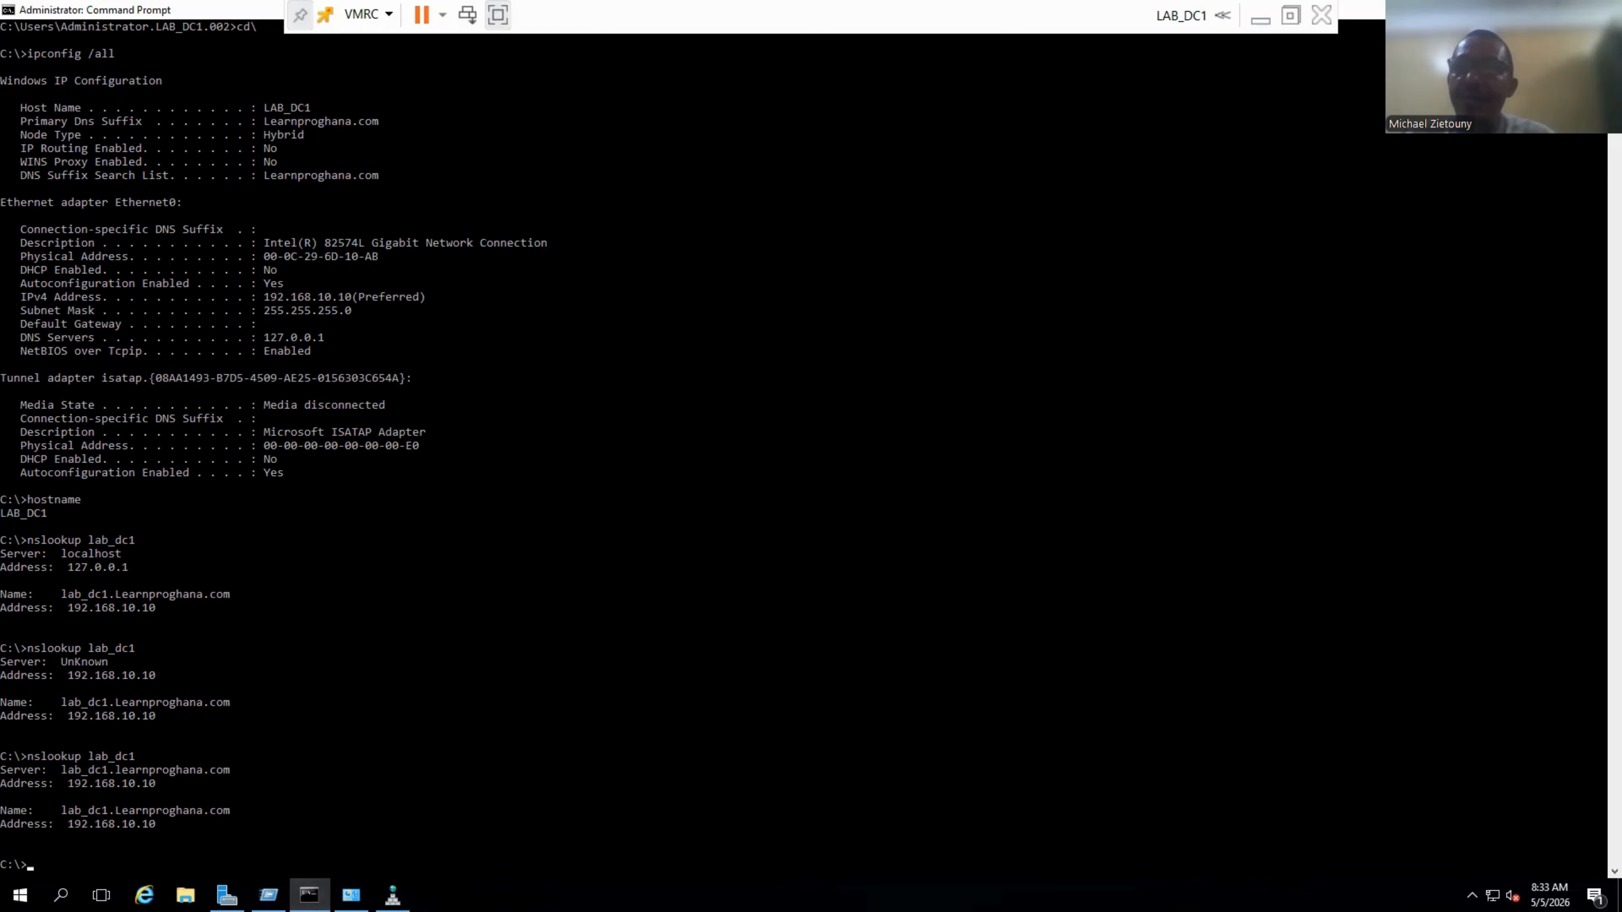
{"action": "key", "text": "alt+Tab"}
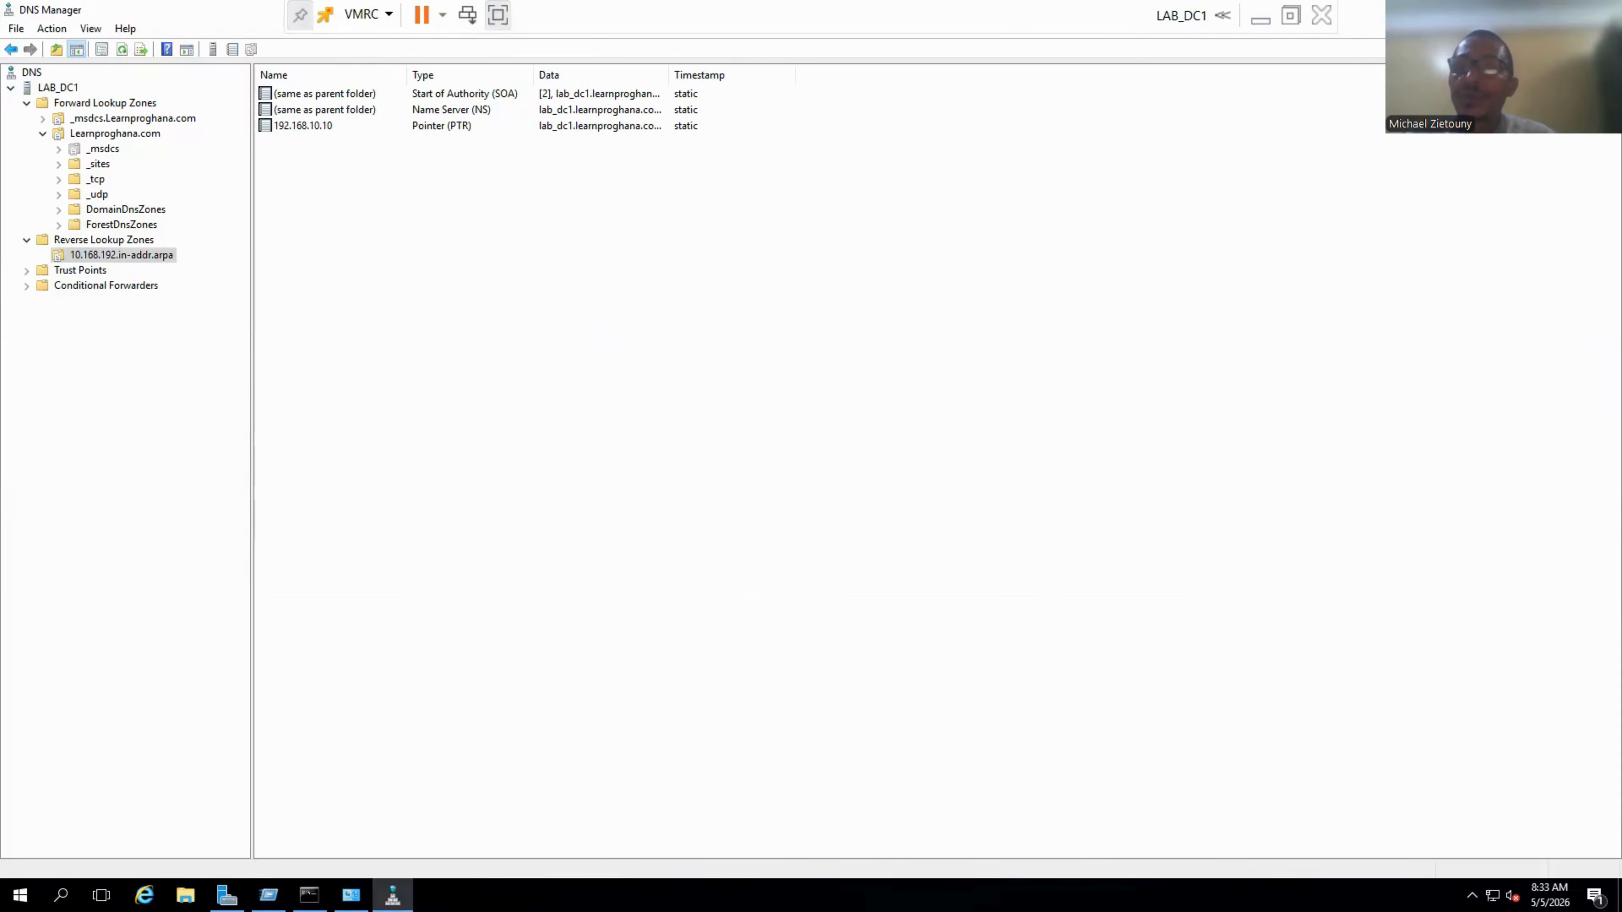
Launch Active Directory Users and Computers from the Server Manager Tools menu.
{"action": "key", "text": "alt+Tab"}
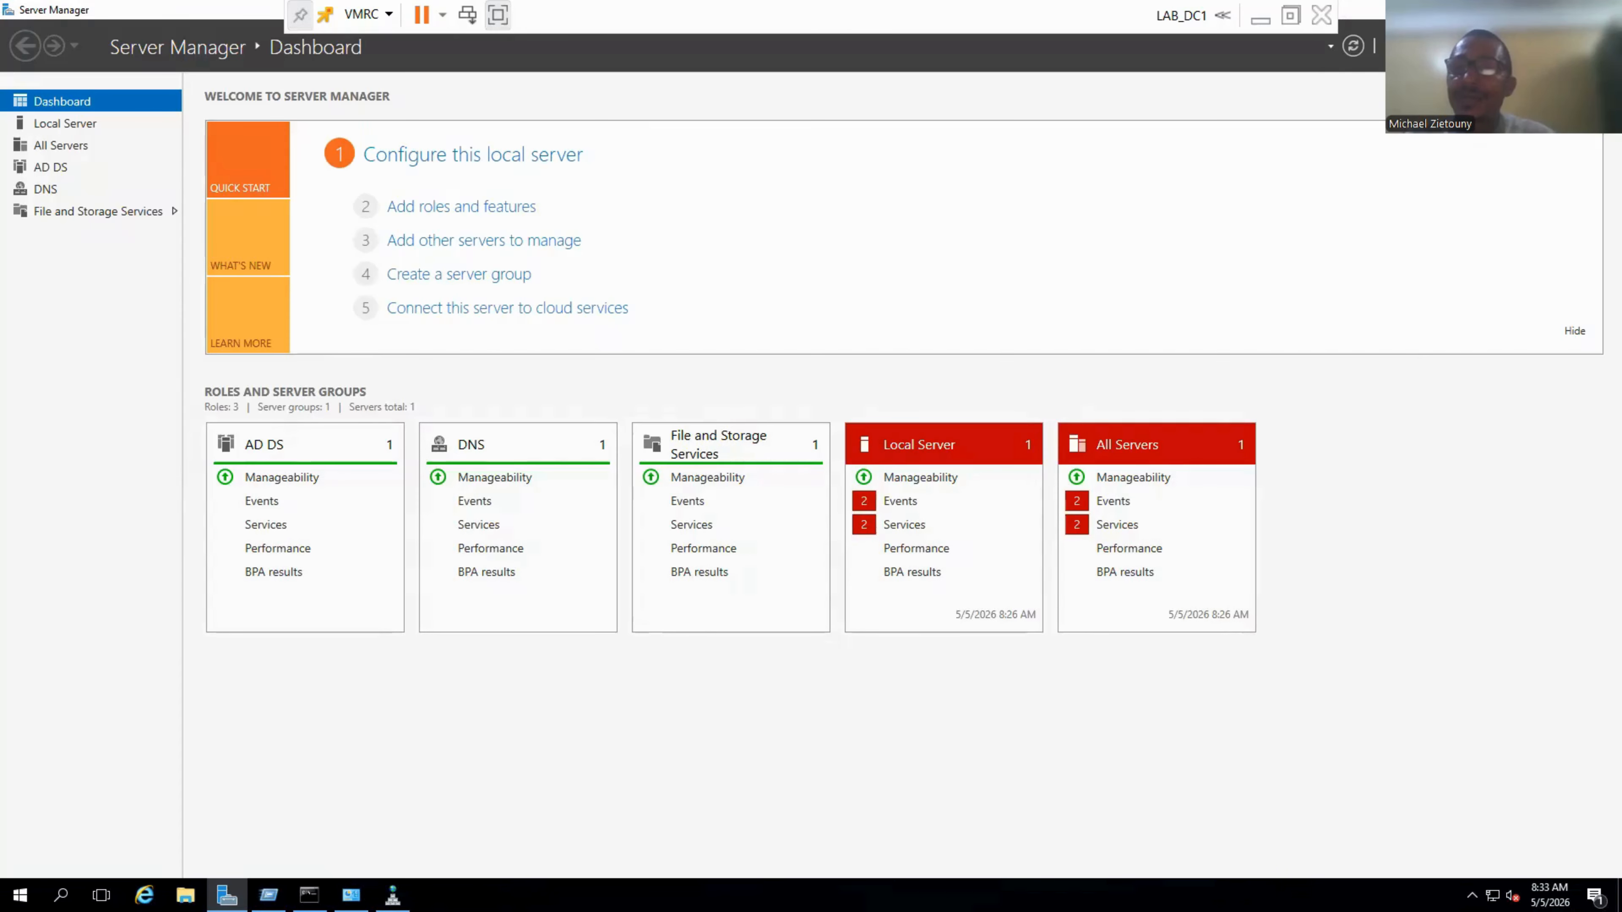
{"action": "left_click", "coordinate": [1456, 46]}
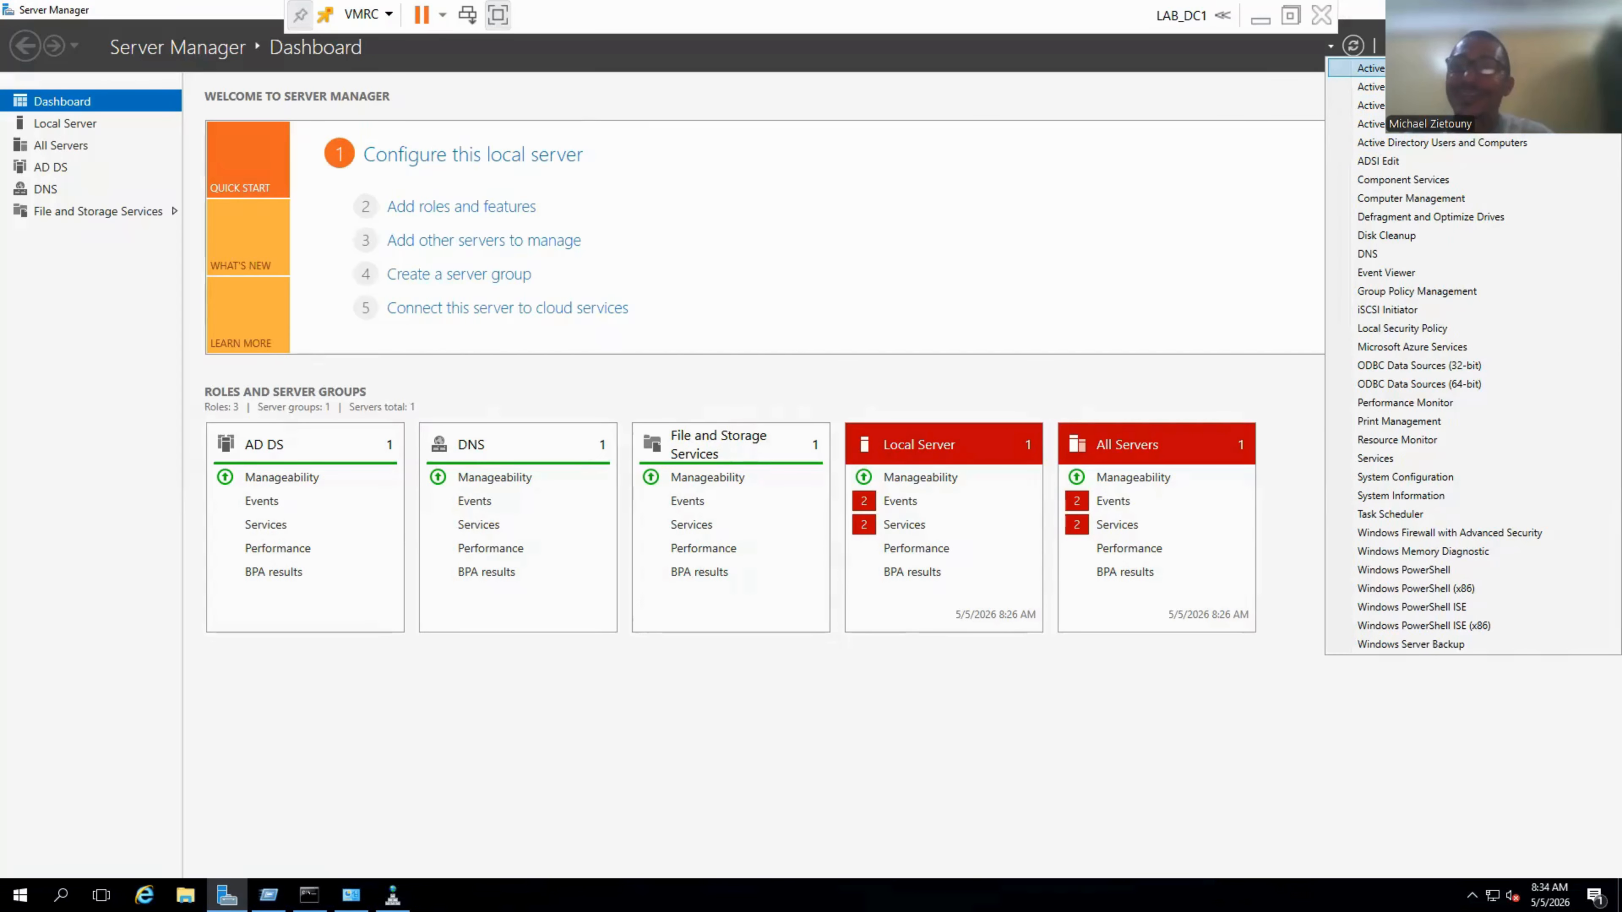
{"action": "left_click", "coordinate": [1457, 146]}
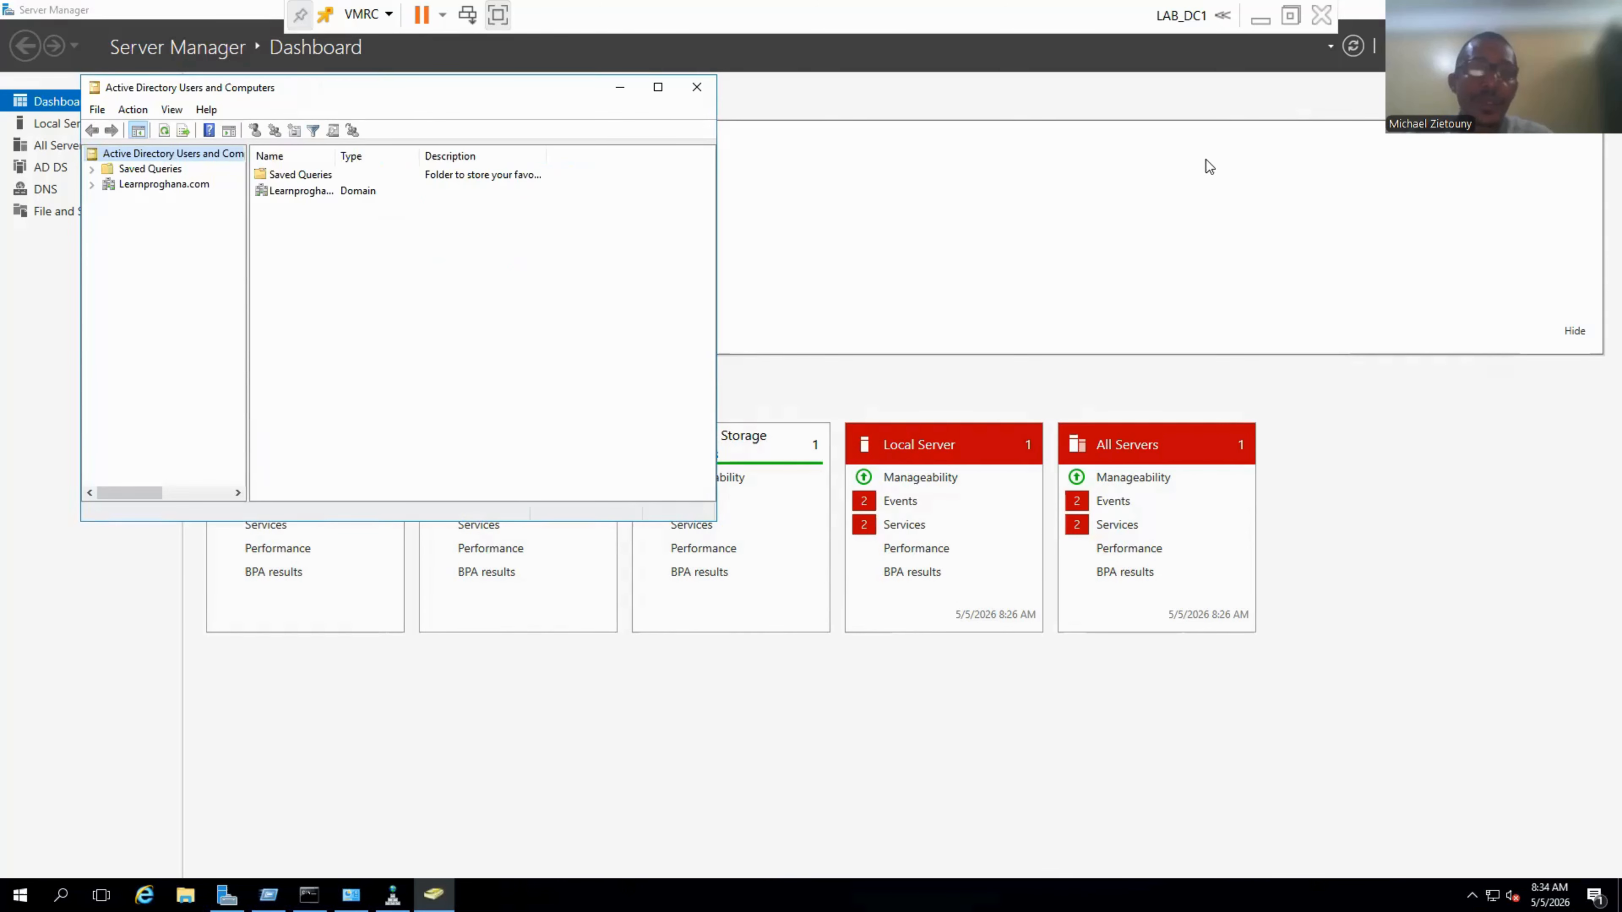
Expand Learnproghana.com and check Computers (empty) and Domain Controllers (only LAB_DC1).
{"action": "left_click", "coordinate": [91, 184]}
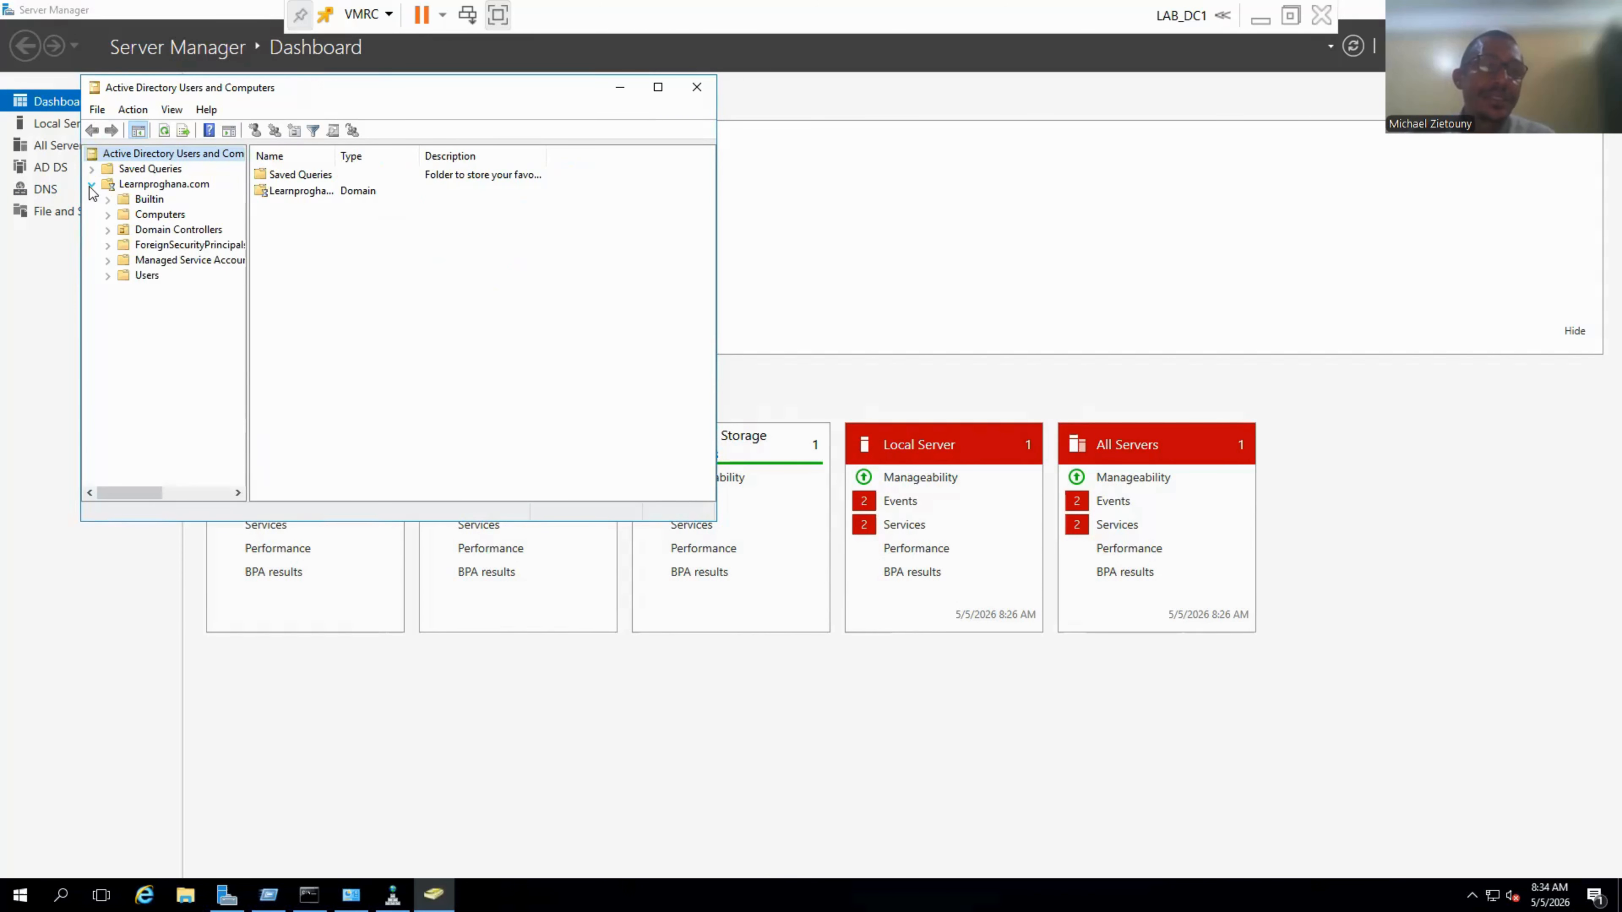
{"action": "left_click", "coordinate": [160, 214]}
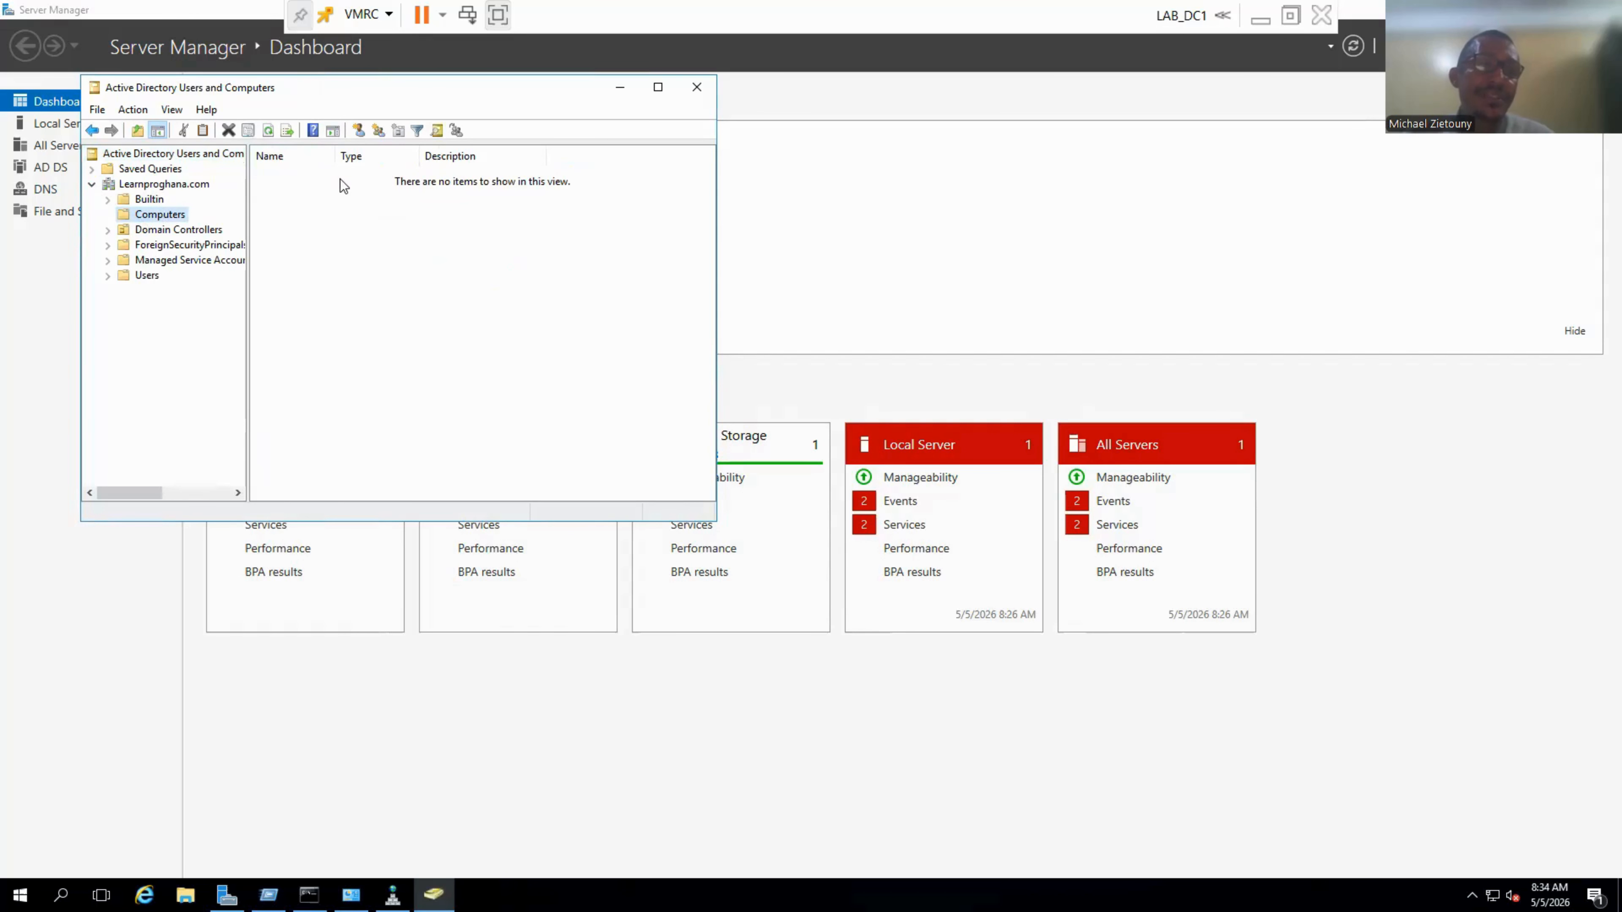
{"action": "left_click", "coordinate": [131, 232]}
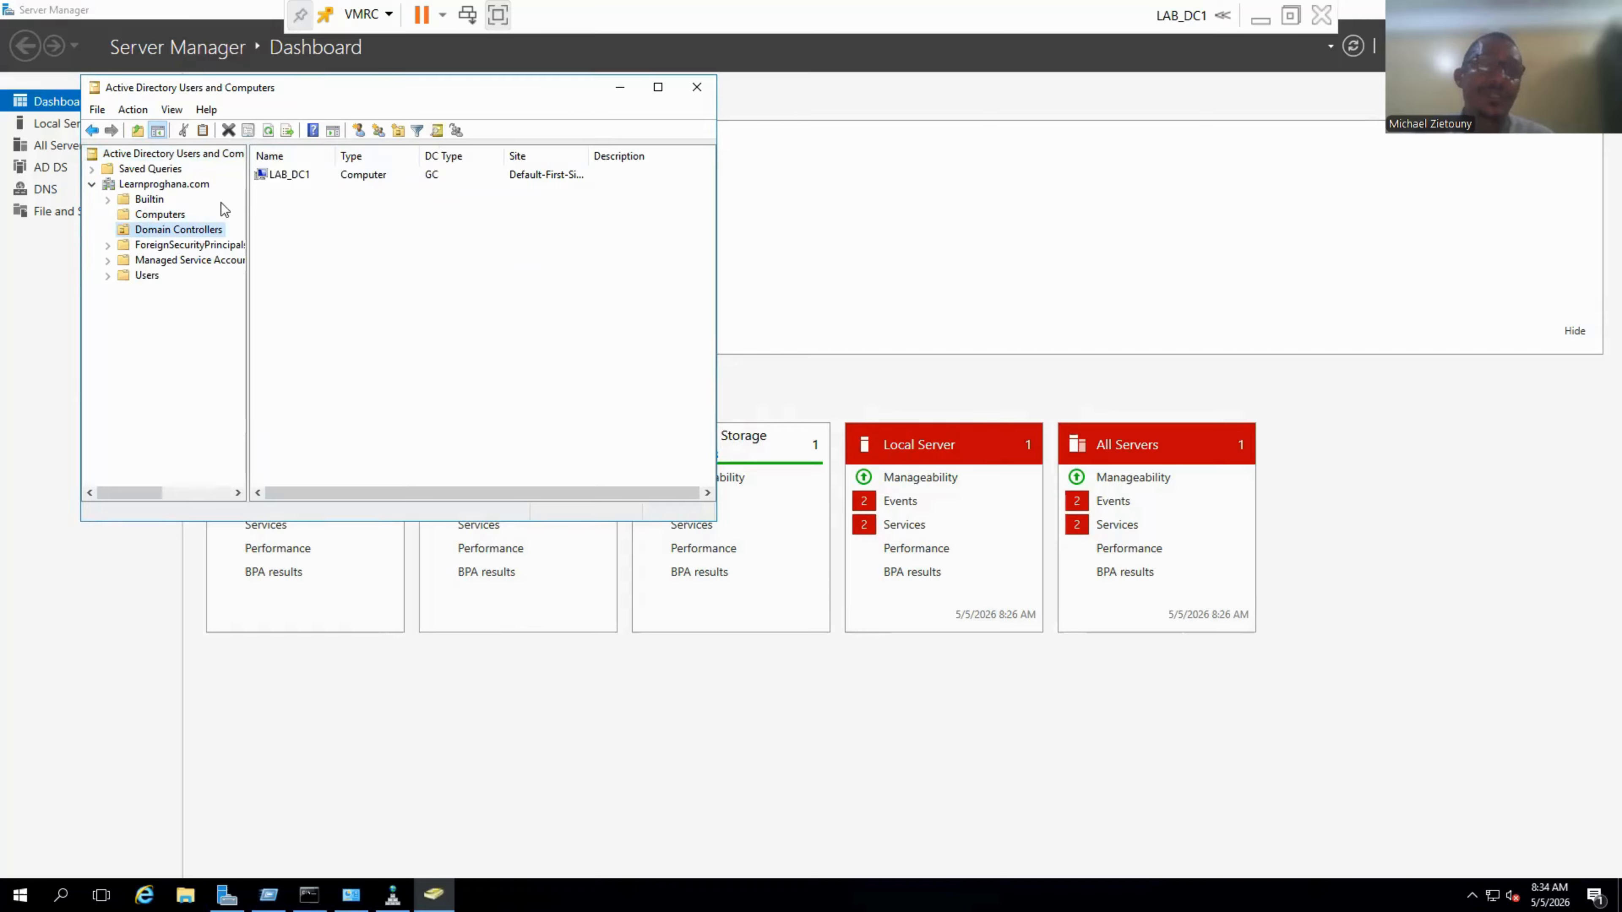
{"action": "left_click", "coordinate": [171, 216]}
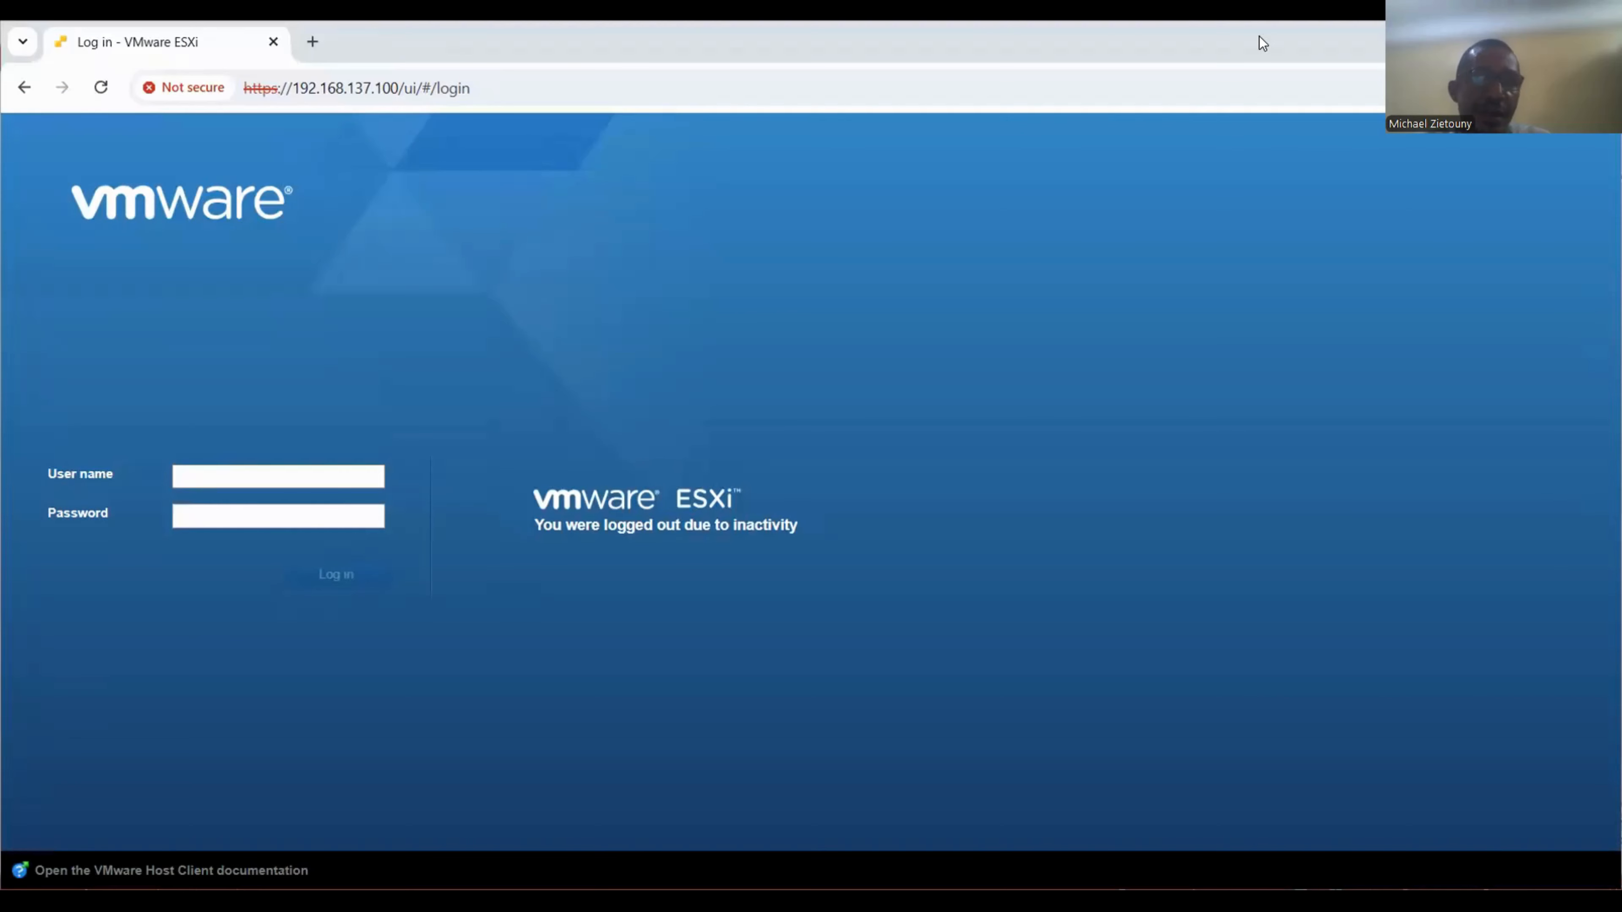
Log back in to the ESXi Host Client with the saved administrator account and open LON-PC1's console.
{"action": "left_click", "coordinate": [237, 467]}
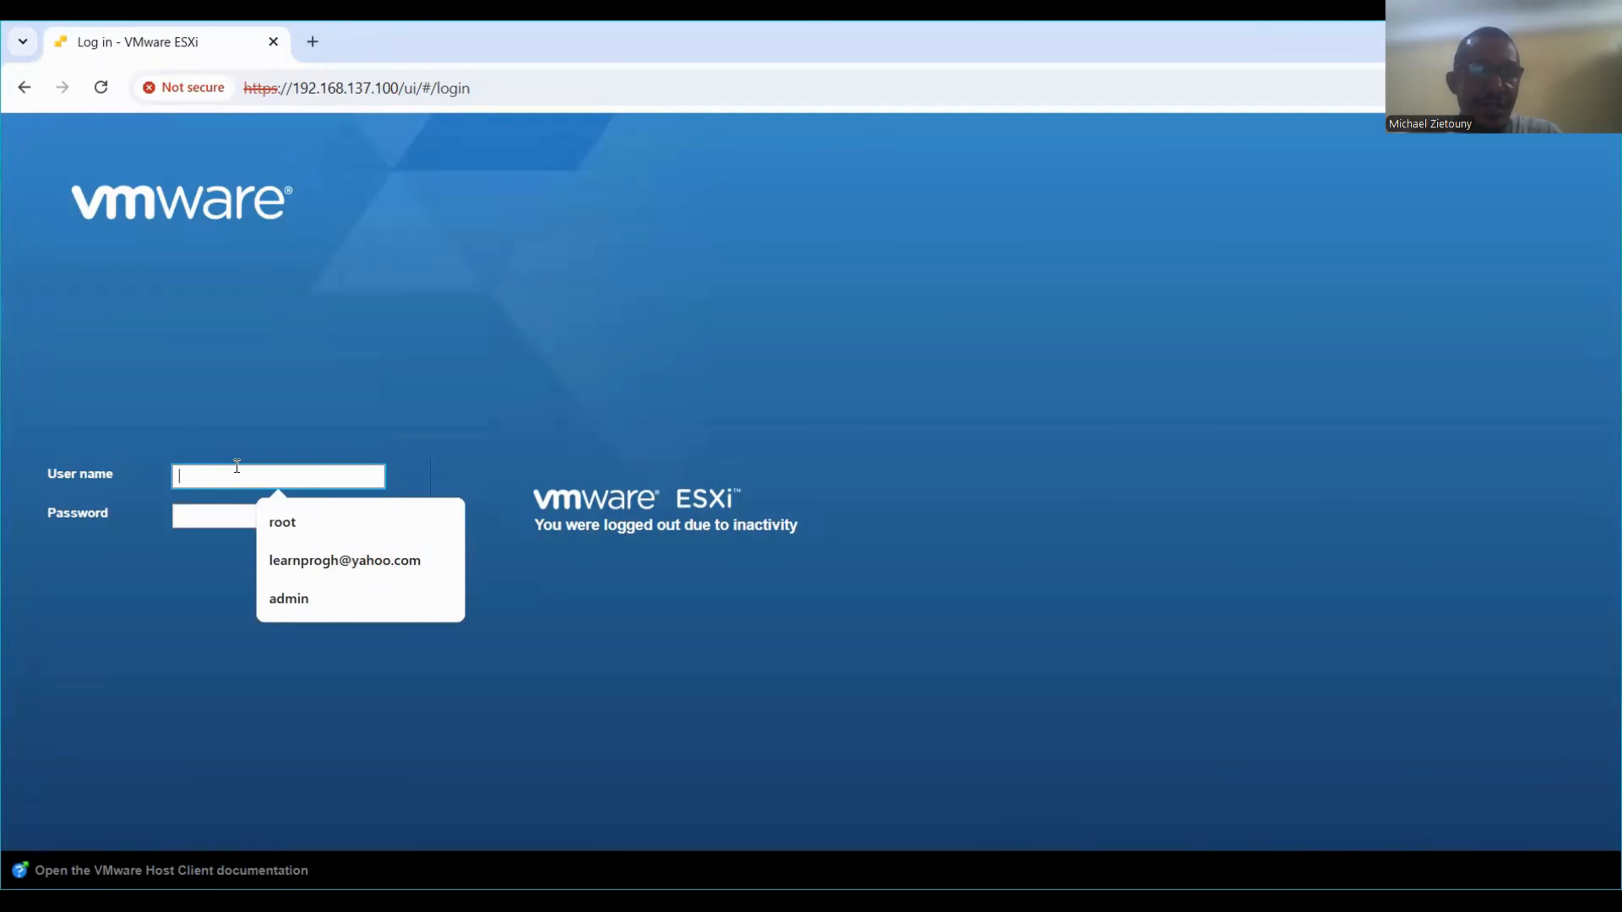
{"action": "left_click", "coordinate": [274, 519]}
{"action": "left_click", "coordinate": [242, 509]}
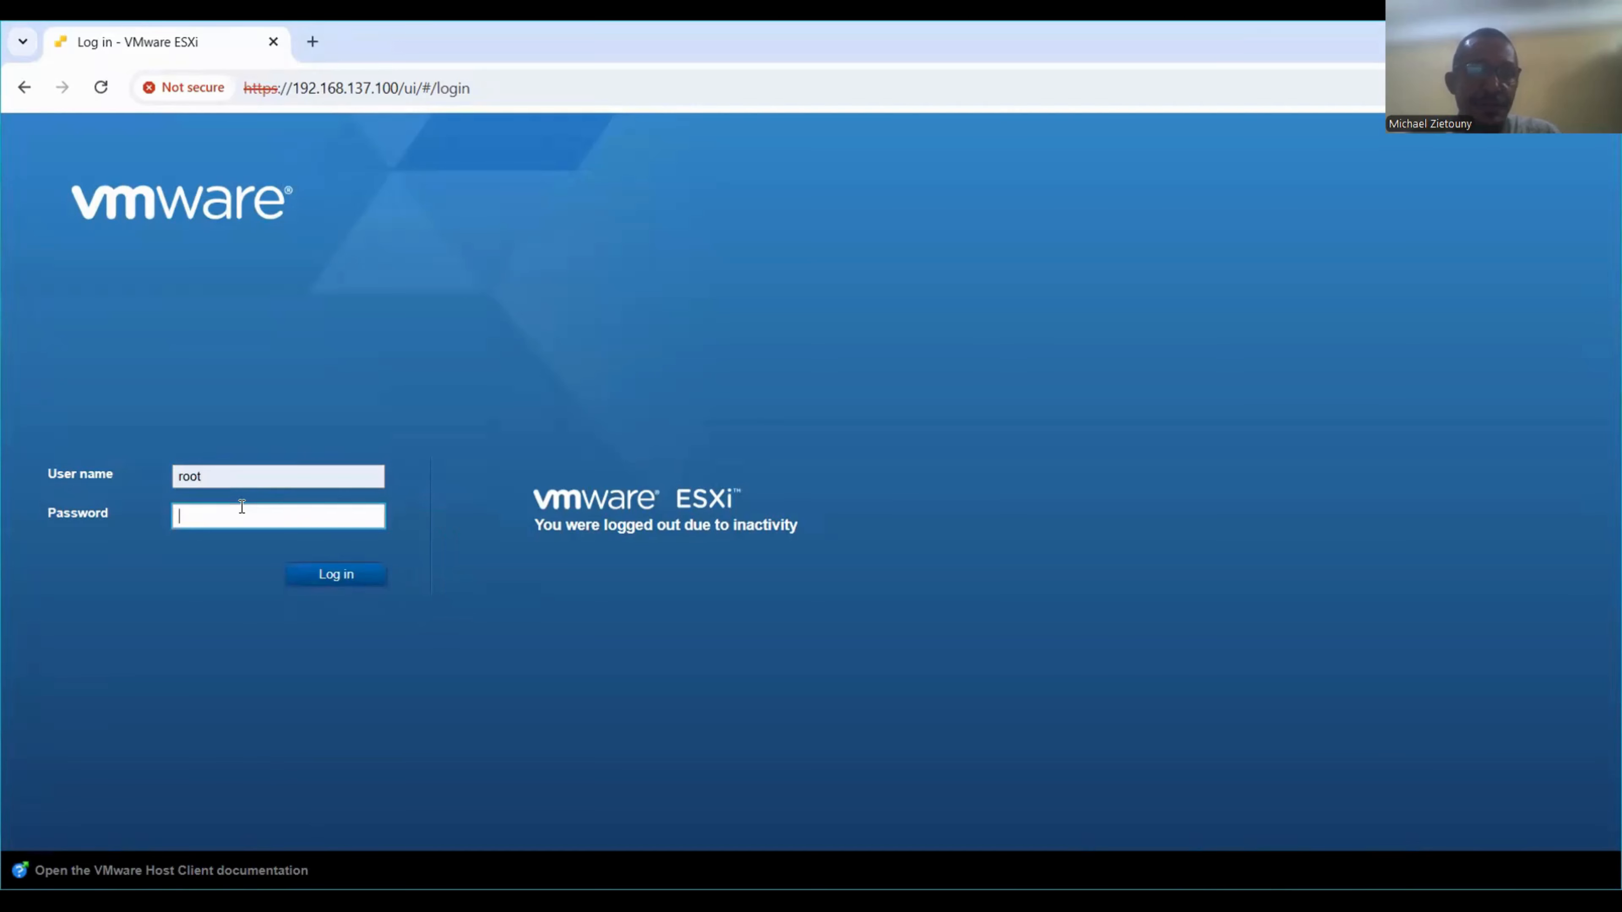
{"action": "type", "text": "••••••••"}
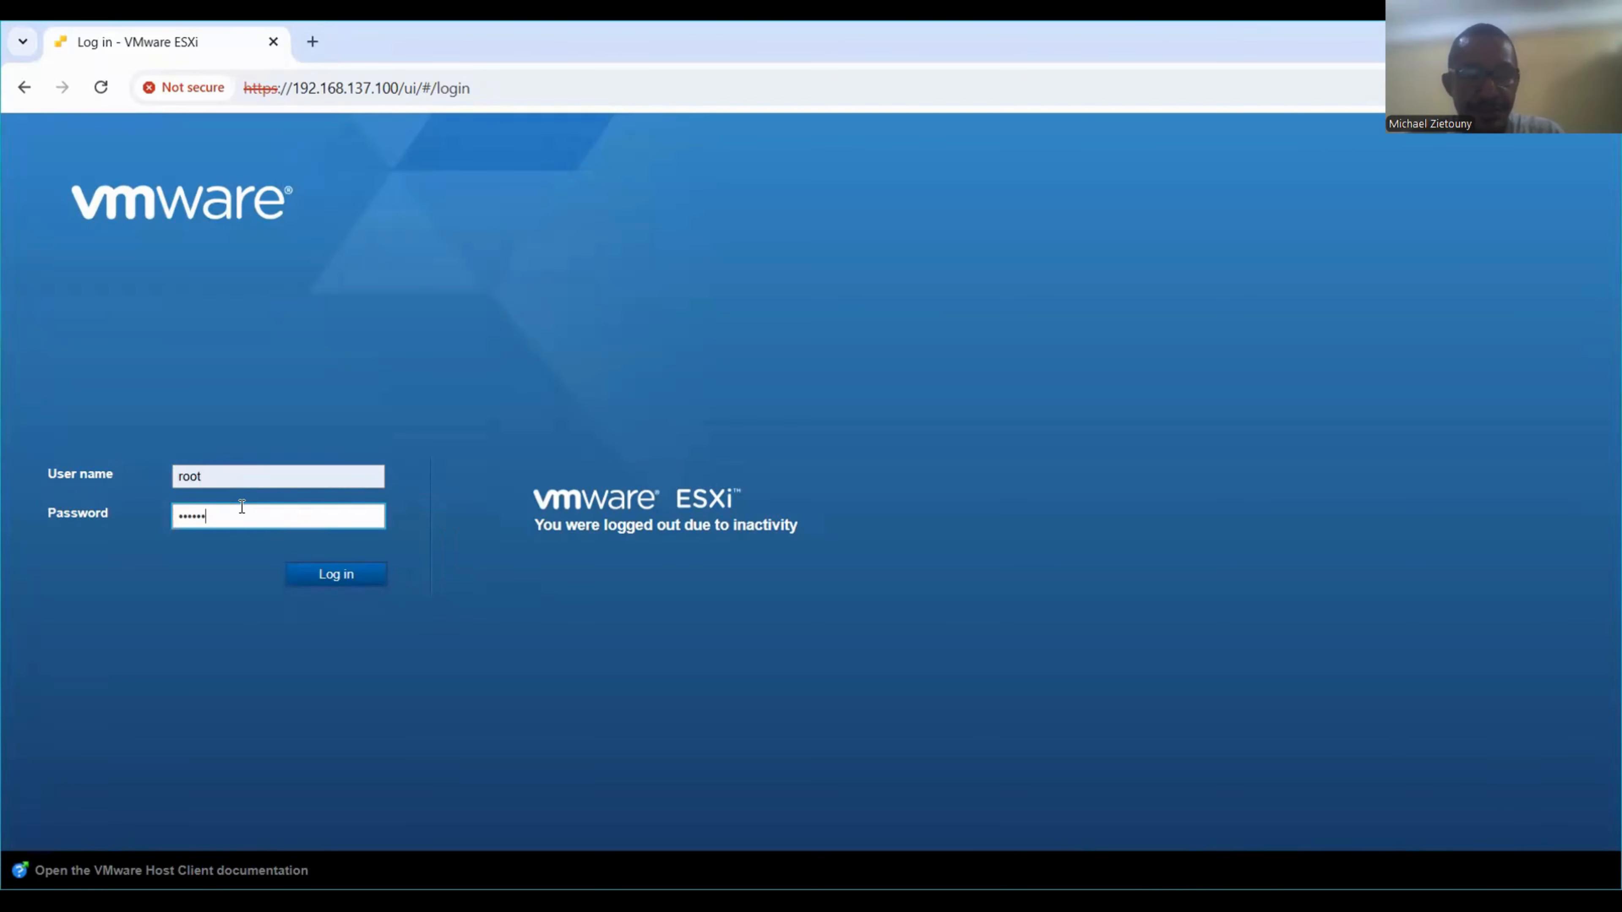
{"action": "type", "text": "••"}
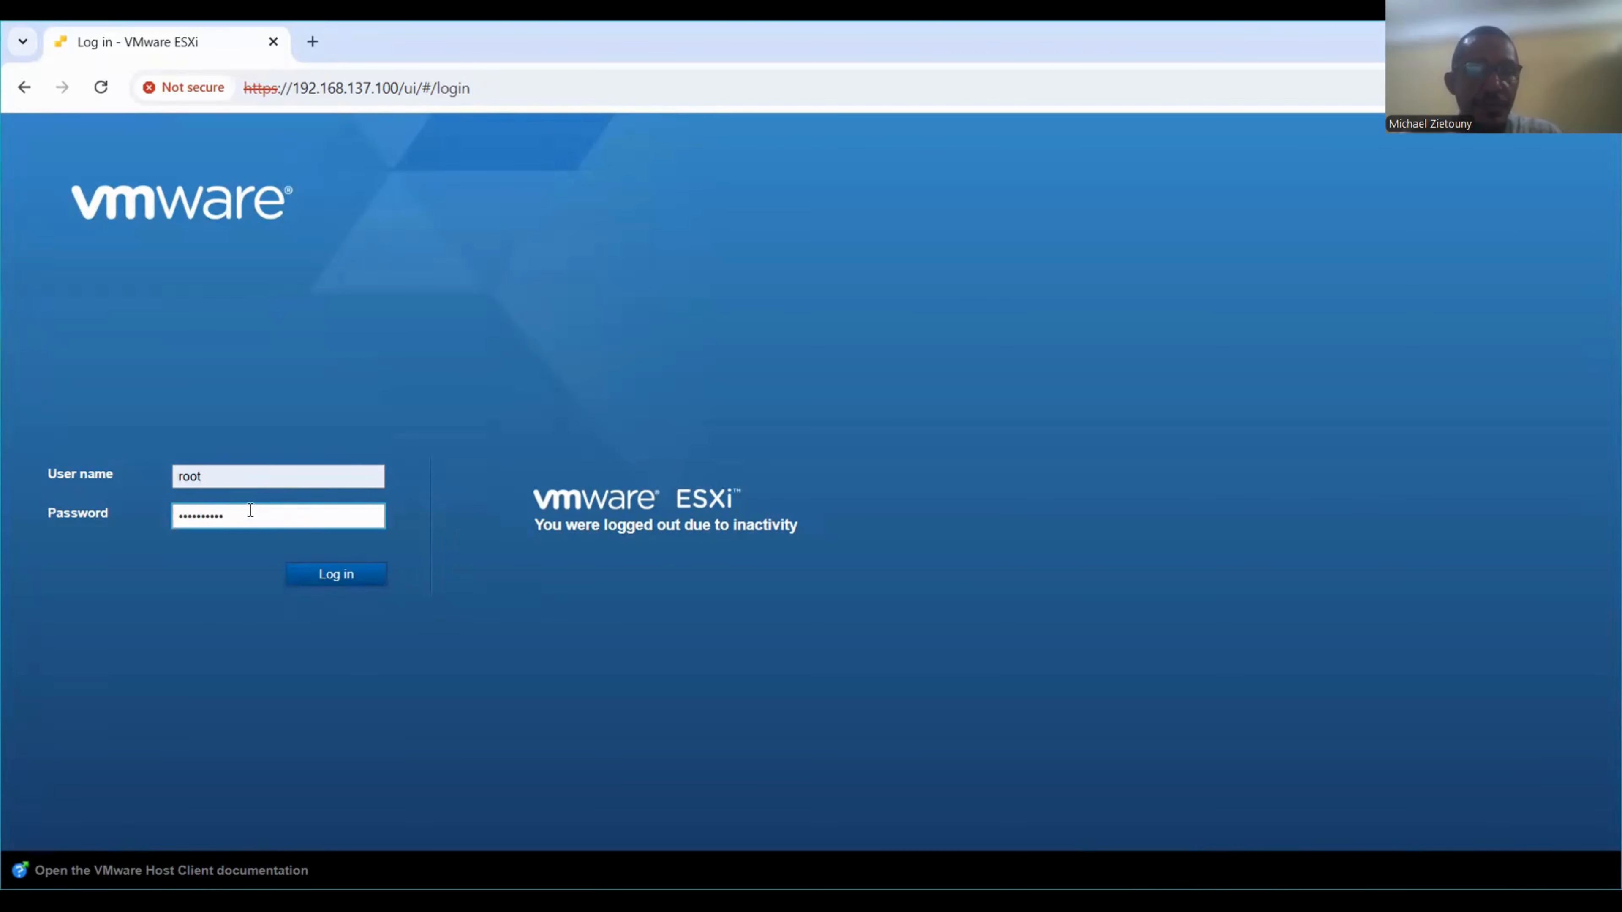
{"action": "type", "text": "••"}
{"action": "left_click", "coordinate": [332, 574]}
{"action": "left_click", "coordinate": [101, 88]}
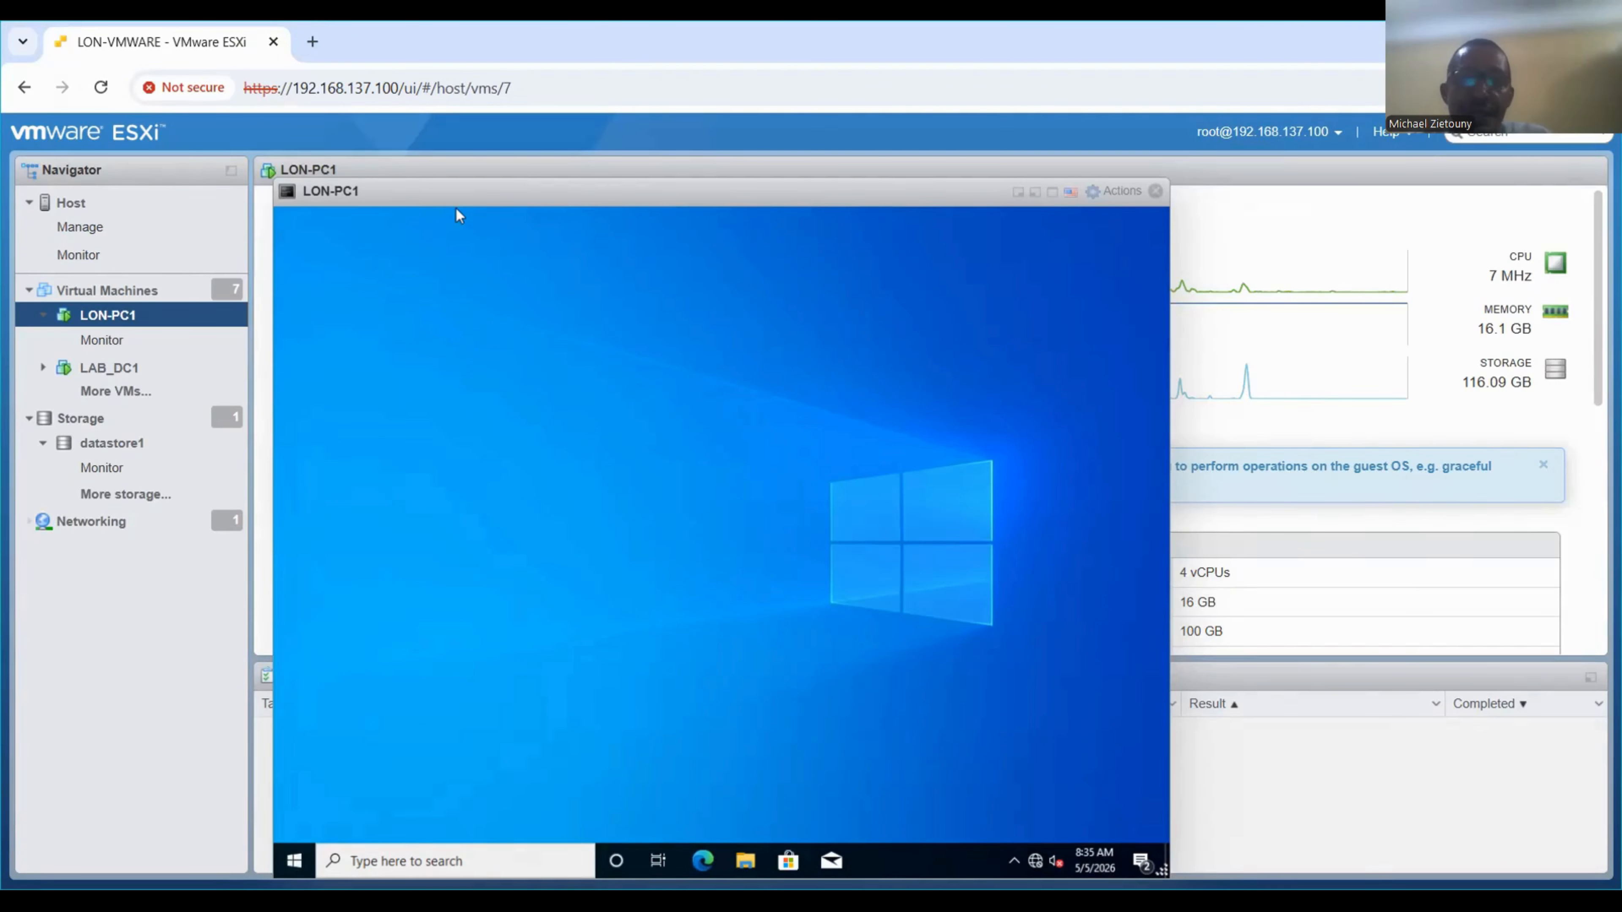
Make the LON-PC1 console full screen and open Command Prompt via a cmd search.
{"action": "double_click", "coordinate": [454, 192]}
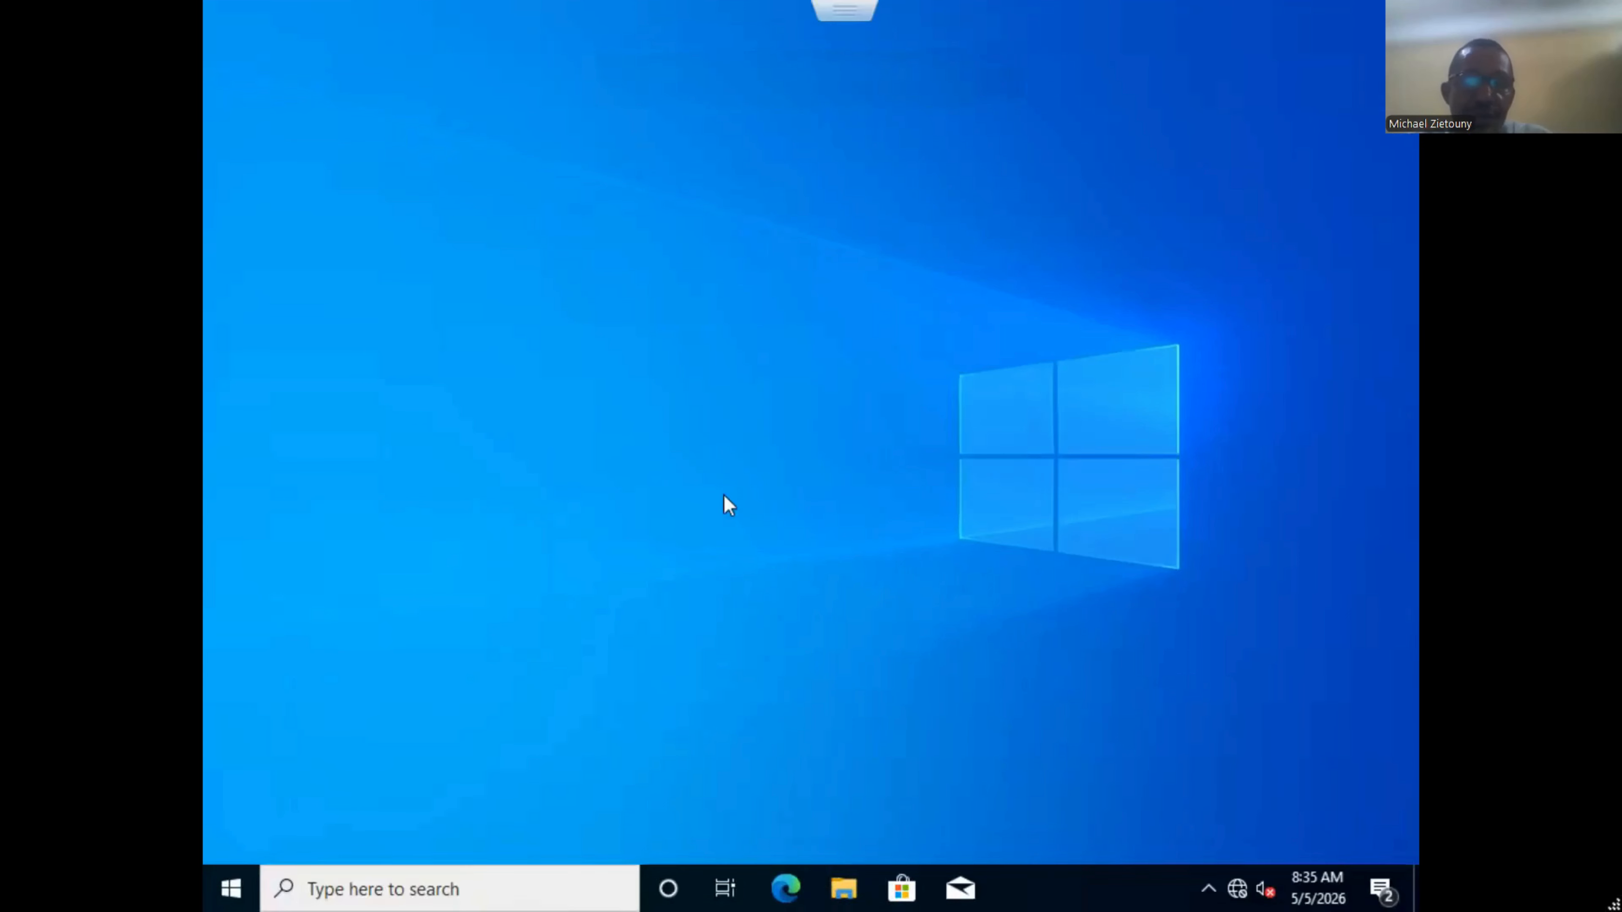
{"action": "left_click", "coordinate": [514, 889]}
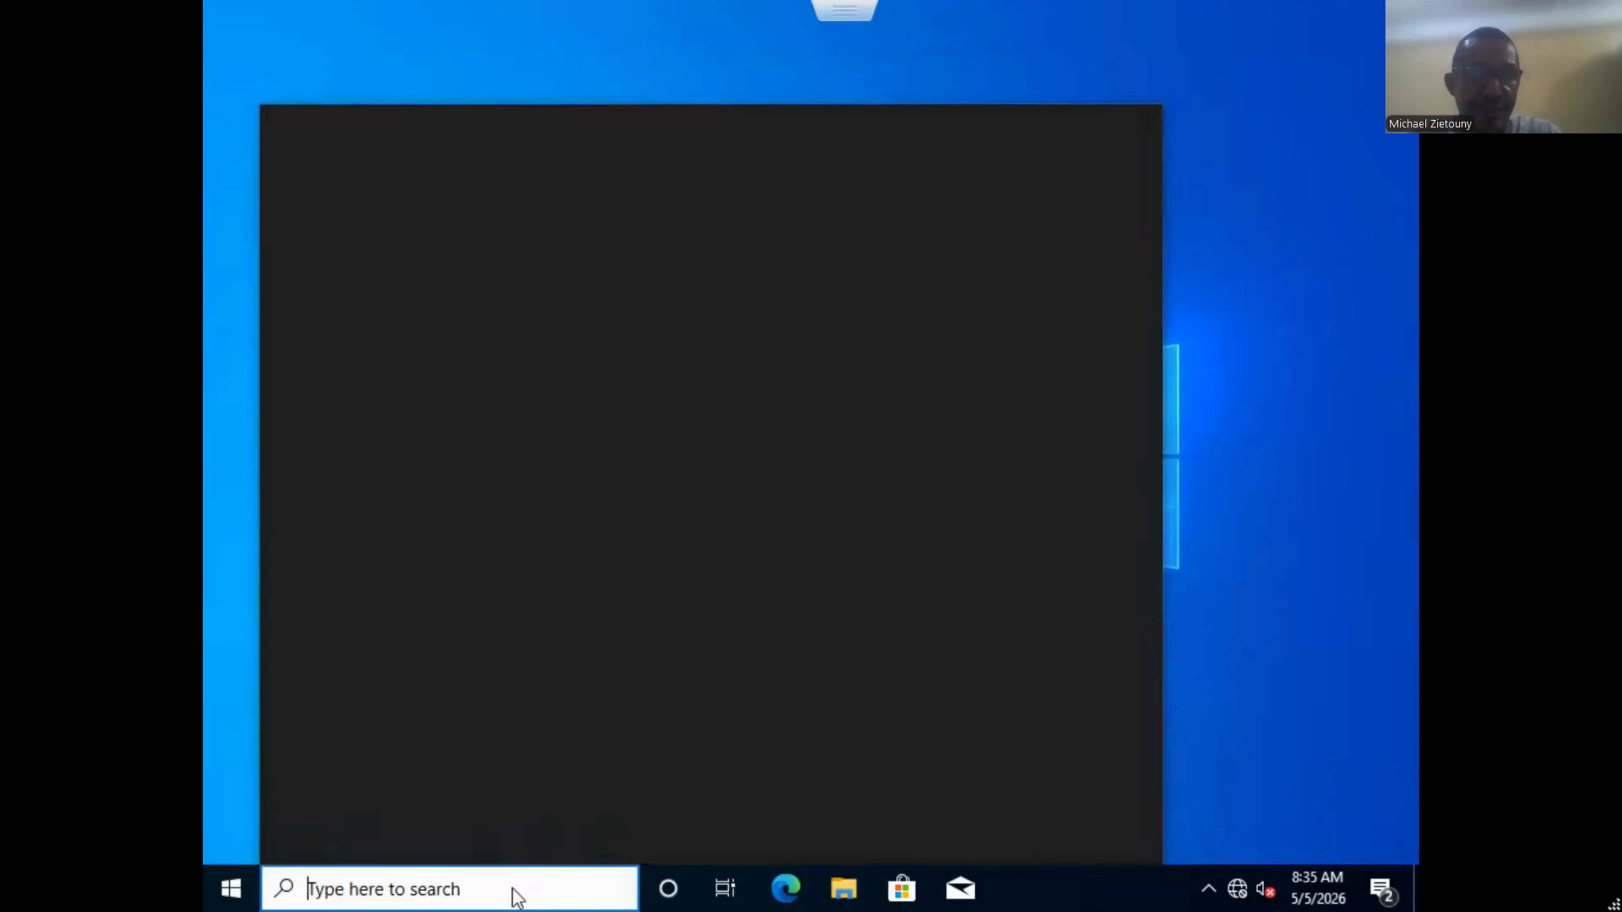
{"action": "type", "text": "cmd"}
{"action": "key", "text": "Return"}
Run ipconfig /all (192.168.10.100, no gateway) and ping 192.168.10.10: 4 replies, 0% loss.
{"action": "type", "text": "ipcon"}
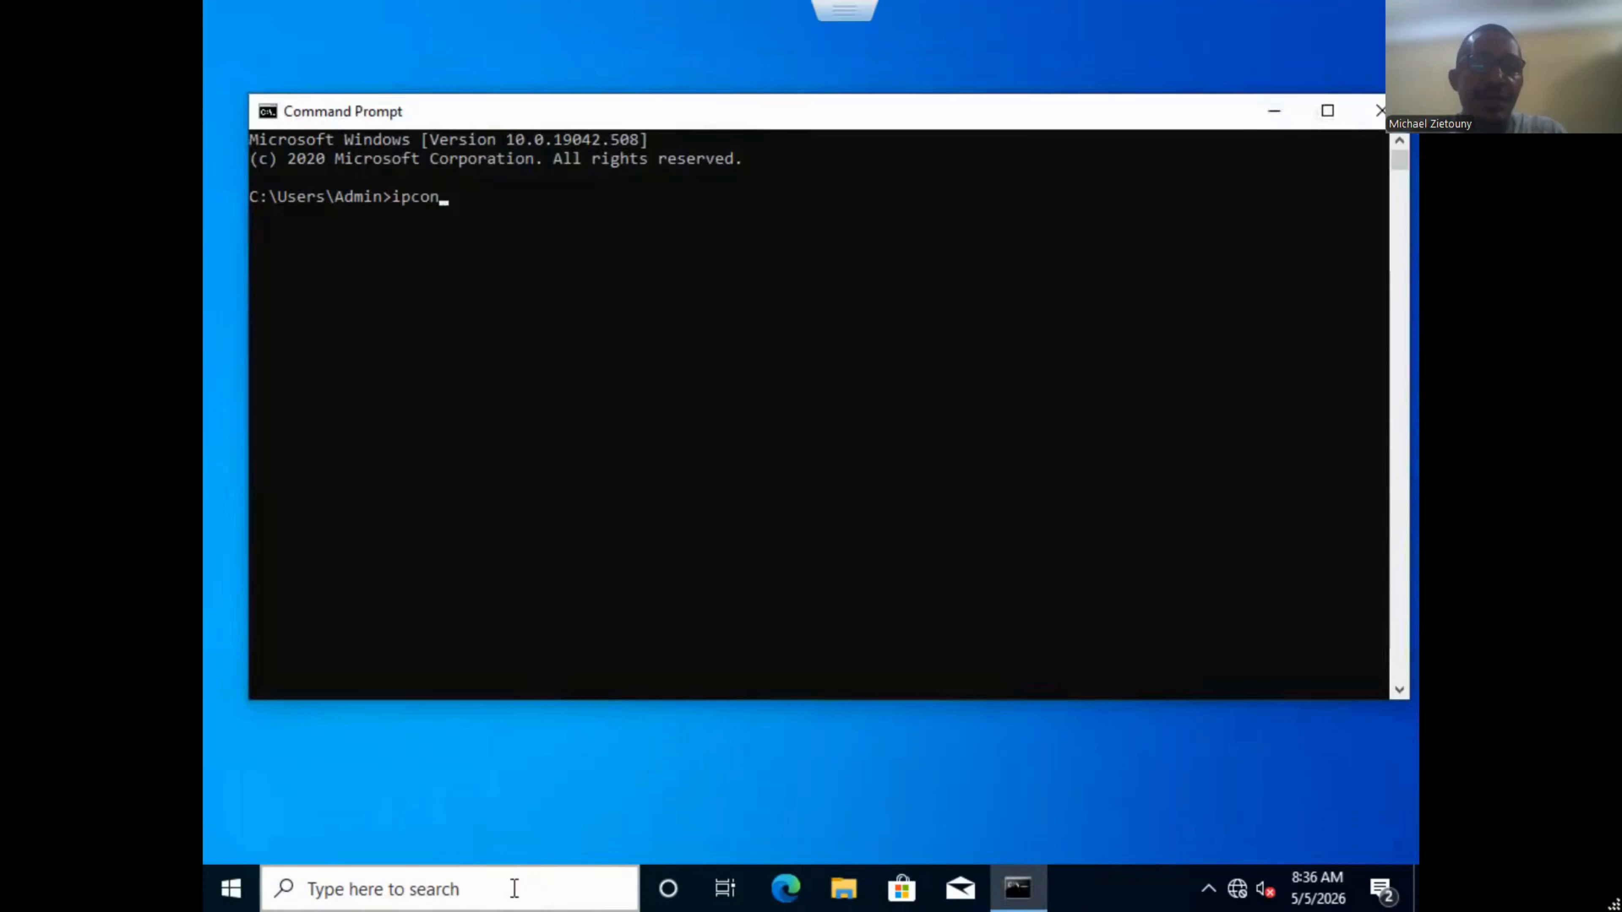
{"action": "type", "text": "fig /all"}
{"action": "key", "text": "Return"}
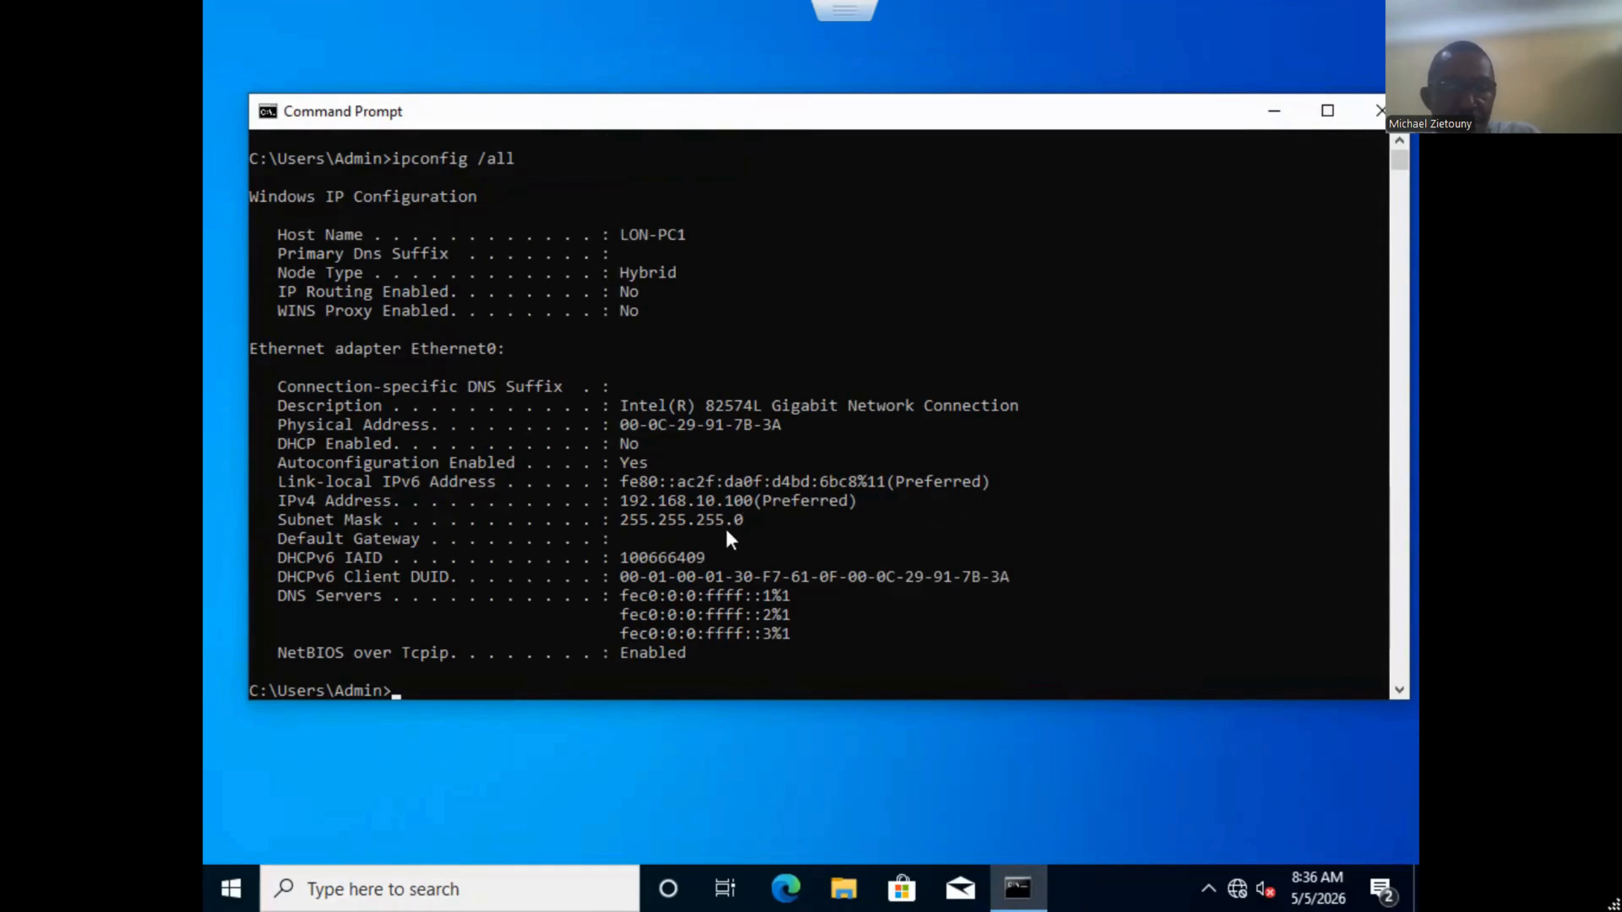
{"action": "type", "text": "p"}
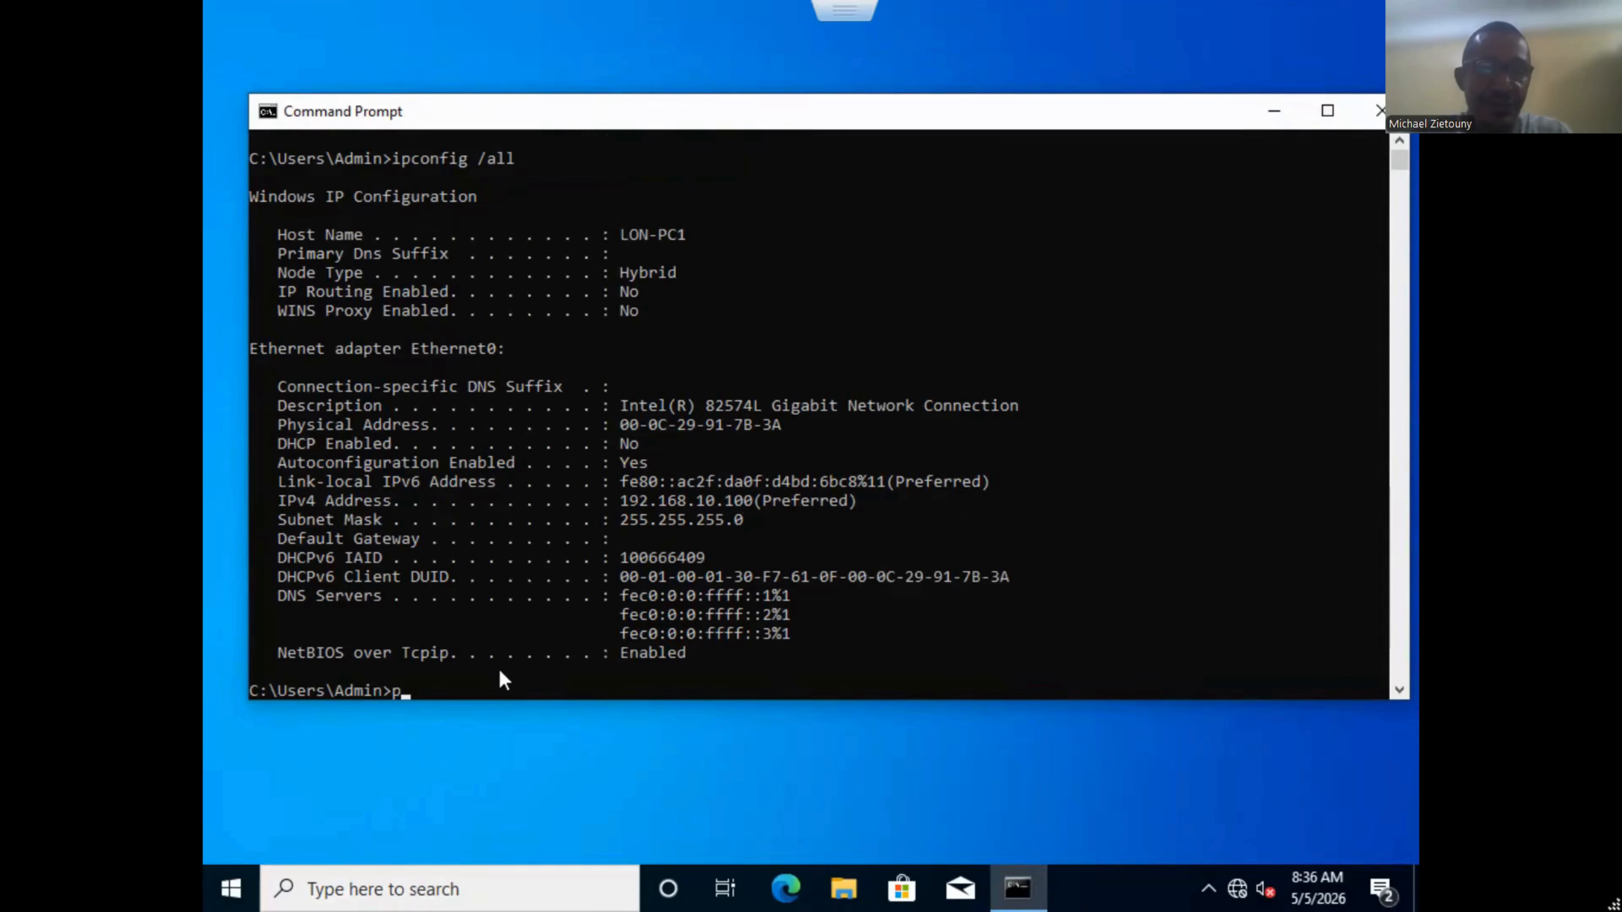
{"action": "type", "text": "ing 192"}
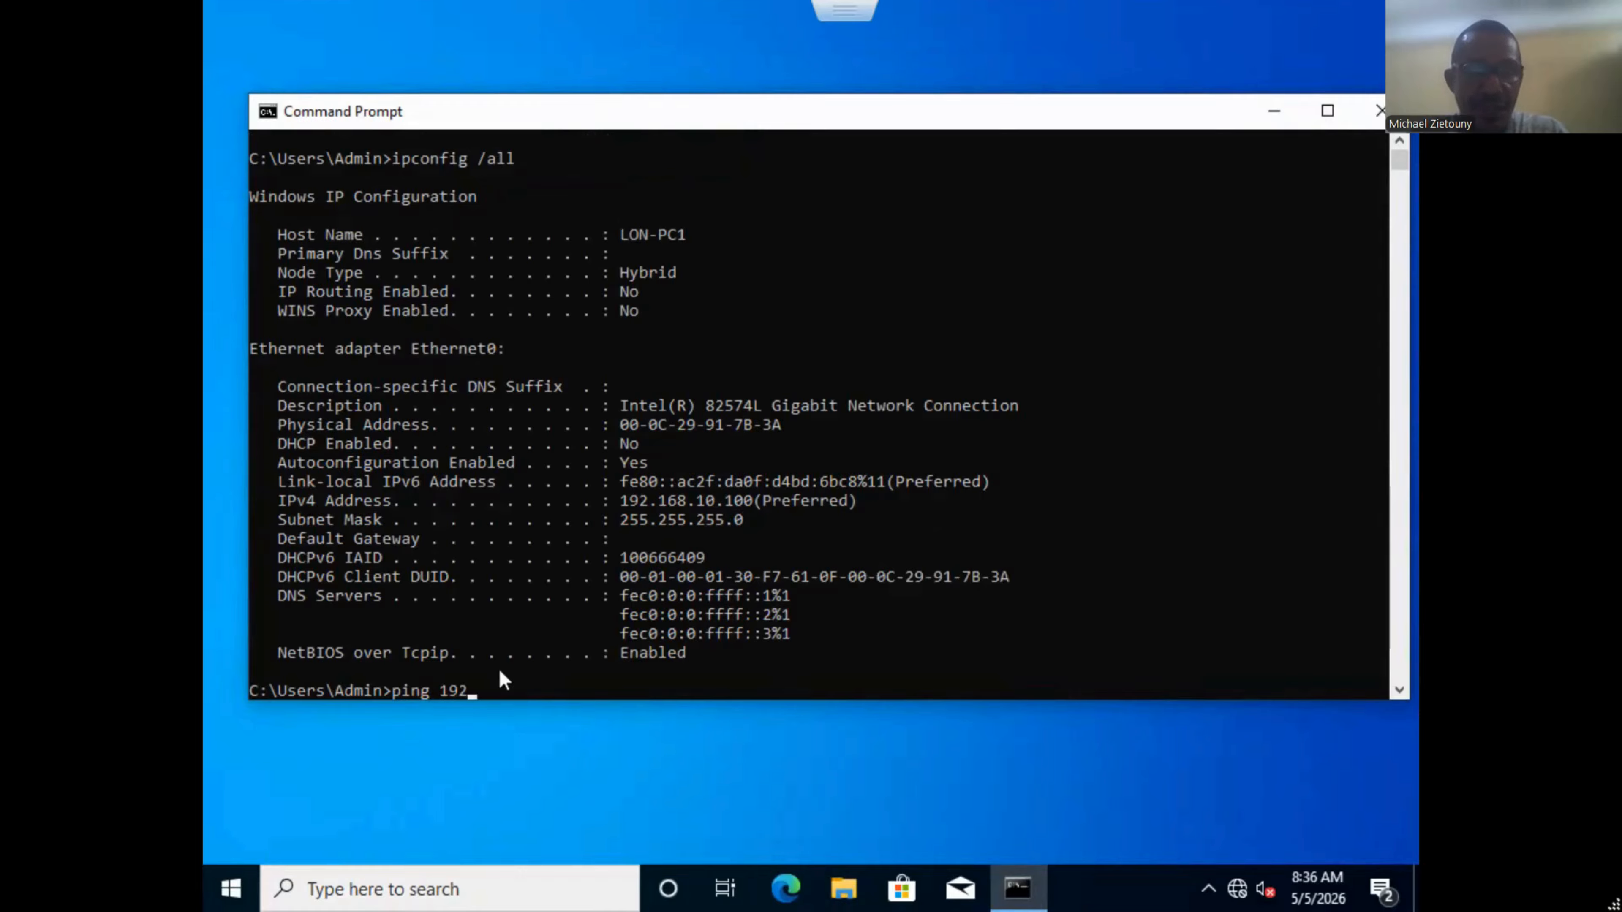
{"action": "type", "text": ".168."}
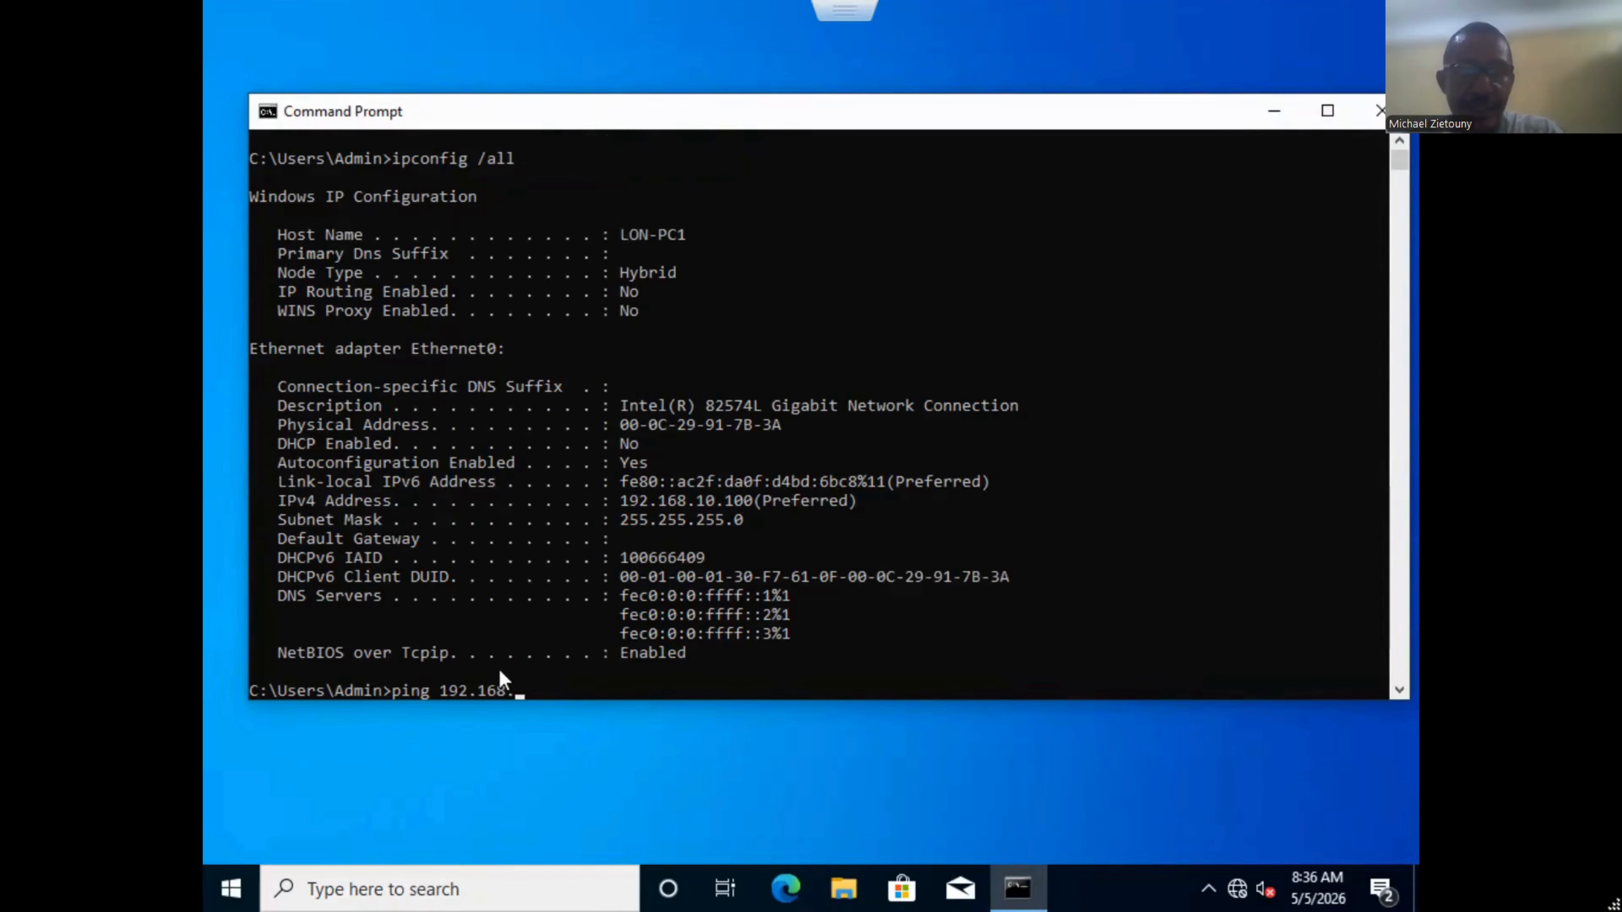
{"action": "type", "text": "1"}
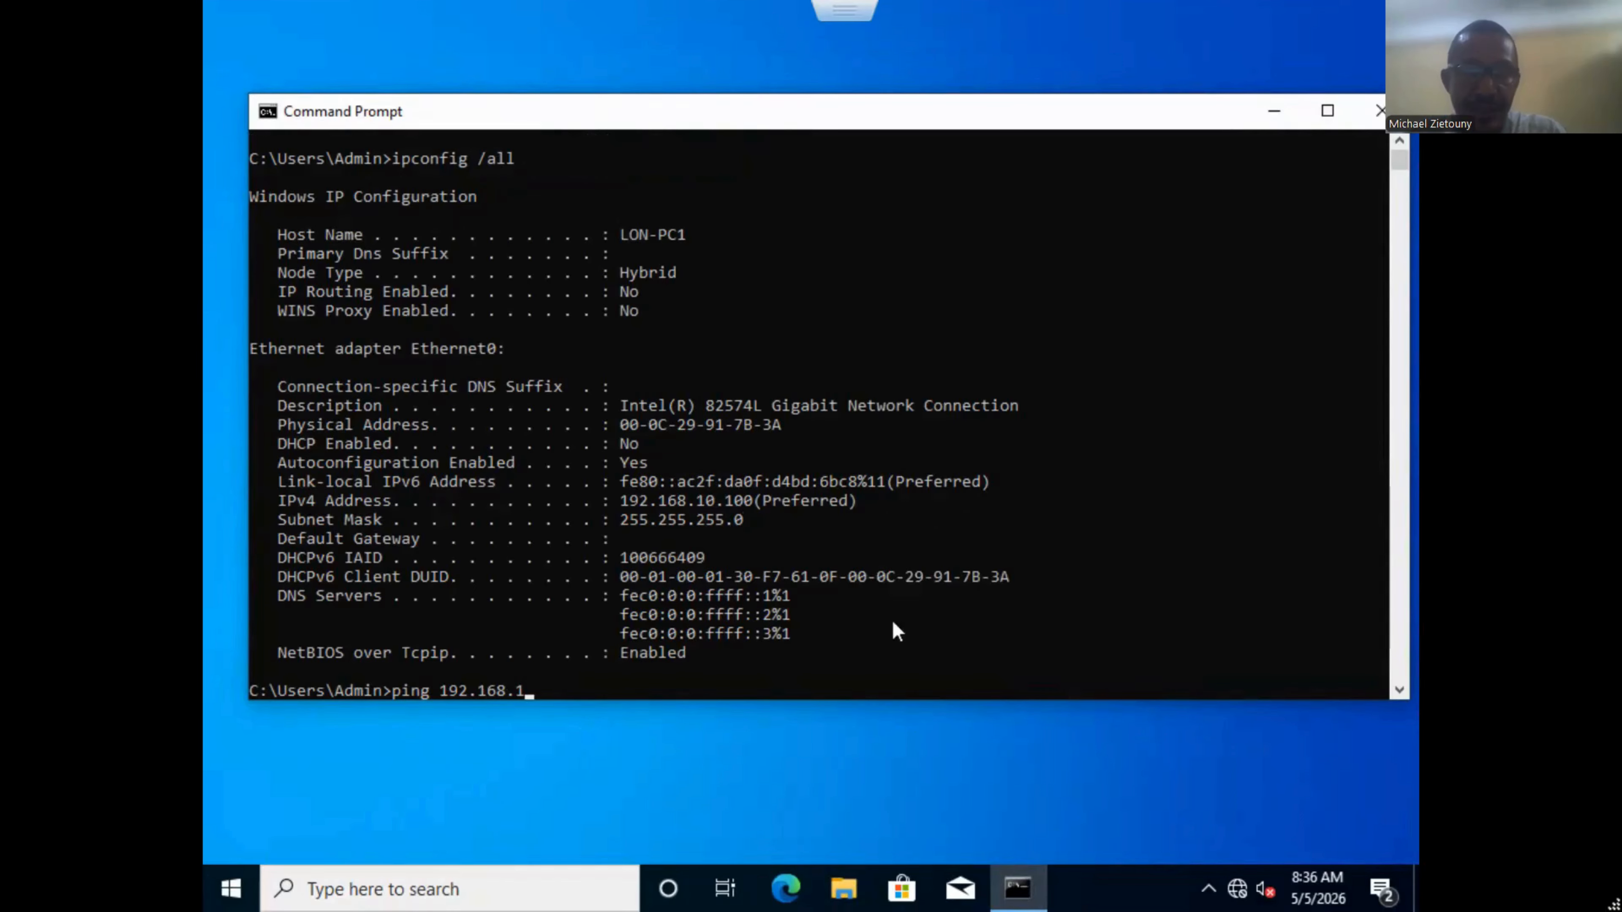
{"action": "type", "text": "0.10"}
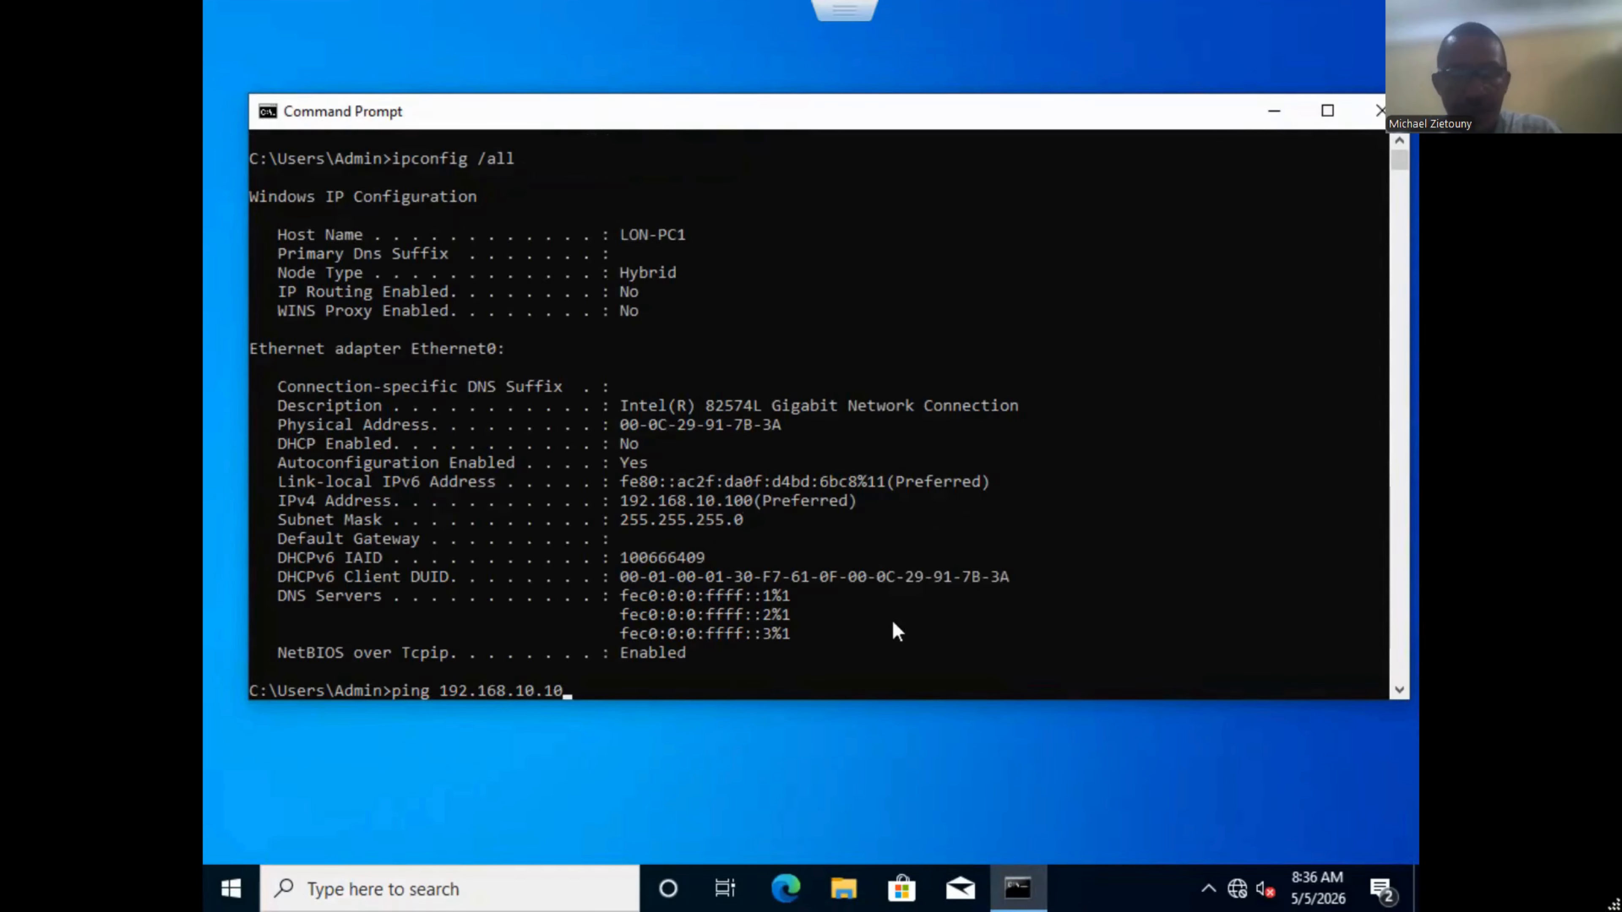
{"action": "key", "text": "Return"}
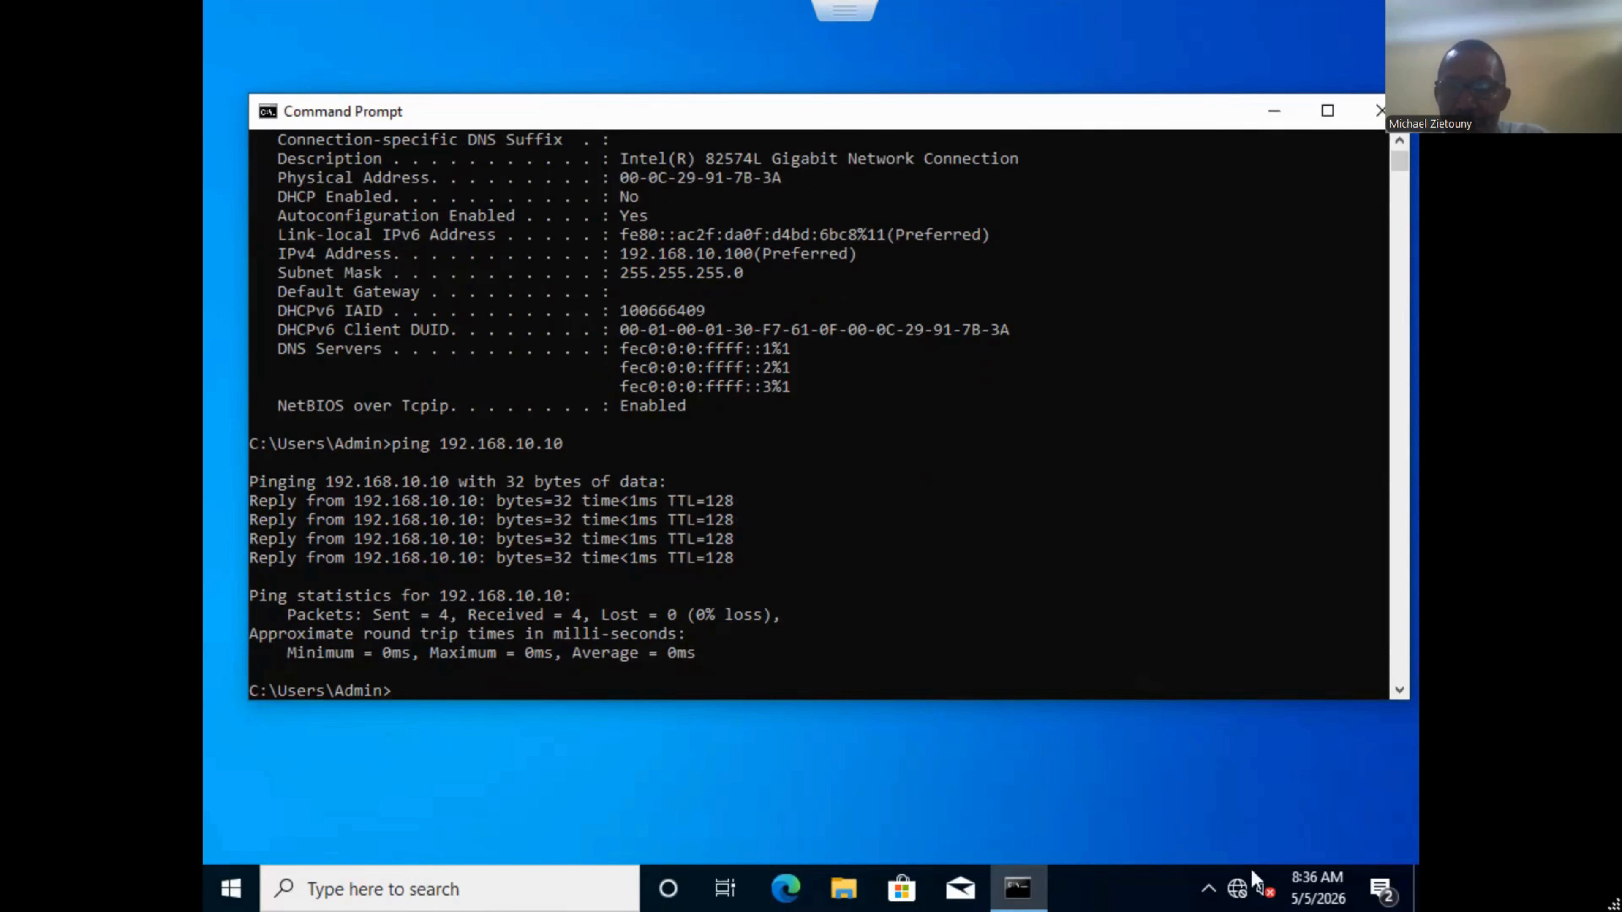
Open the Ethernet0 adapter's IPv4 properties through Network and Sharing Center.
{"action": "right_click", "coordinate": [1238, 886]}
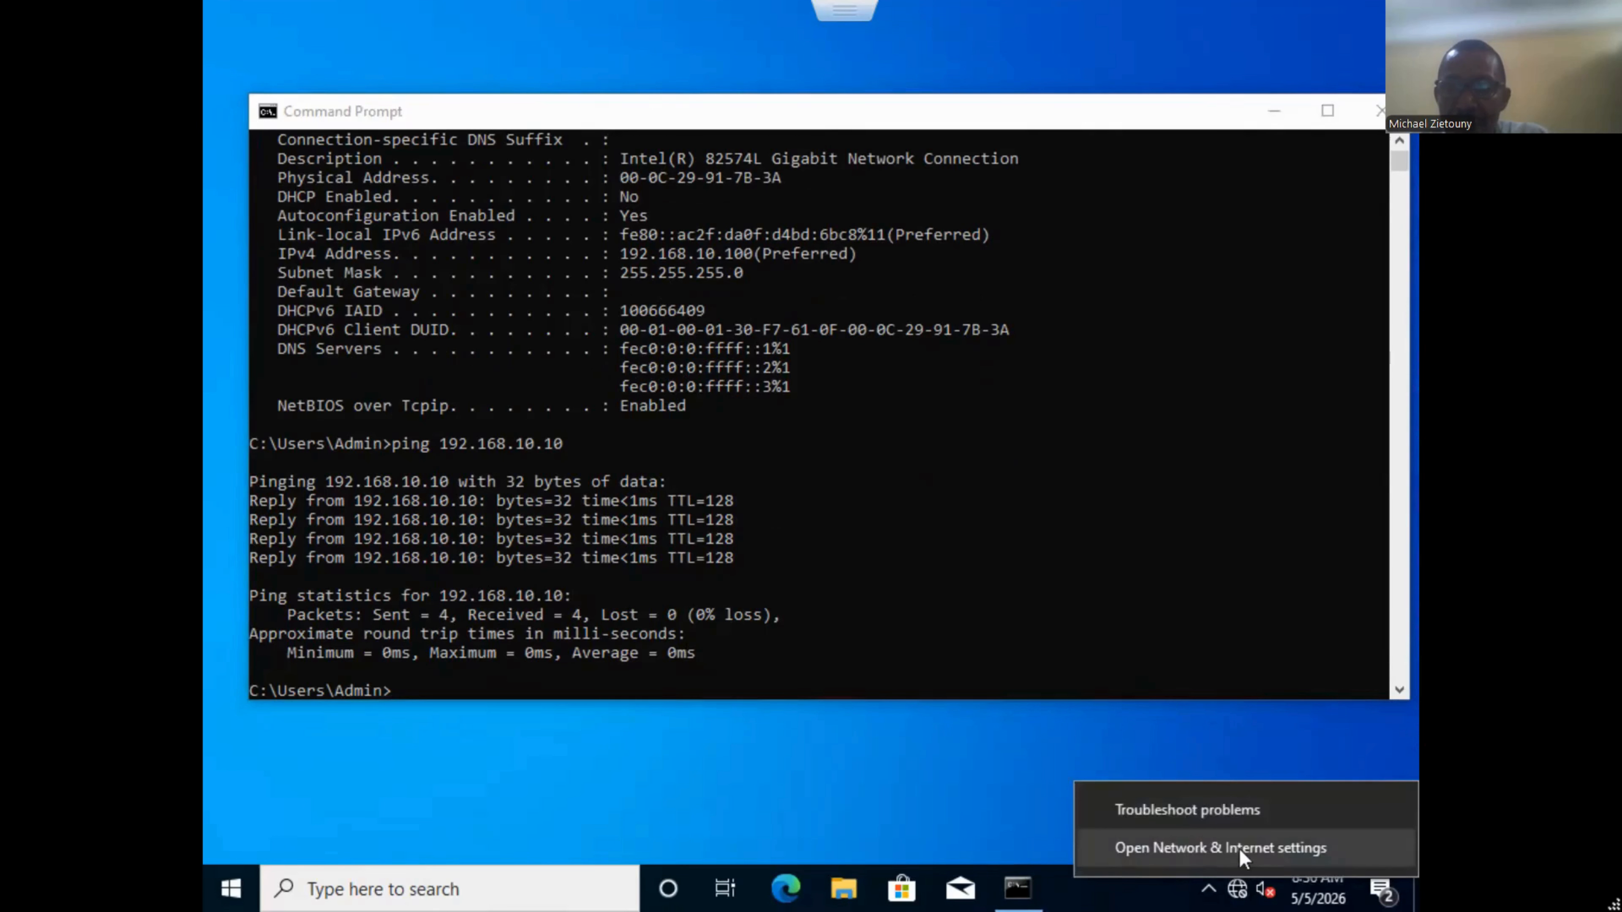
{"action": "left_click", "coordinate": [1239, 849]}
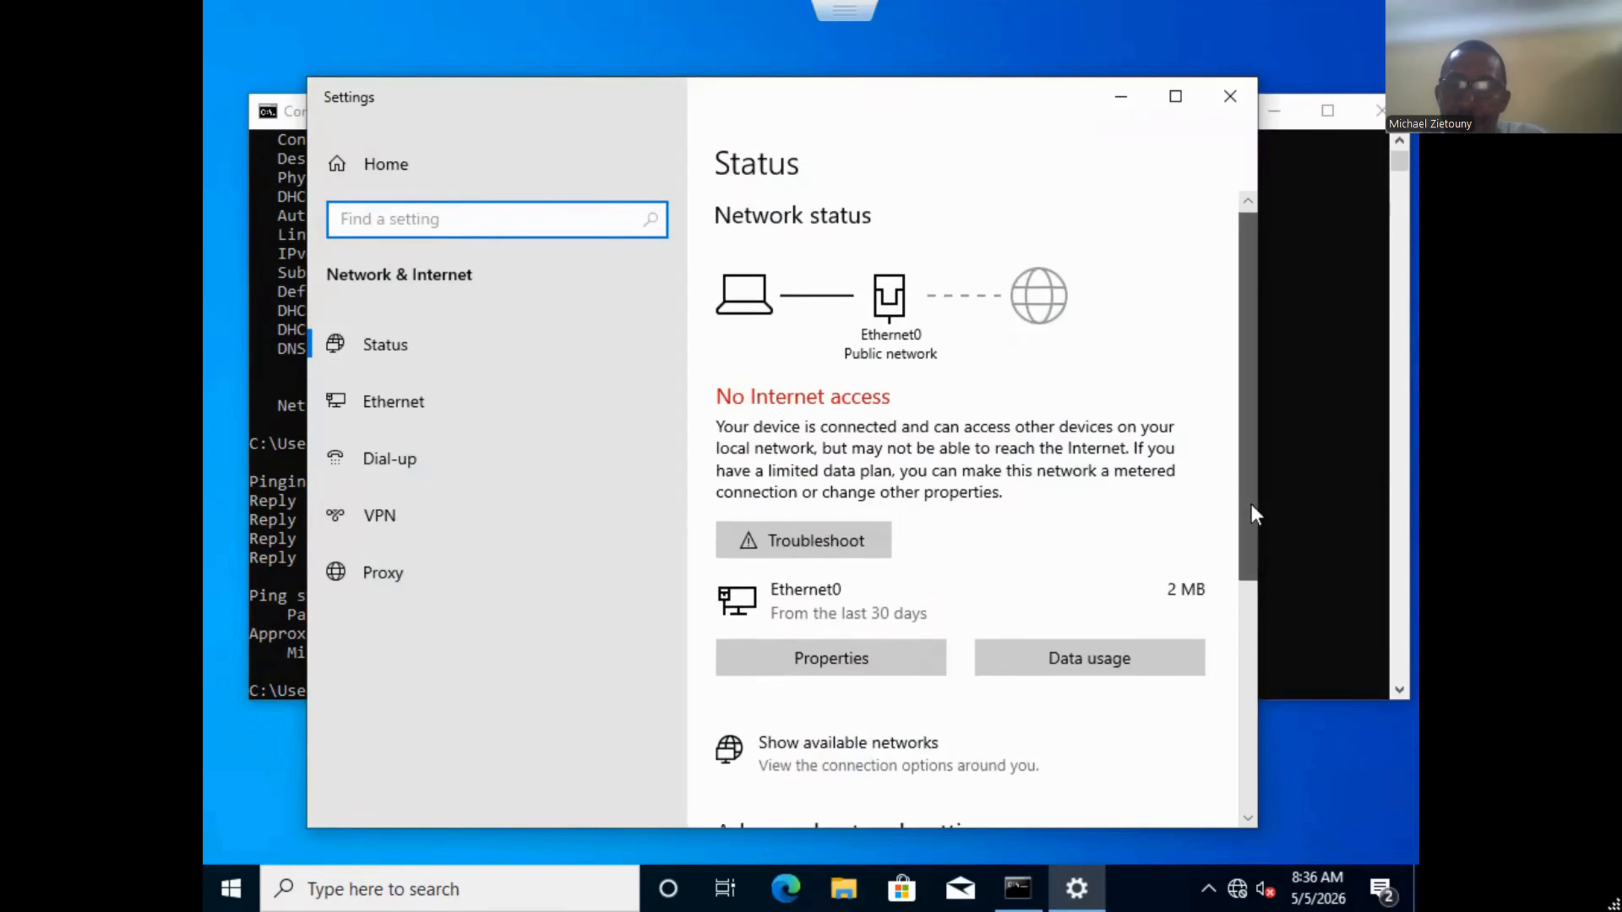
{"action": "left_click_drag", "start_coordinate": [1254, 514], "coordinate": [1239, 647]}
{"action": "left_click", "coordinate": [1016, 668]}
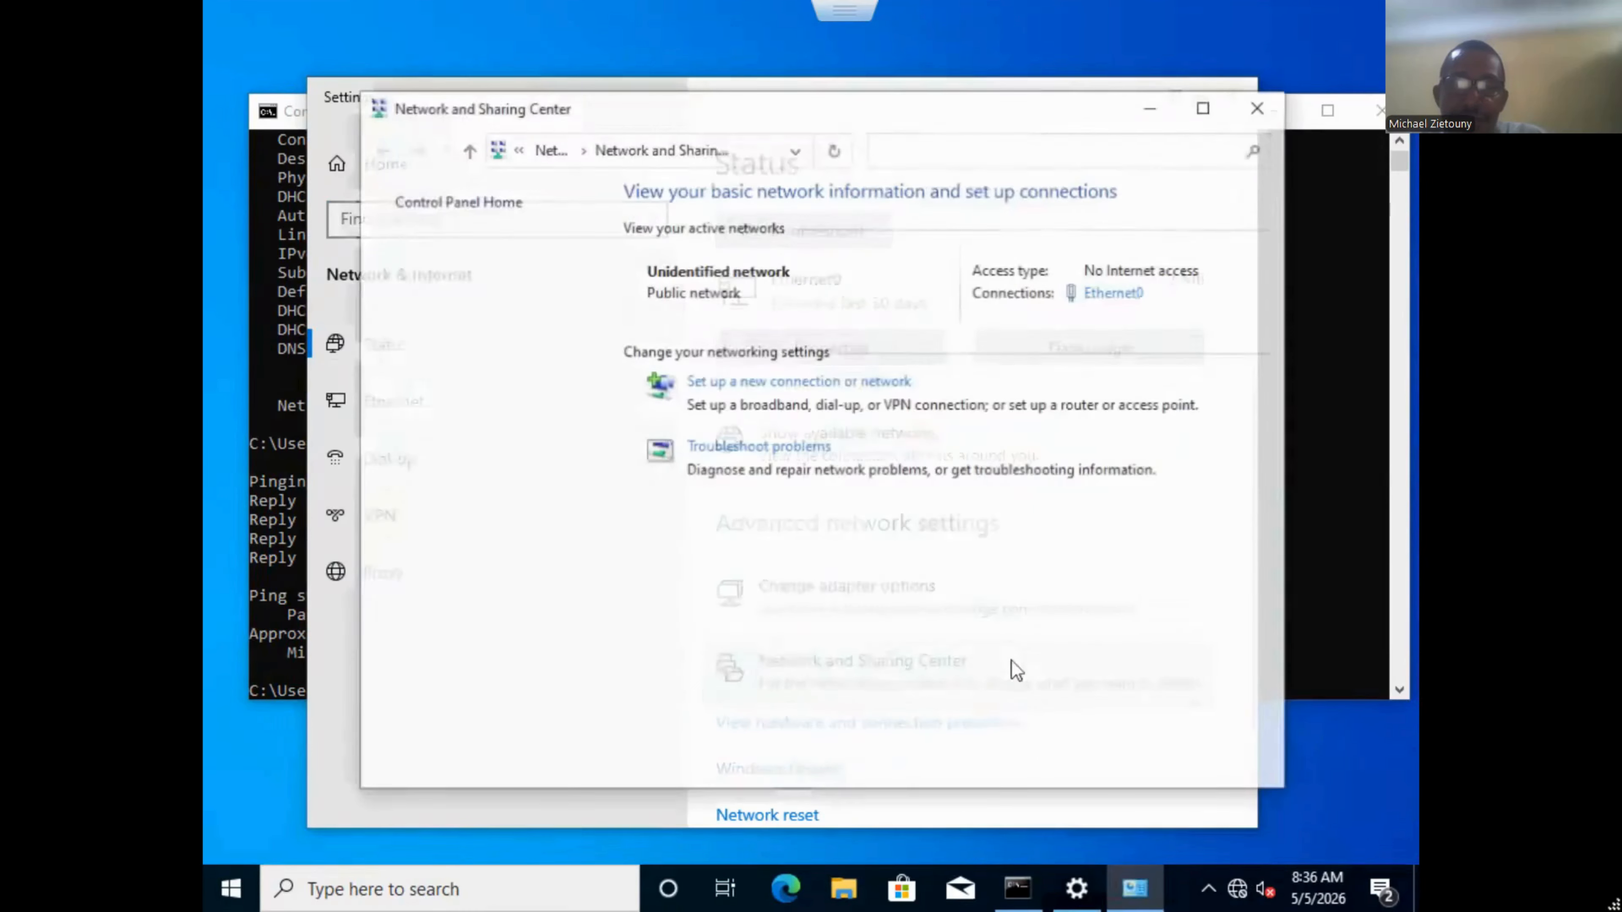
{"action": "left_click", "coordinate": [1105, 301]}
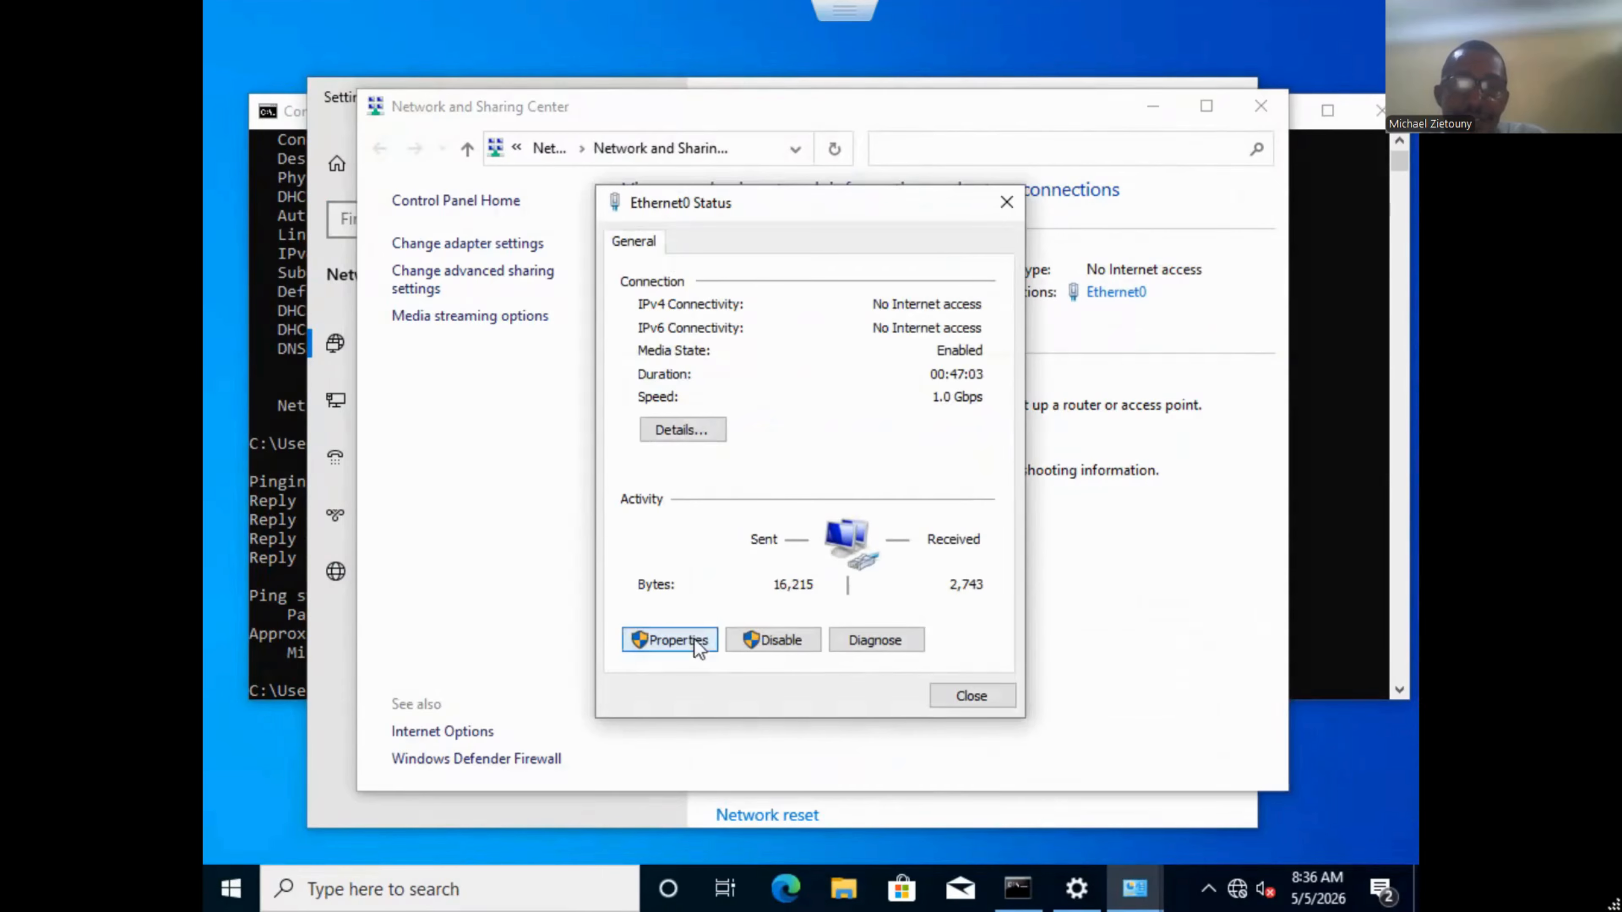
{"action": "left_click", "coordinate": [698, 641]}
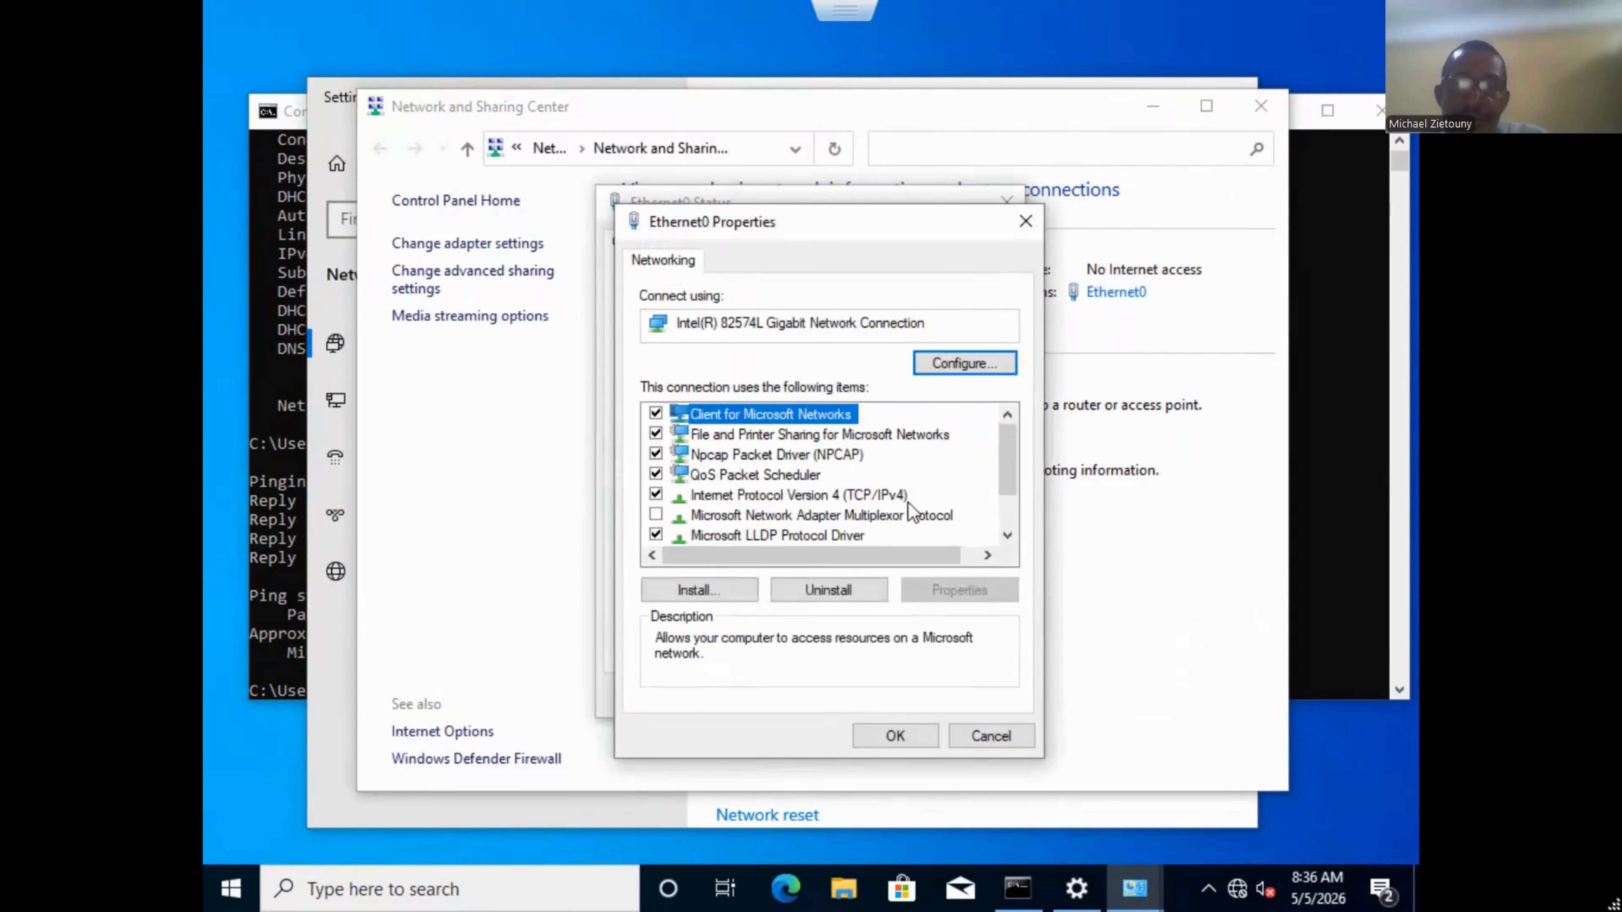
{"action": "double_click", "coordinate": [896, 495]}
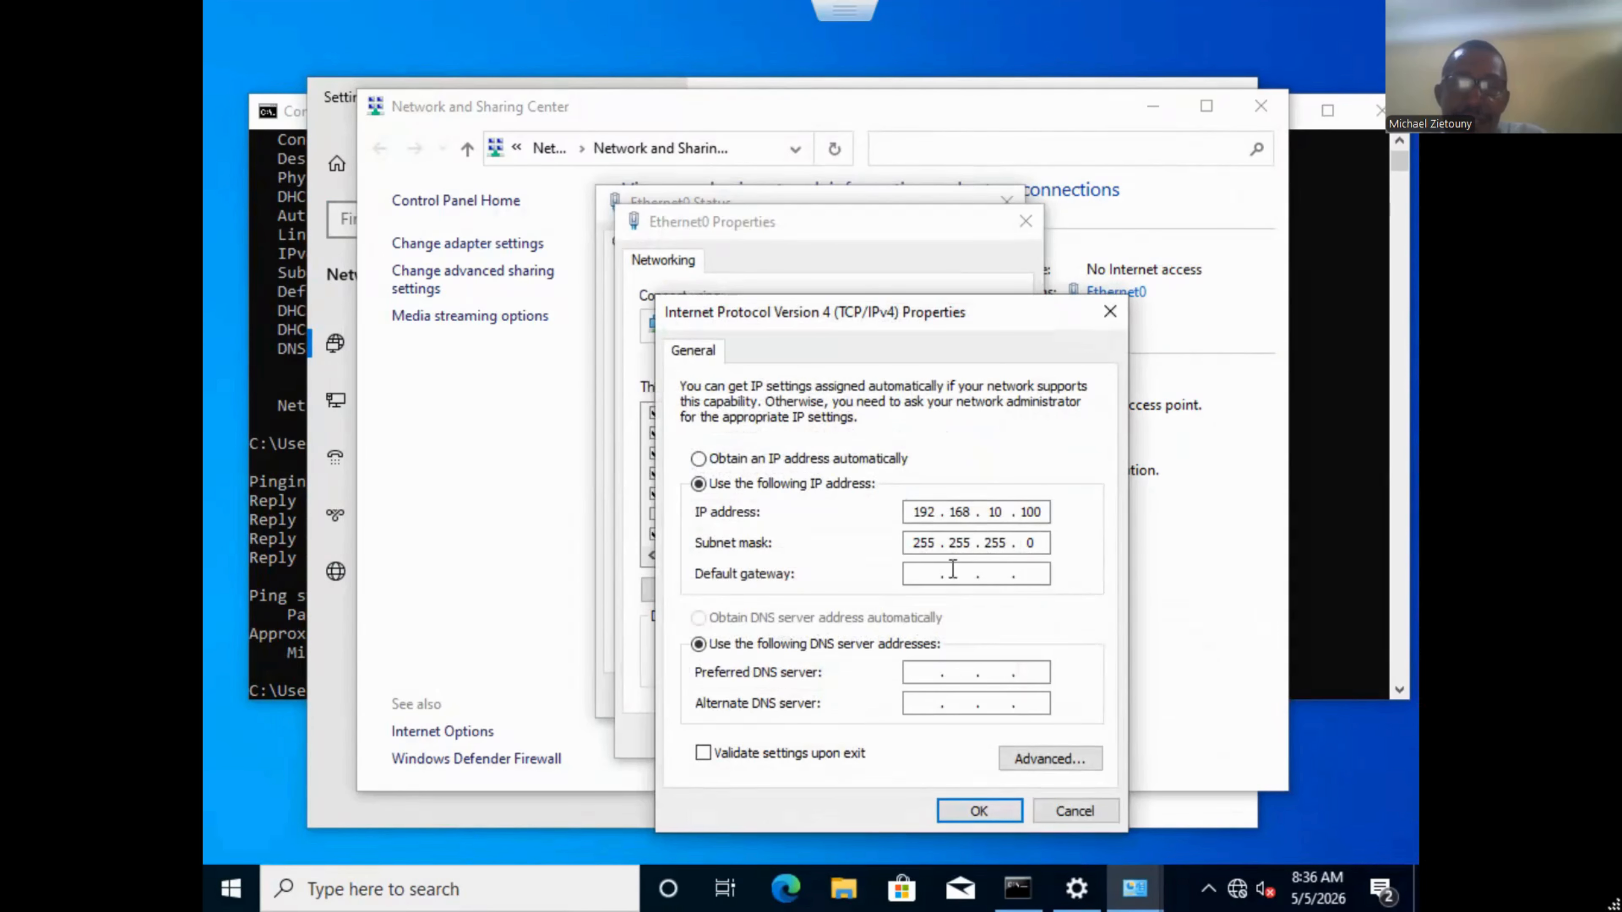
Set gateway 192.168.10.1 and preferred DNS server 192.168.10.10, then confirm and close the dialogs.
{"action": "left_click", "coordinate": [928, 567]}
{"action": "type", "text": "192 . 168 . "}
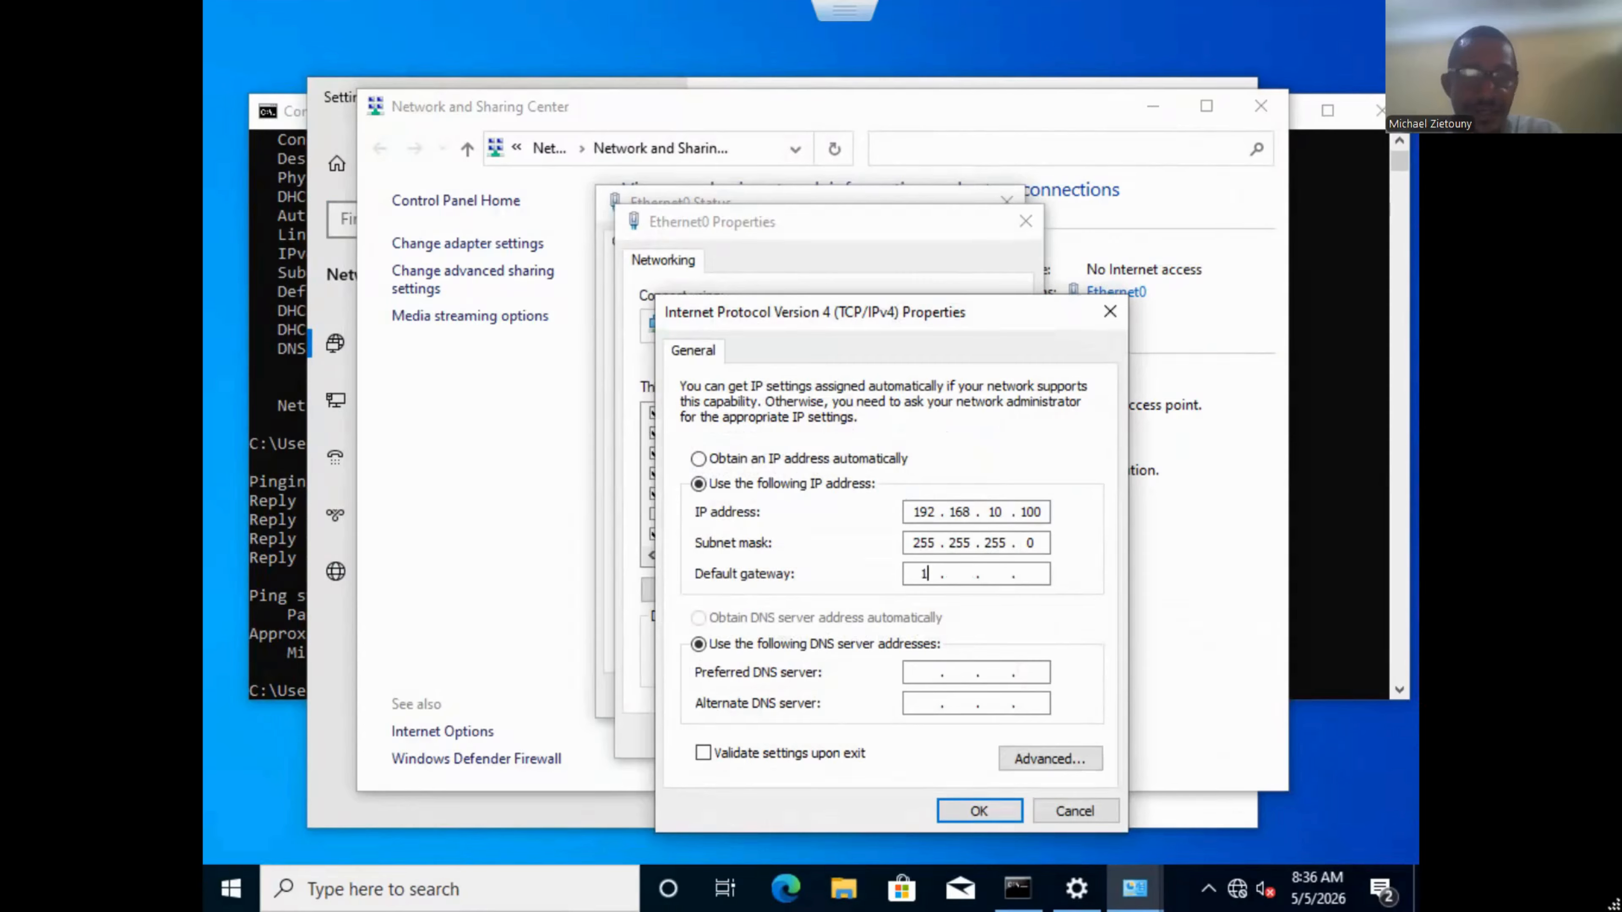
{"action": "type", "text": "1"}
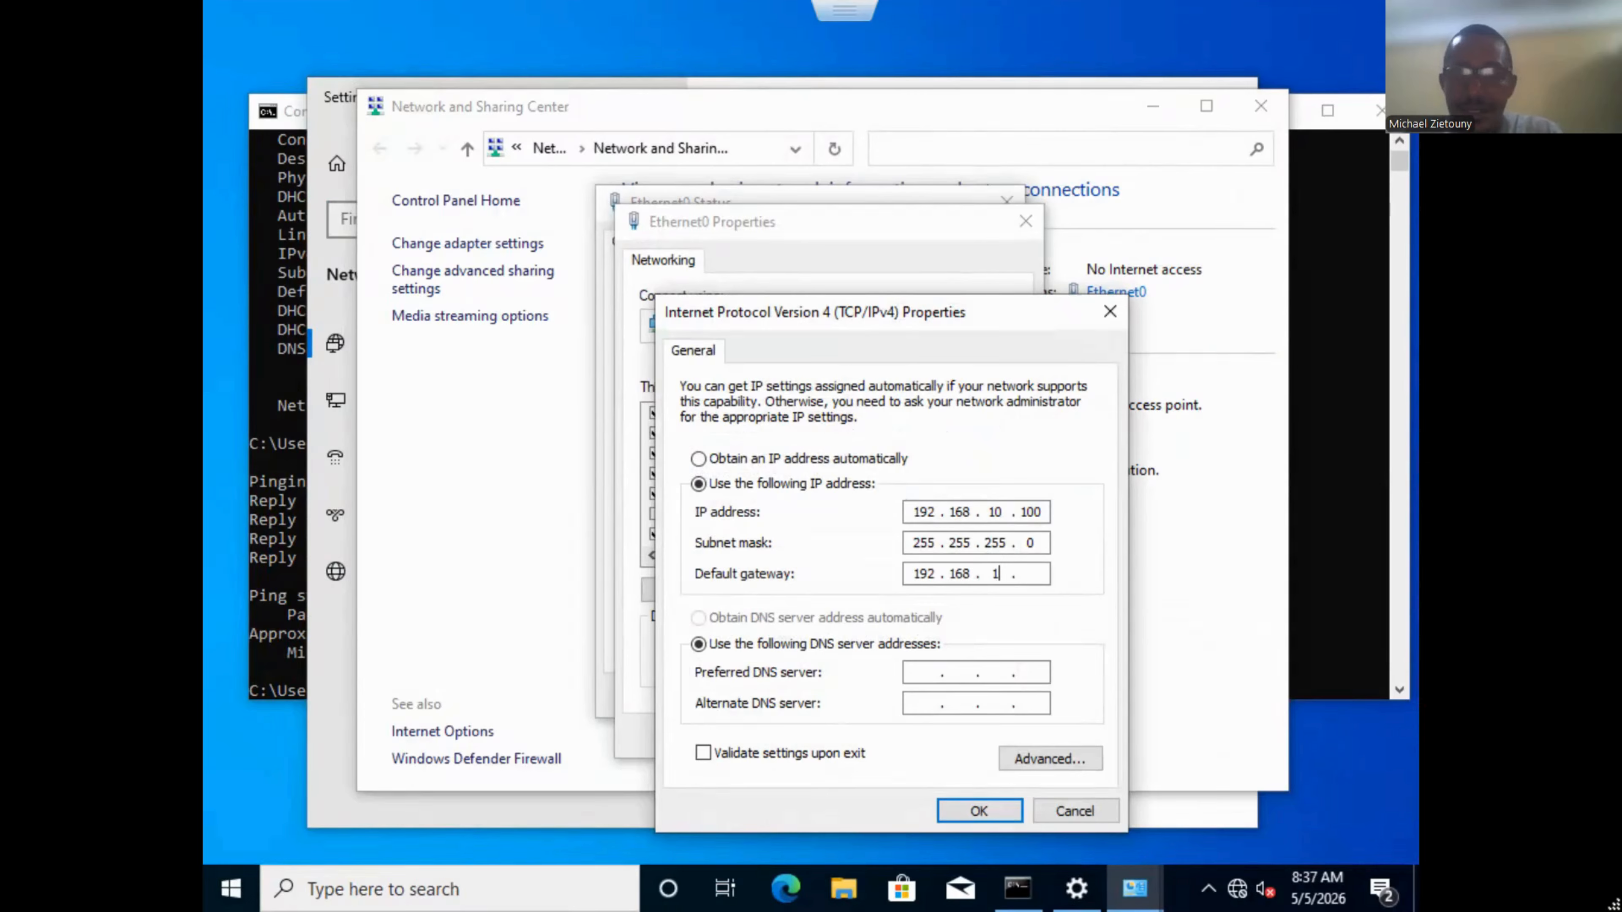
{"action": "type", "text": "0 ."}
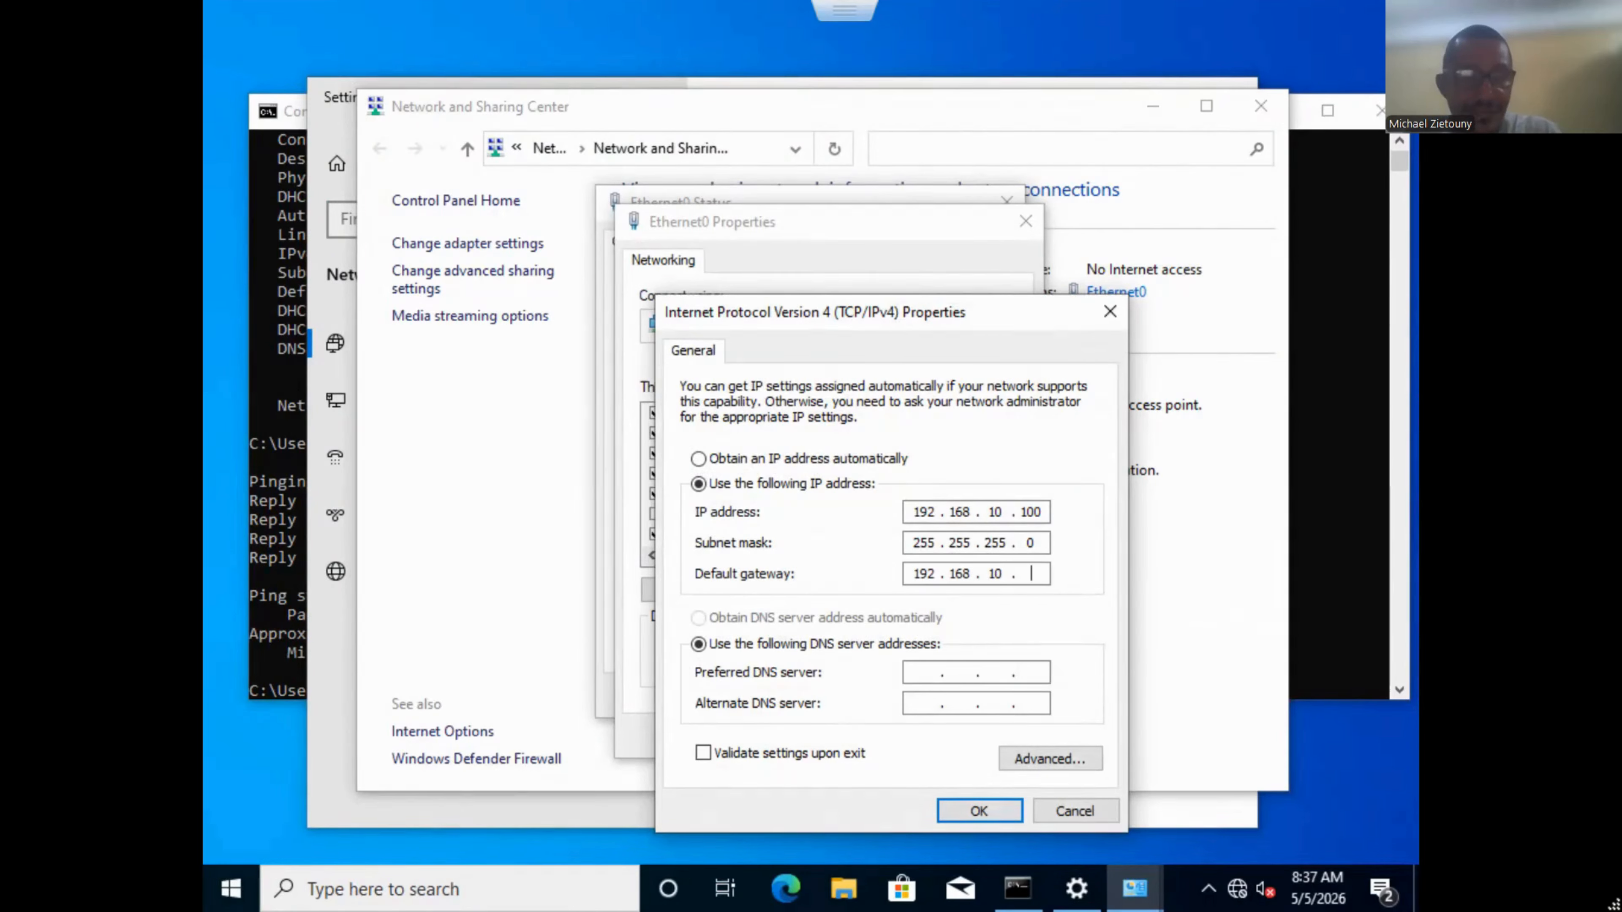
{"action": "key", "text": "Tab"}
{"action": "key", "text": "Tab"}
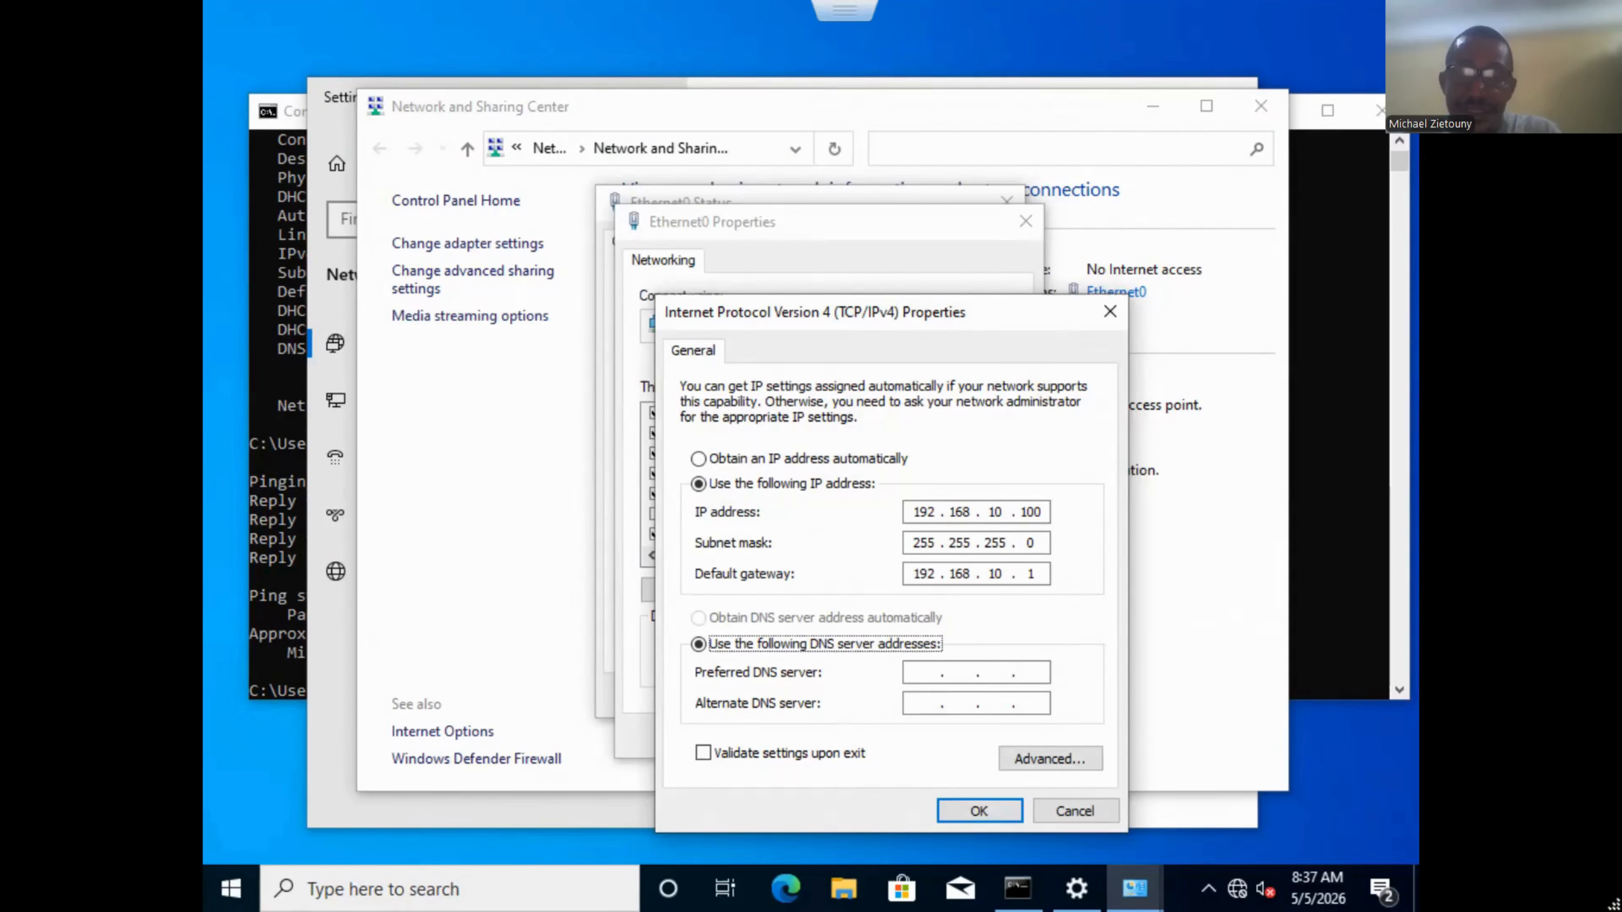
{"action": "type", "text": "192.168."}
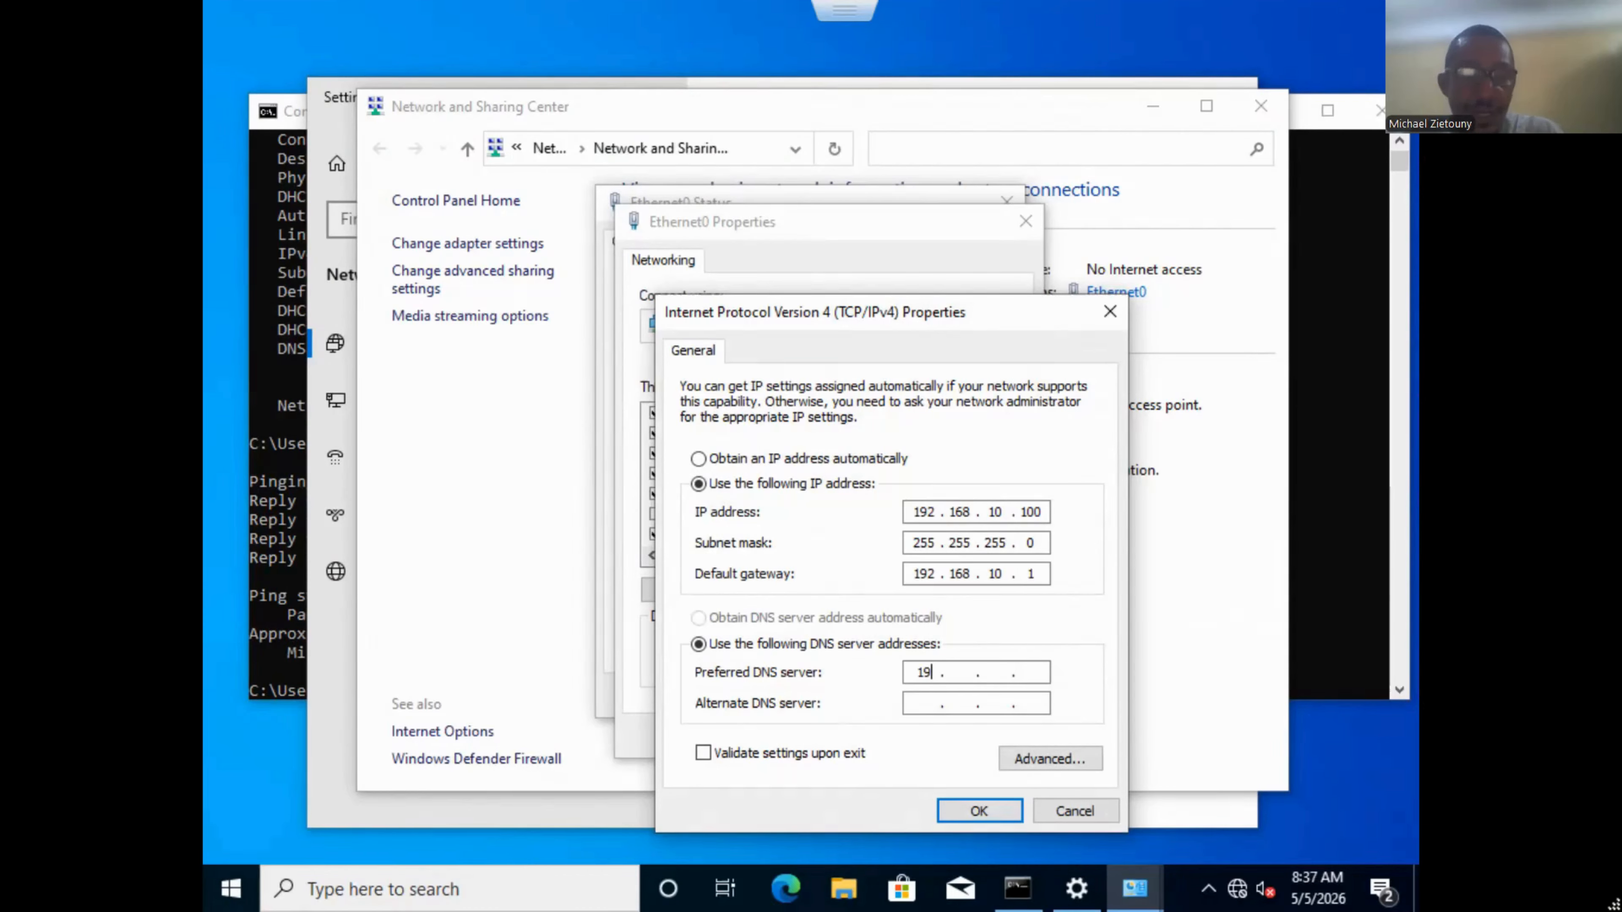
{"action": "type", "text": "10 "}
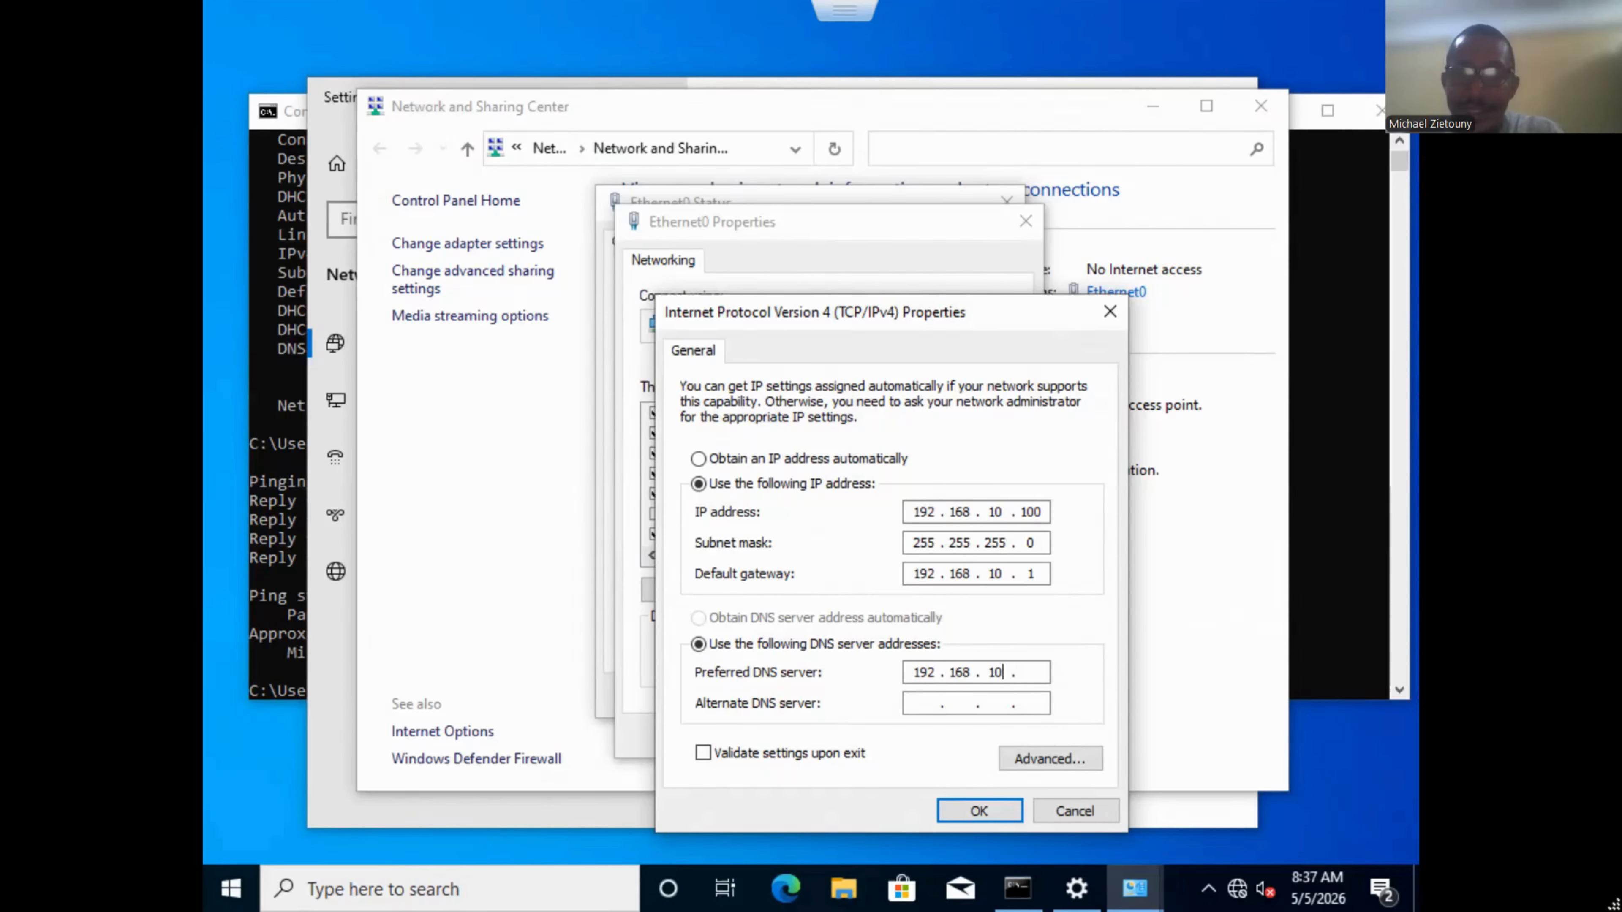
{"action": "type", "text": ".10"}
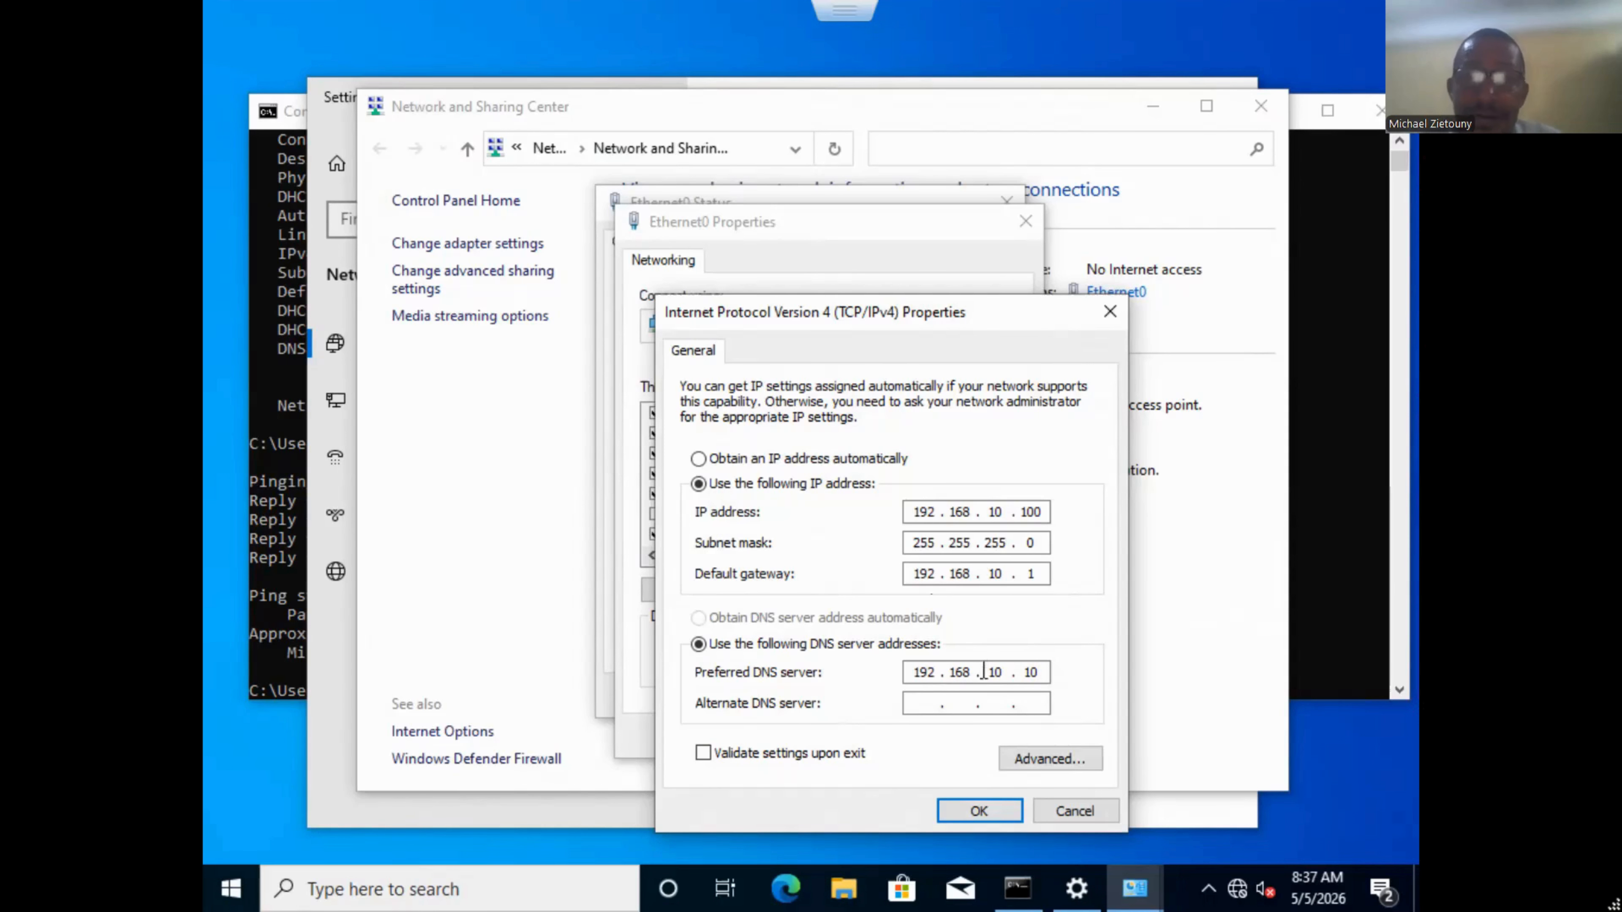
{"action": "left_click", "coordinate": [981, 812]}
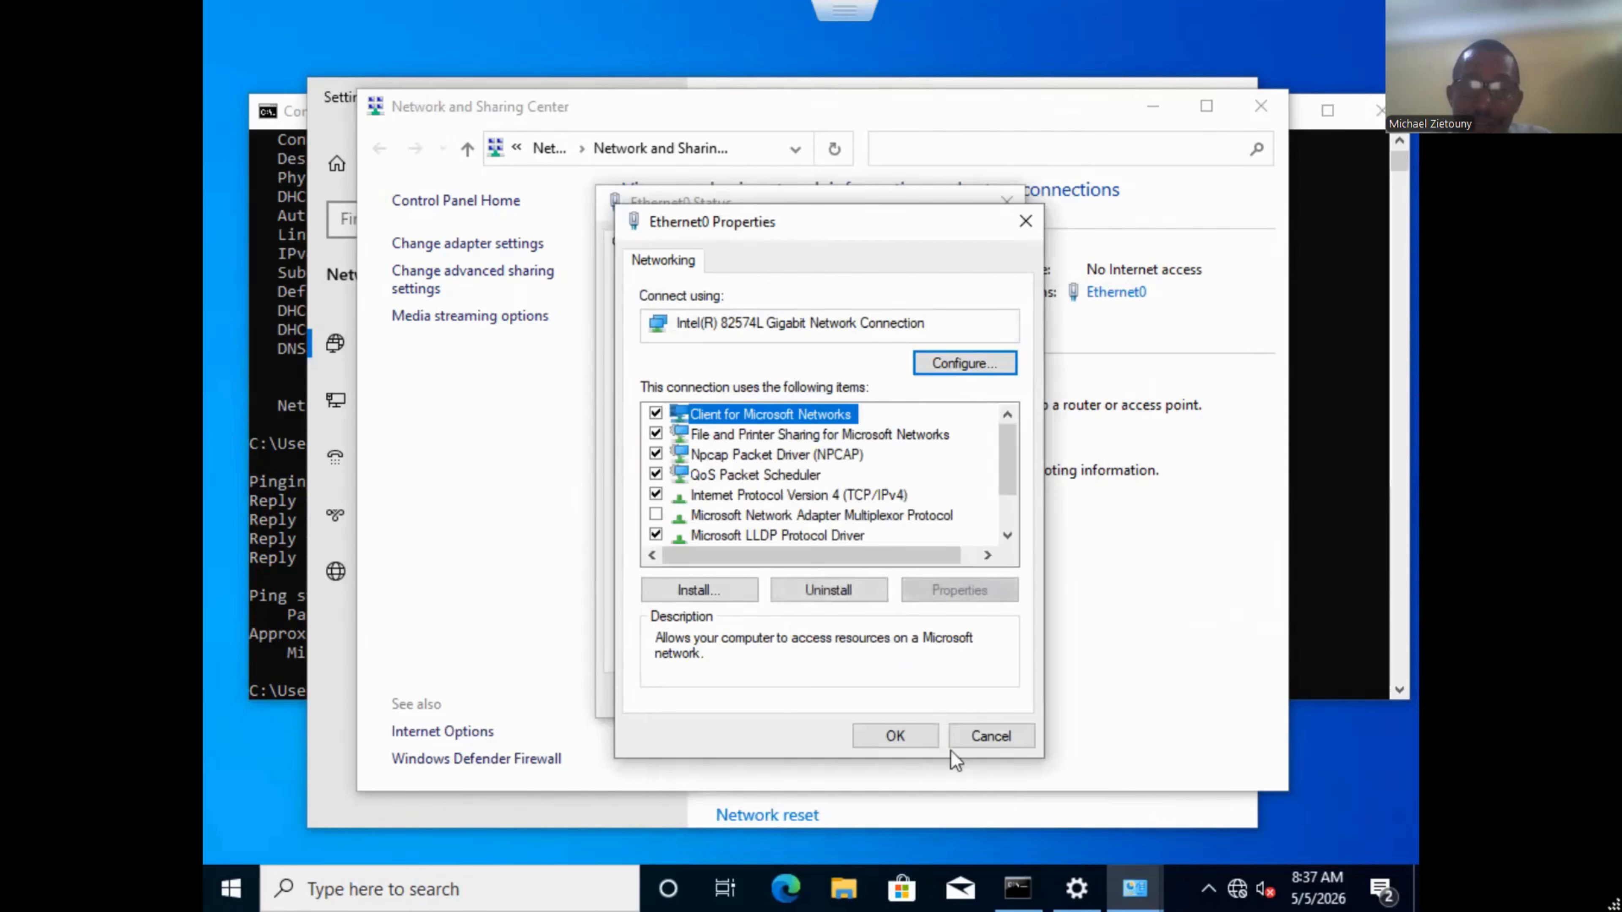
{"action": "left_click", "coordinate": [910, 730]}
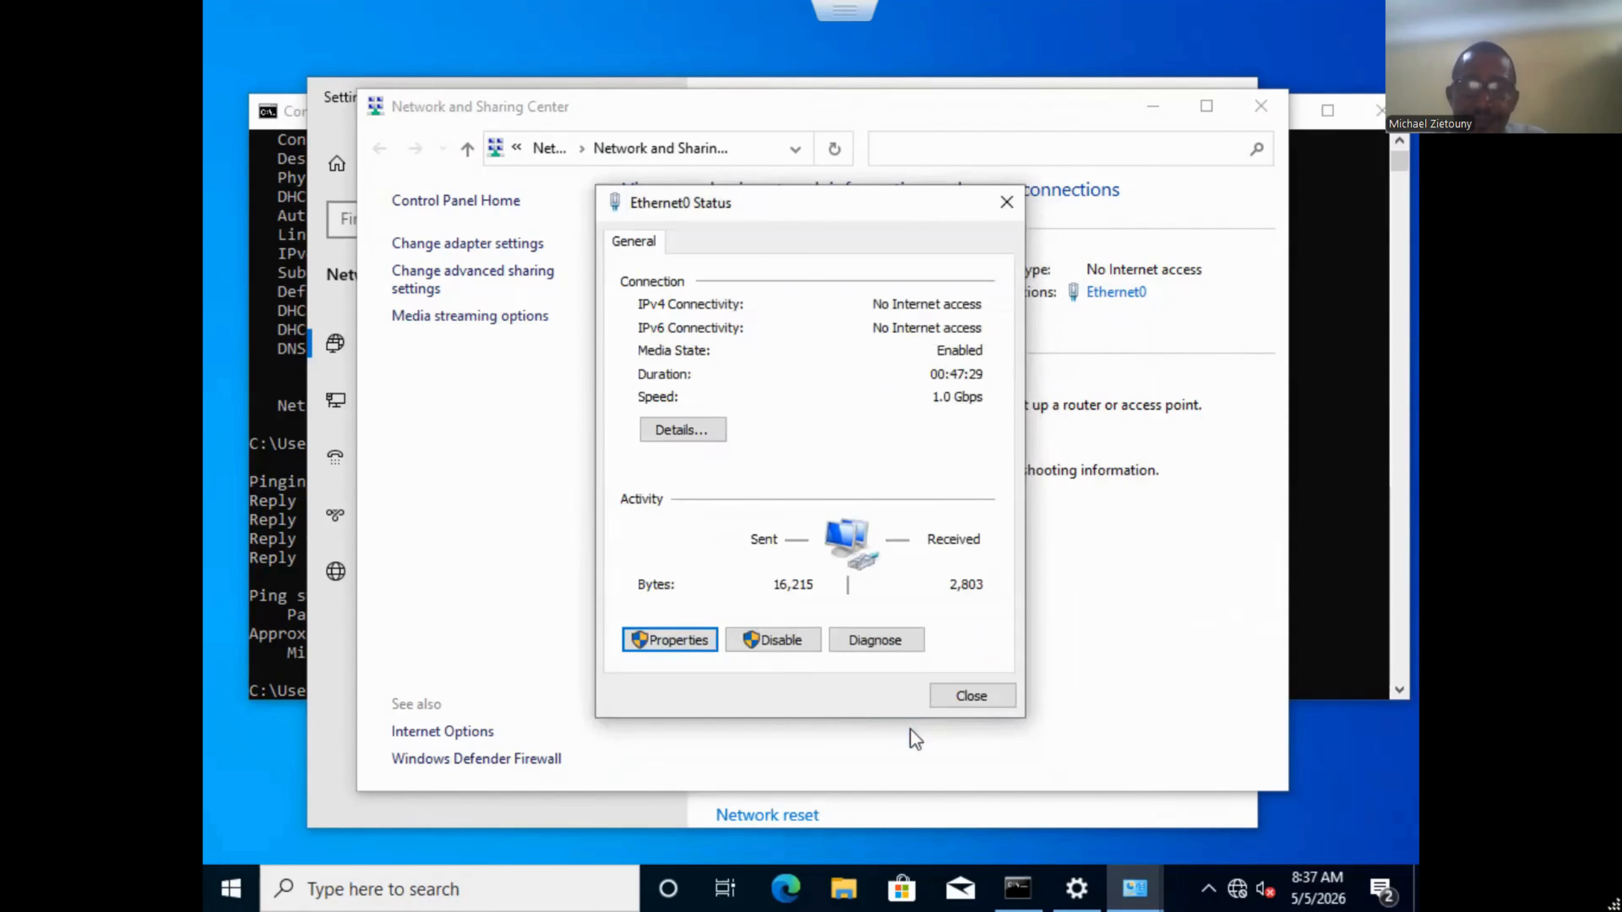
{"action": "left_click", "coordinate": [980, 691]}
Re-run ipconfig /all showing DNS 192.168.10.10, then nslookup 192.168.10.10 resolving to lab_dc1.learnproghana.com.
{"action": "left_click", "coordinate": [1354, 635]}
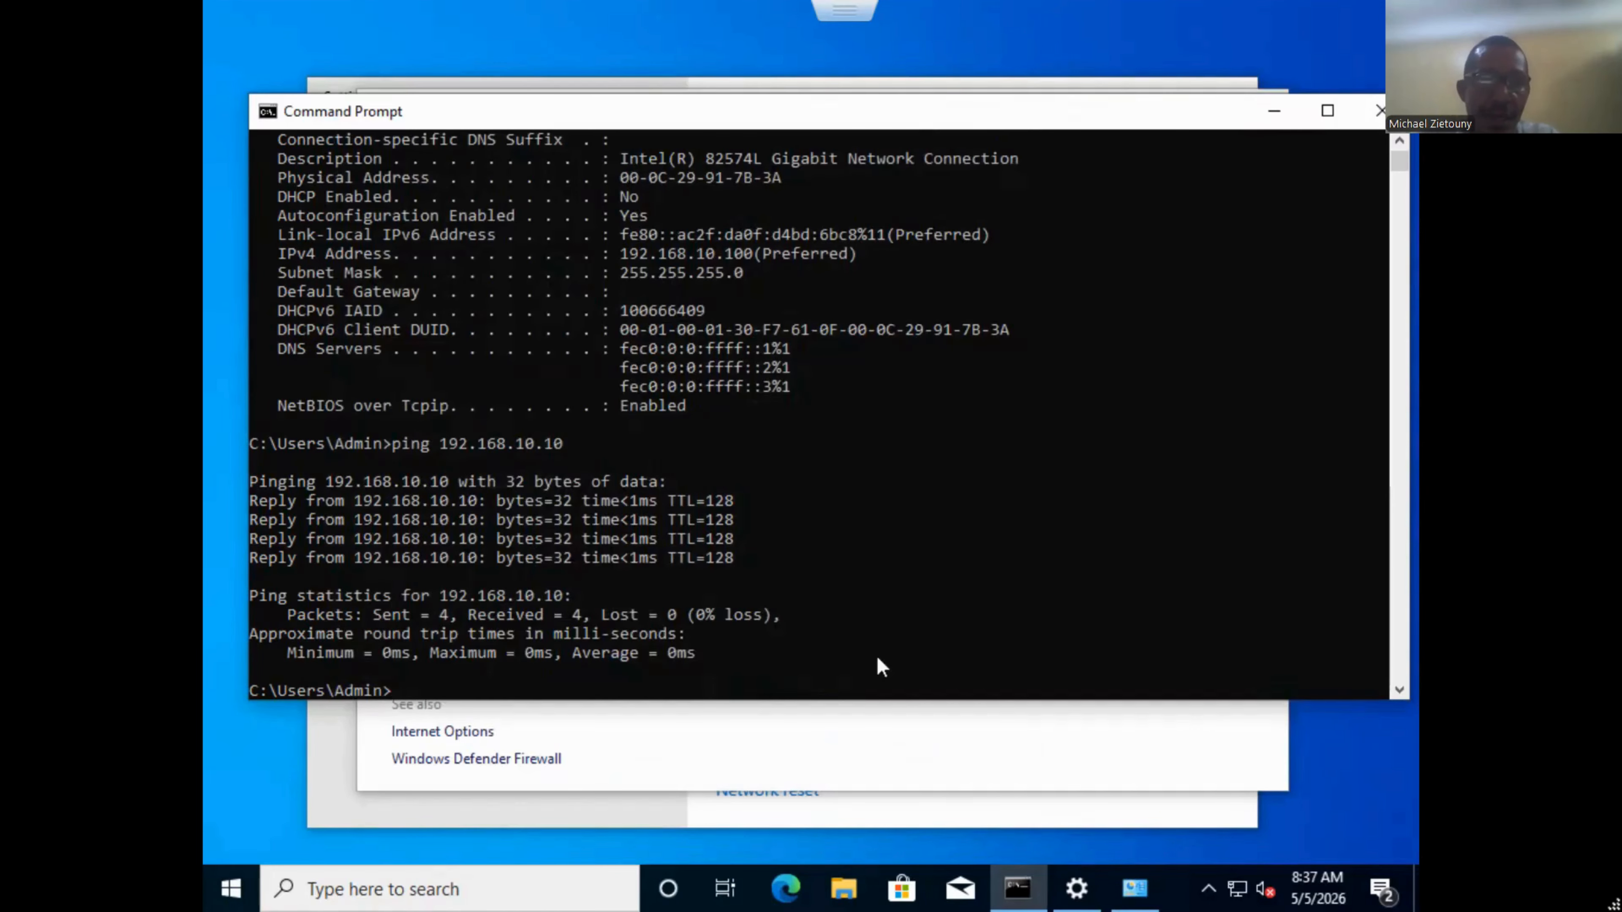
{"action": "key", "text": "Up"}
{"action": "key", "text": "Up"}
{"action": "key", "text": "Return"}
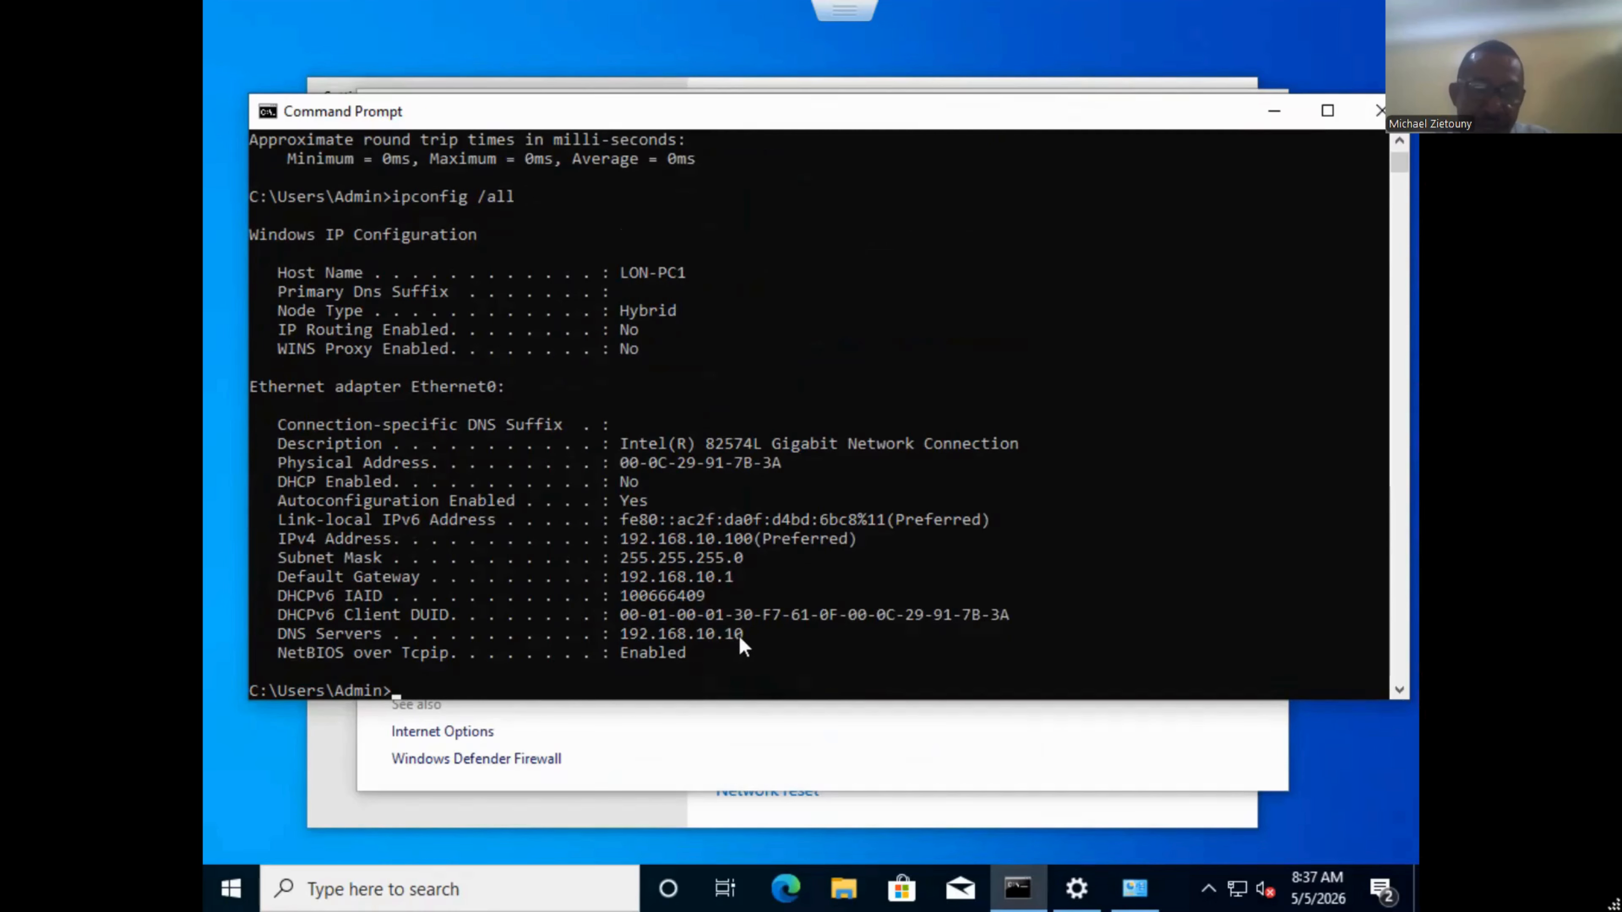
{"action": "type", "text": "n"}
{"action": "type", "text": "sl"}
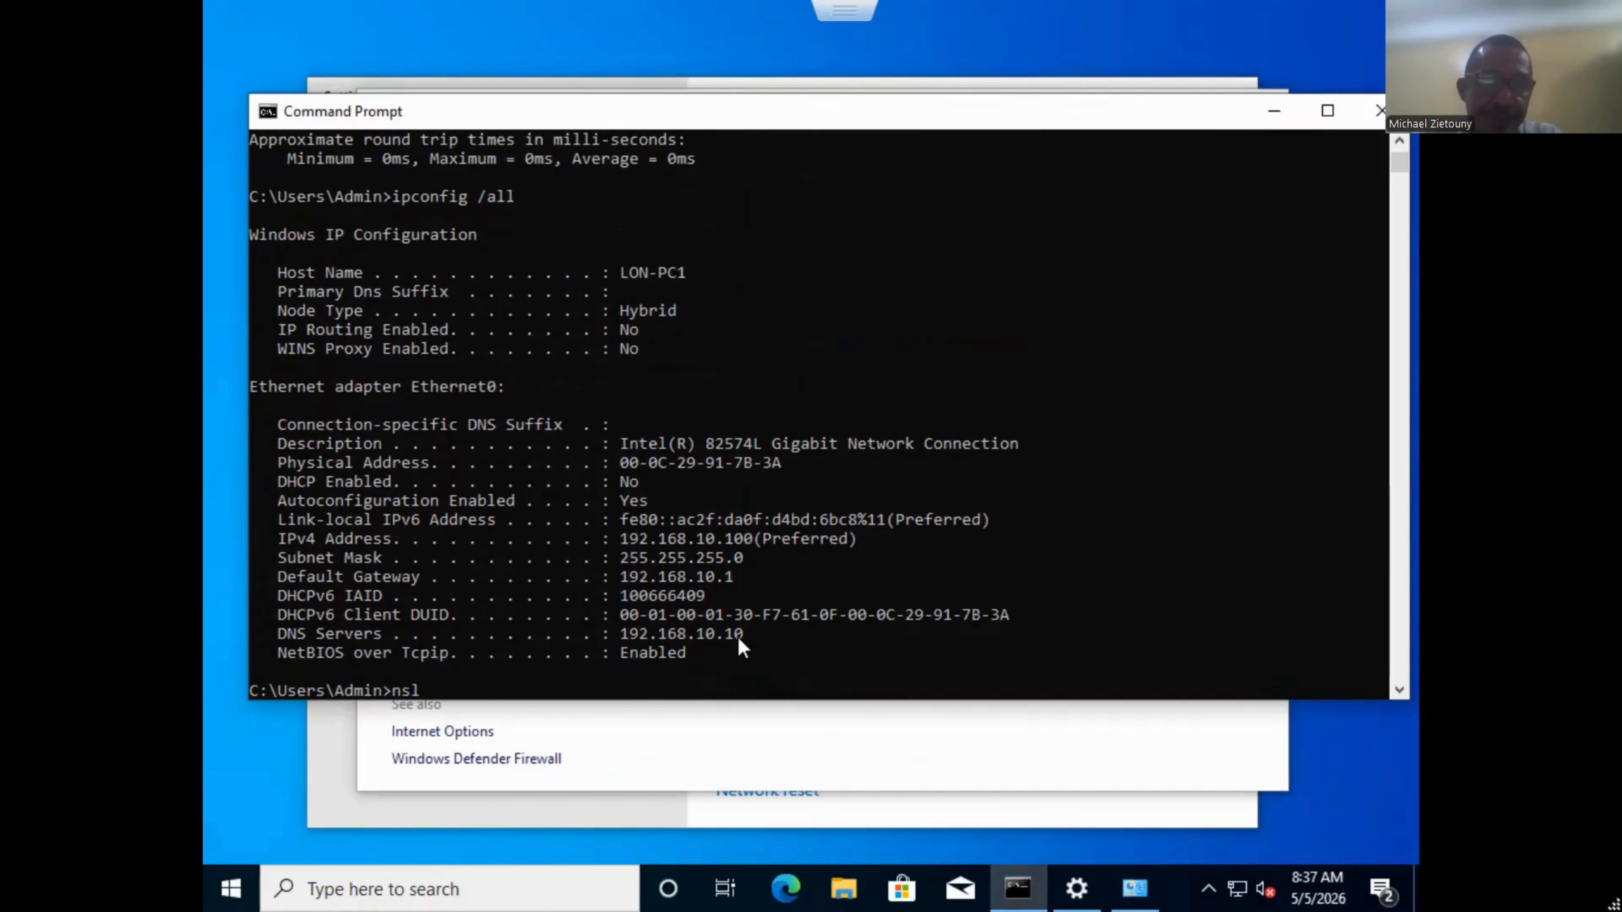
{"action": "type", "text": "ookup 192.168"}
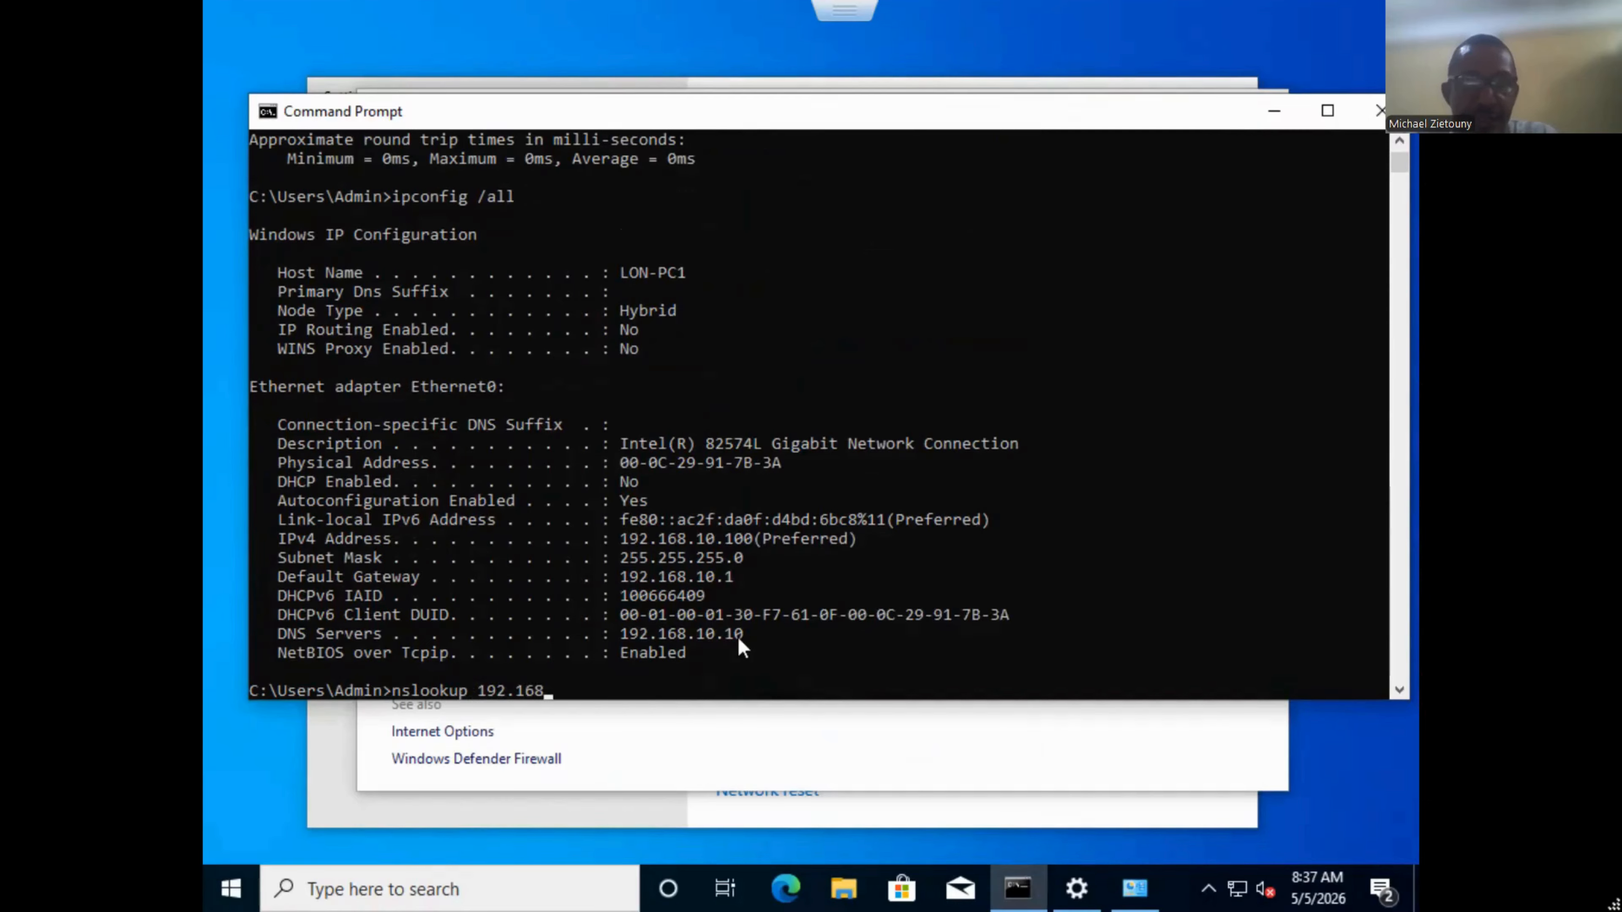
{"action": "type", "text": ".10.10"}
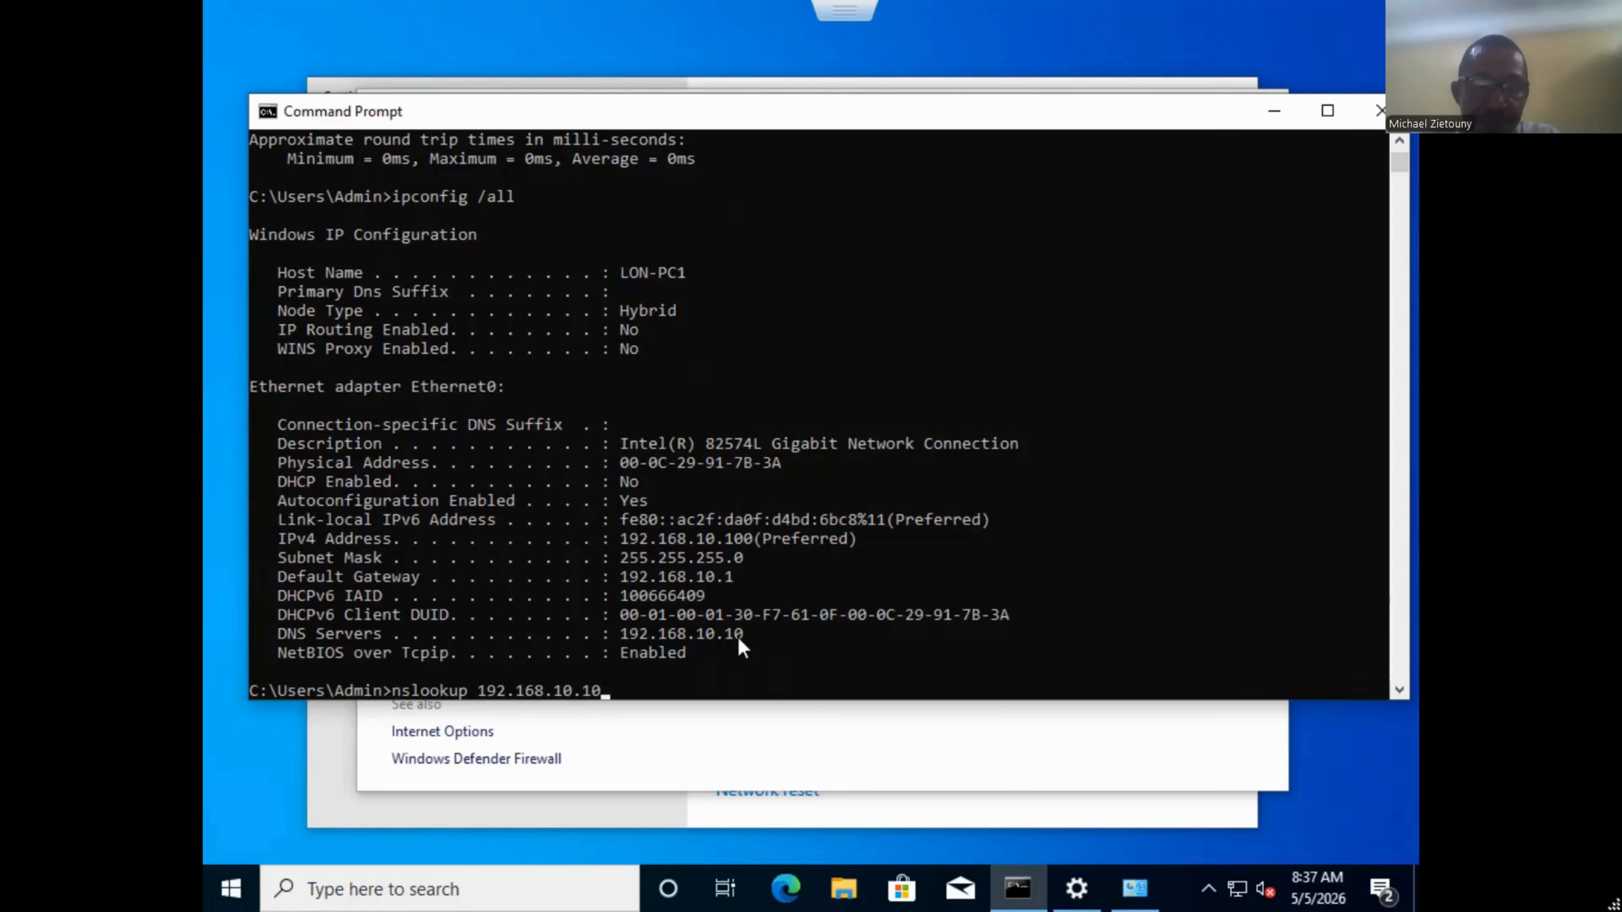
{"action": "key", "text": "Return"}
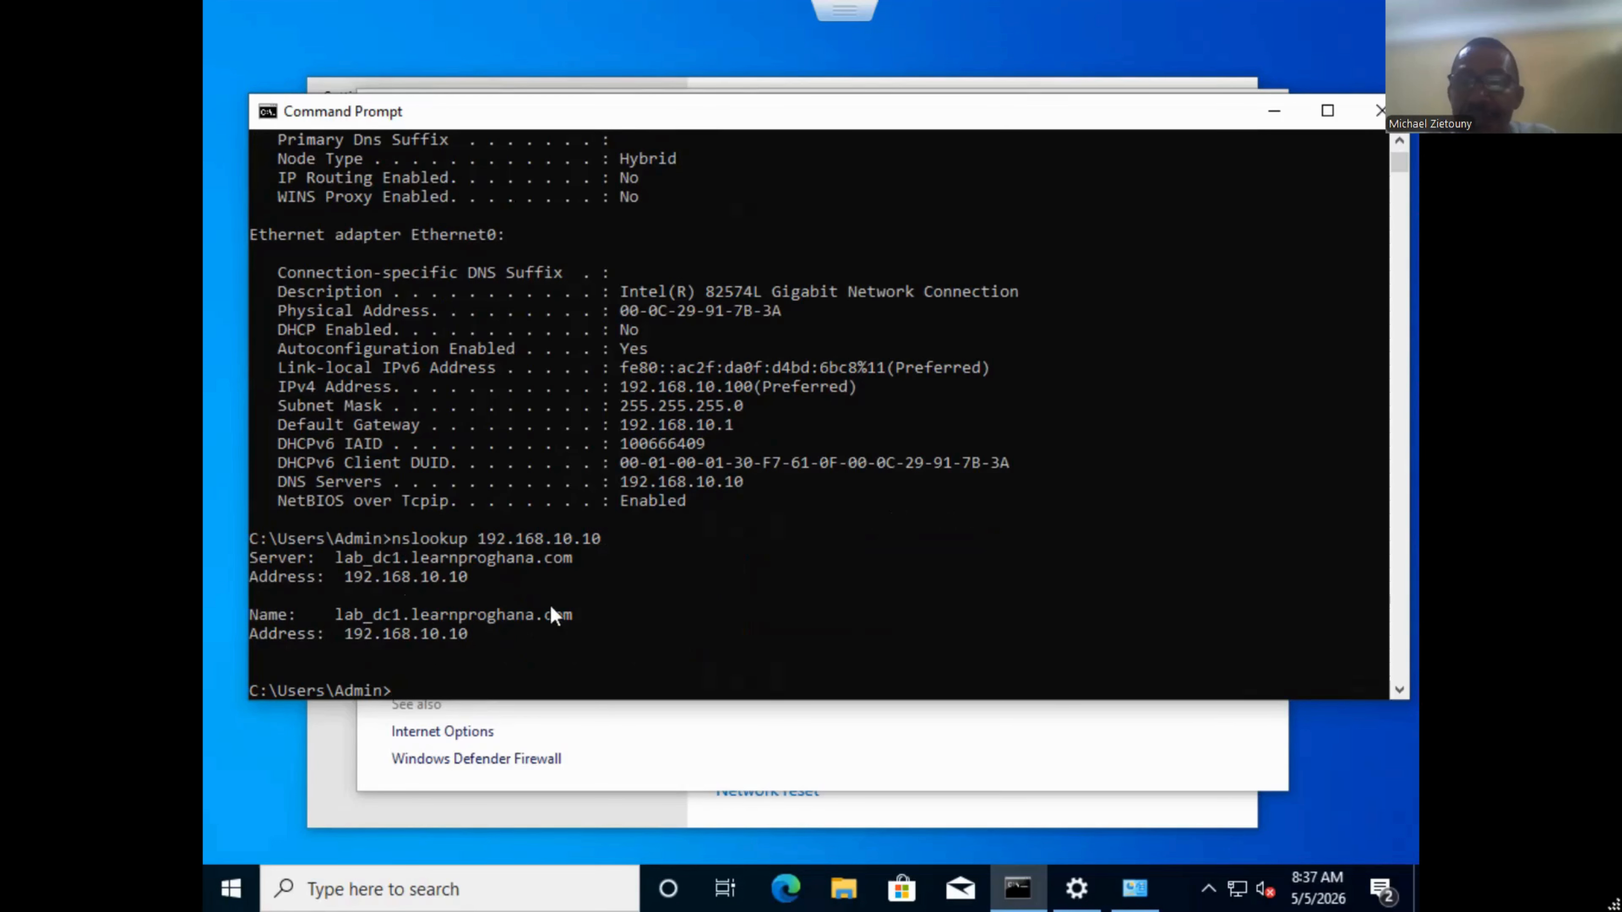
Minimize Command Prompt and Network and Sharing Center, and close the network settings window.
{"action": "left_click", "coordinate": [1273, 112]}
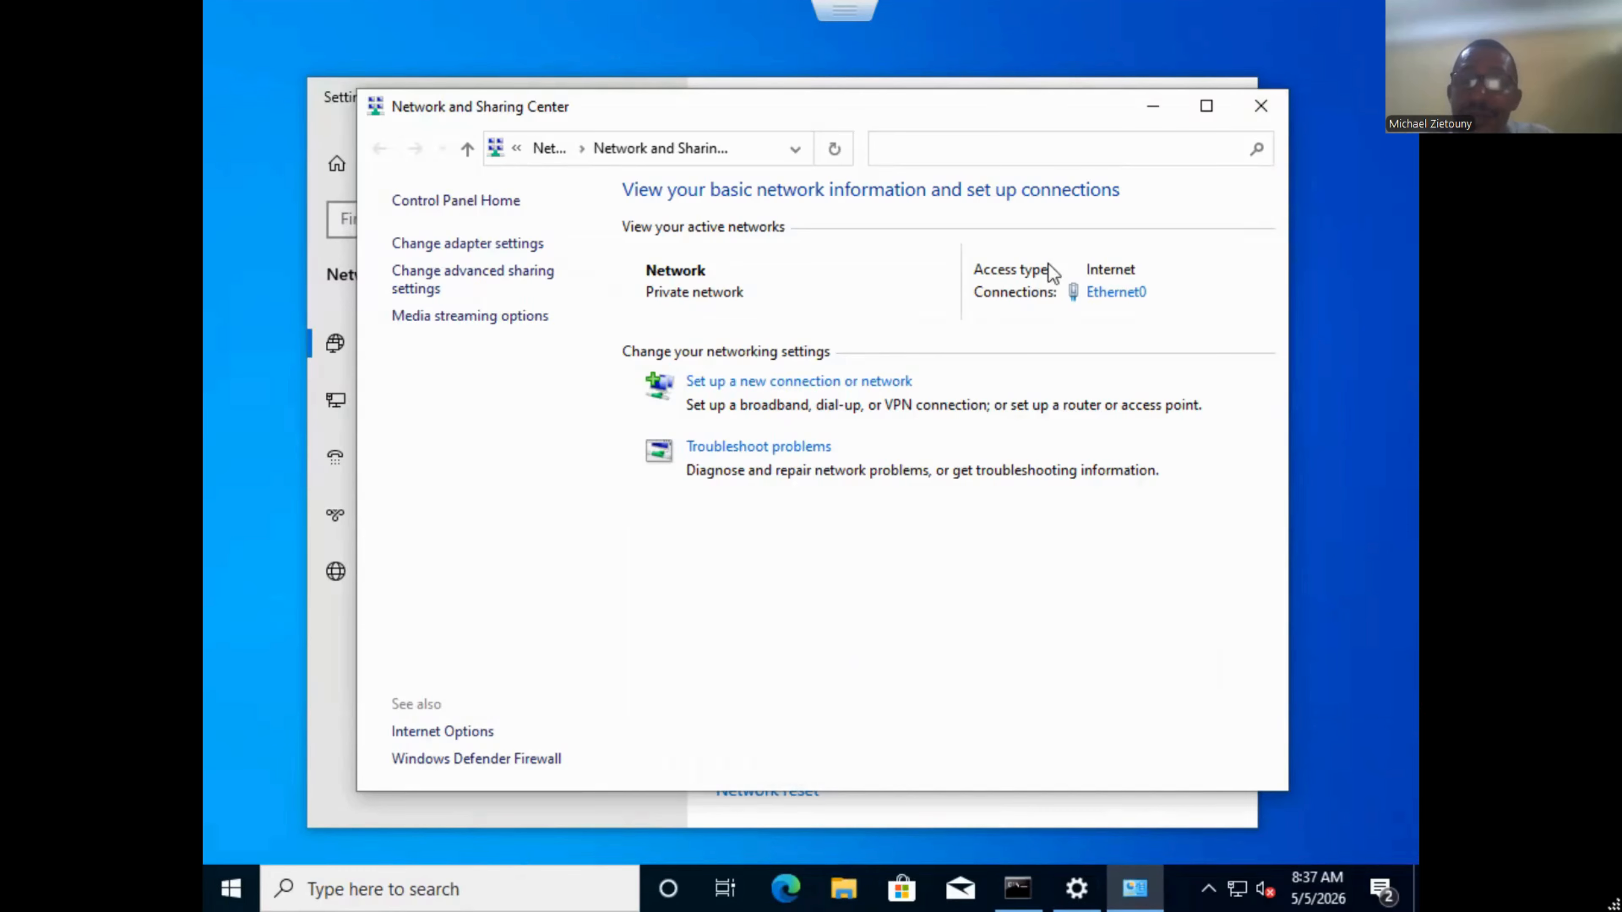
{"action": "left_click", "coordinate": [1151, 110]}
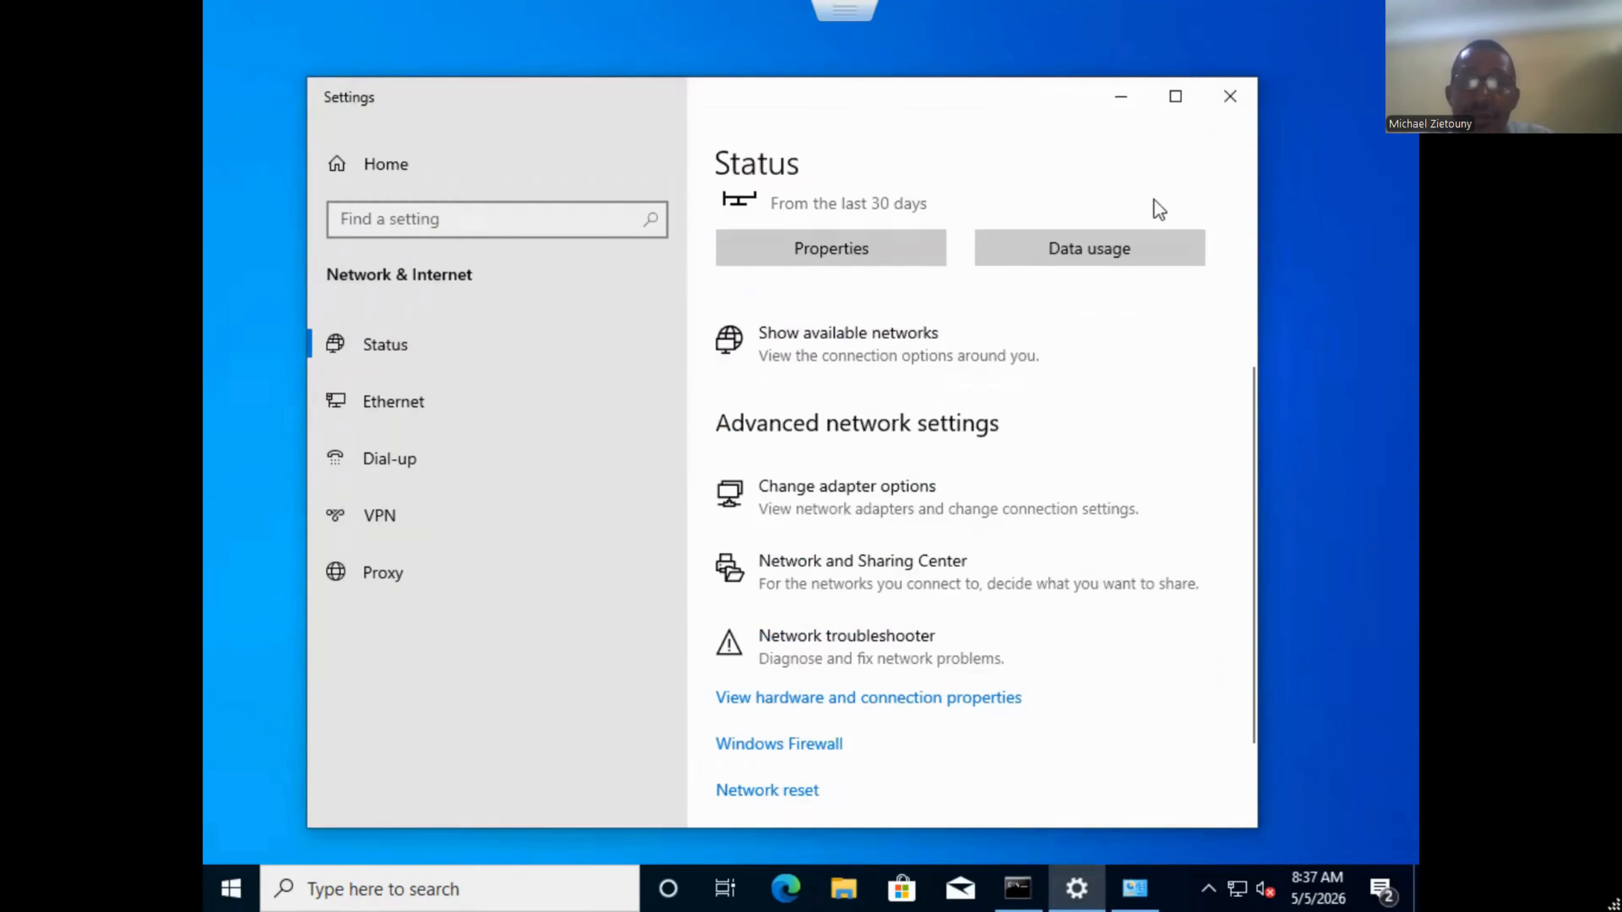
{"action": "left_click", "coordinate": [1229, 97]}
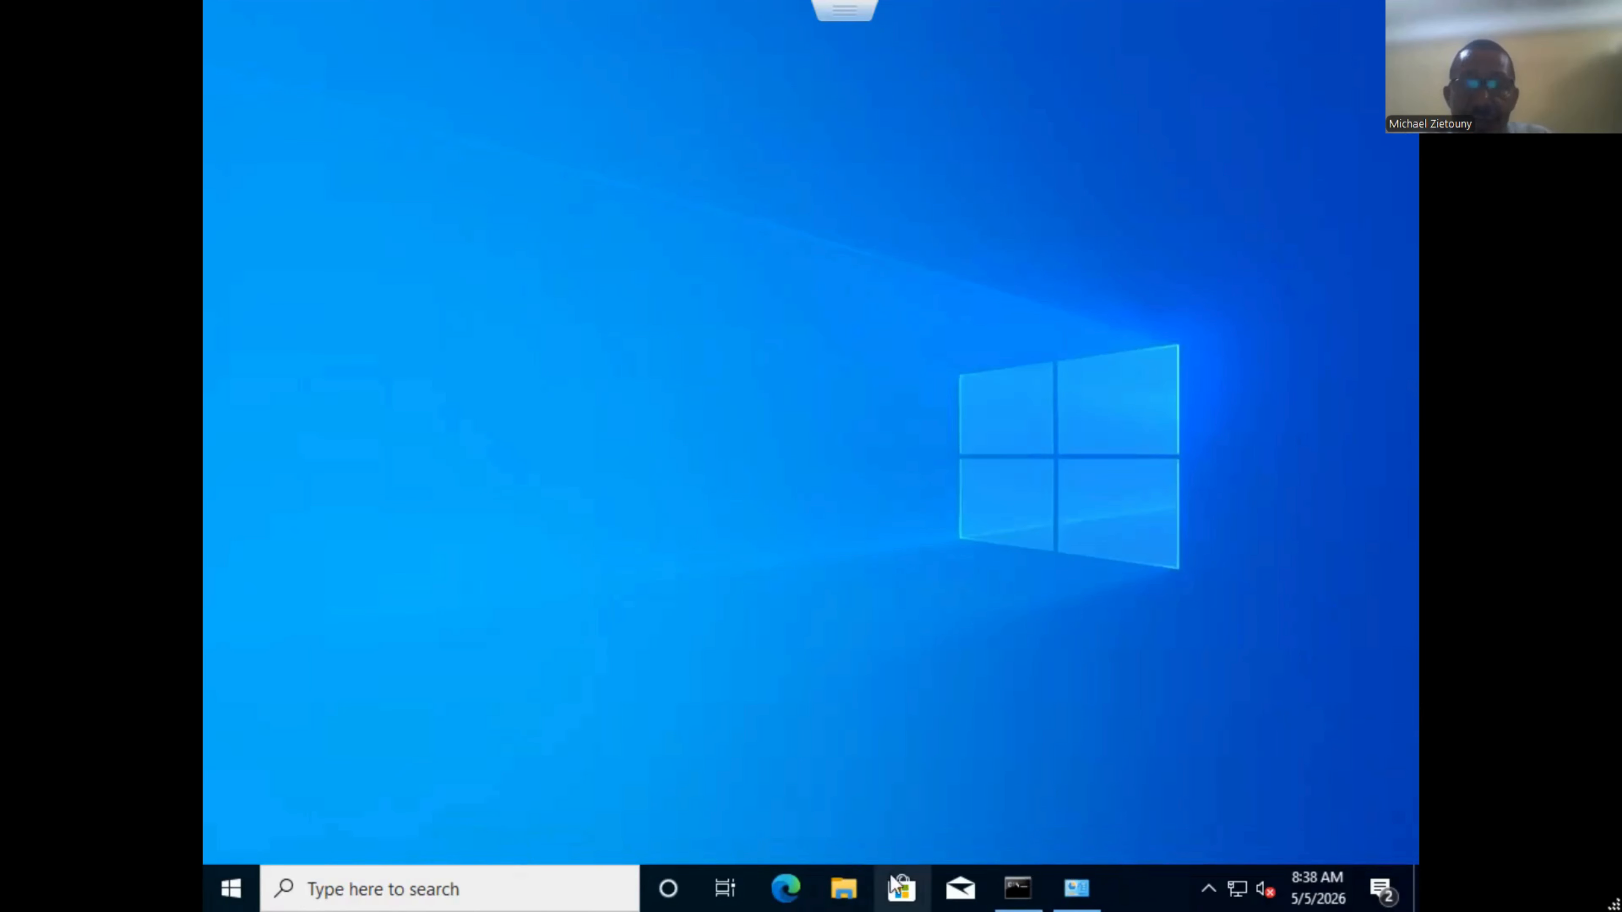
Open This PC's Properties from File Explorer and launch Advanced system settings.
{"action": "left_click", "coordinate": [845, 889]}
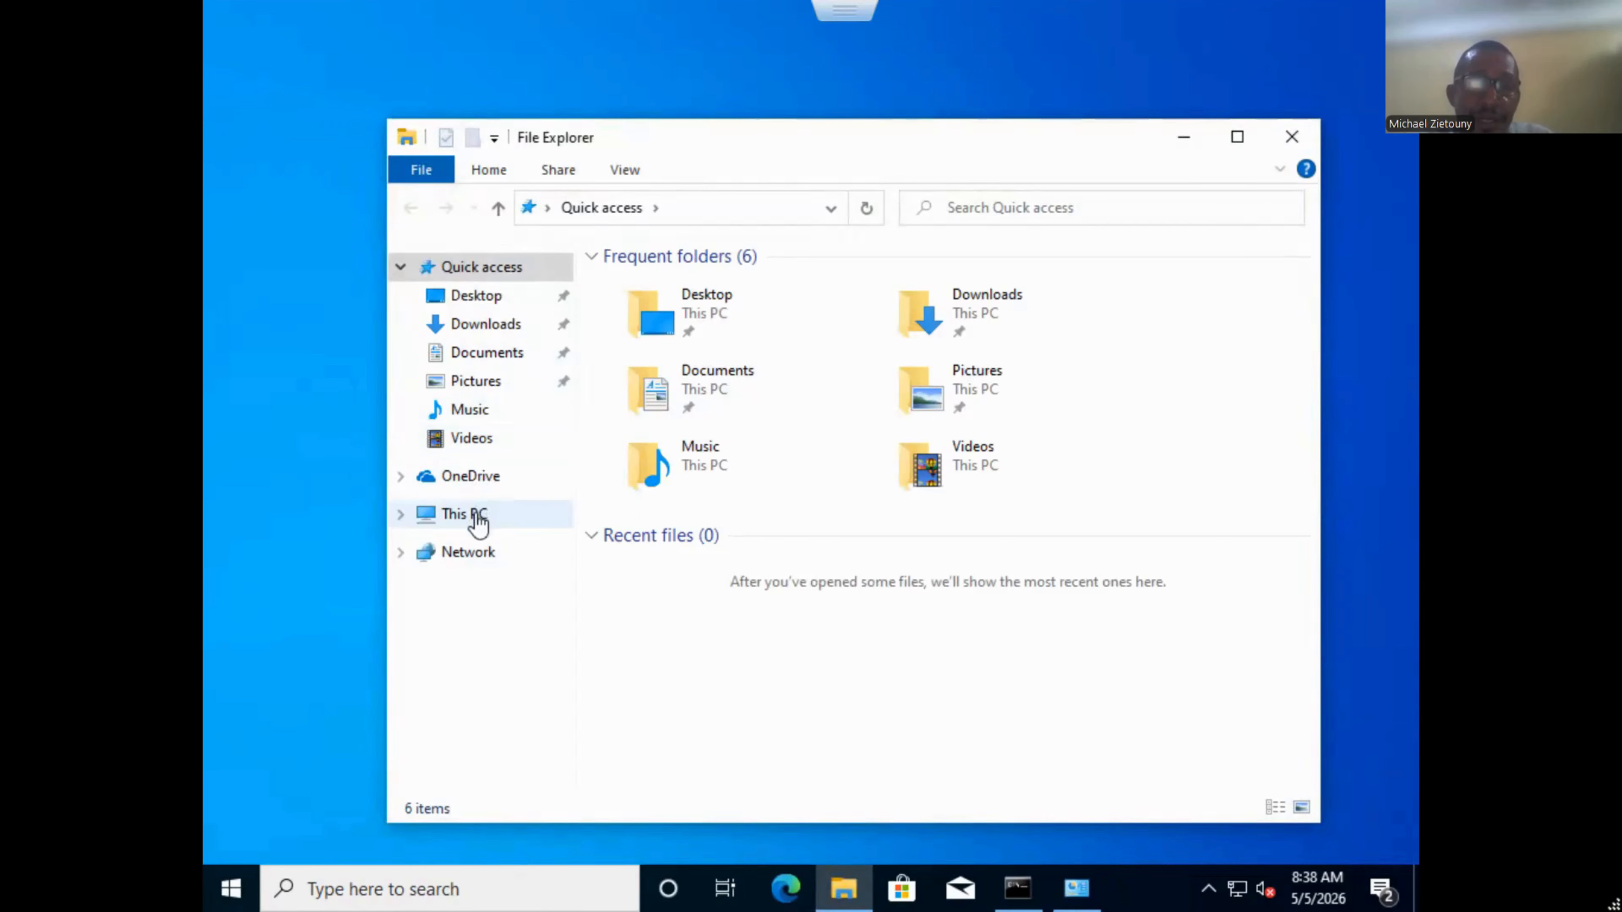
{"action": "right_click", "coordinate": [478, 519]}
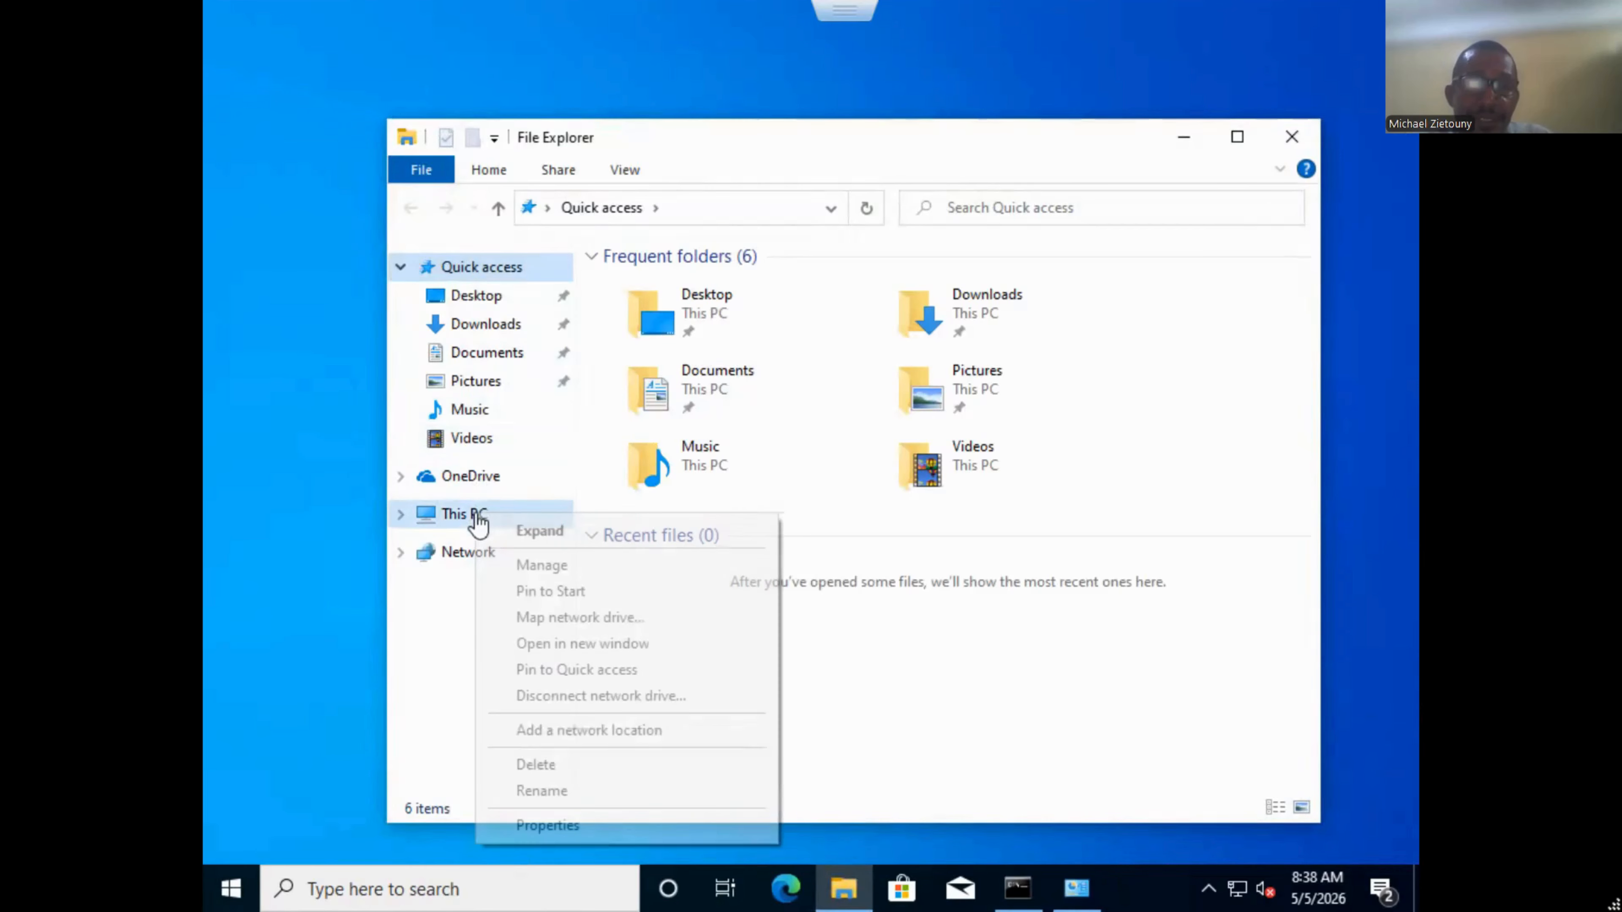
{"action": "left_click", "coordinate": [571, 825]}
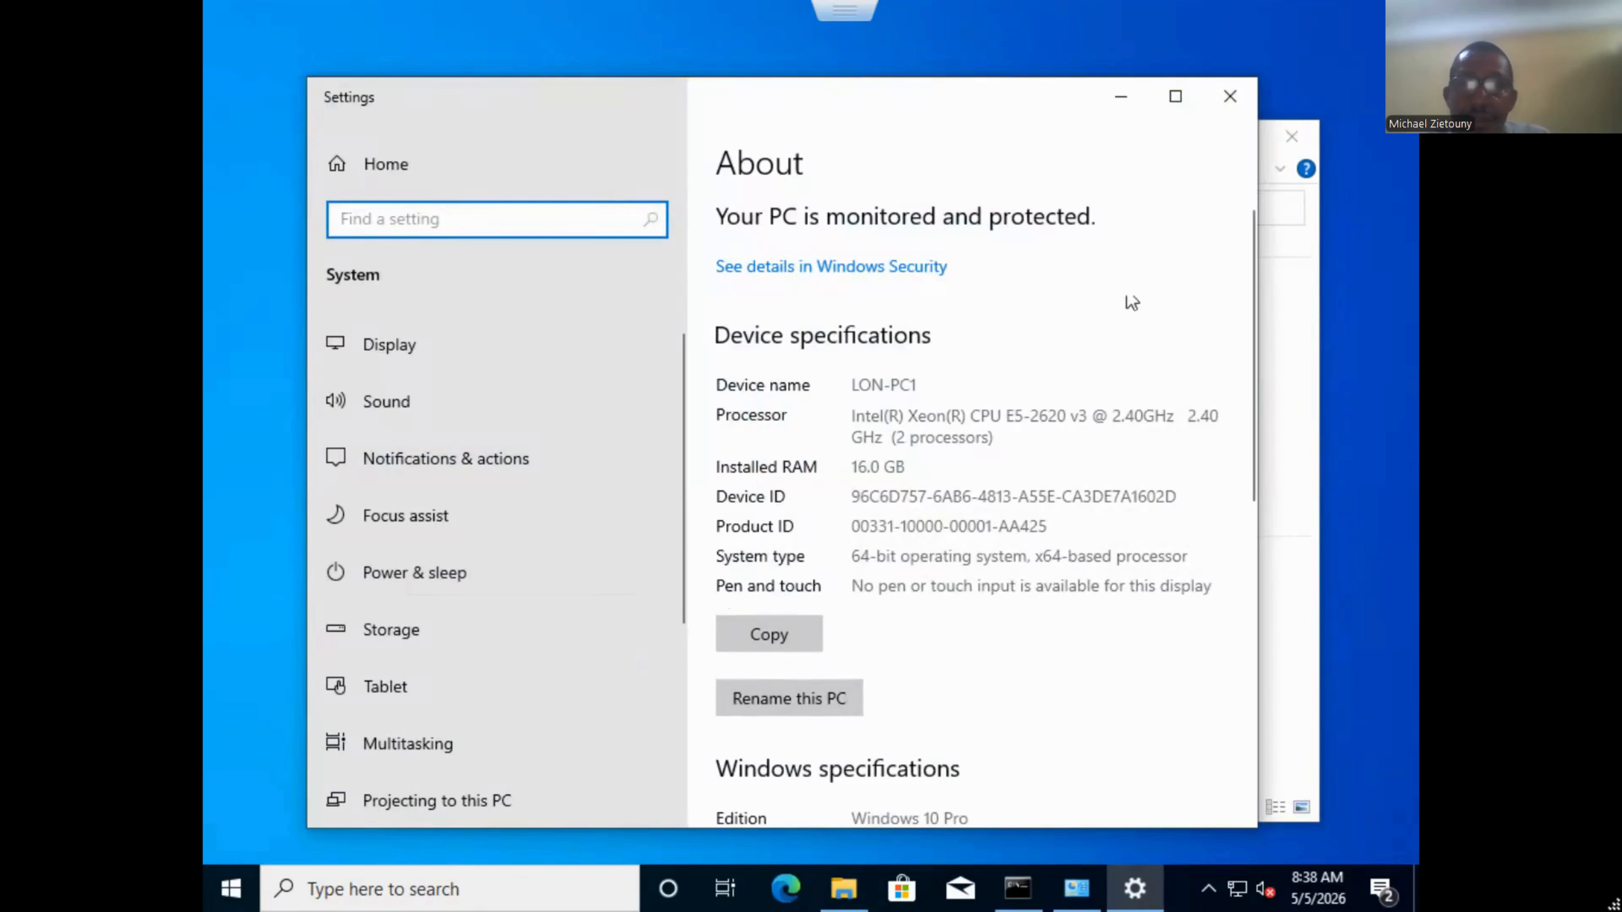
{"action": "left_click_drag", "start_coordinate": [1257, 261], "coordinate": [1259, 494]}
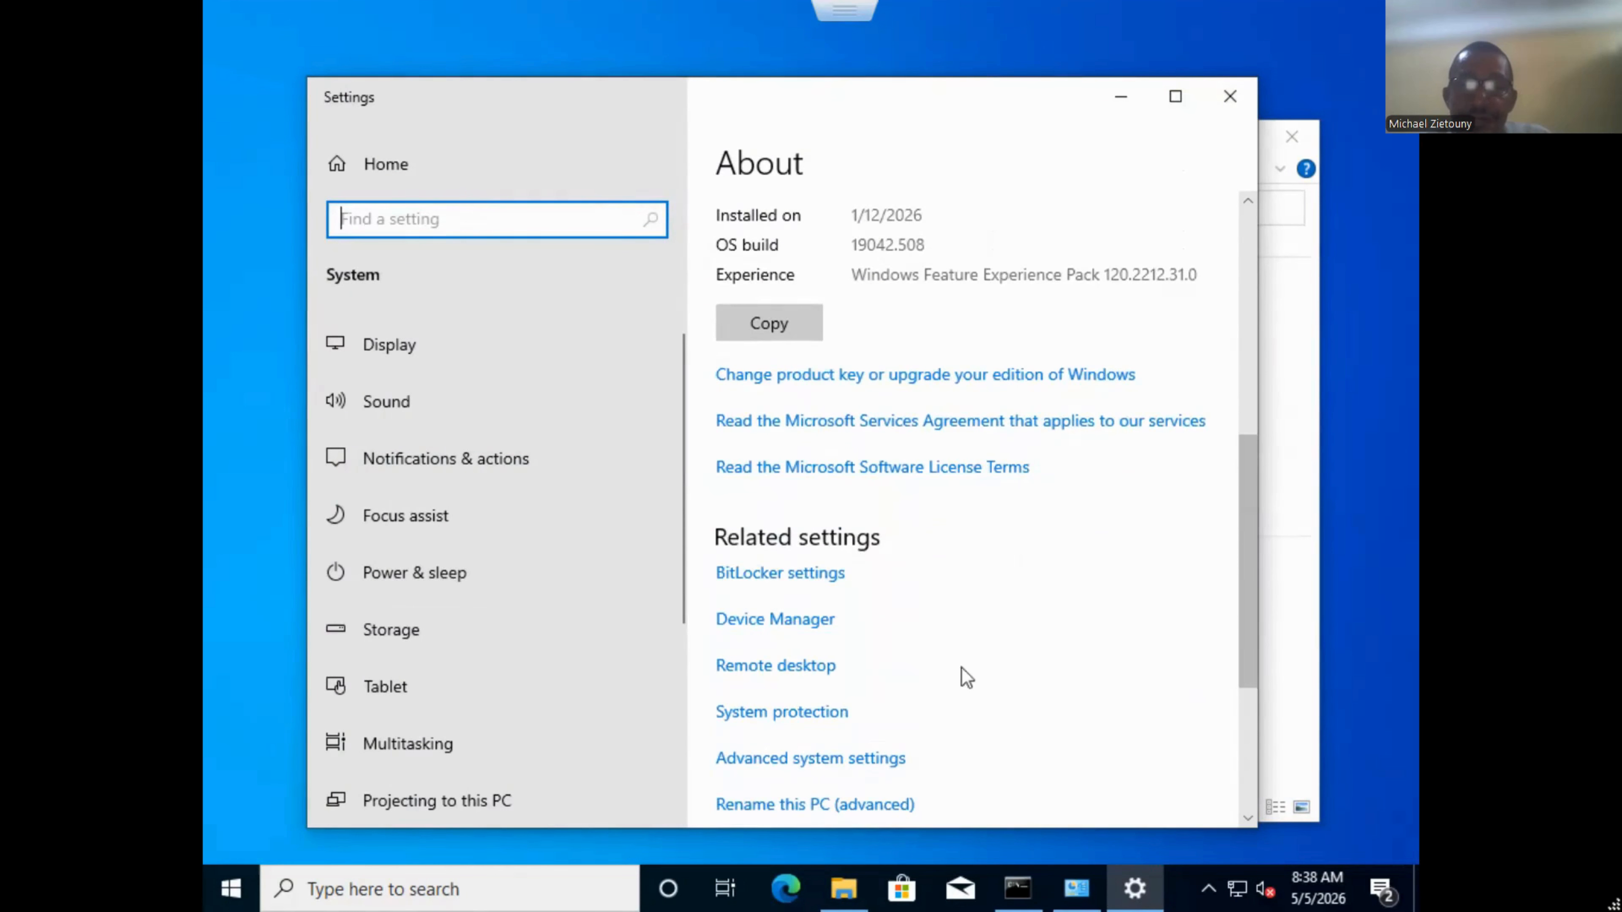
{"action": "left_click", "coordinate": [840, 760]}
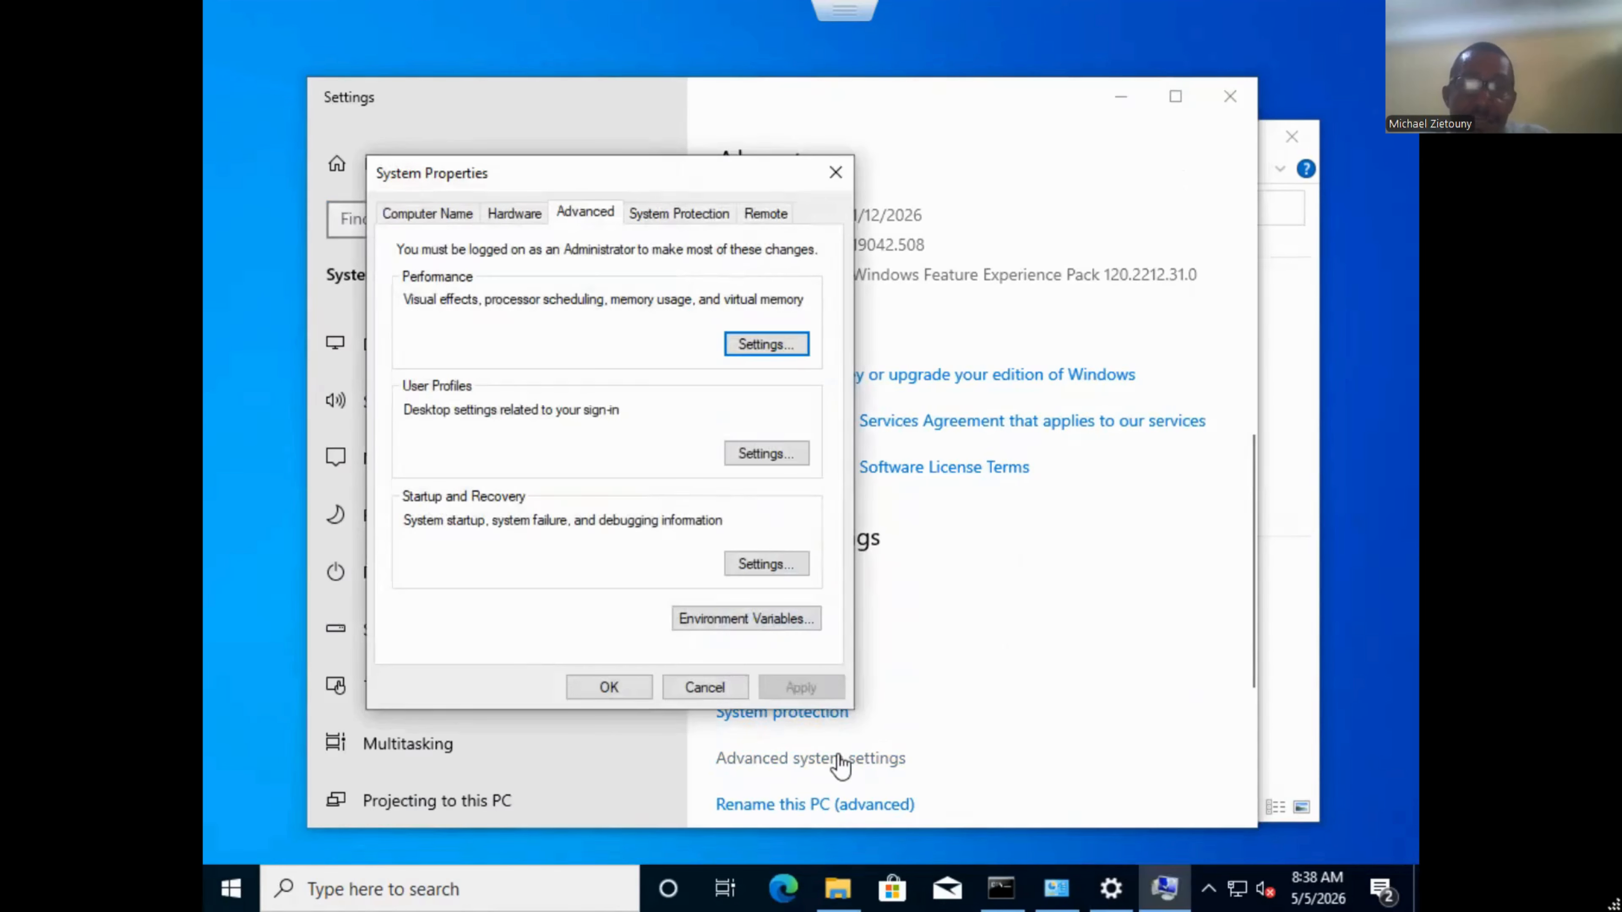
In the Computer Name changes dialog, make the PC a member of domain learnproghana.com.
{"action": "left_click", "coordinate": [455, 218]}
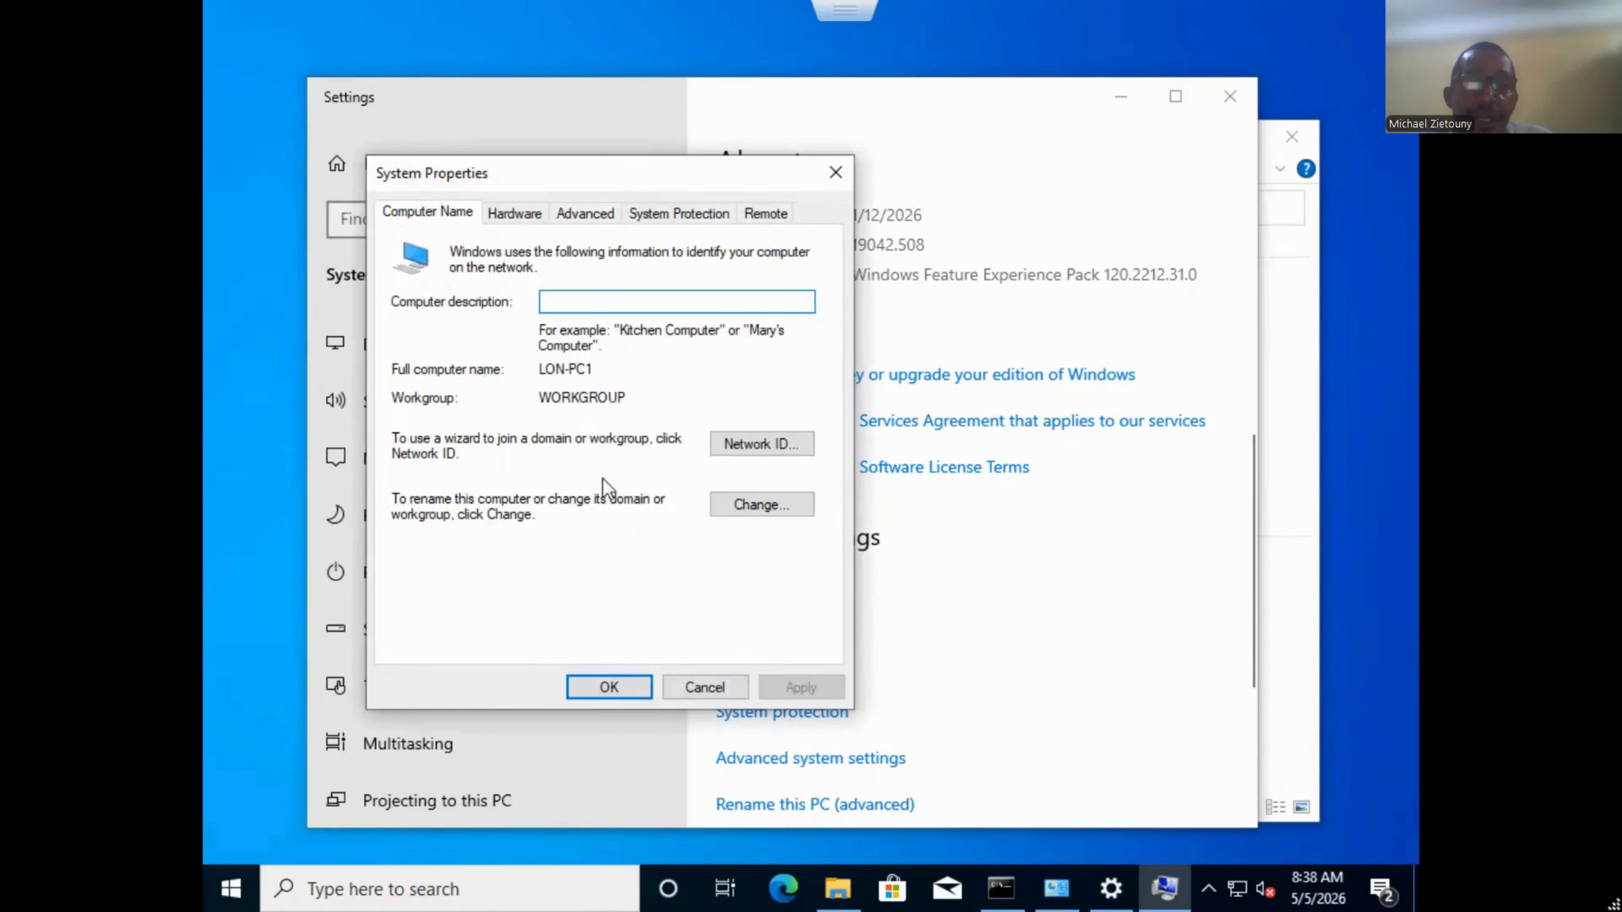
{"action": "left_click", "coordinate": [764, 508]}
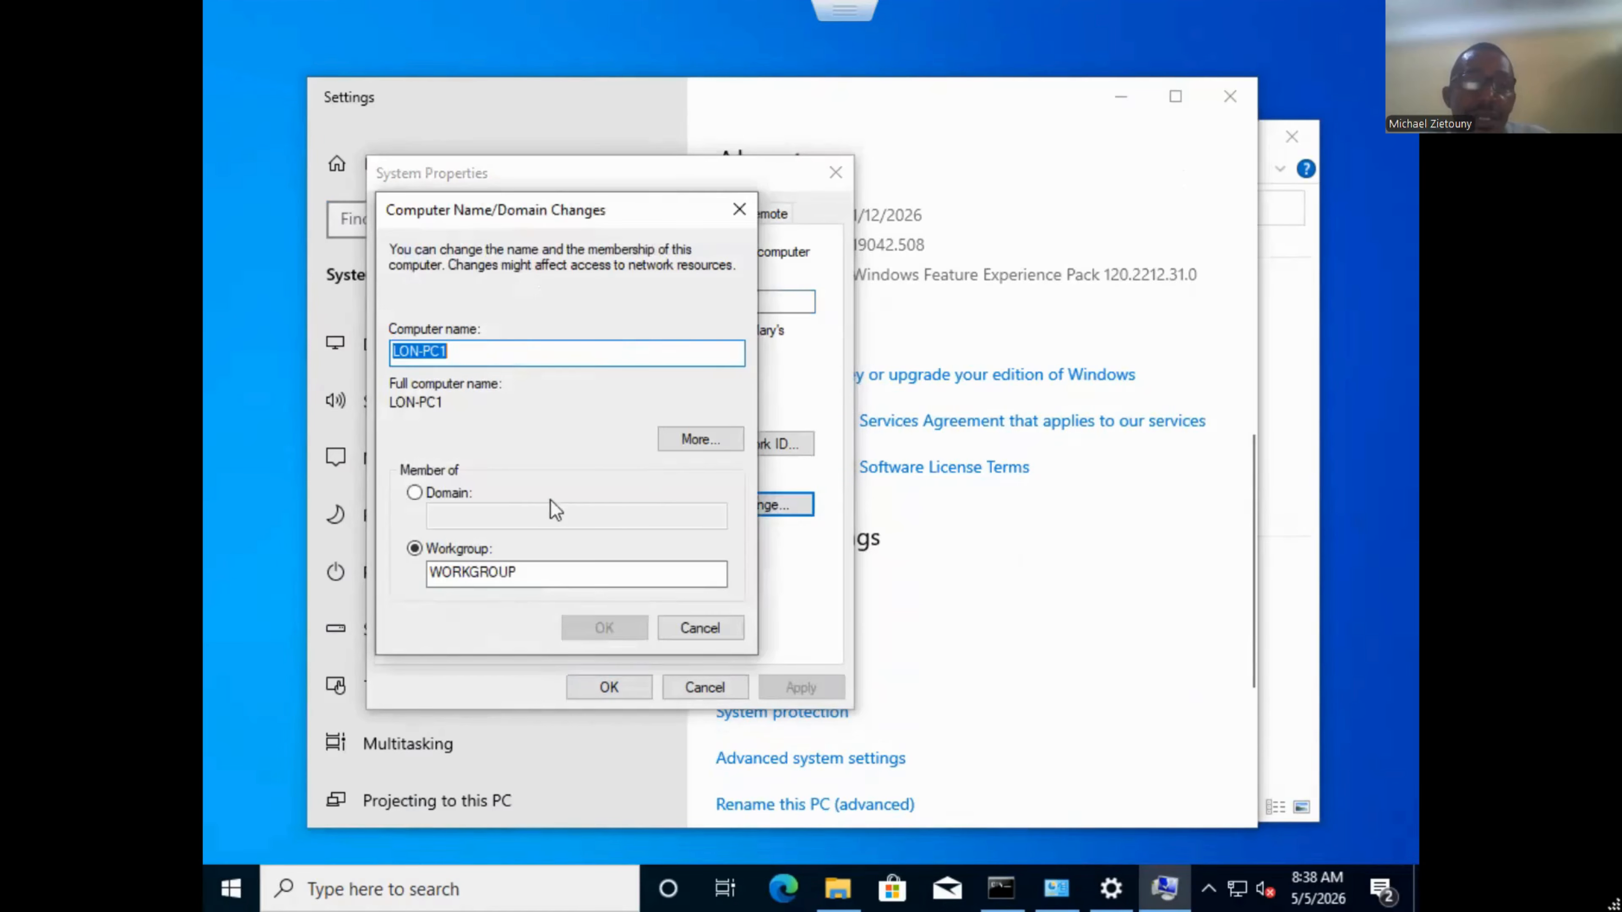
{"action": "left_click", "coordinate": [457, 495]}
{"action": "left_click", "coordinate": [467, 519]}
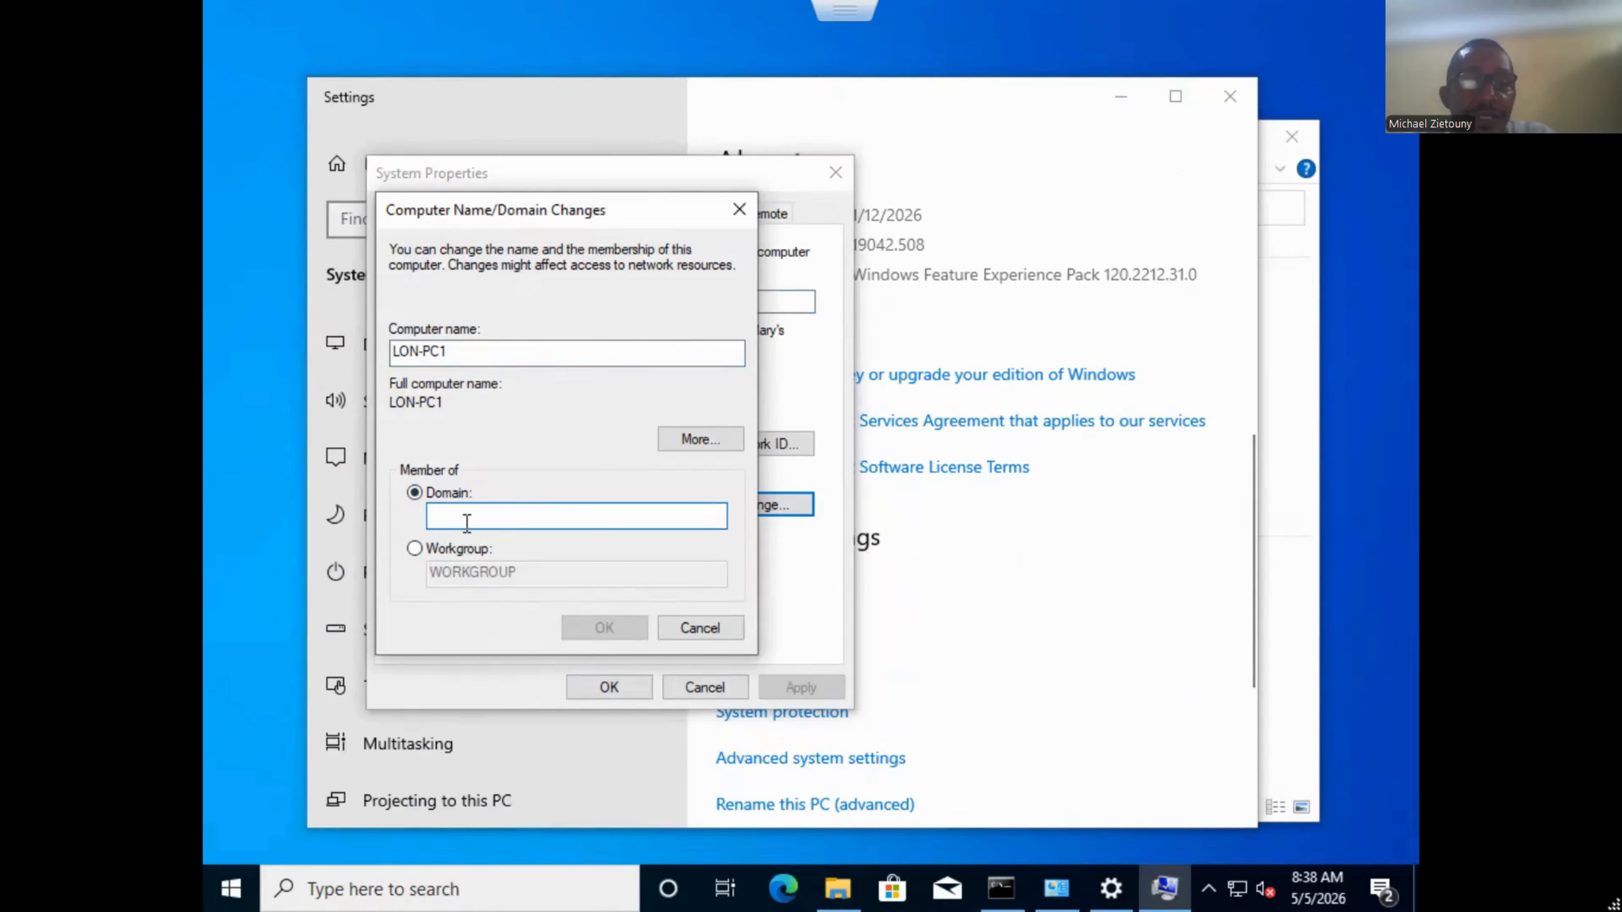
{"action": "type", "text": "leampro"}
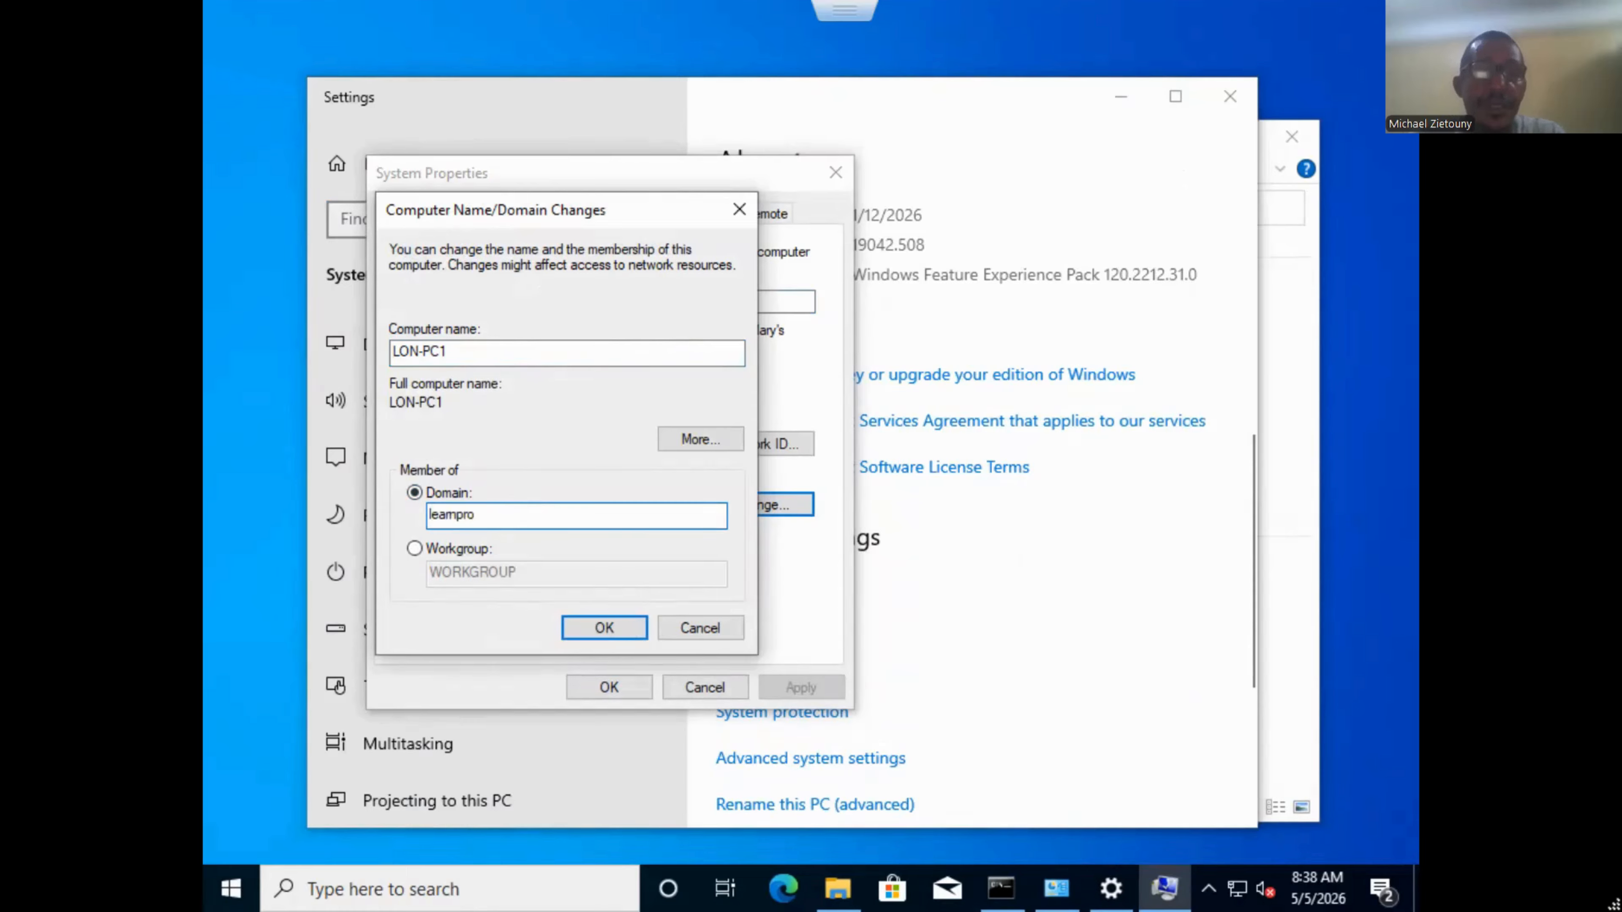
{"action": "type", "text": "ghana.com"}
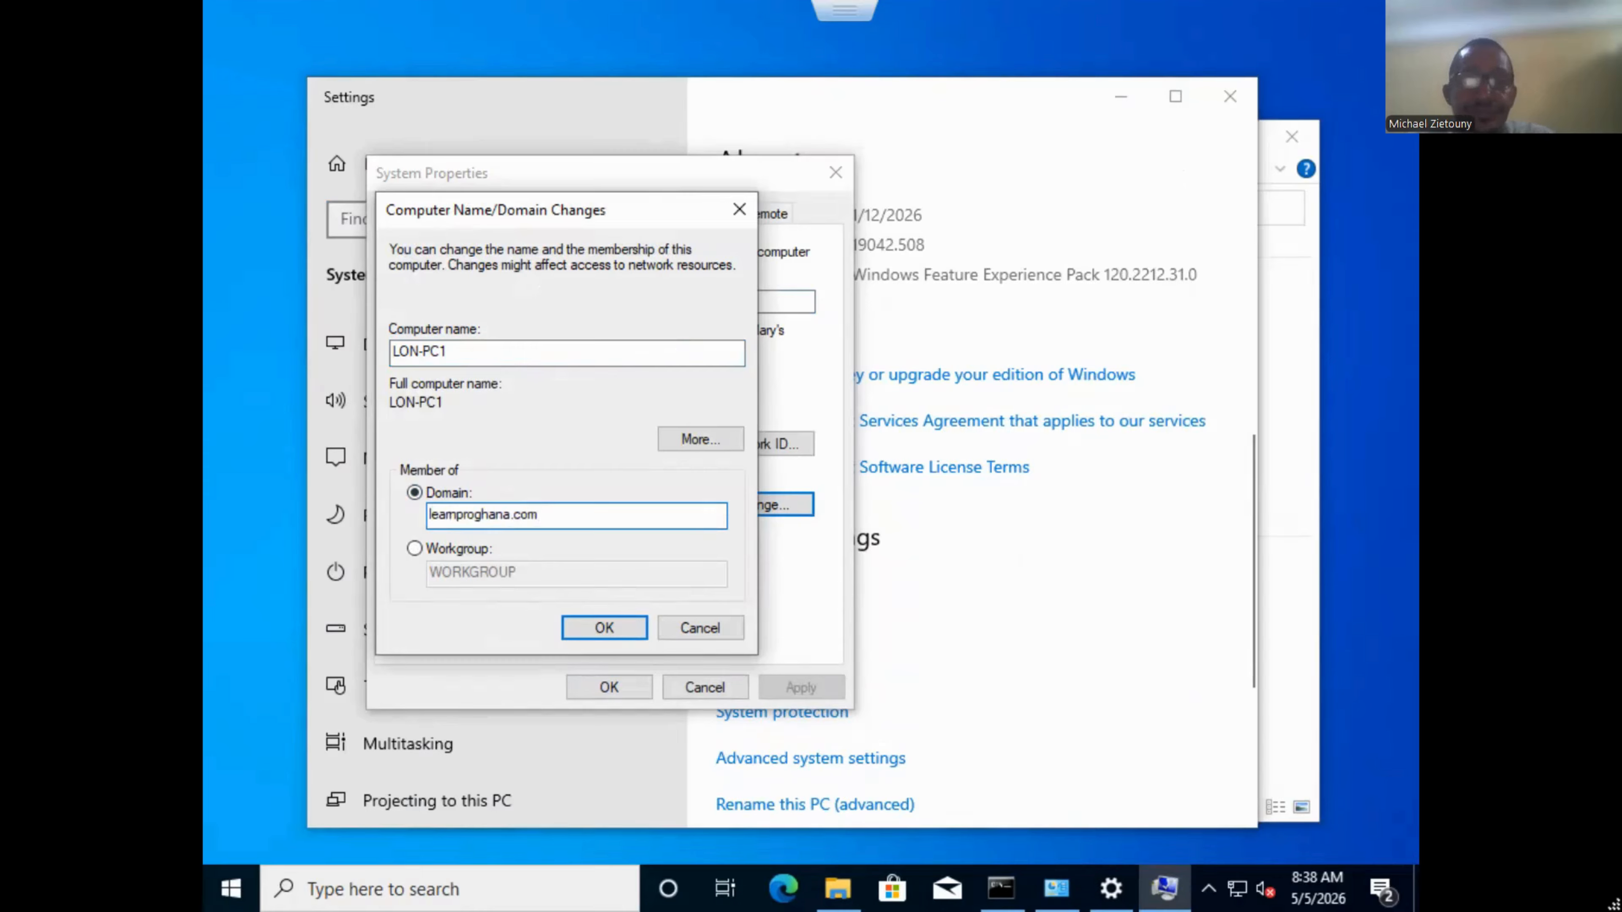
{"action": "left_click", "coordinate": [589, 623]}
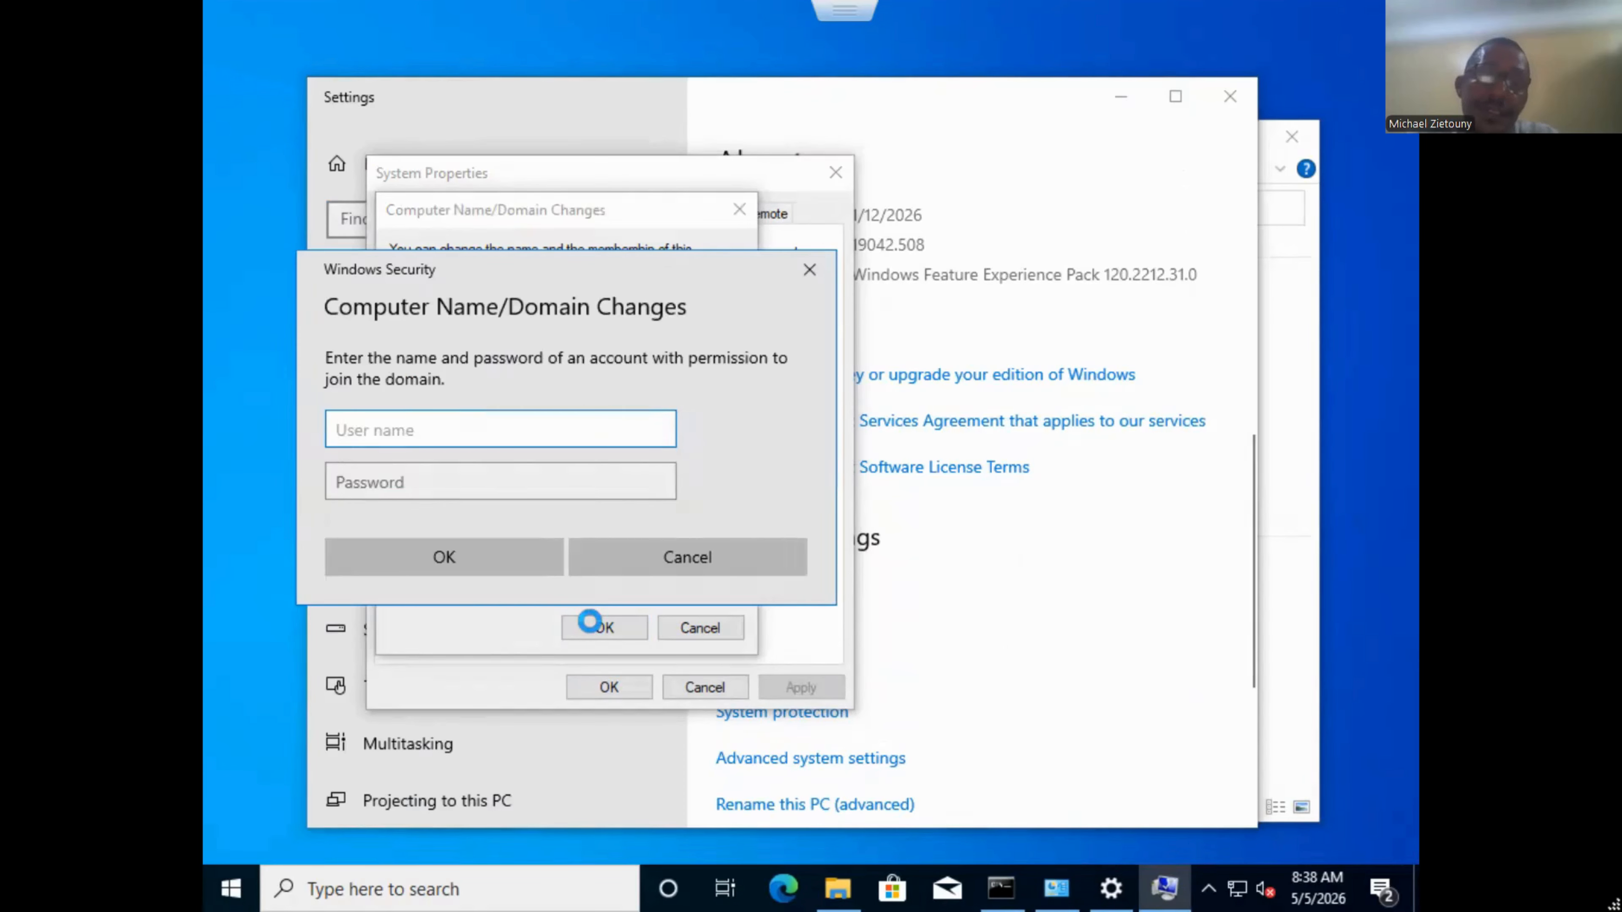
Authenticate as the domain administrator, acknowledge the welcome and restart notices, and close System Properties.
{"action": "type", "text": "adminis"}
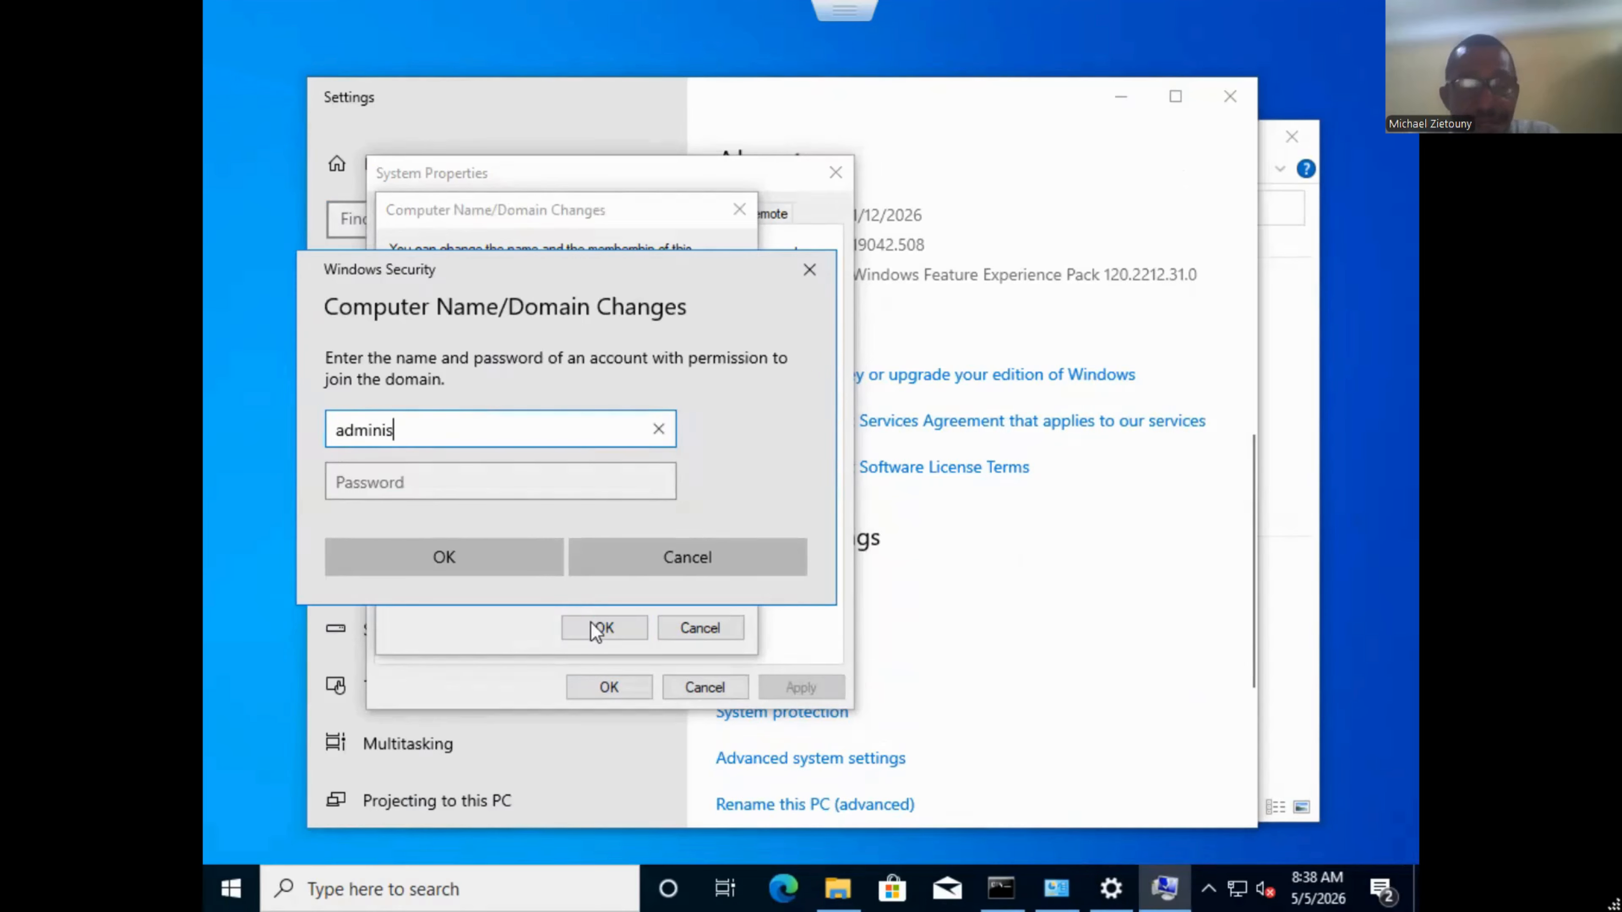
{"action": "type", "text": "trator"}
{"action": "key", "text": "Tab"}
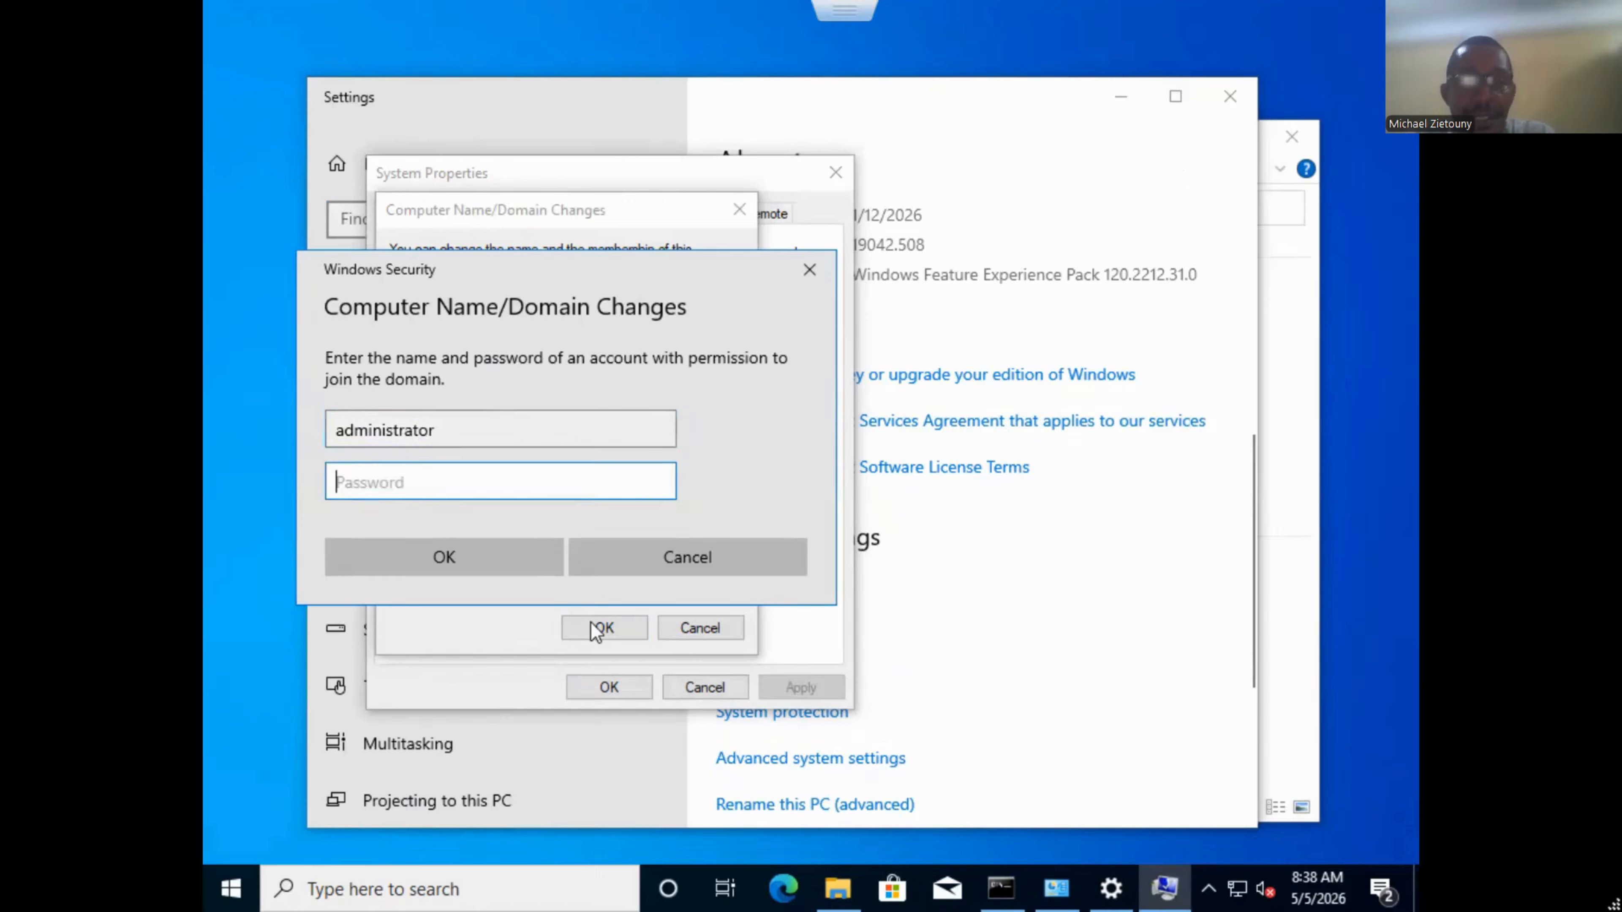
{"action": "type", "text": "*******"}
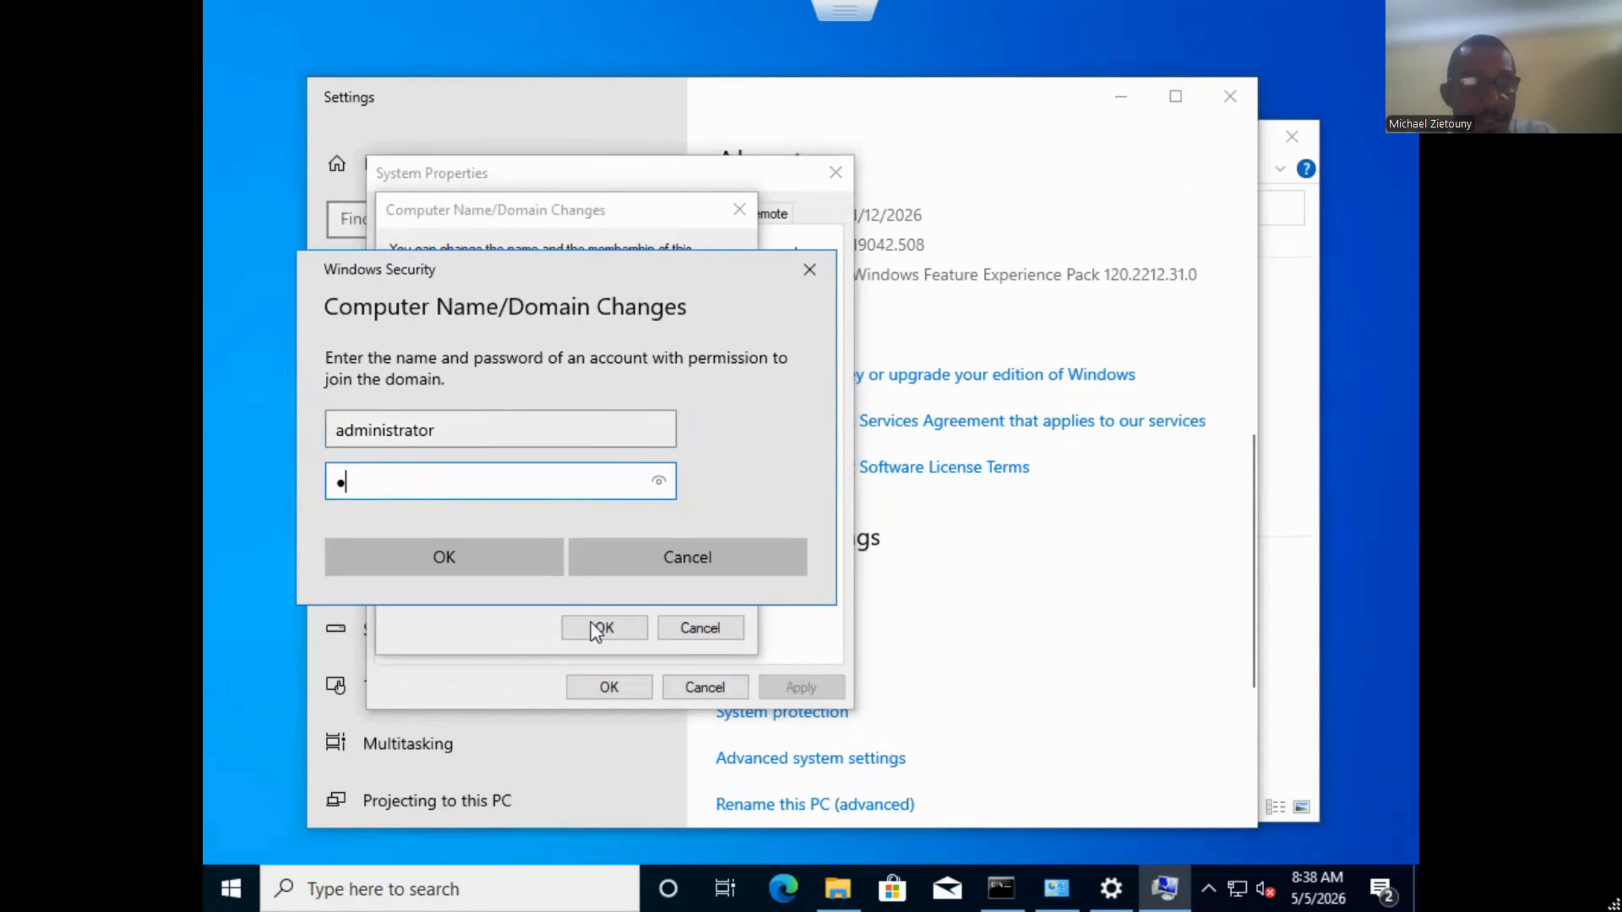
{"action": "type", "text": "**"}
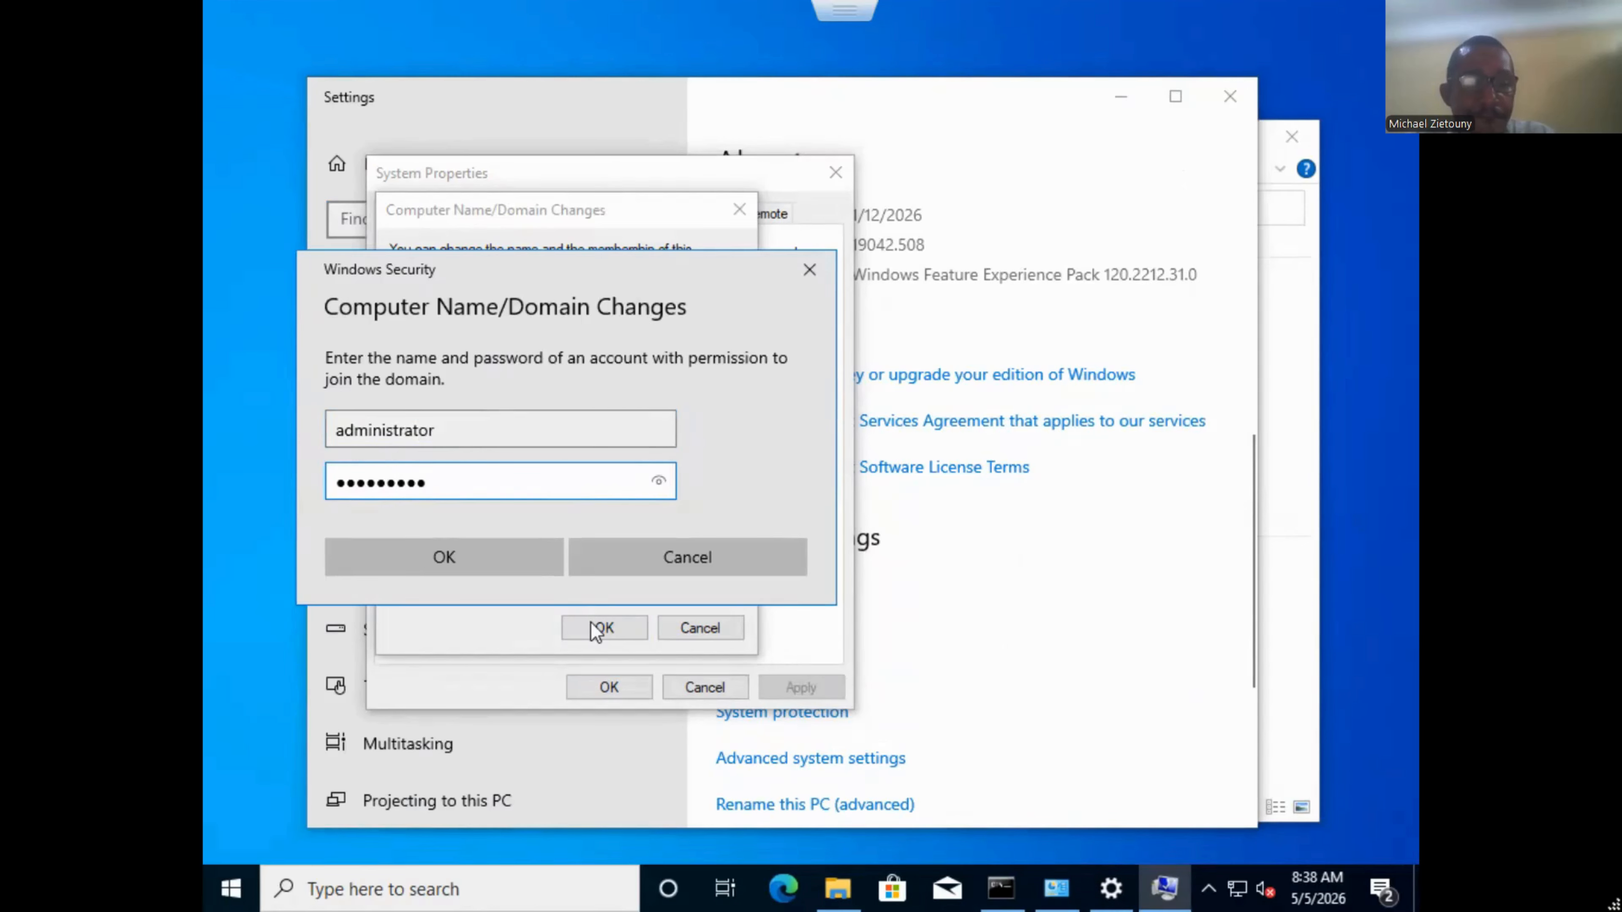
{"action": "type", "text": "*"}
{"action": "key", "text": "Return"}
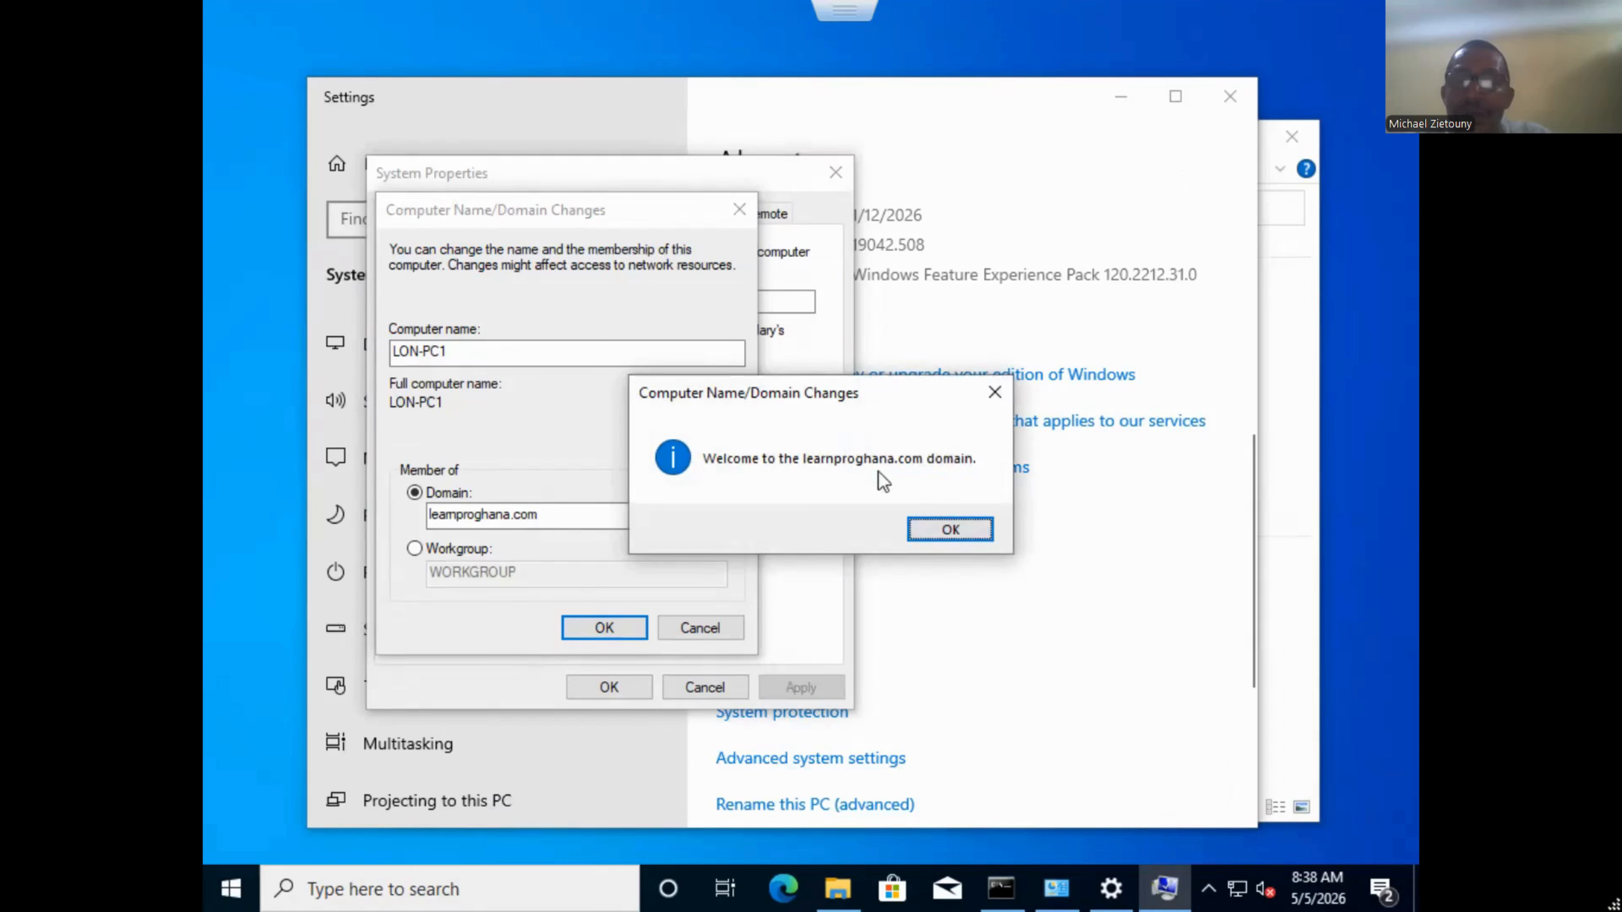
{"action": "left_click", "coordinate": [951, 529]}
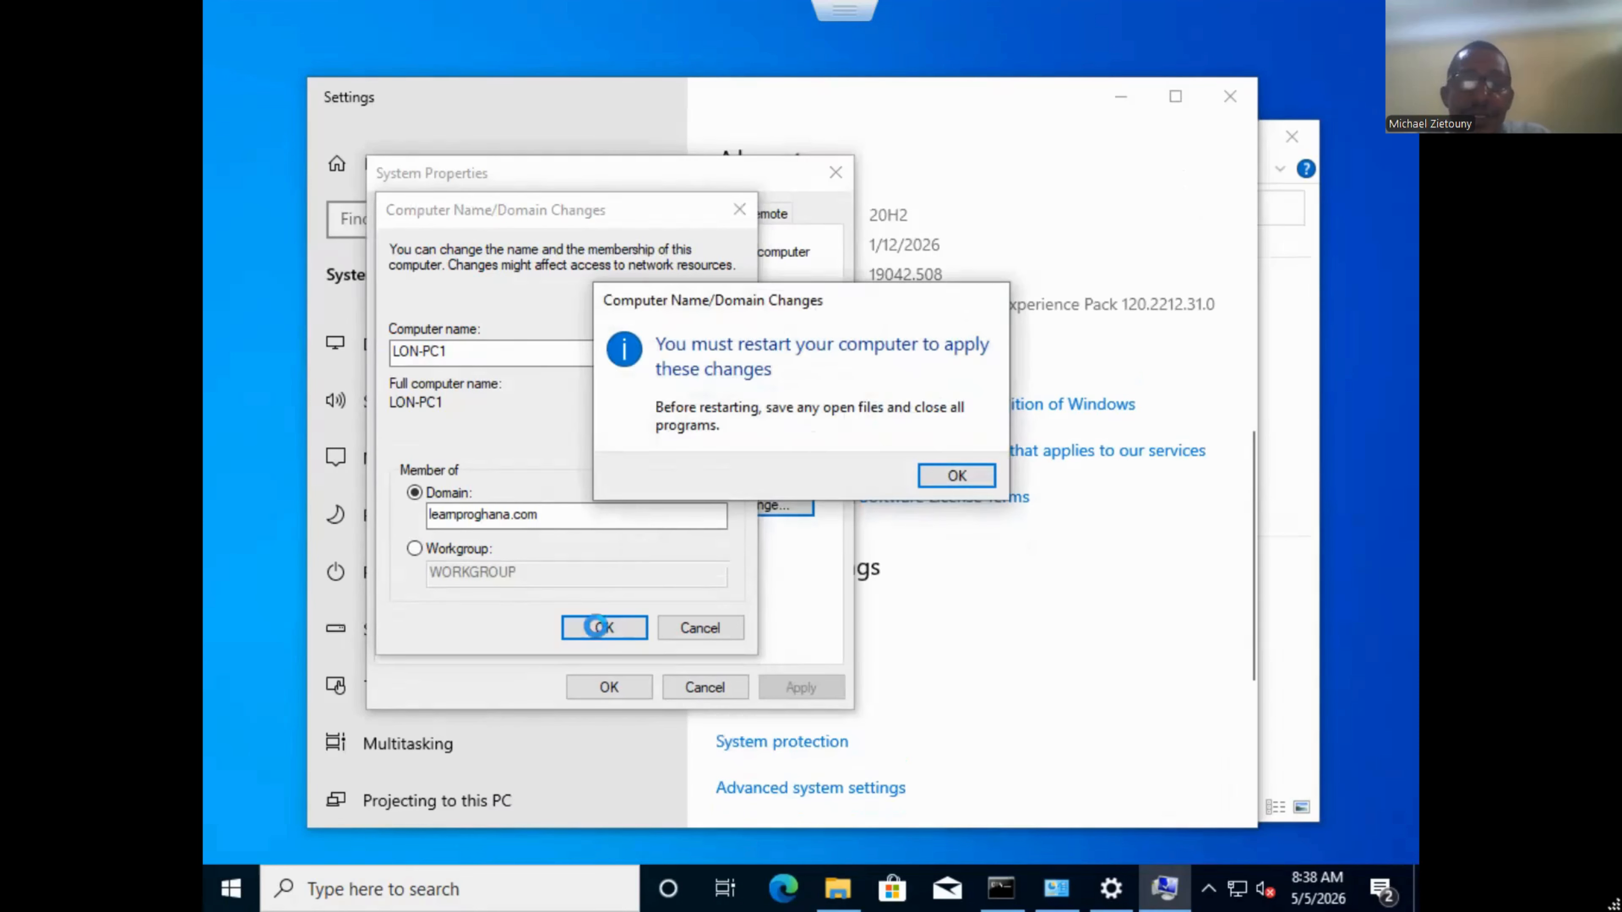
{"action": "left_click", "coordinate": [952, 478]}
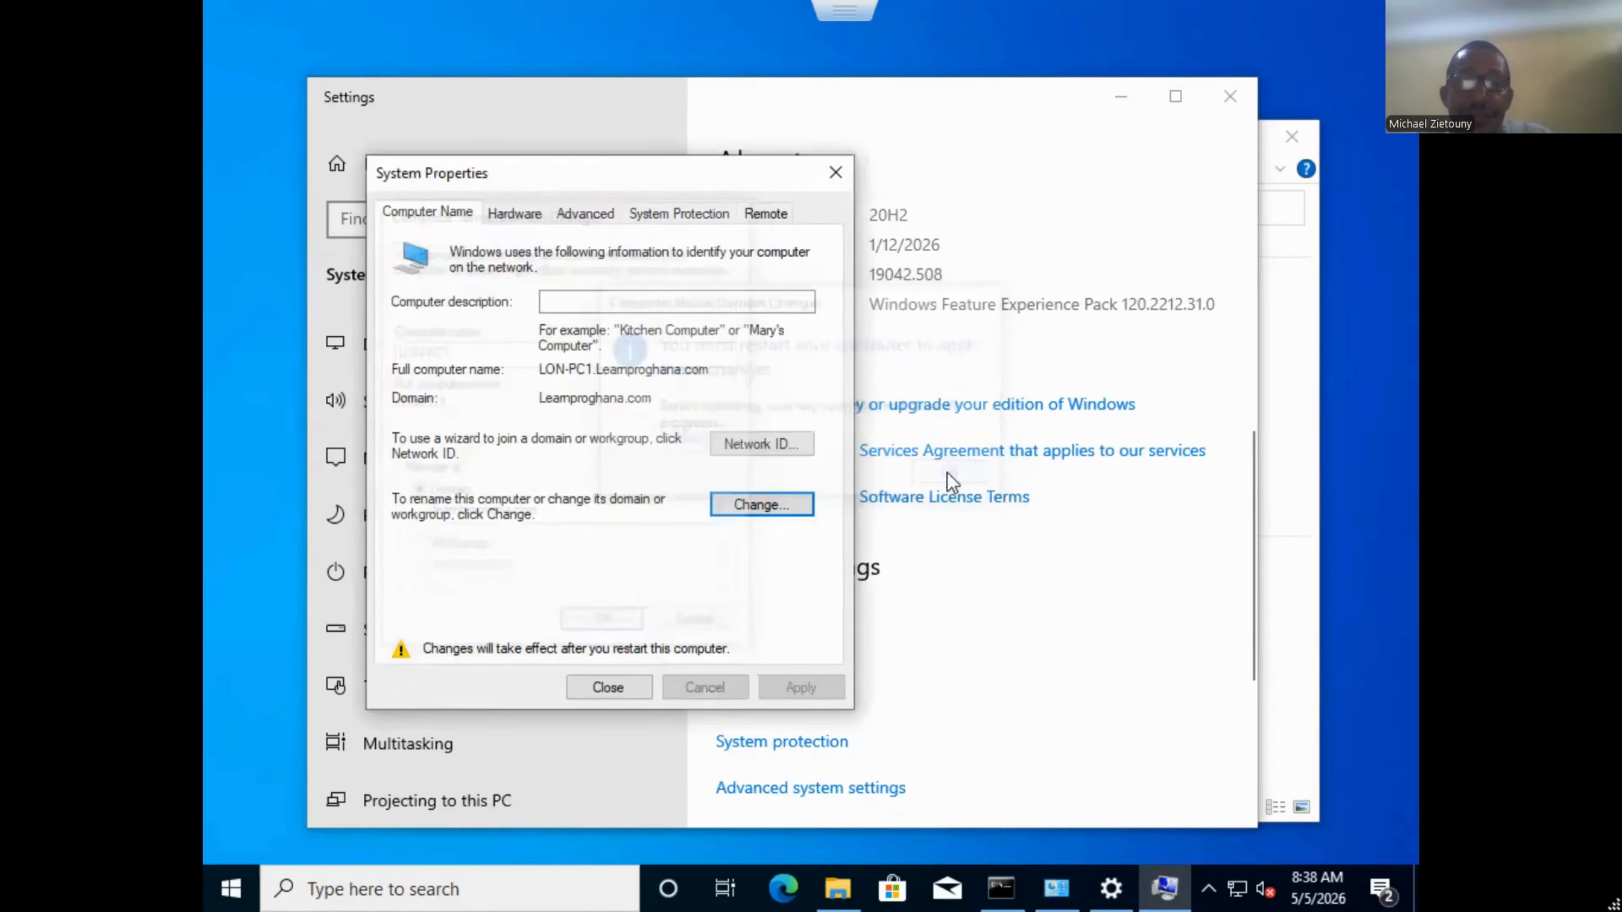
{"action": "left_click", "coordinate": [588, 689]}
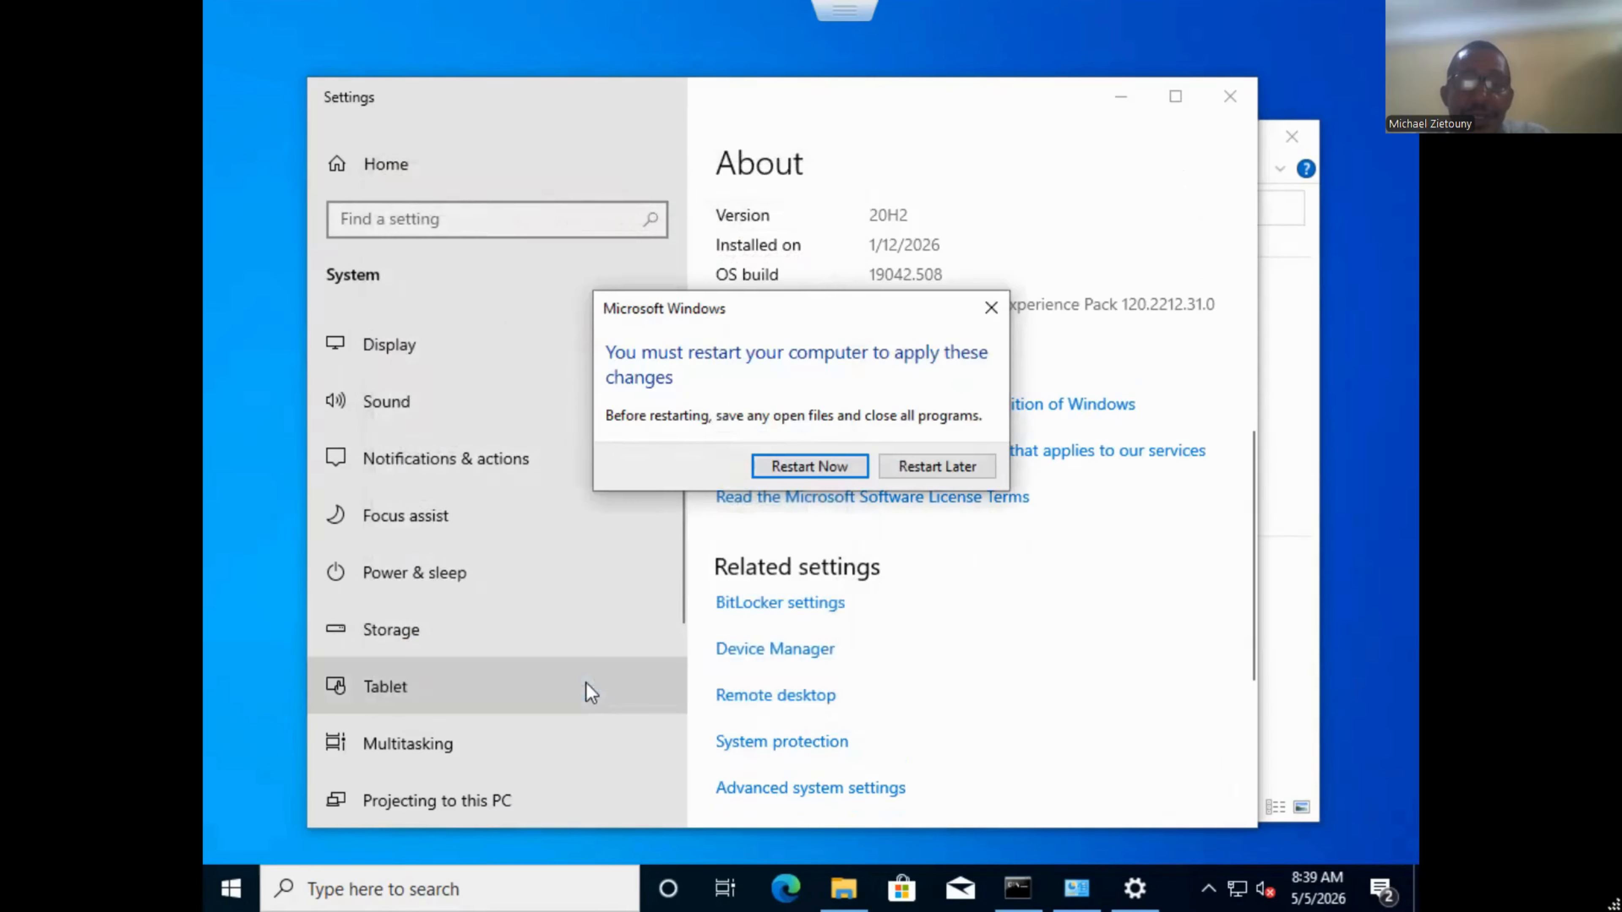
Restart LON-PC1 now and choose Other user at the sign-in screen.
{"action": "left_click", "coordinate": [817, 474]}
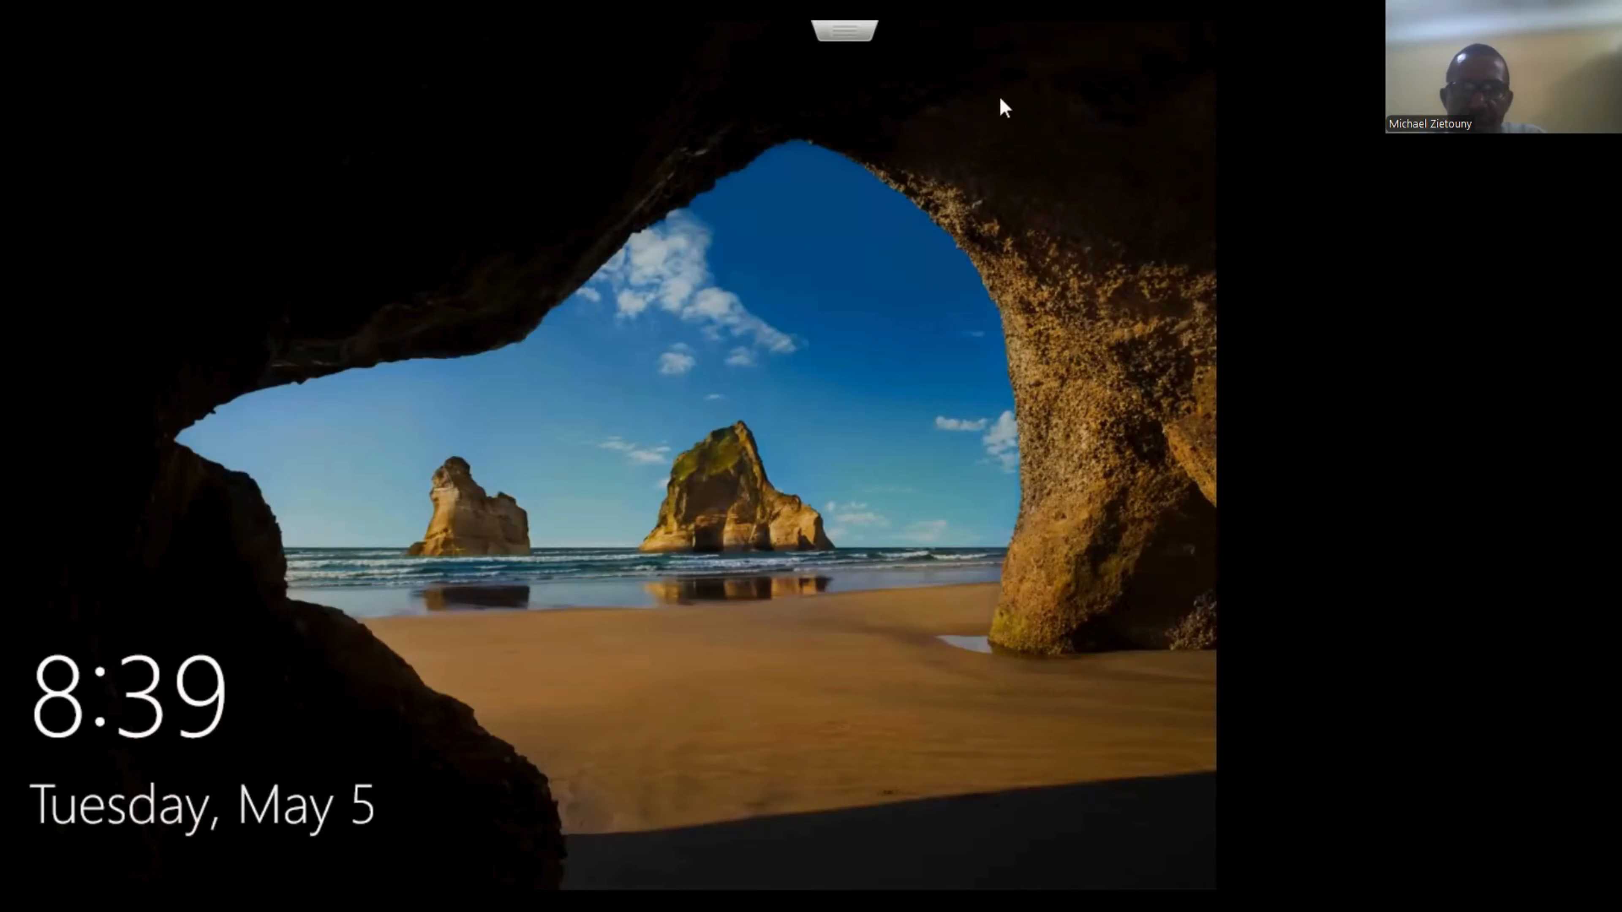
{"action": "left_click", "coordinate": [1000, 96]}
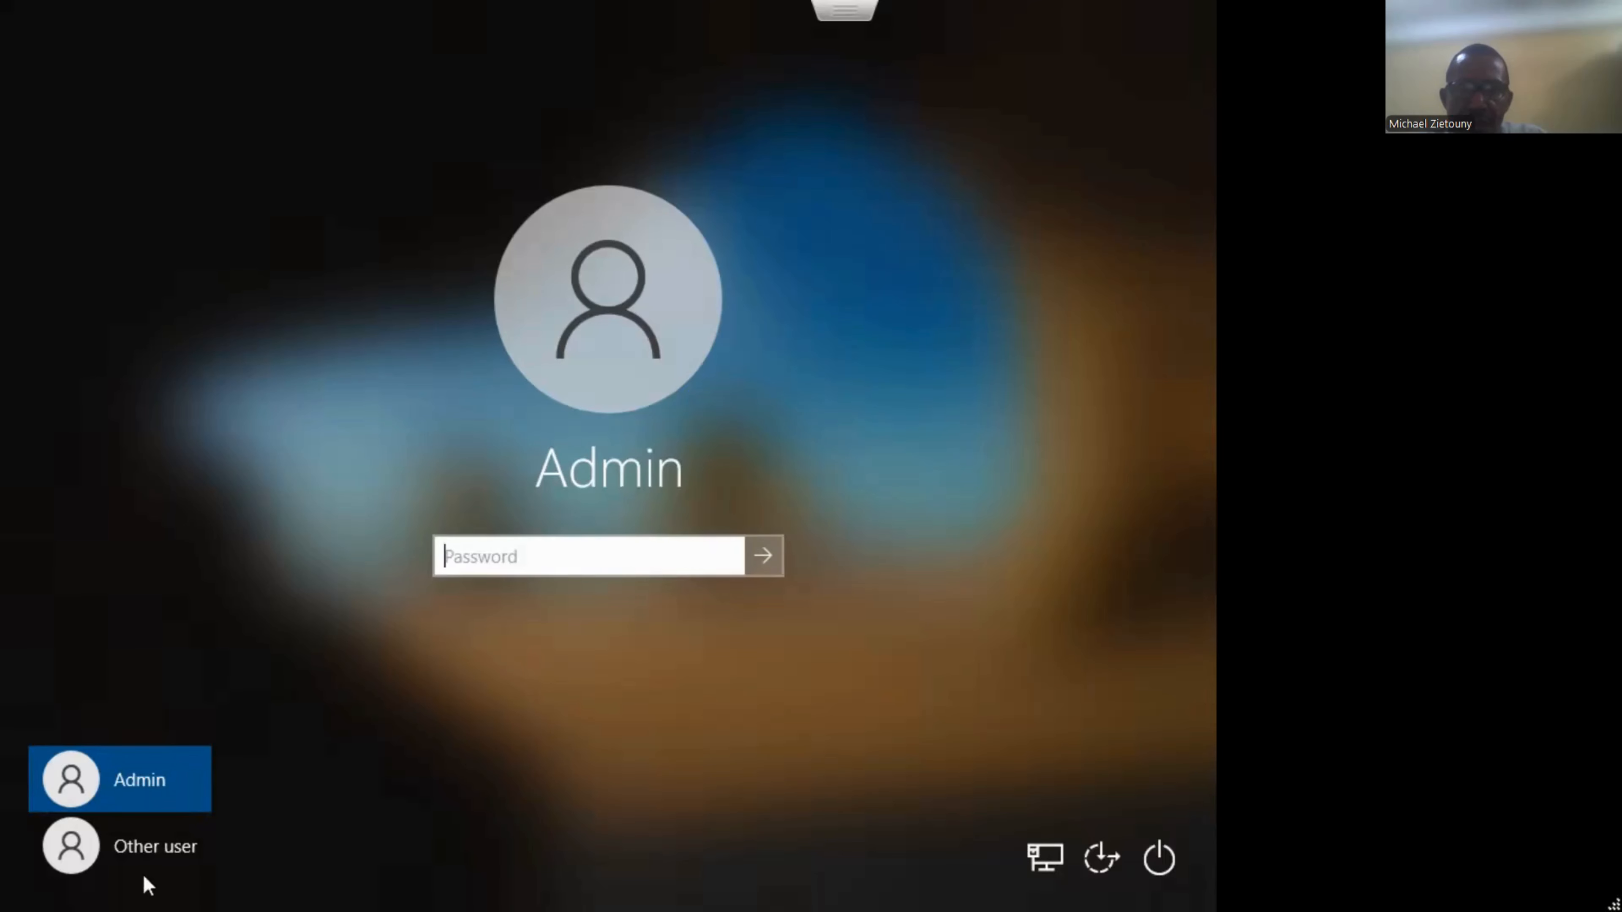
{"action": "left_click", "coordinate": [173, 830]}
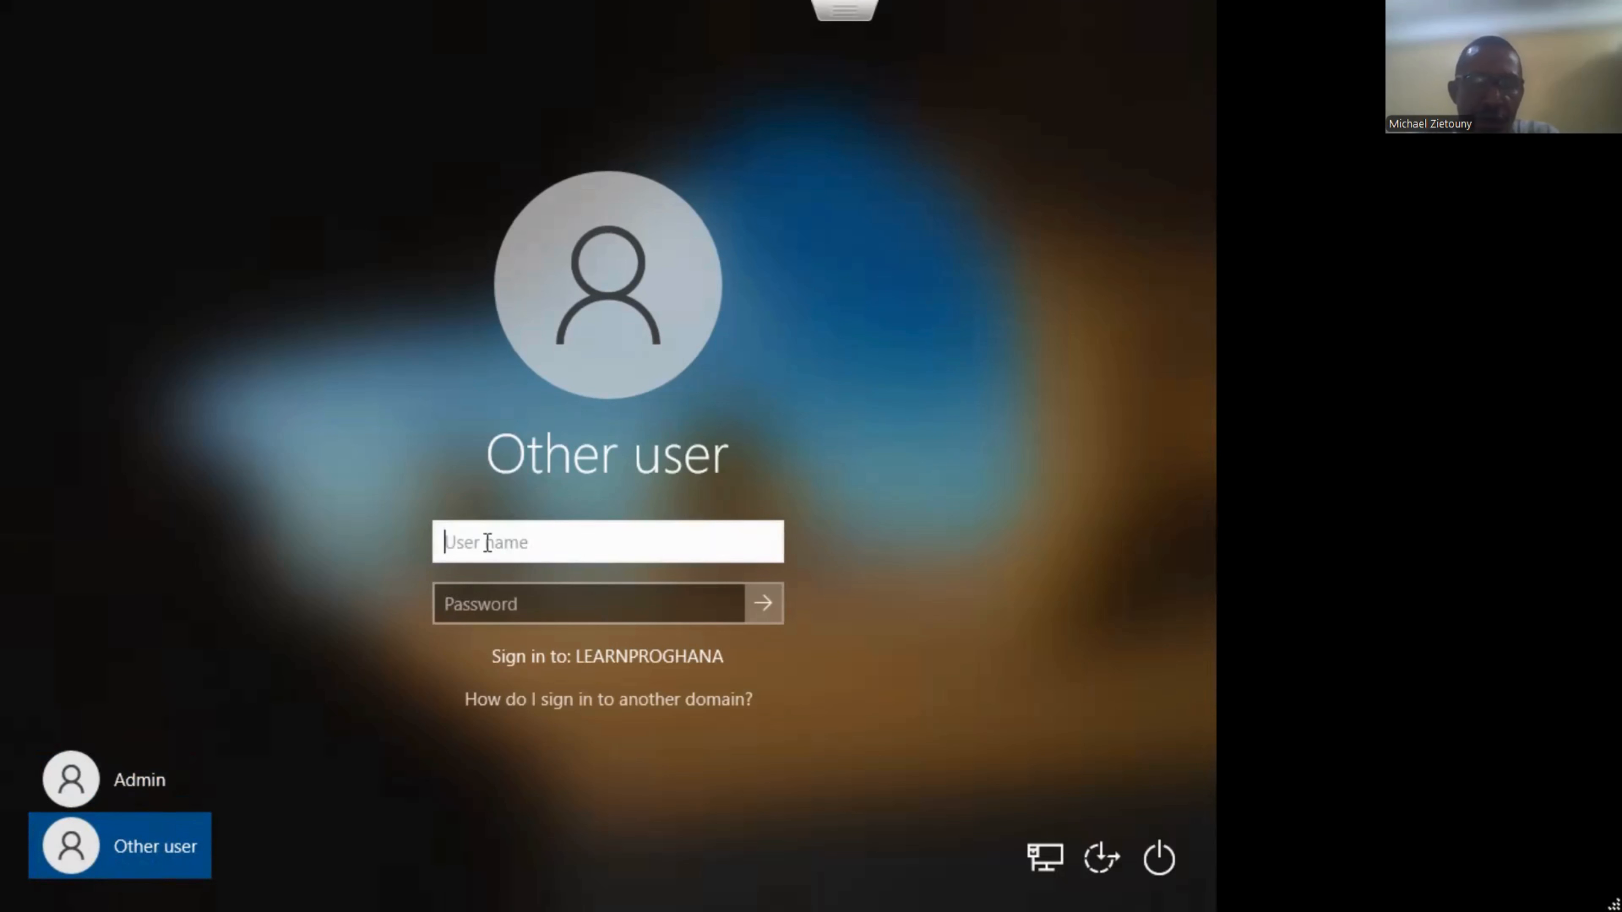
Sign in with the learnproghana.com domain administrator account and its password.
{"action": "type", "text": "adminis"}
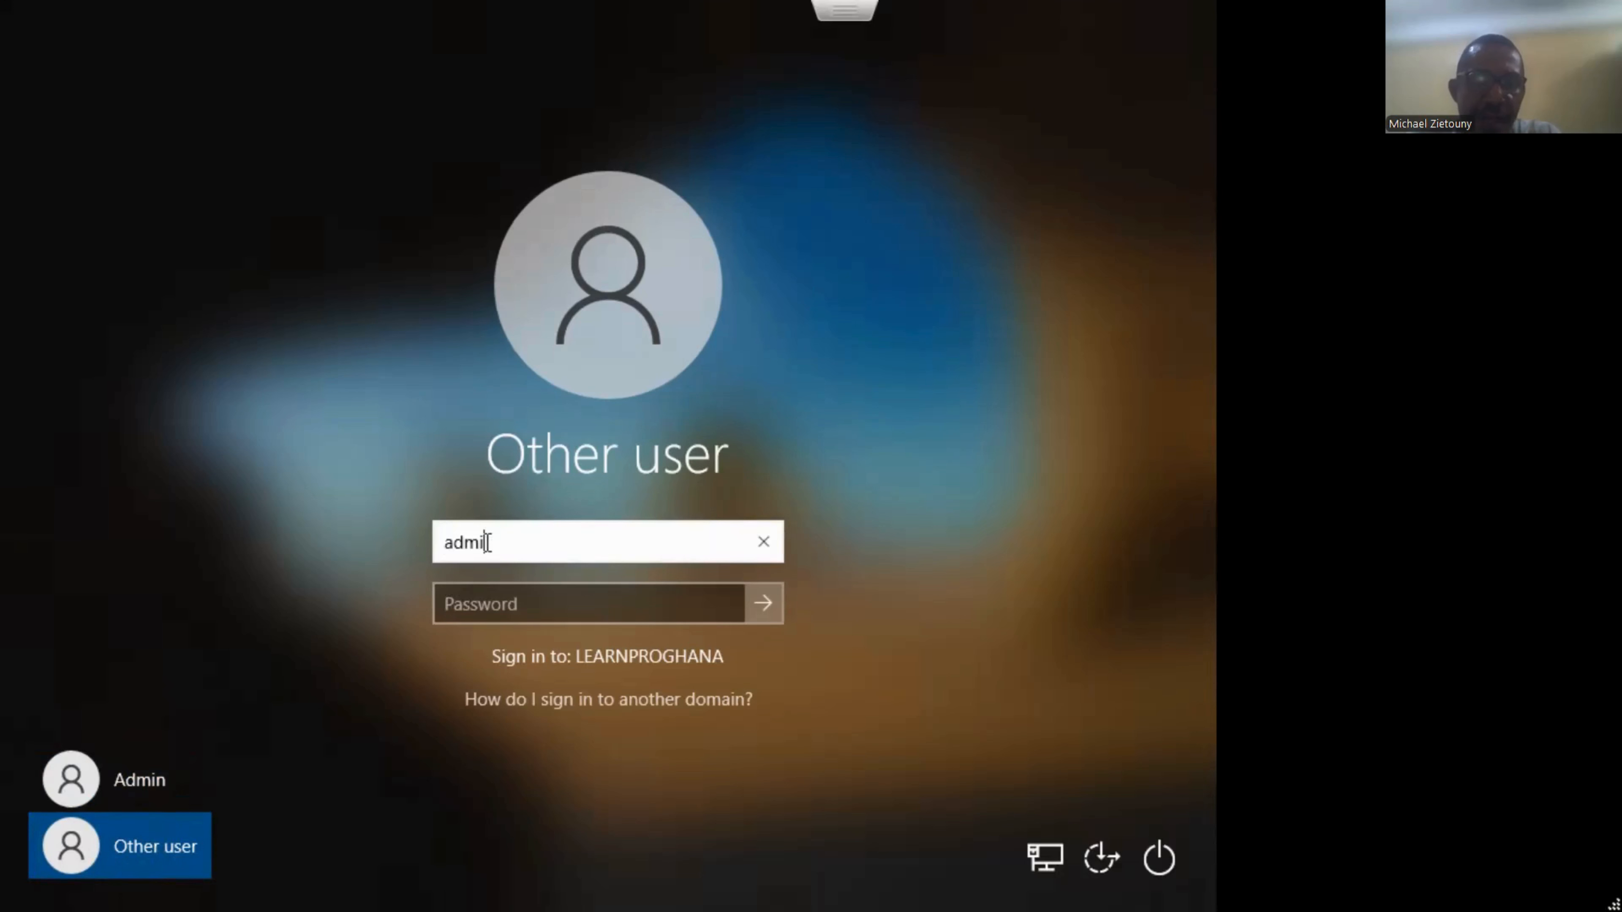
{"action": "type", "text": "trator"}
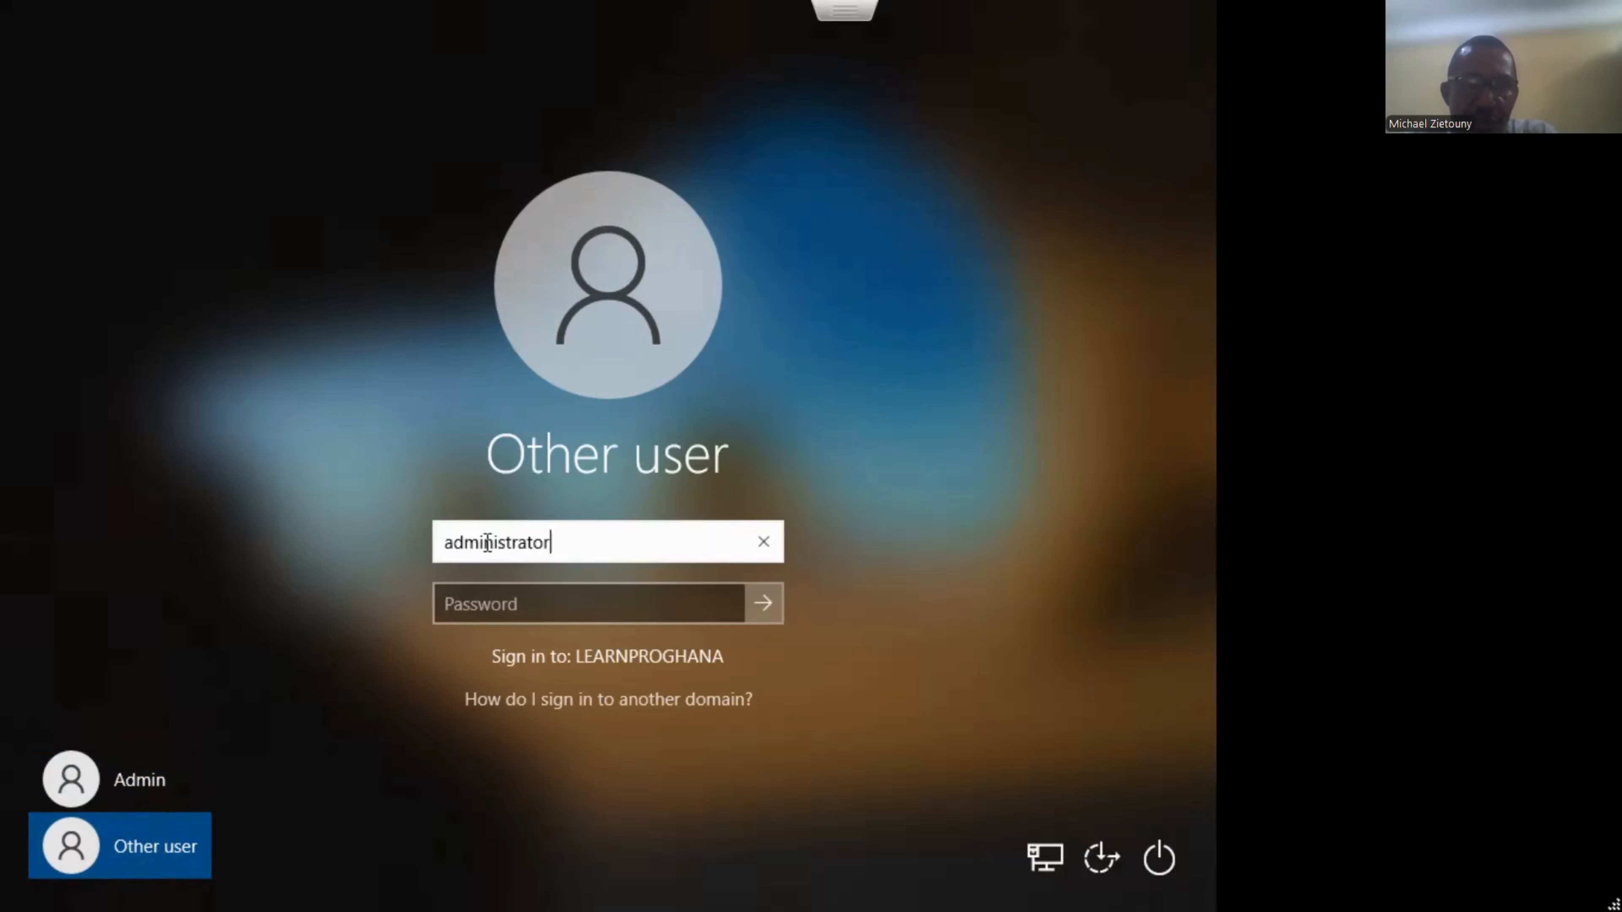
{"action": "type", "text": "@learlnpro"}
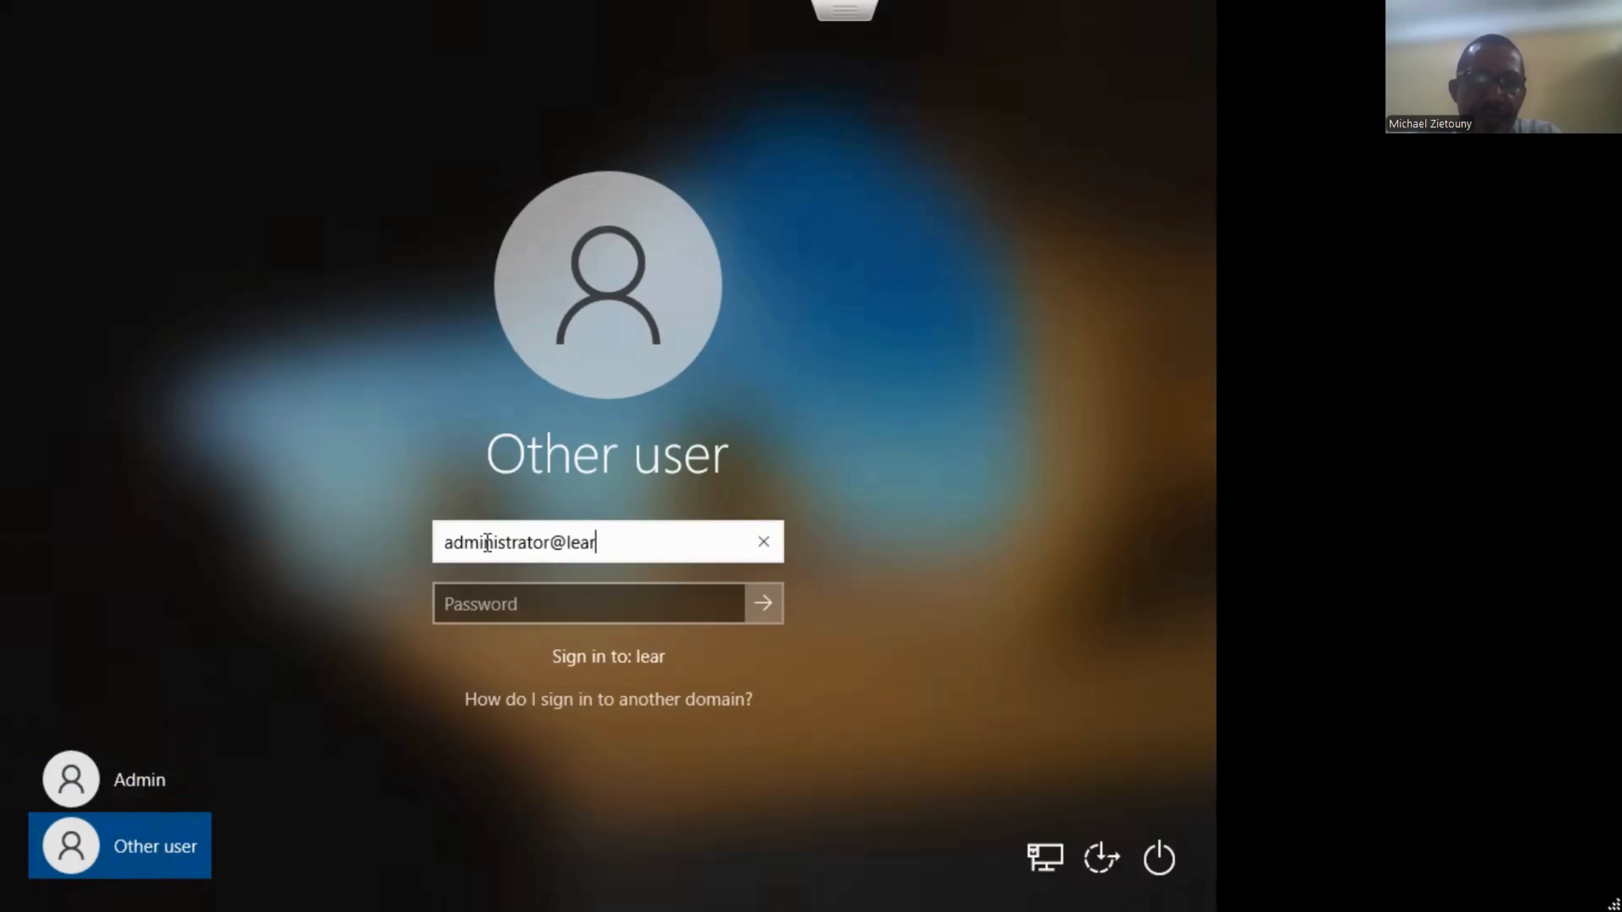
{"action": "key", "text": "BackSpace"}
{"action": "key", "text": "BackSpace"}
{"action": "key", "text": "BackSpace"}
{"action": "key", "text": "BackSpace"}
{"action": "key", "text": "BackSpace"}
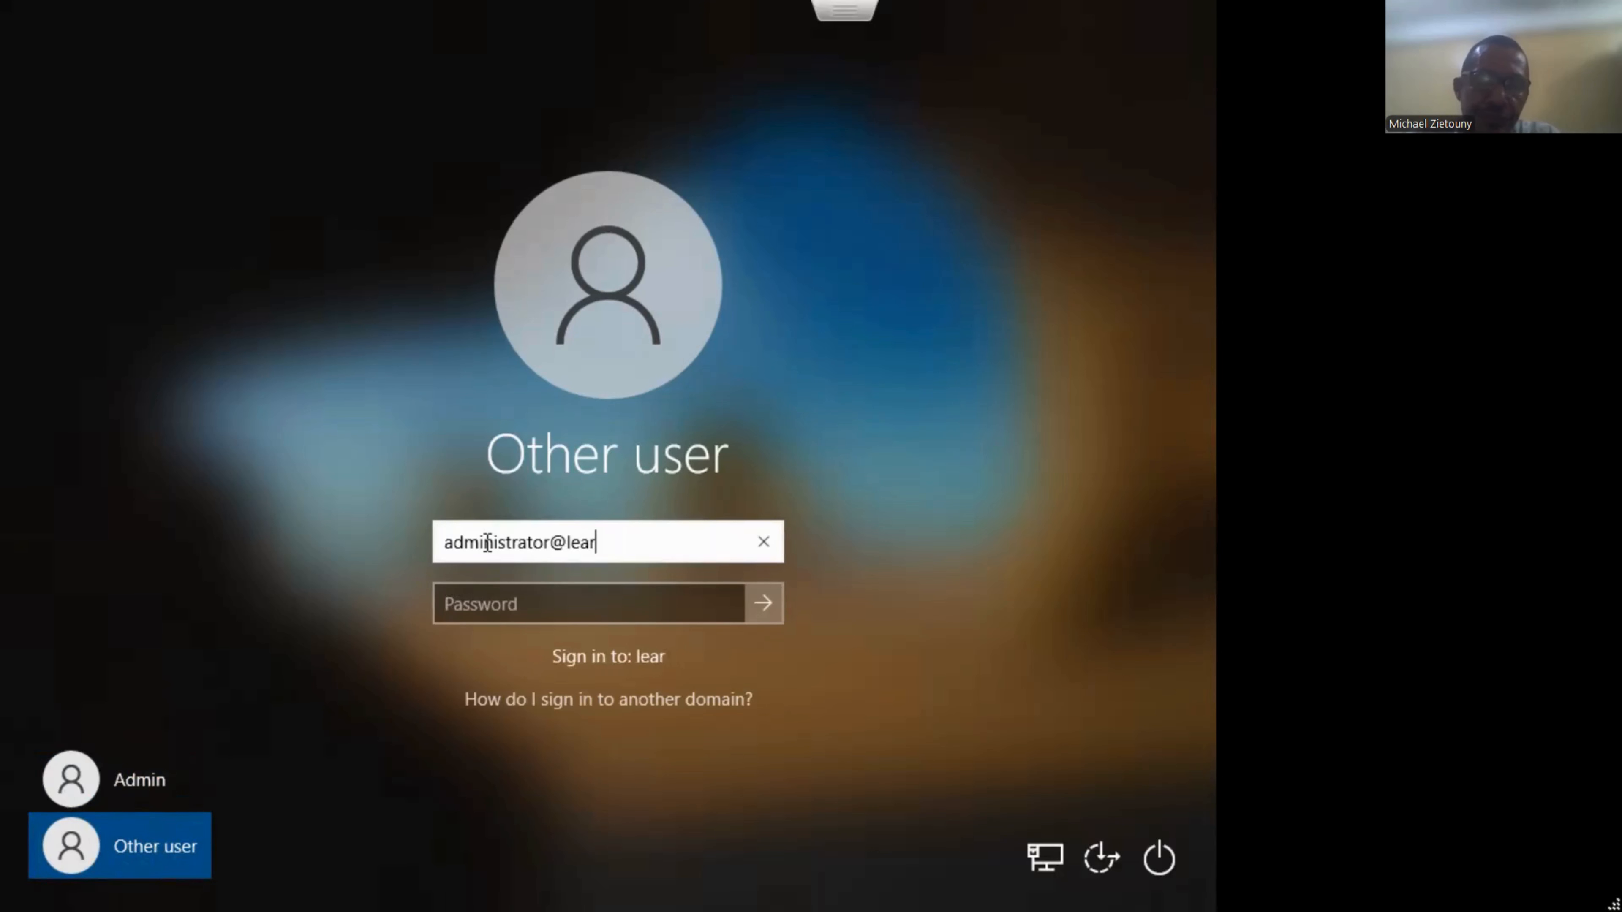
{"action": "type", "text": "nprogh"}
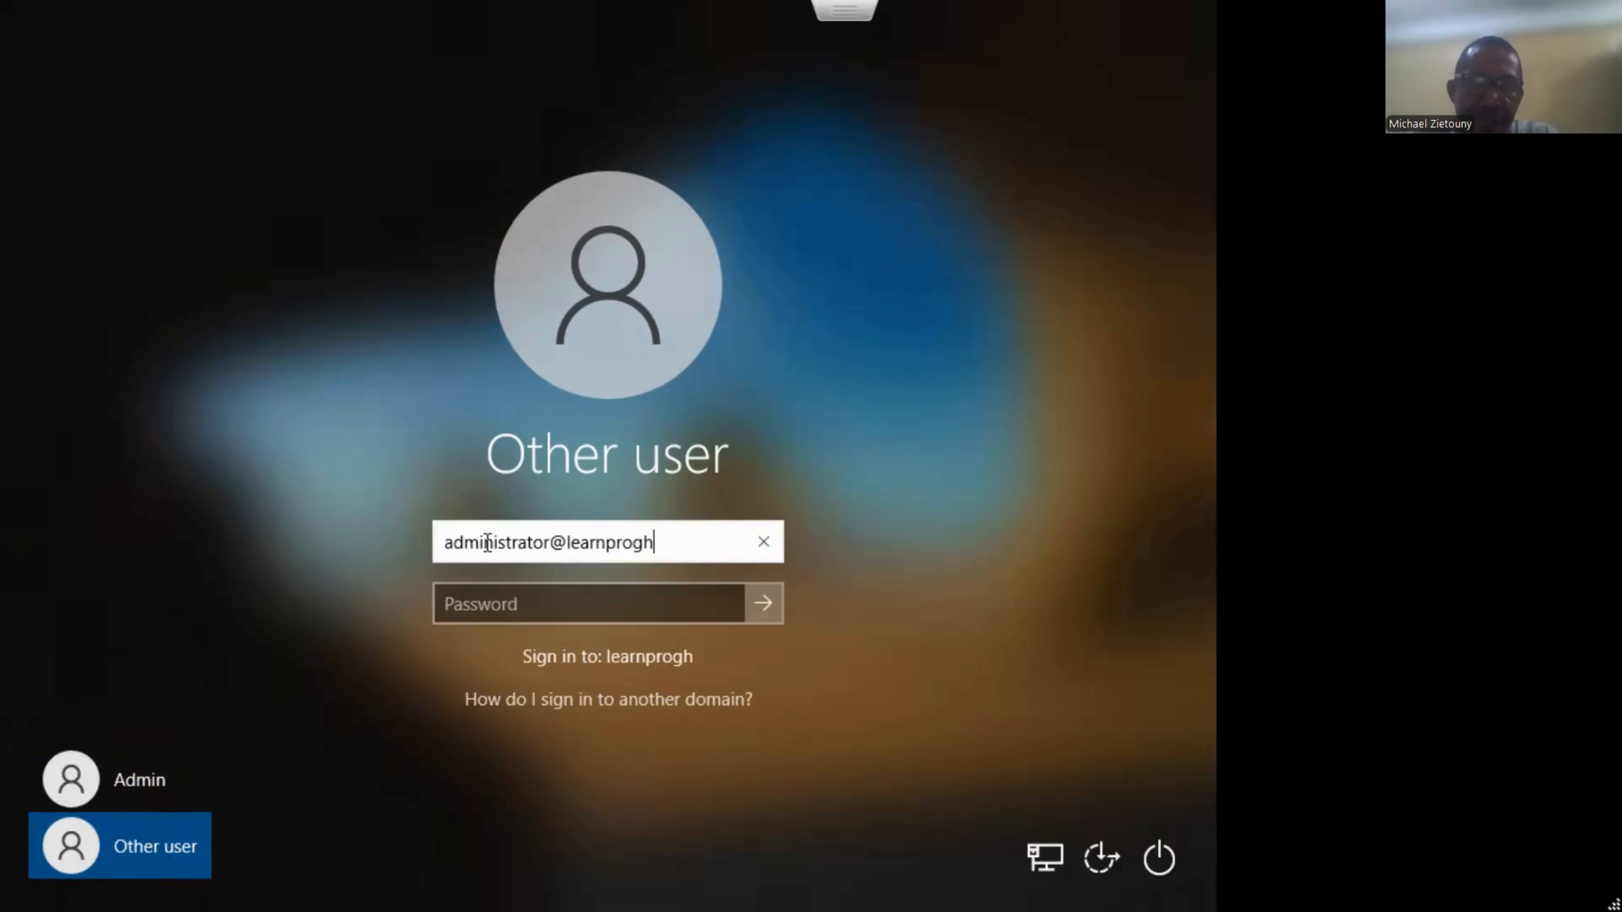
{"action": "type", "text": "ana.com"}
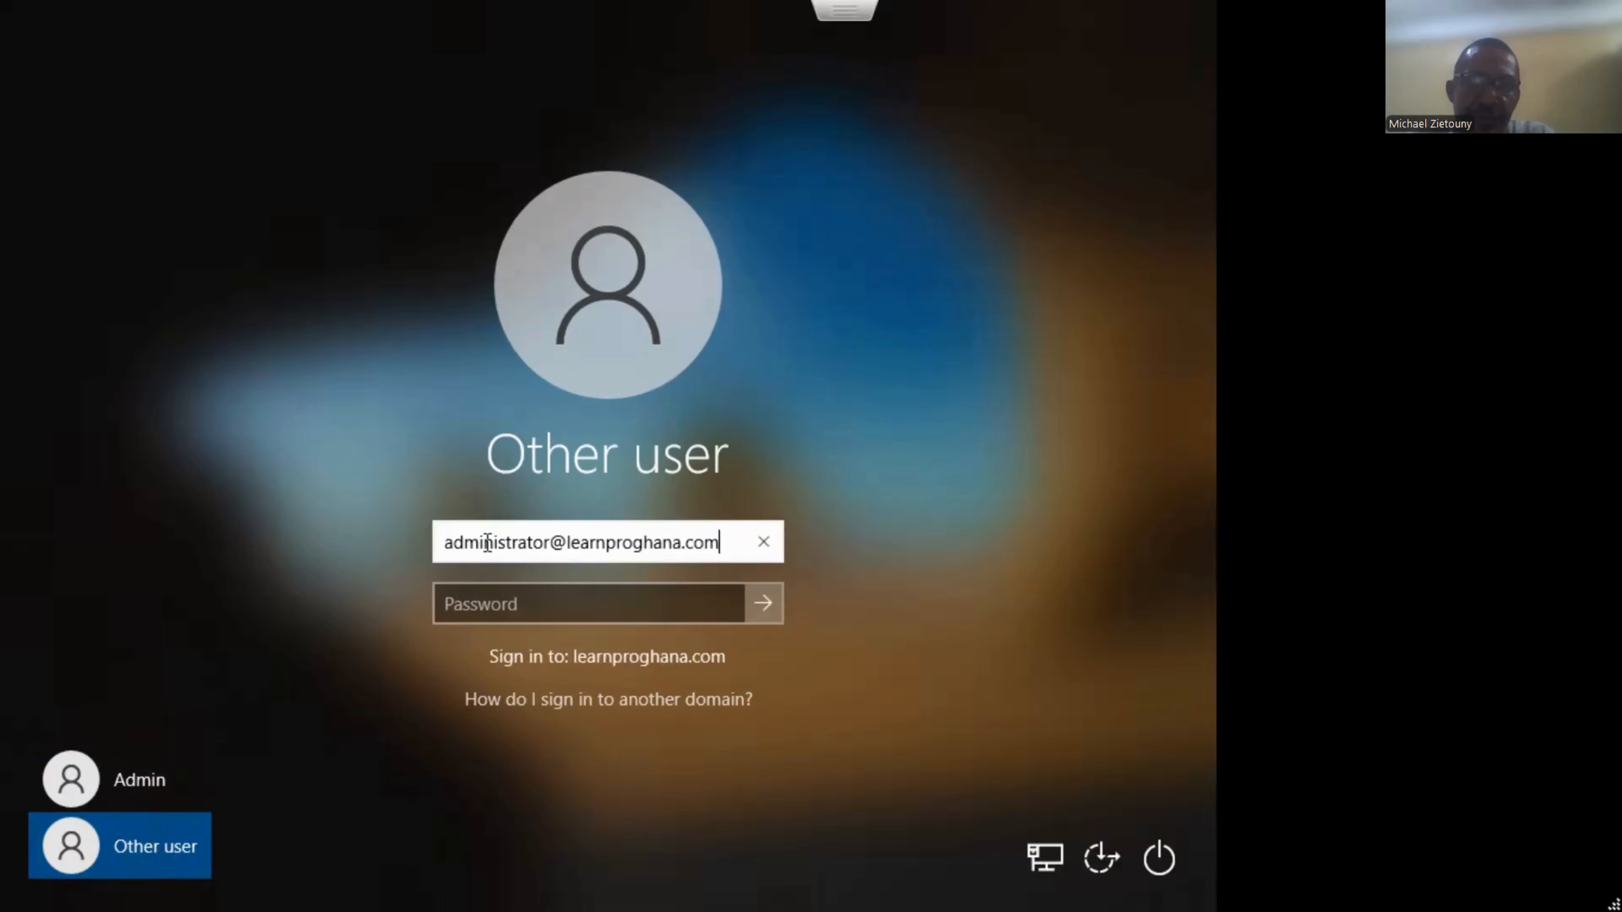
{"action": "key", "text": "Tab"}
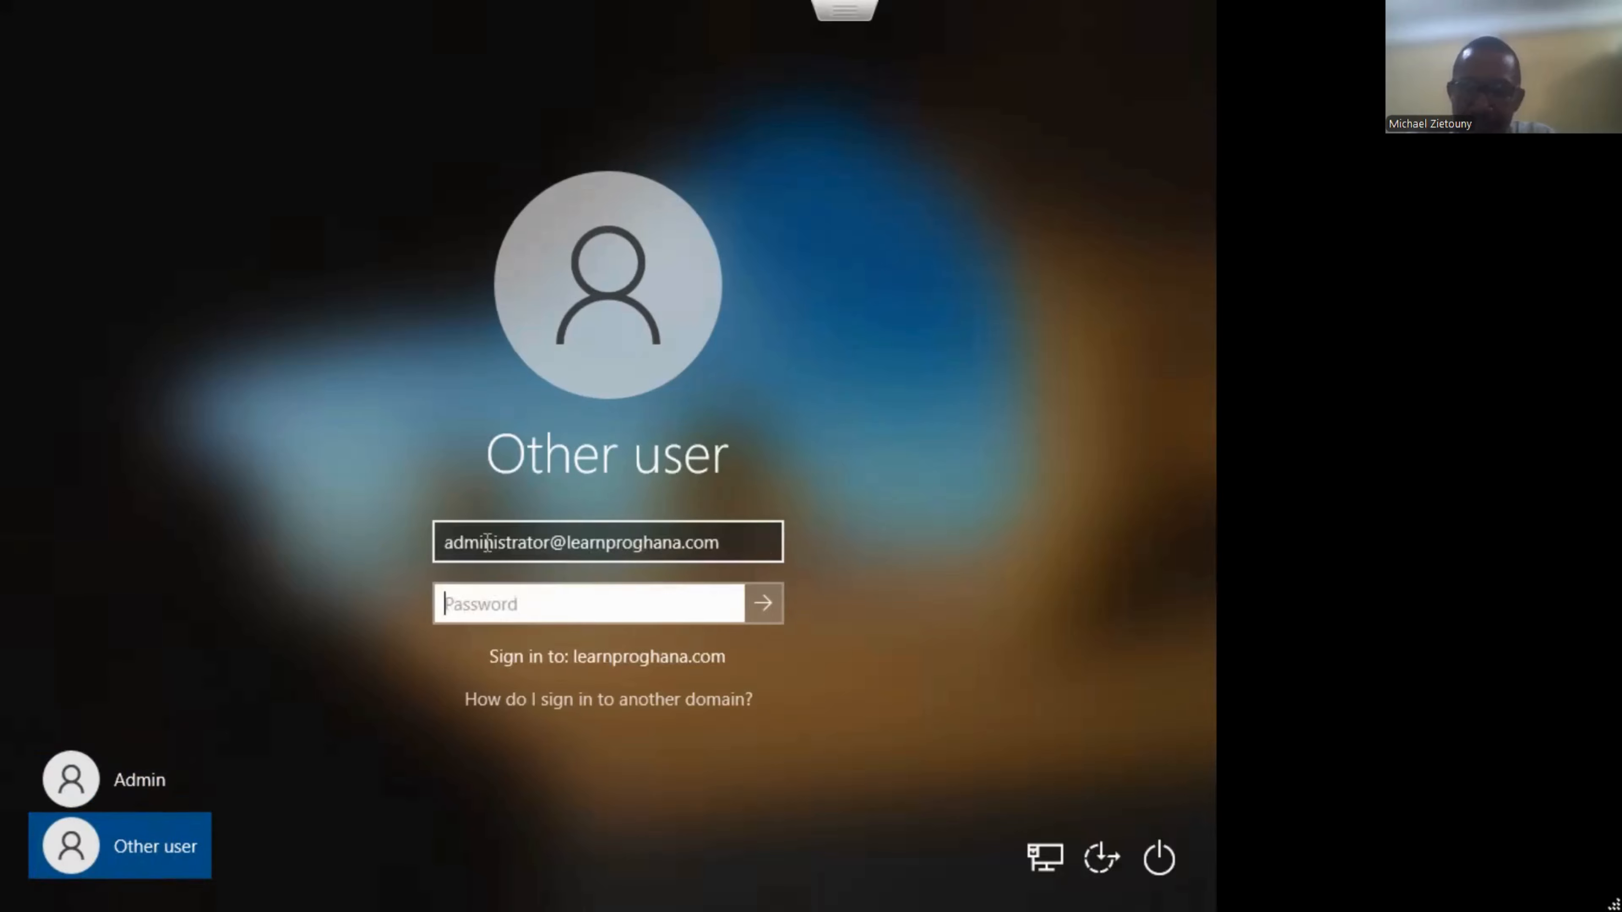
{"action": "type", "text": "•••••••"}
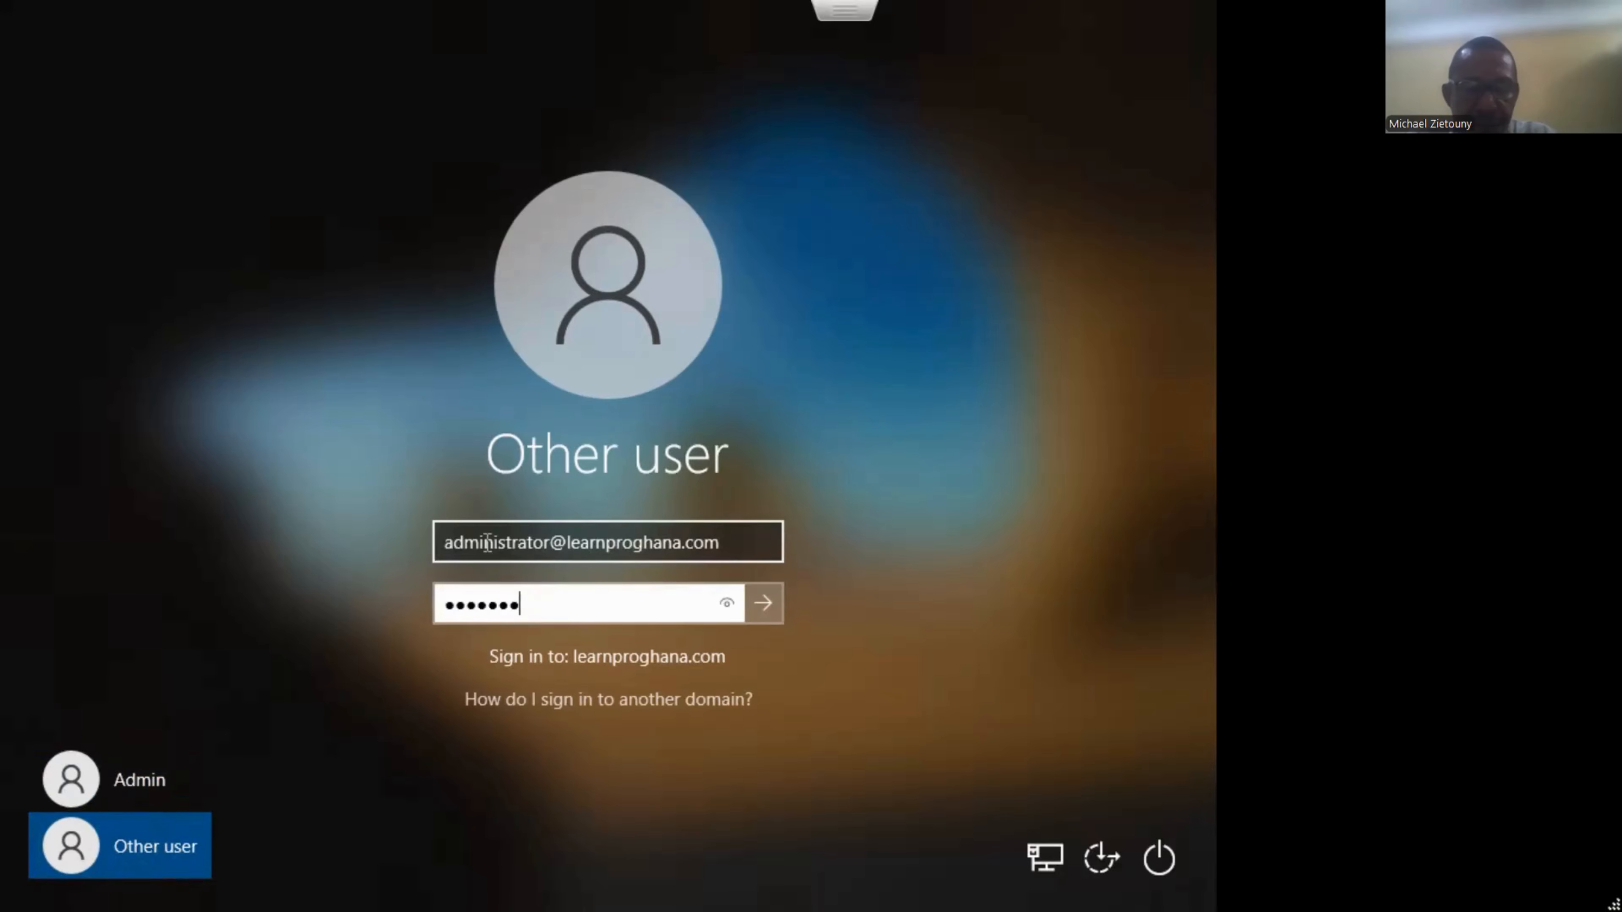
{"action": "type", "text": "•••"}
{"action": "key", "text": "Return"}
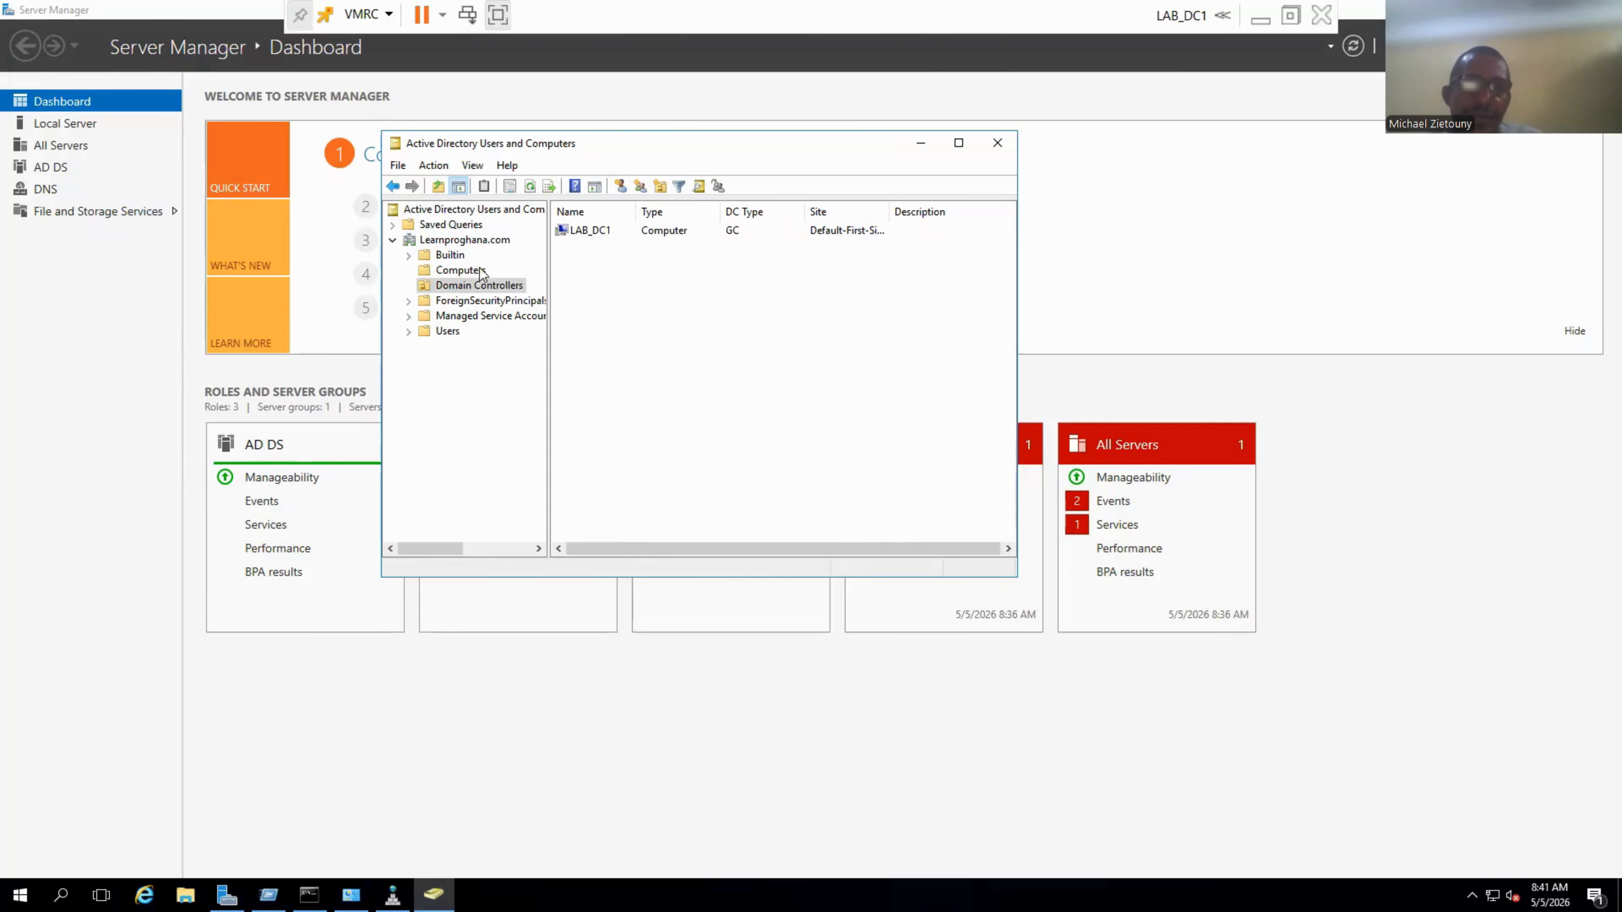
Confirm LON-PC1 appears under Computers, compare with Domain Controllers, then minimize the ADUC console.
{"action": "left_click", "coordinate": [481, 271]}
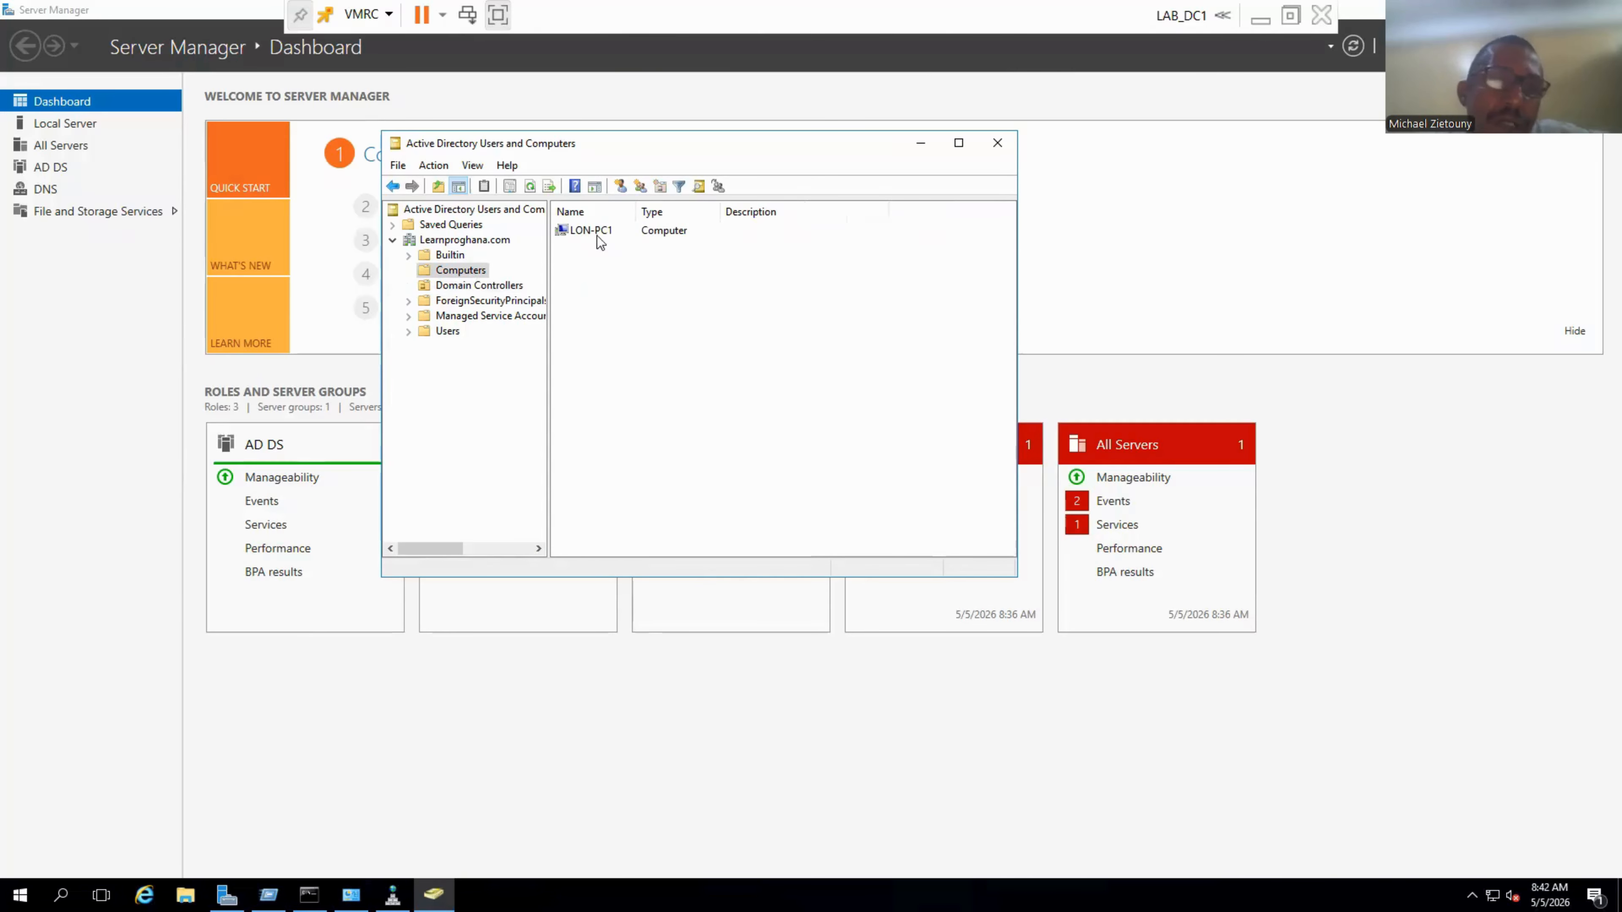
{"action": "left_click", "coordinate": [477, 285]}
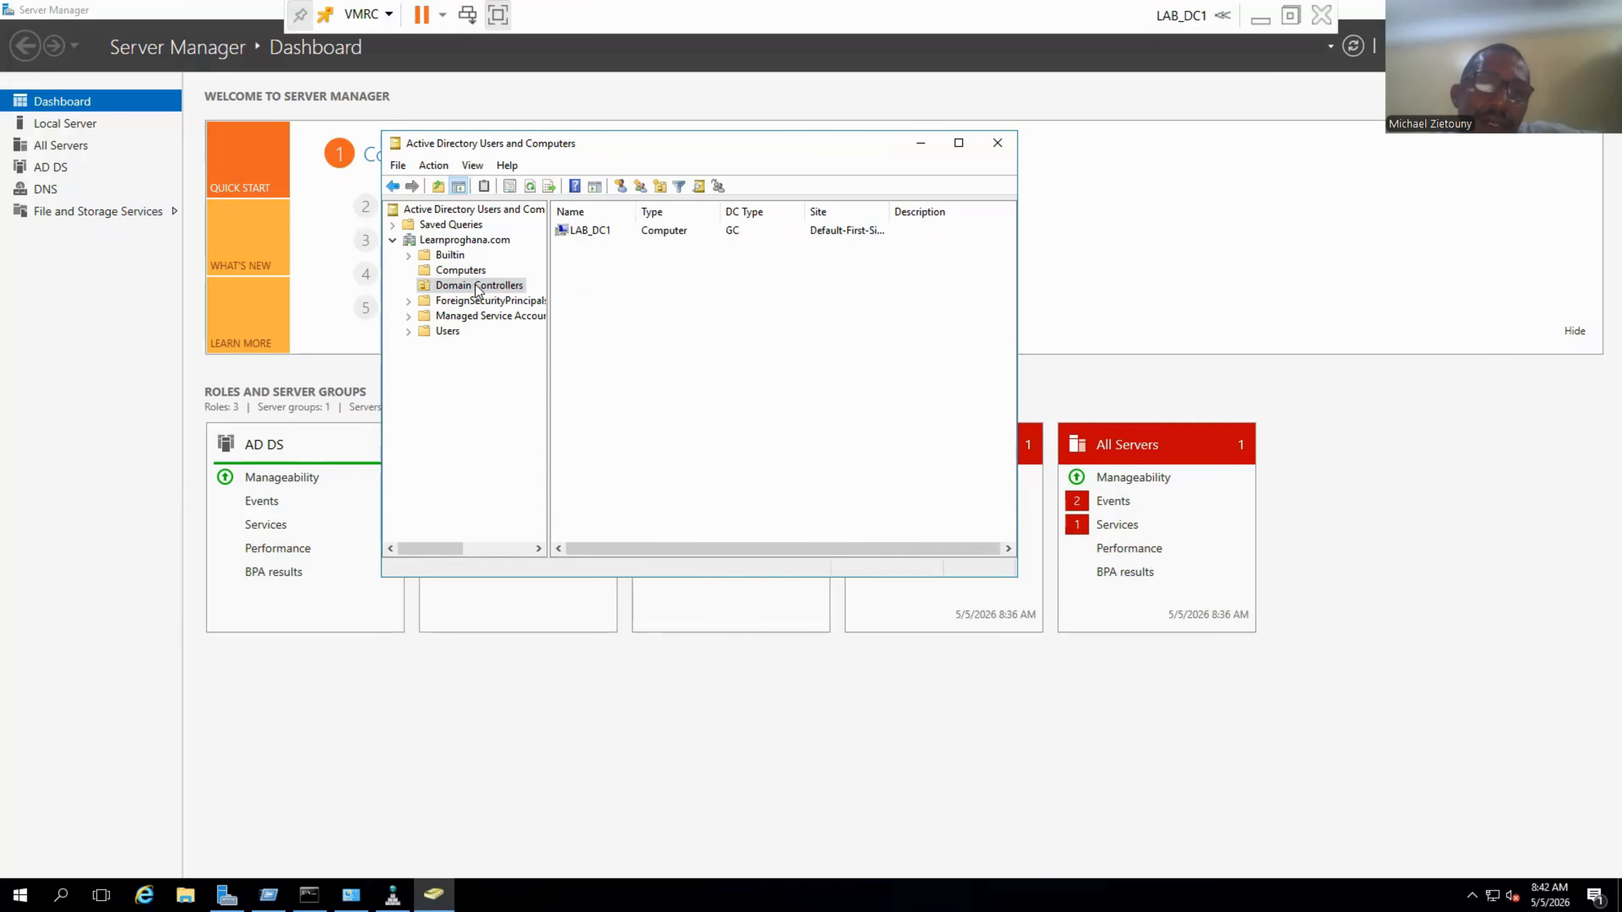
{"action": "left_click", "coordinate": [478, 271]}
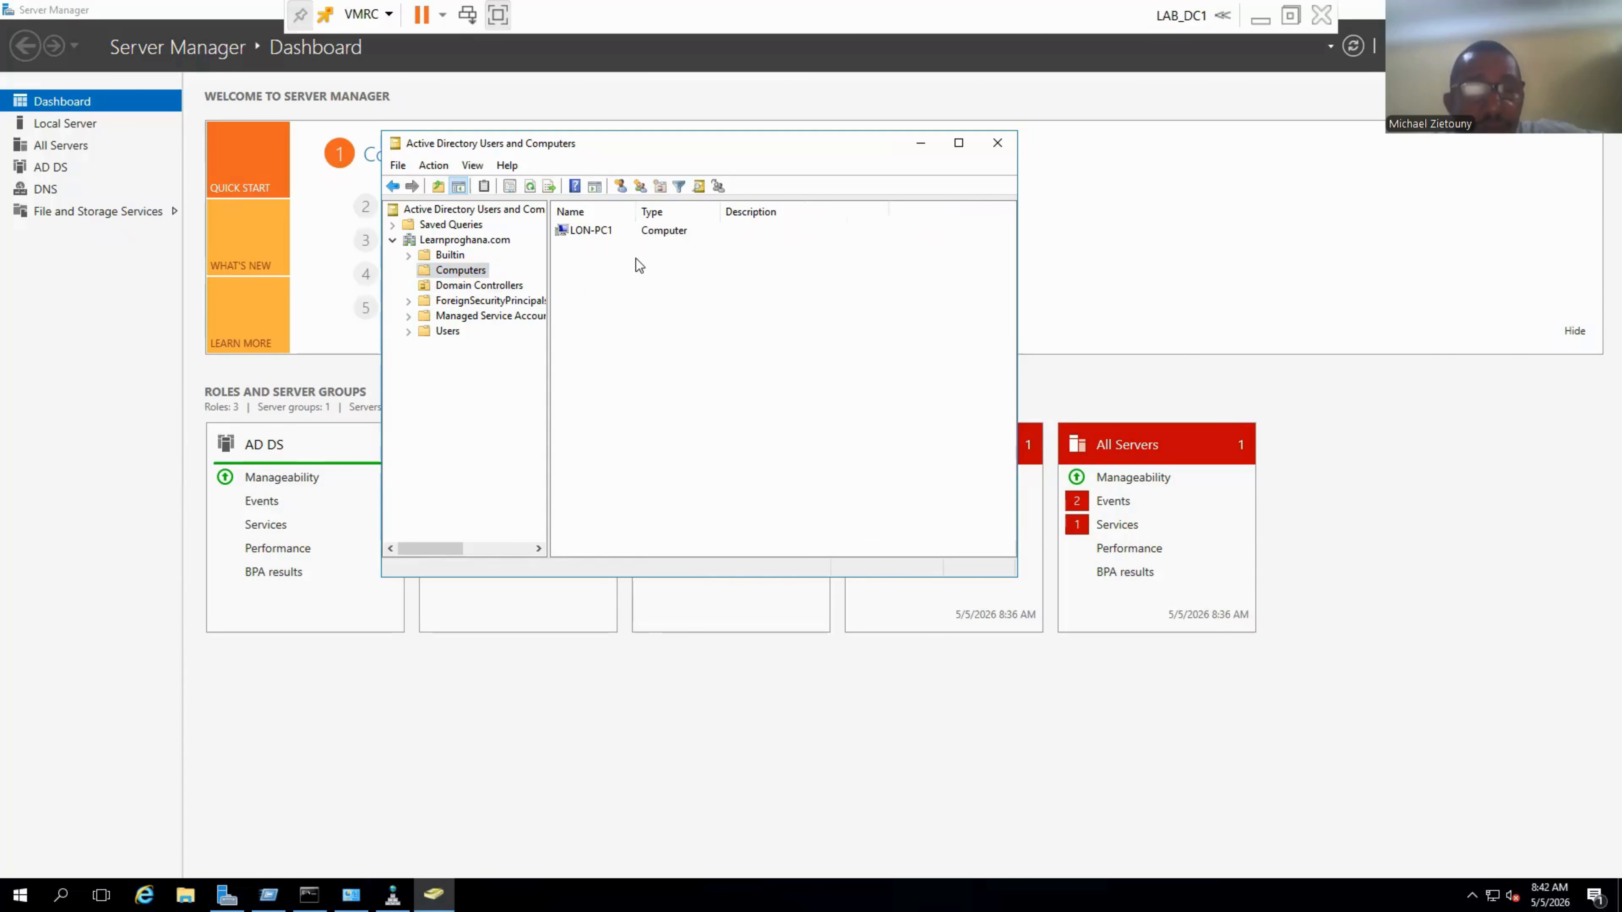
{"action": "left_click", "coordinate": [506, 289]}
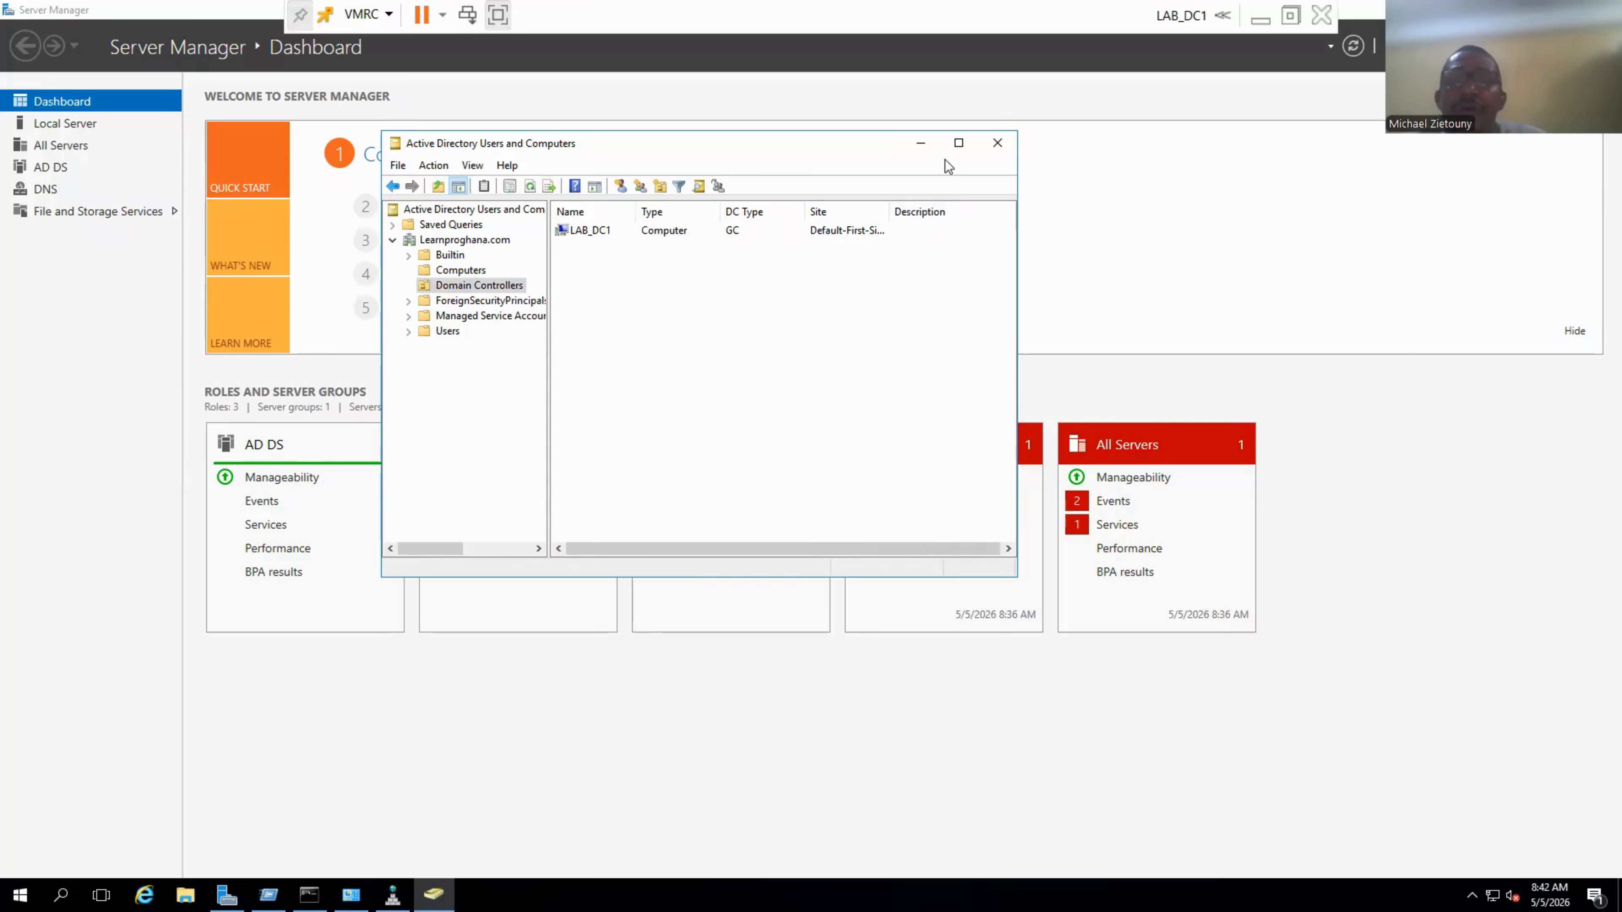
{"action": "left_click", "coordinate": [920, 142]}
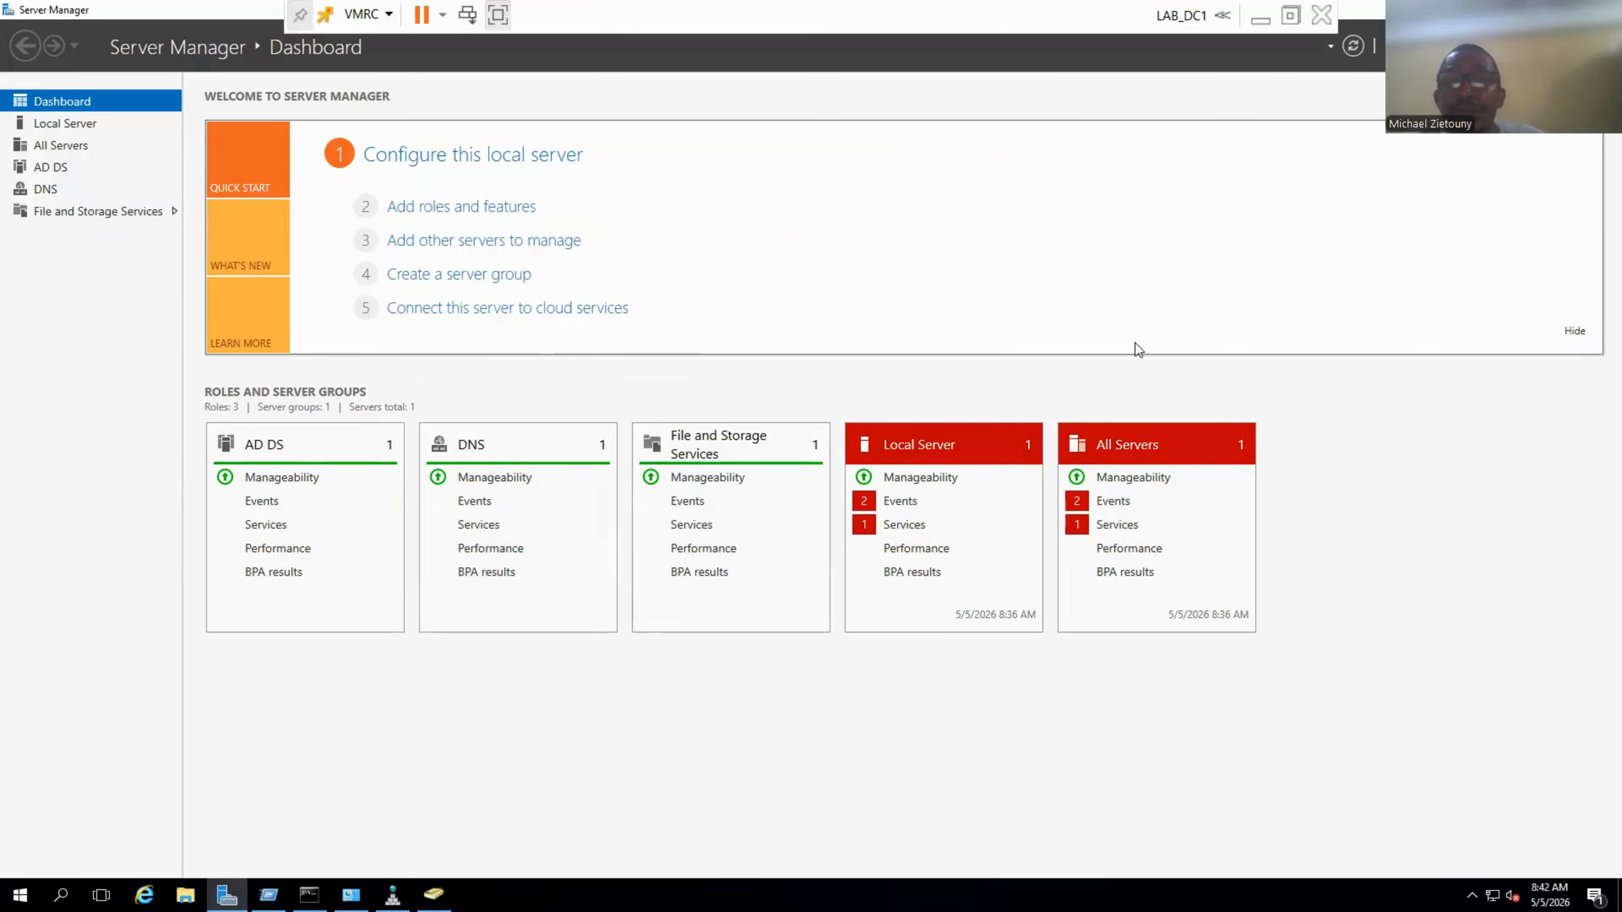